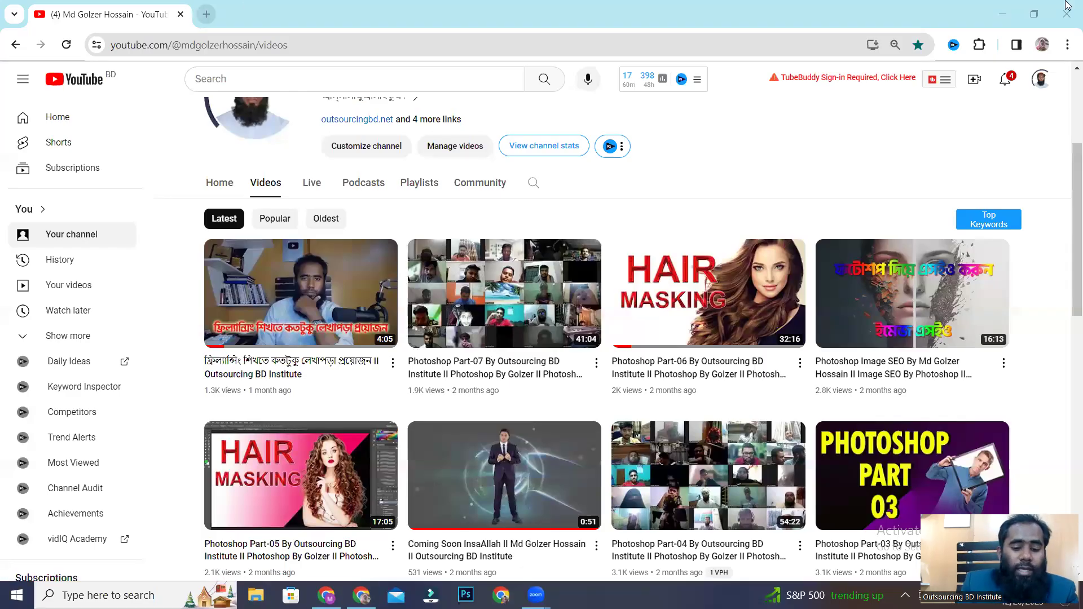
# Search Google for "facebook ads library" in a new browser tab and open Meta's Ad Library page
pyautogui.hotkey('ctrl', 't')
pyautogui.write('facebook ads')
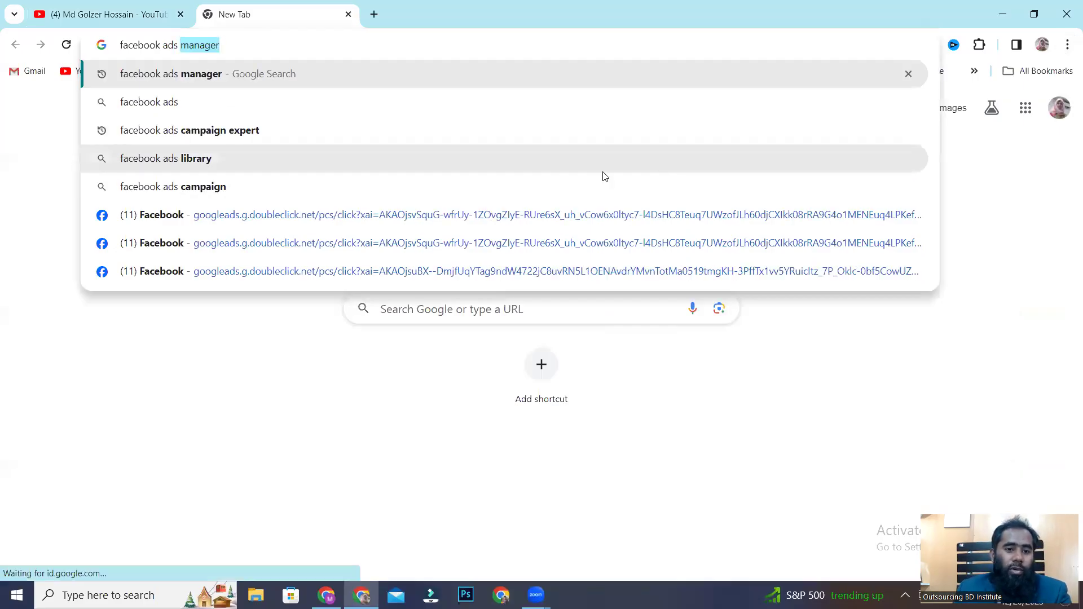
pyautogui.click(480, 159)
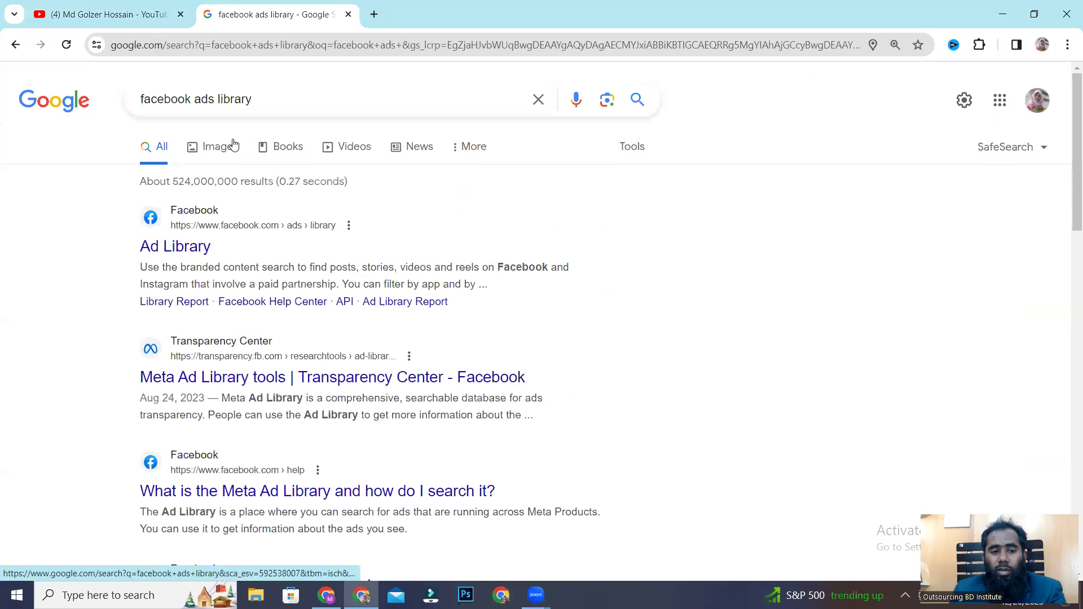
pyautogui.click(164, 249)
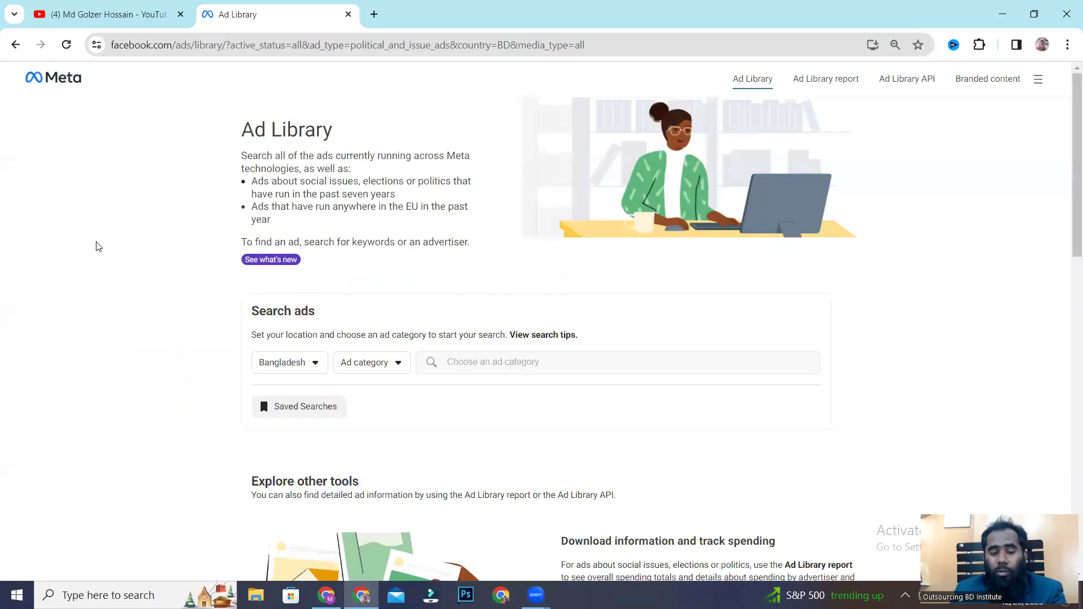
pyautogui.moveTo(241, 131); pyautogui.dragTo(346, 133)
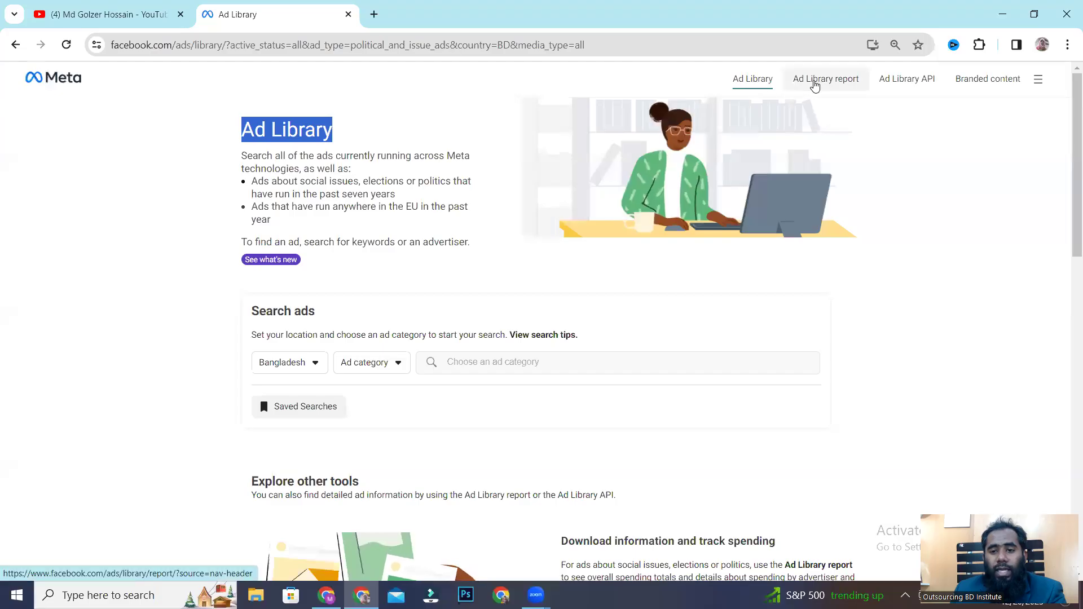
# Open the Ad Library report and review the total number of ads and total amount spent for Bangladesh
pyautogui.click(815, 82)
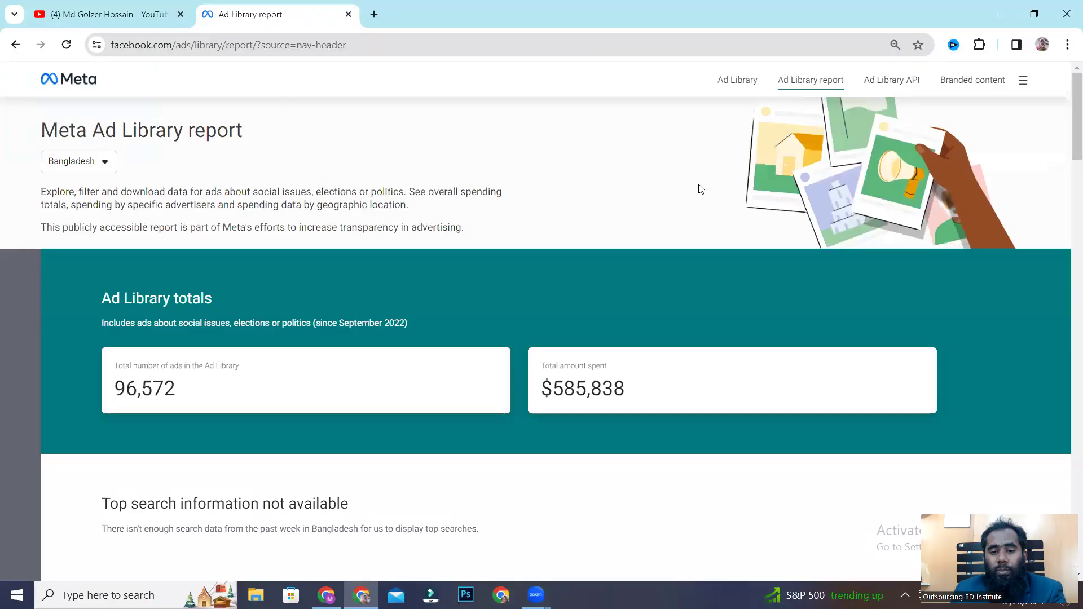
pyautogui.scroll(-1, 351, 337)
pyautogui.moveTo(152, 254); pyautogui.dragTo(382, 253)
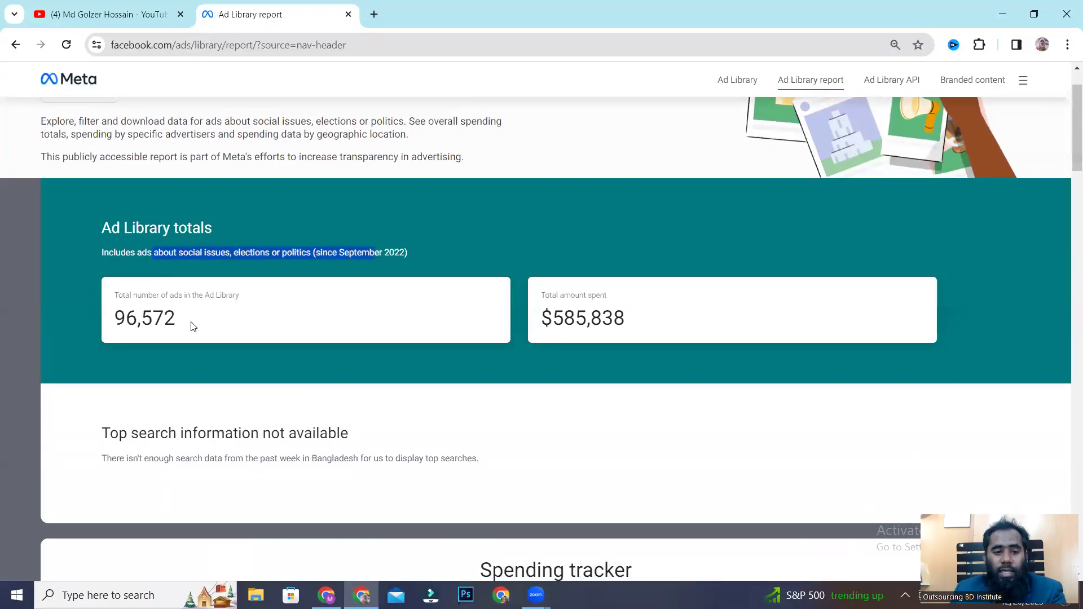
pyautogui.moveTo(149, 295); pyautogui.dragTo(238, 297)
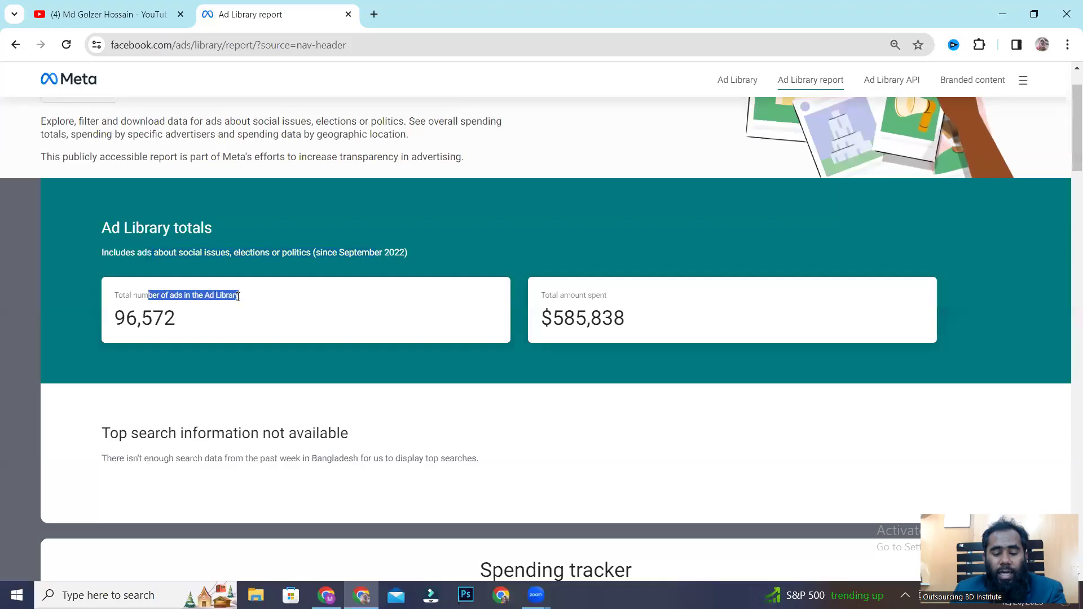
pyautogui.moveTo(176, 319); pyautogui.dragTo(118, 314)
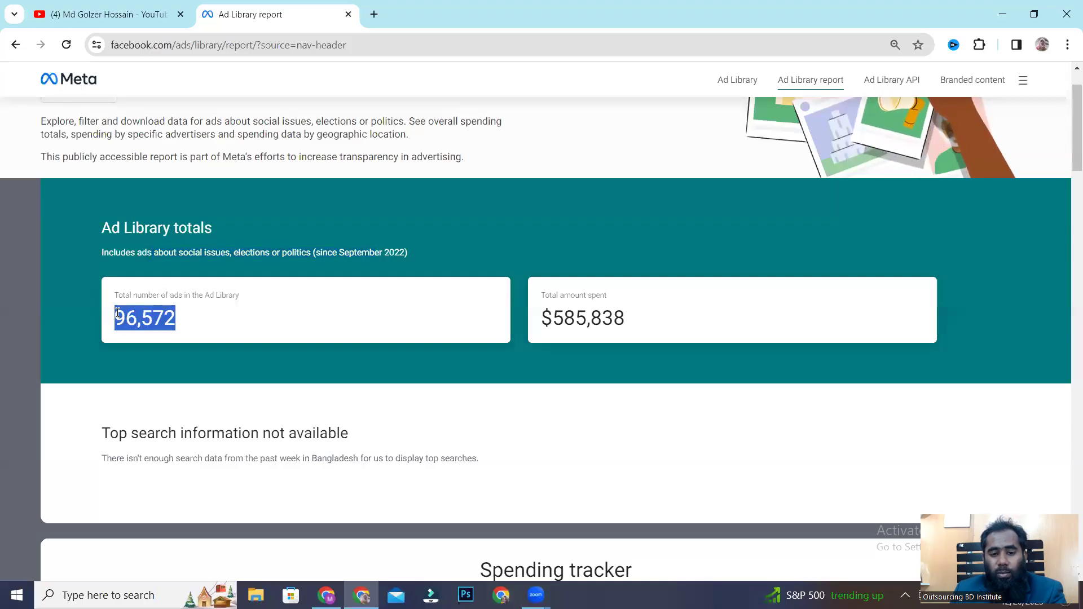
pyautogui.moveTo(536, 319); pyautogui.dragTo(623, 316)
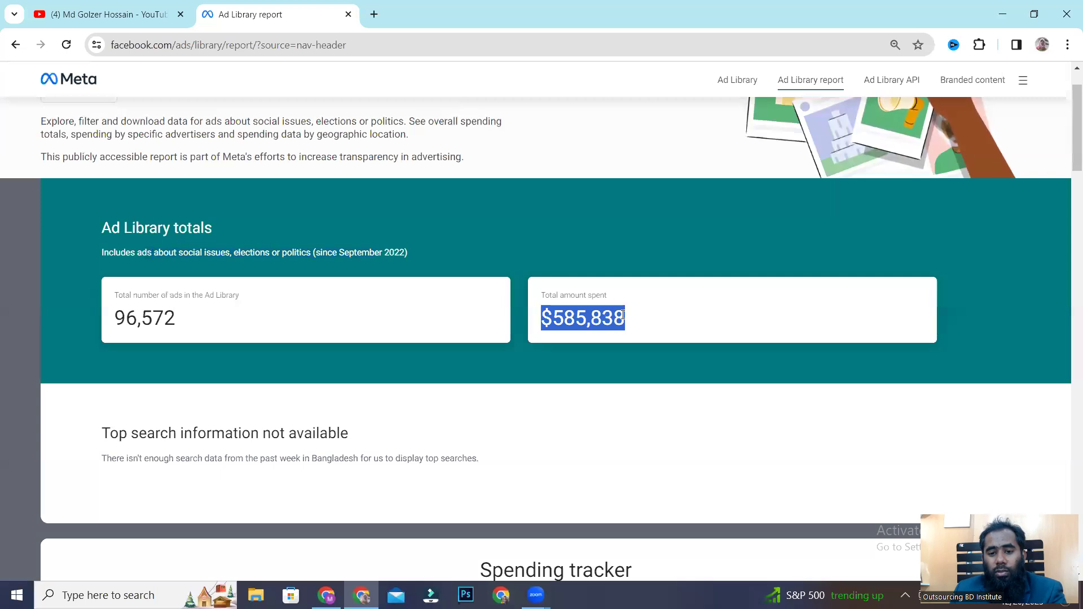
pyautogui.moveTo(556, 295); pyautogui.dragTo(622, 298)
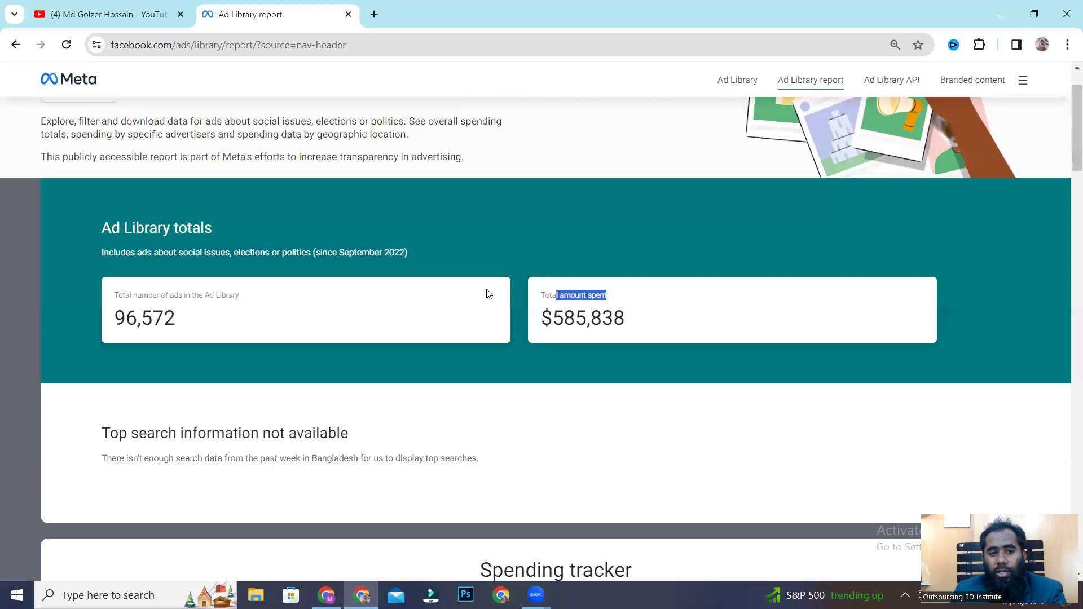
# Examine the report's last-day spending by advertiser, comparing page names, amounts spent and number of ads in the library
pyautogui.scroll(-6, 370, 295)
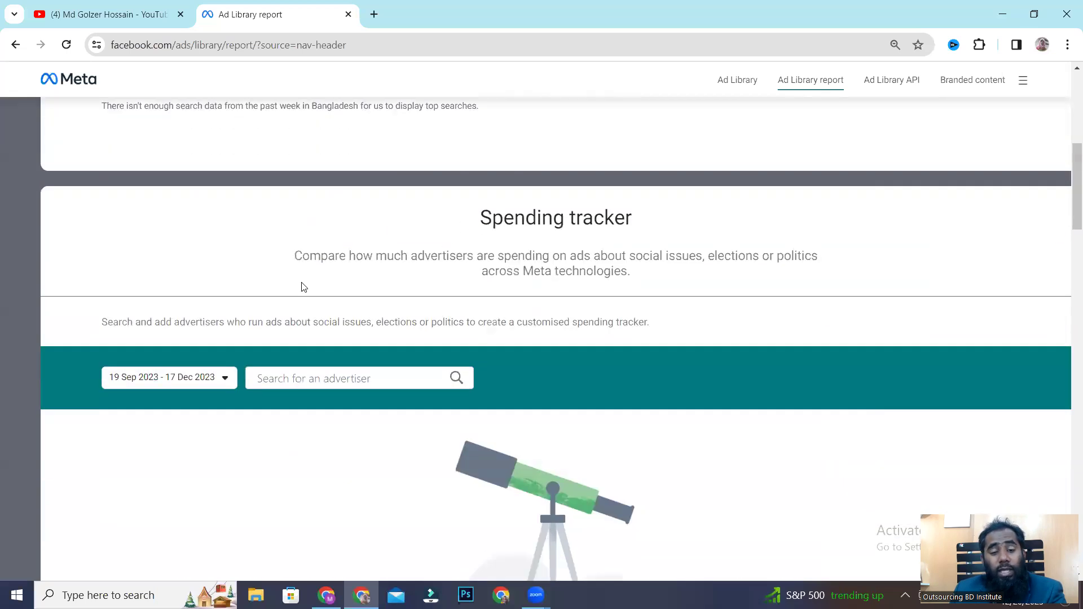
pyautogui.scroll(-10, 303, 287)
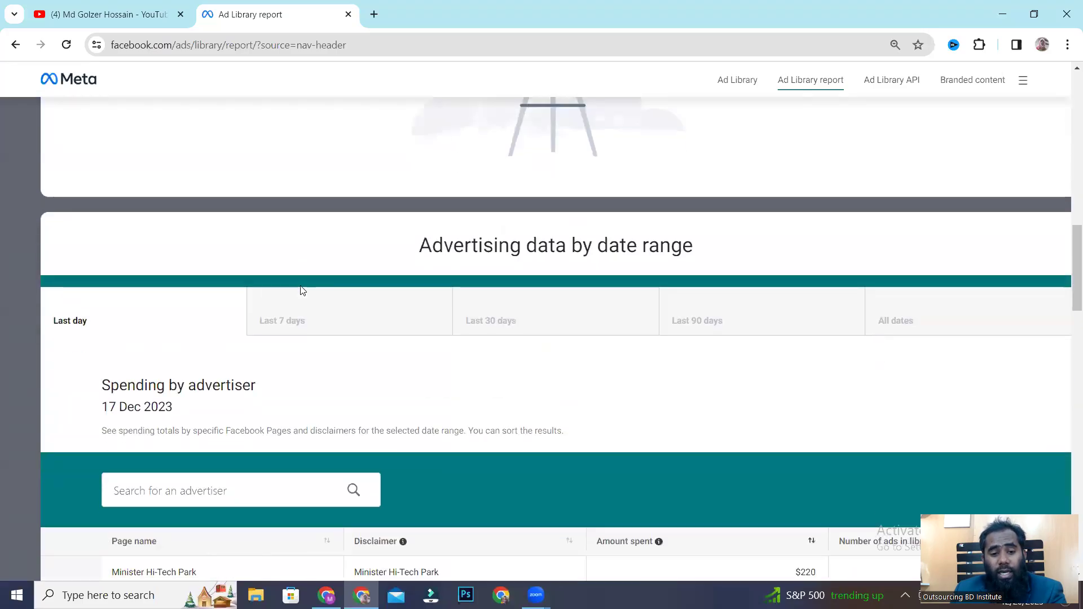
pyautogui.scroll(-2, 185, 295)
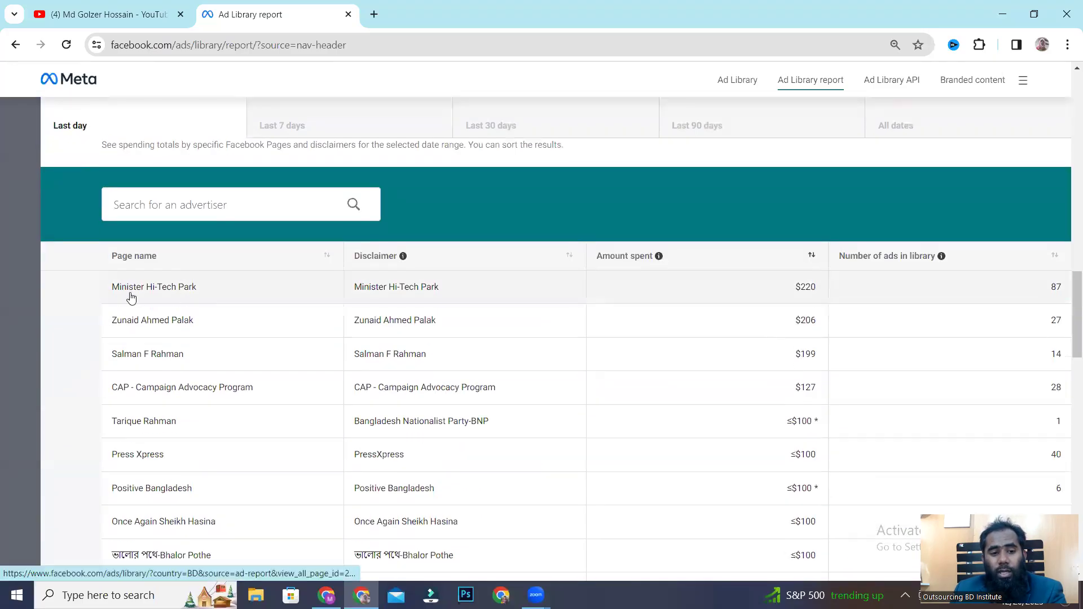
pyautogui.scroll(-10, 129, 270)
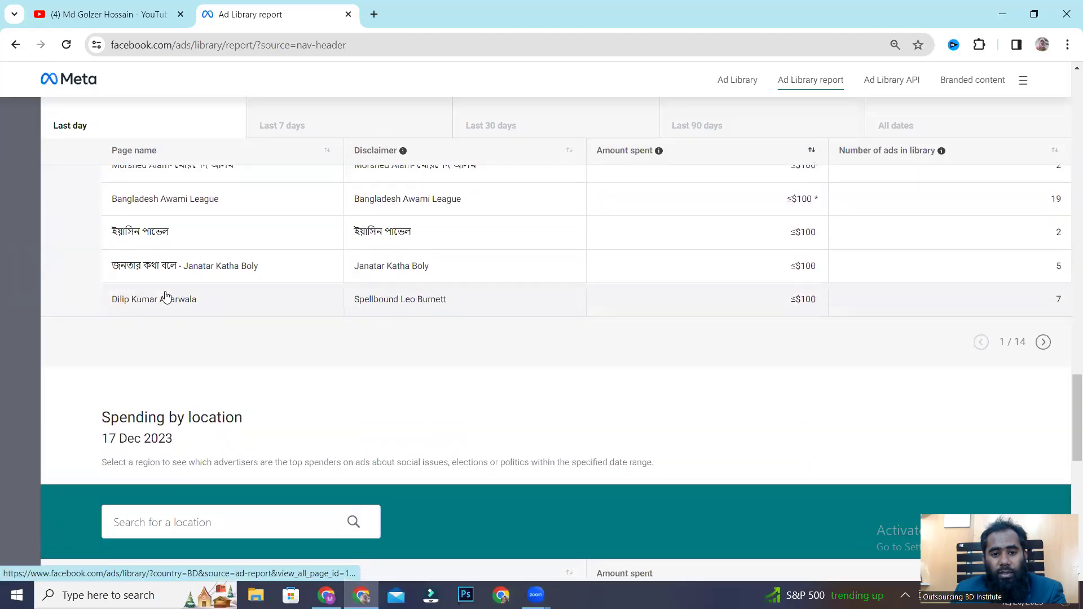
pyautogui.scroll(10, 161, 298)
pyautogui.scroll(4, 168, 299)
pyautogui.scroll(-1, 175, 327)
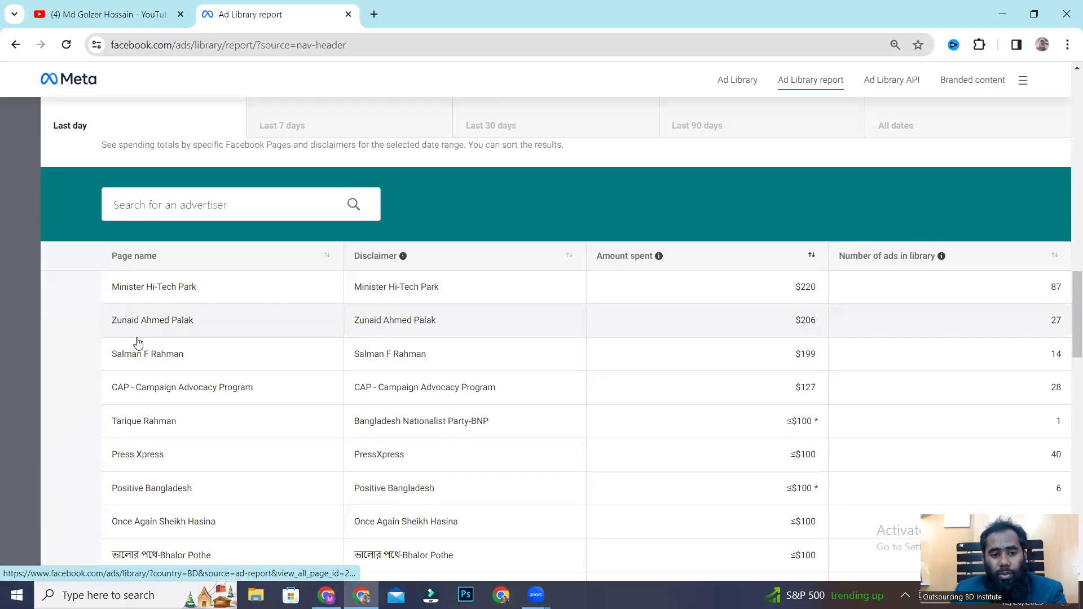
pyautogui.scroll(-1, 169, 327)
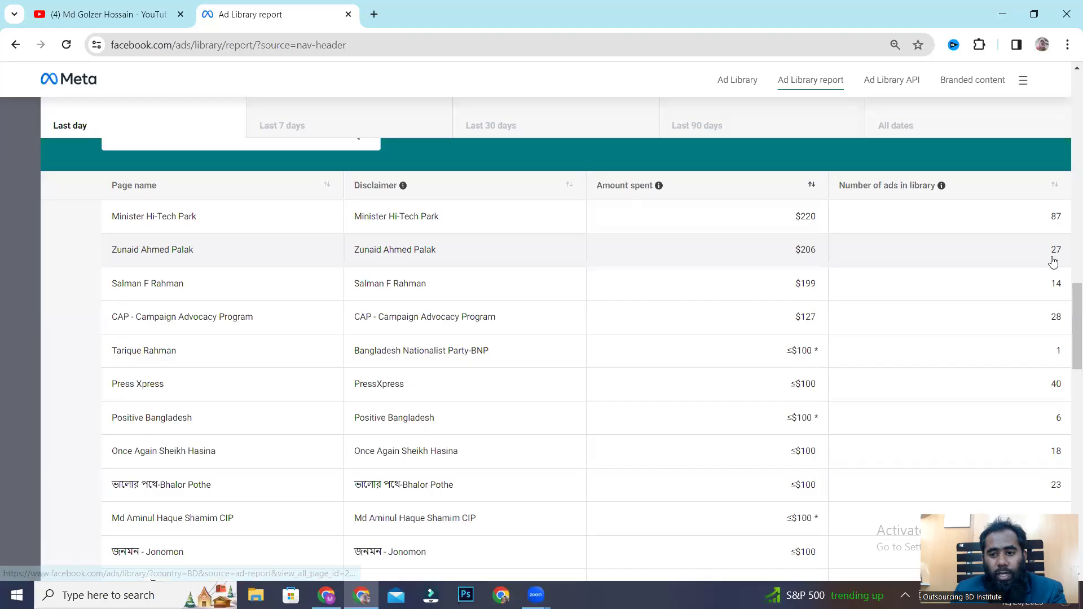
pyautogui.scroll(-9, 426, 309)
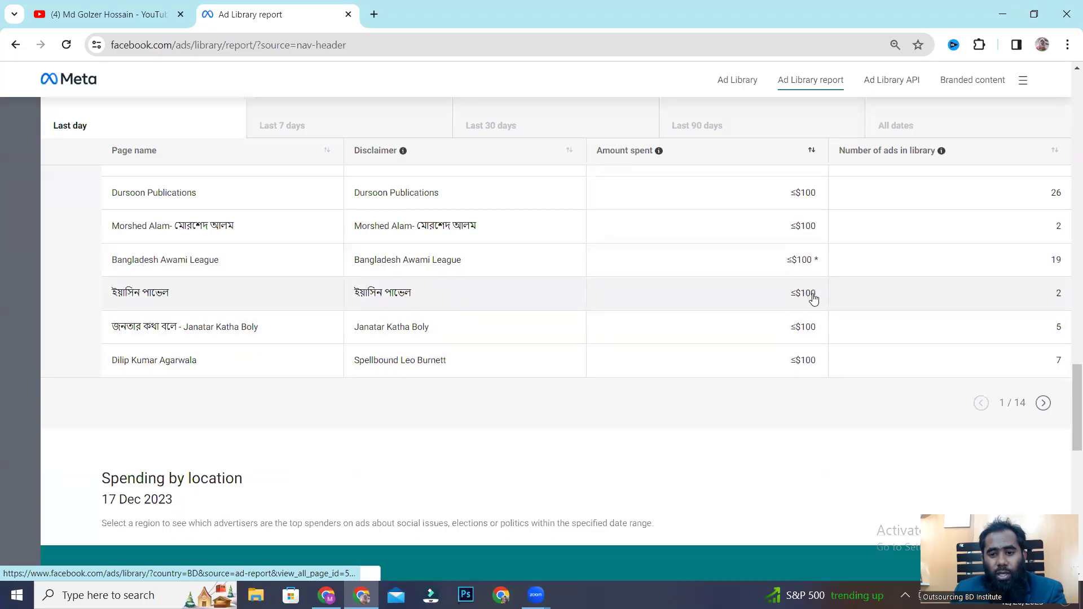
pyautogui.scroll(-2, 805, 297)
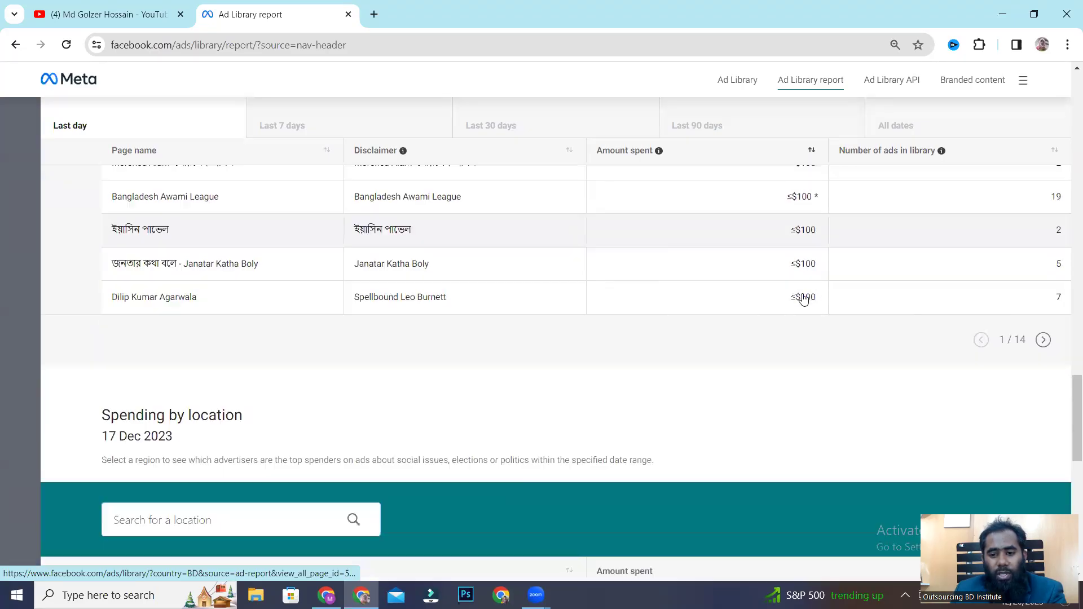
# Go to the second page of the advertiser spending table and look through its listed pages
pyautogui.click(1044, 263)
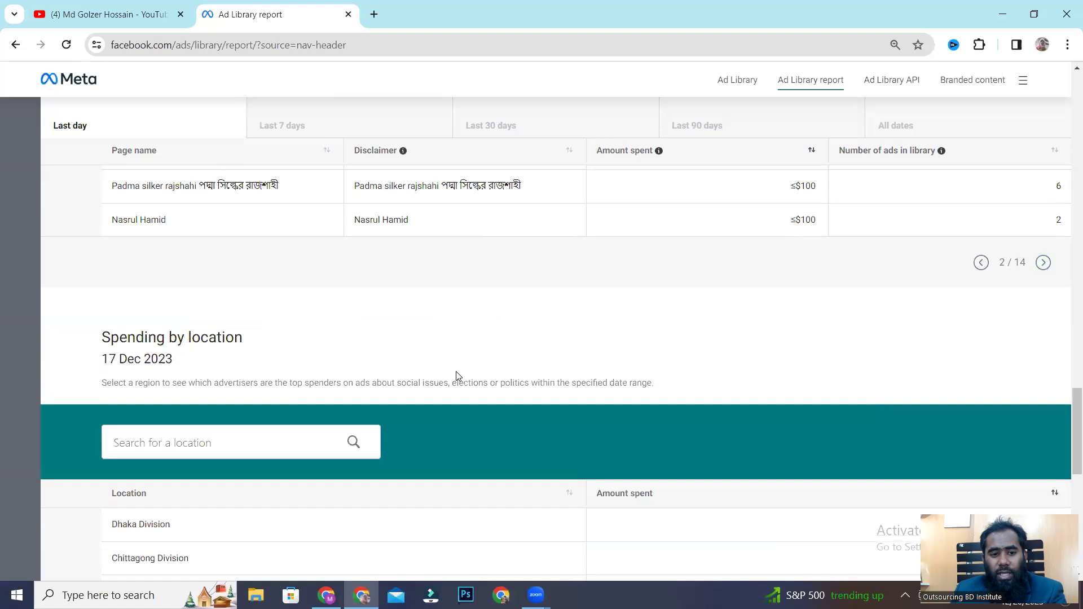
pyautogui.scroll(5, 454, 377)
pyautogui.scroll(1, 228, 376)
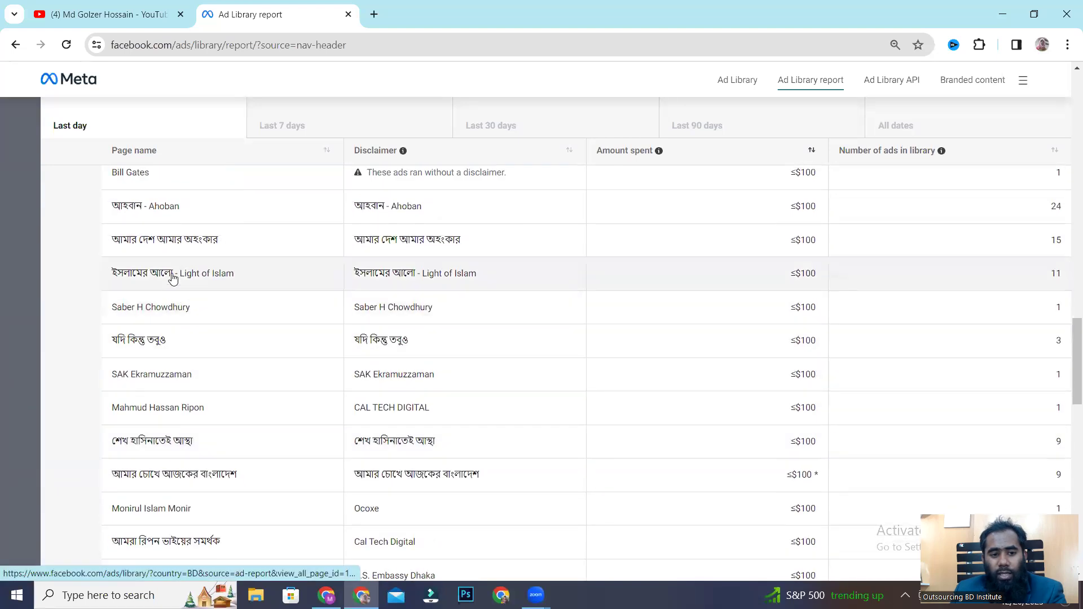
pyautogui.scroll(-8, 254, 429)
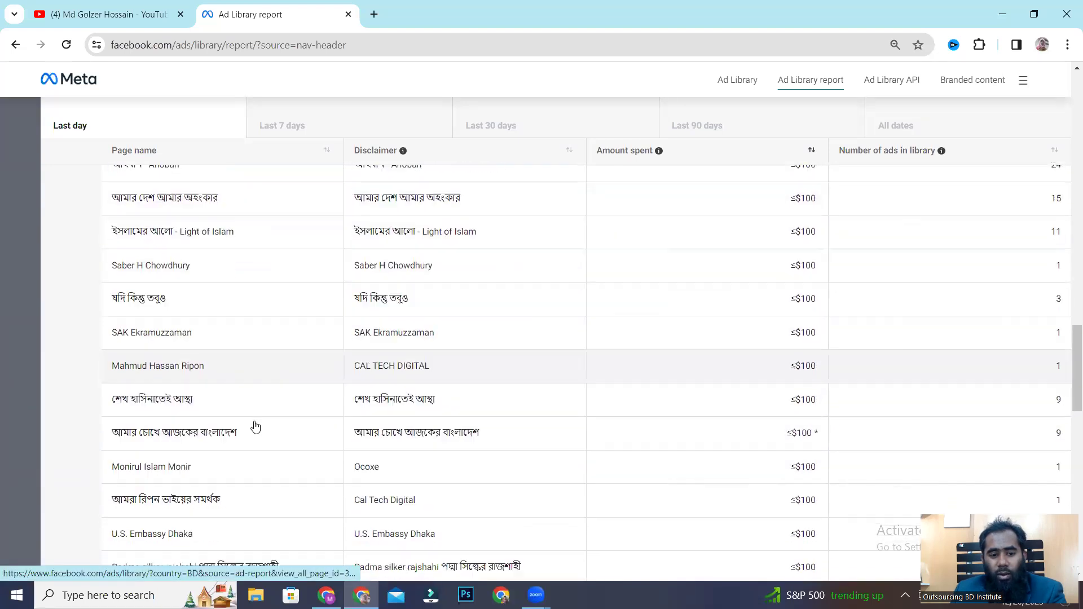
pyautogui.scroll(6, 256, 427)
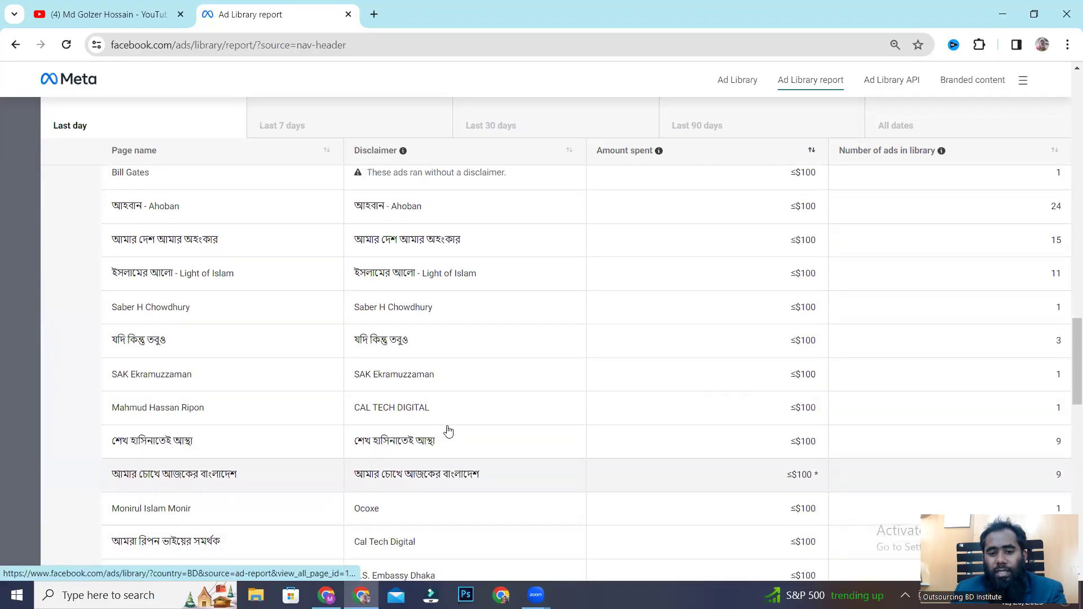
pyautogui.scroll(2, 446, 399)
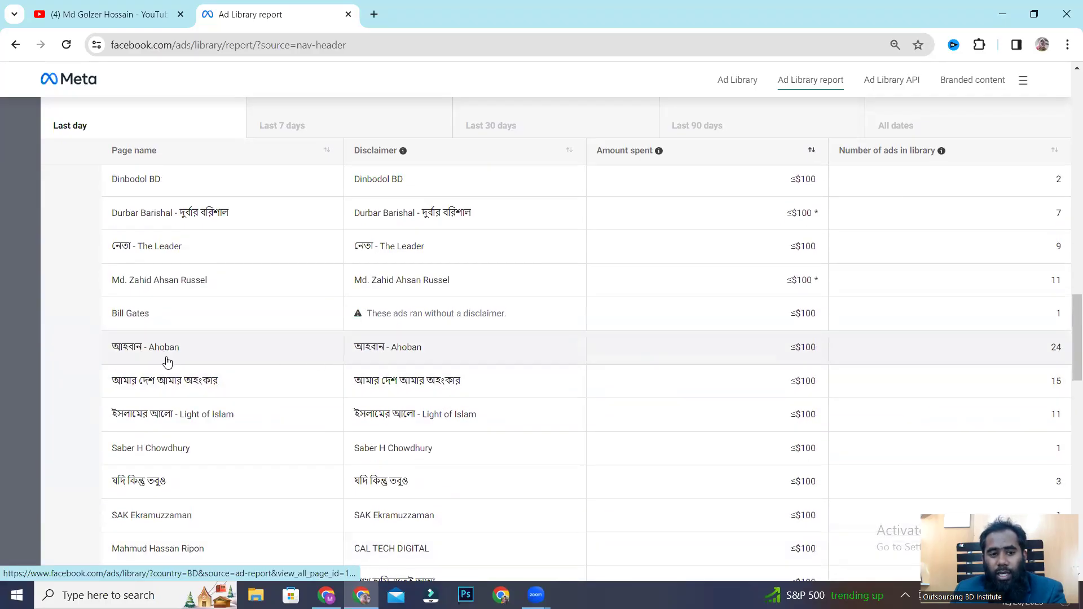
pyautogui.scroll(1, 168, 350)
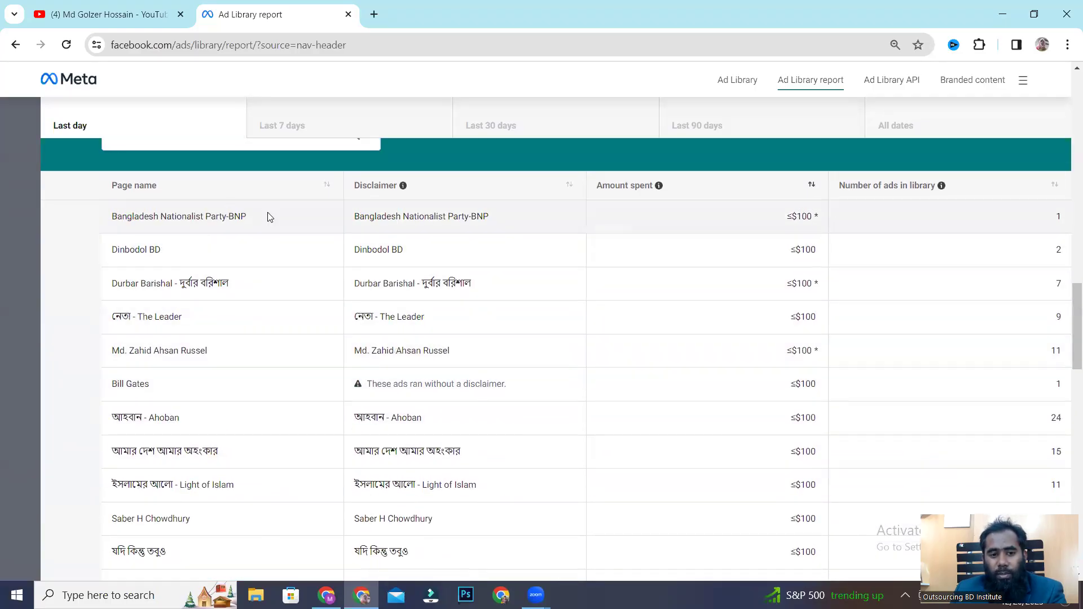
# Open the Ad Library pages of Bangladesh Nationalist Party-BNP and Bill Gates one after the other, closing each to return to the report
pyautogui.click(268, 218)
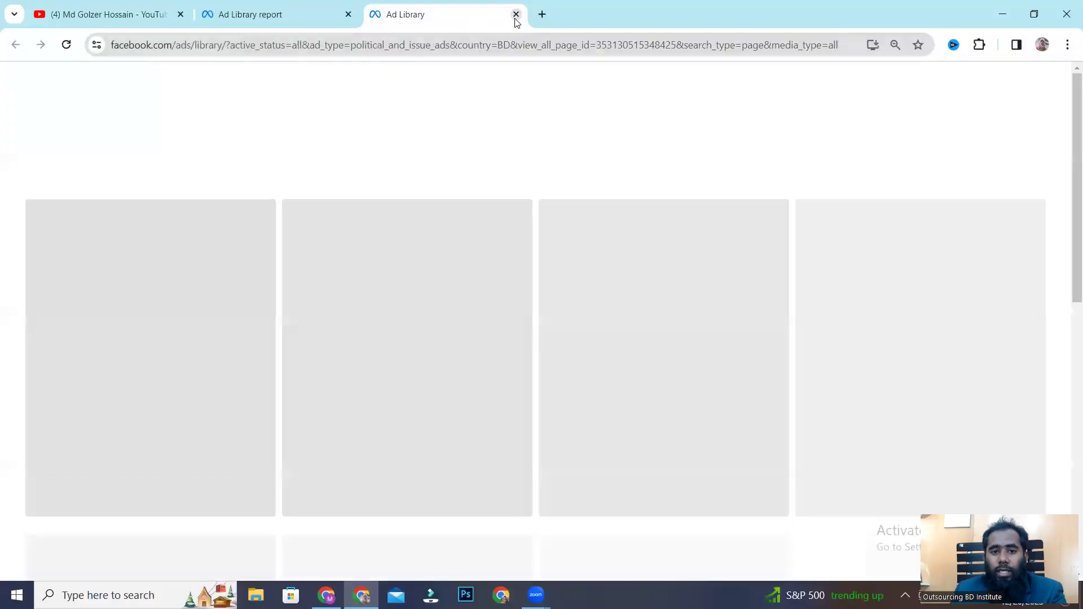
pyautogui.click(516, 14)
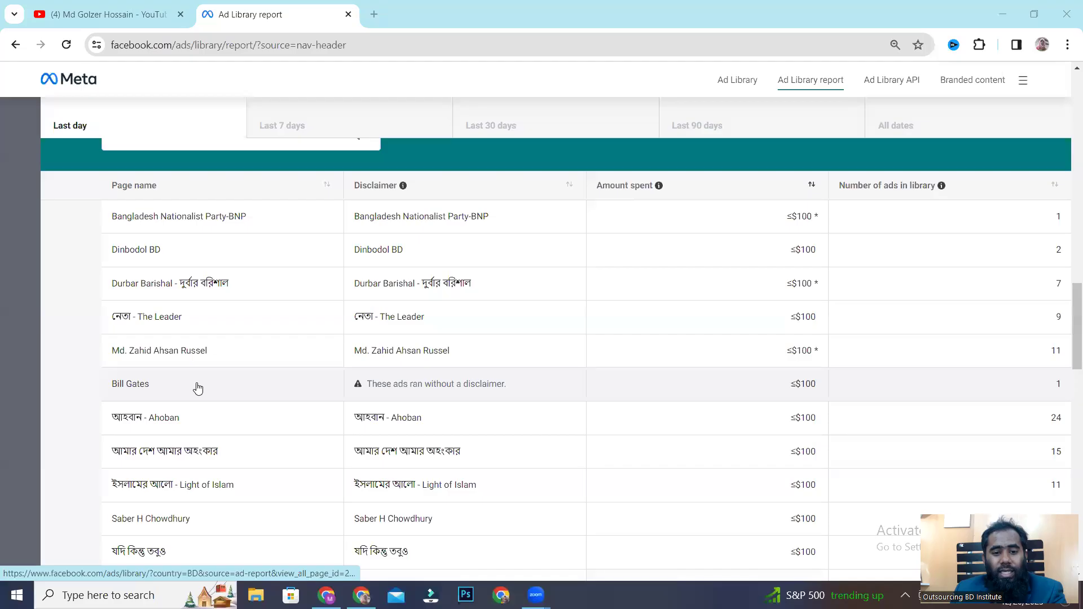
pyautogui.click(196, 387)
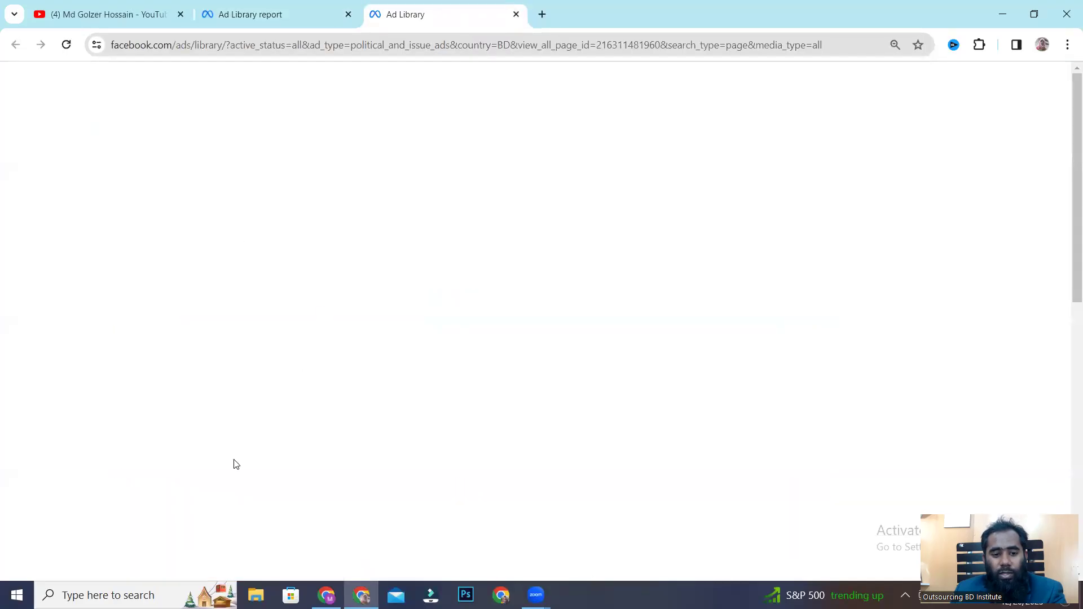
pyautogui.hotkey('ctrl', 'w')
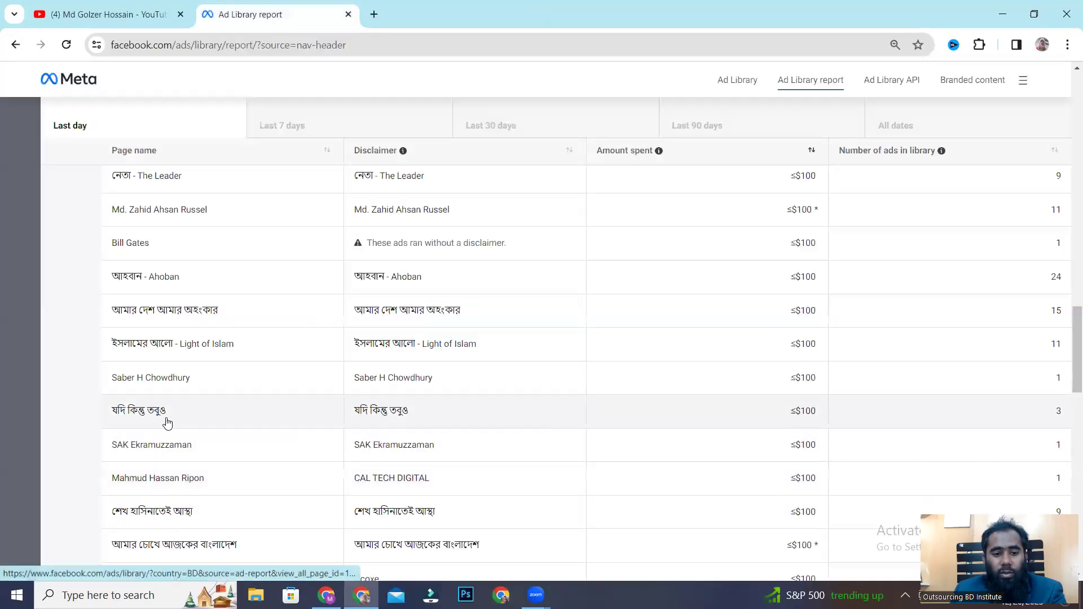
# Open the Ad Library page of the advertiser যদি কিন্তু তবুও and review its ad results
pyautogui.click(166, 420)
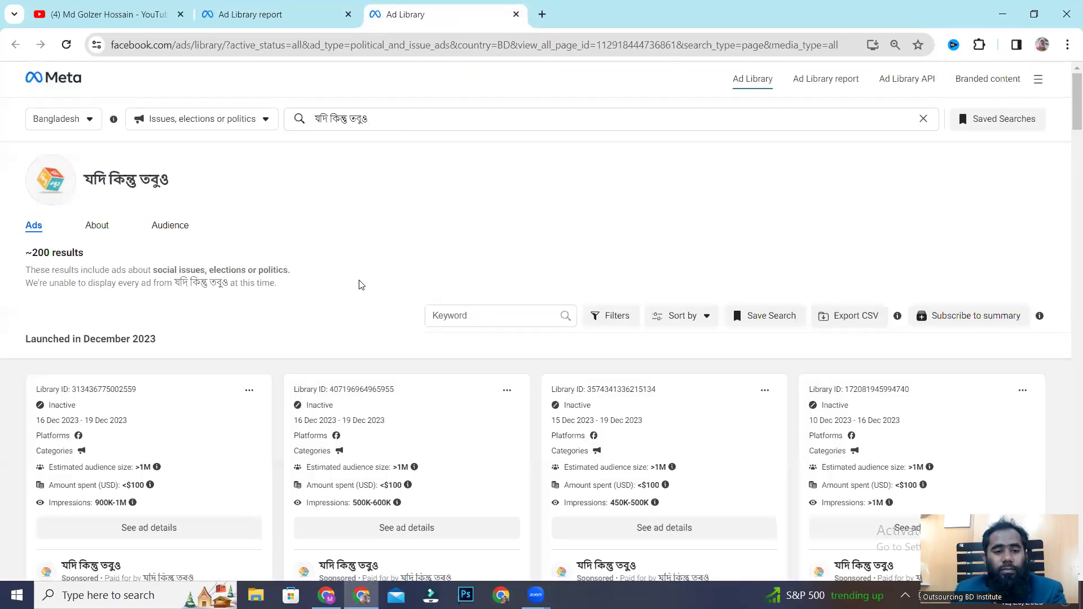
pyautogui.scroll(-1, 364, 264)
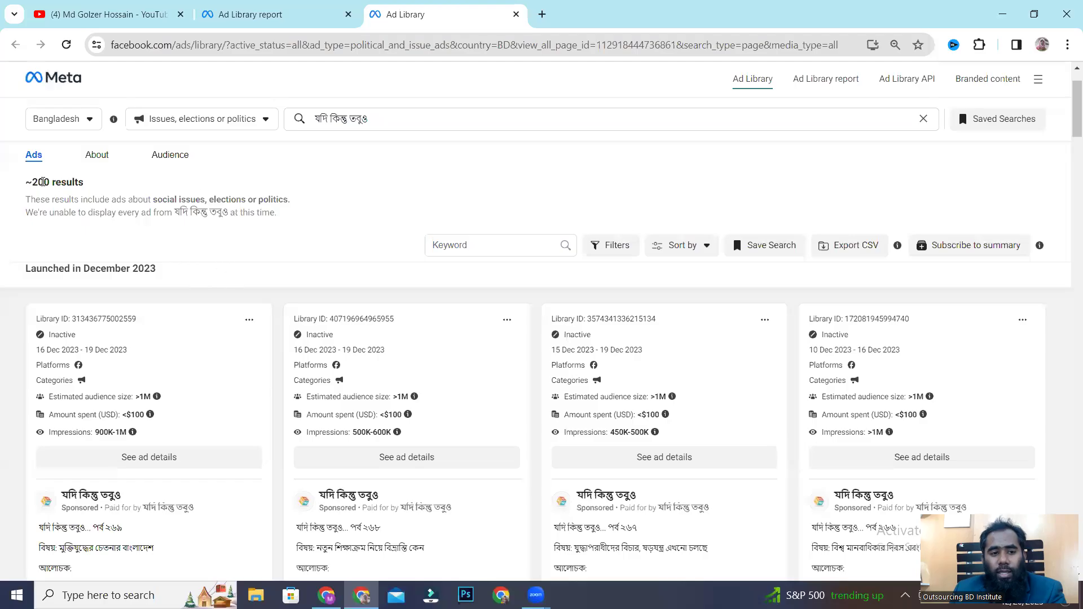
pyautogui.moveTo(64, 181); pyautogui.dragTo(38, 182)
pyautogui.scroll(-1, 105, 258)
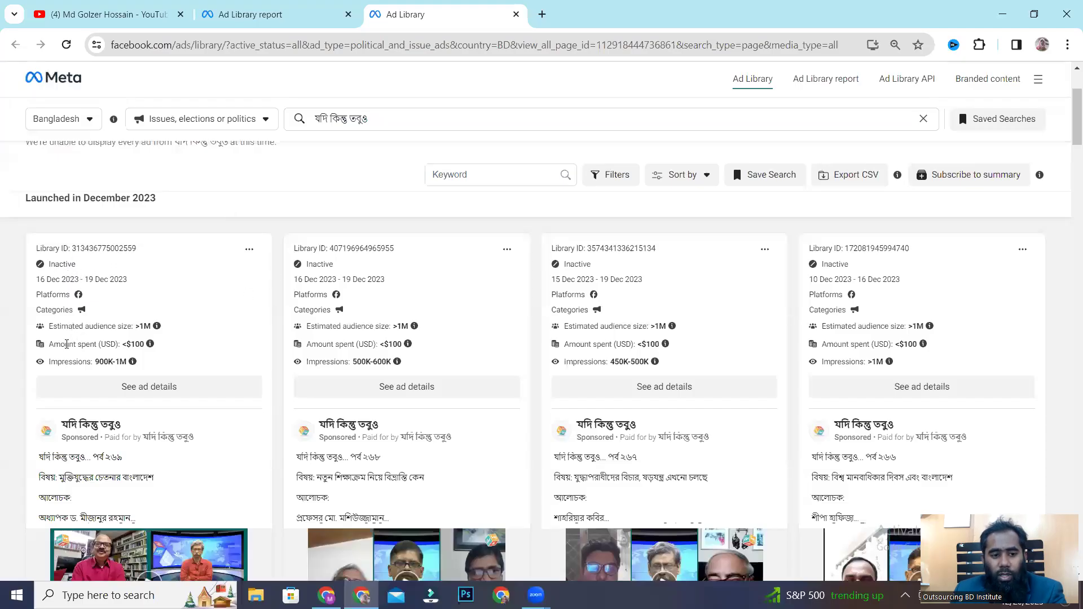
# Check the first ad's estimated audience size, amount spent and impressions, and open its ad details to view the creative
pyautogui.moveTo(66, 324); pyautogui.dragTo(123, 324)
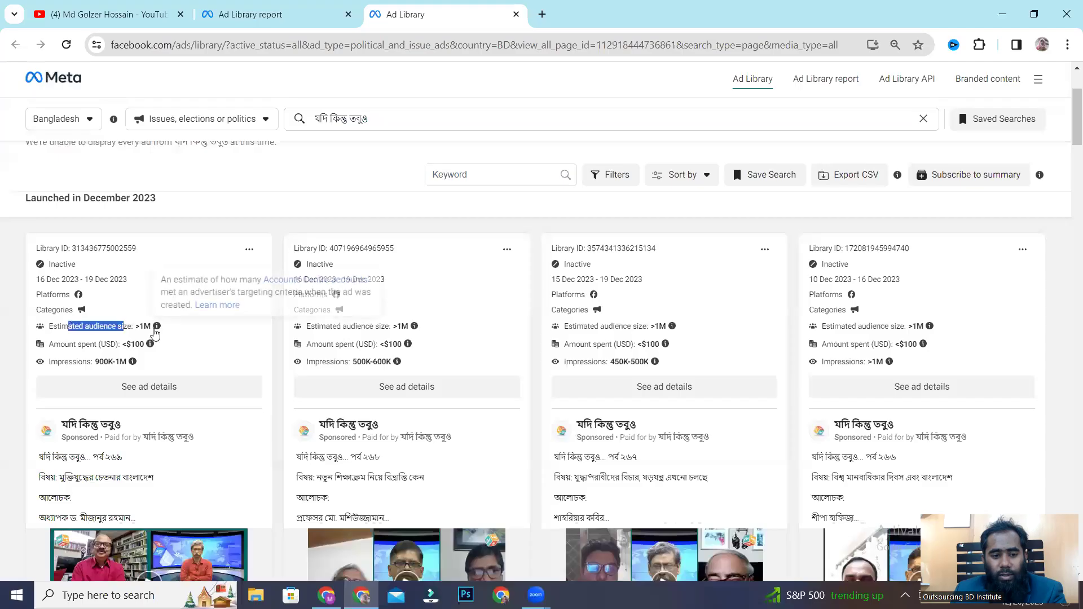
pyautogui.click(96, 343)
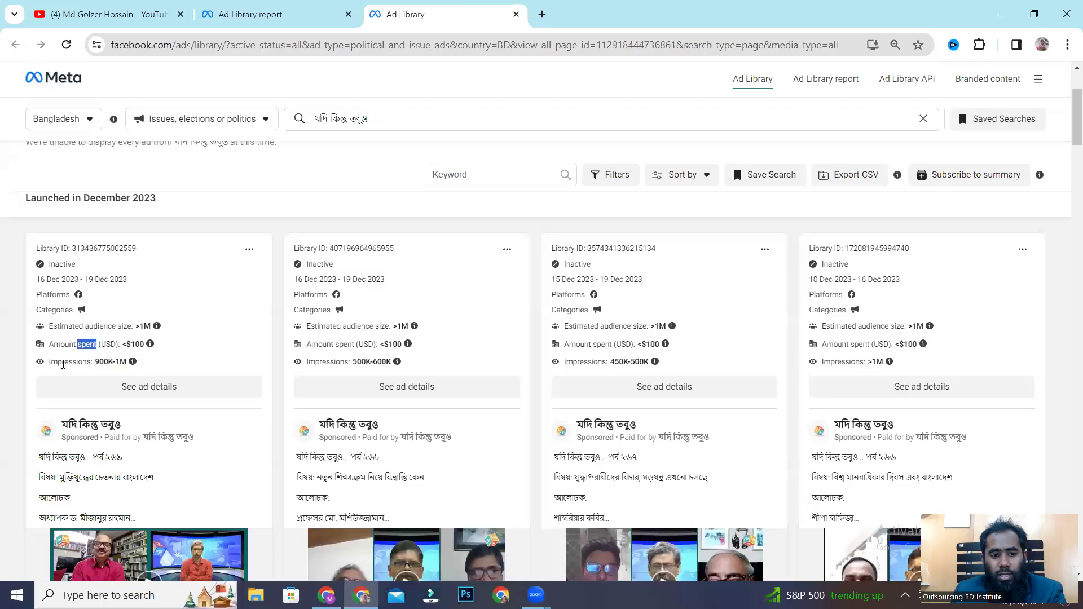
pyautogui.moveTo(63, 364); pyautogui.dragTo(110, 370)
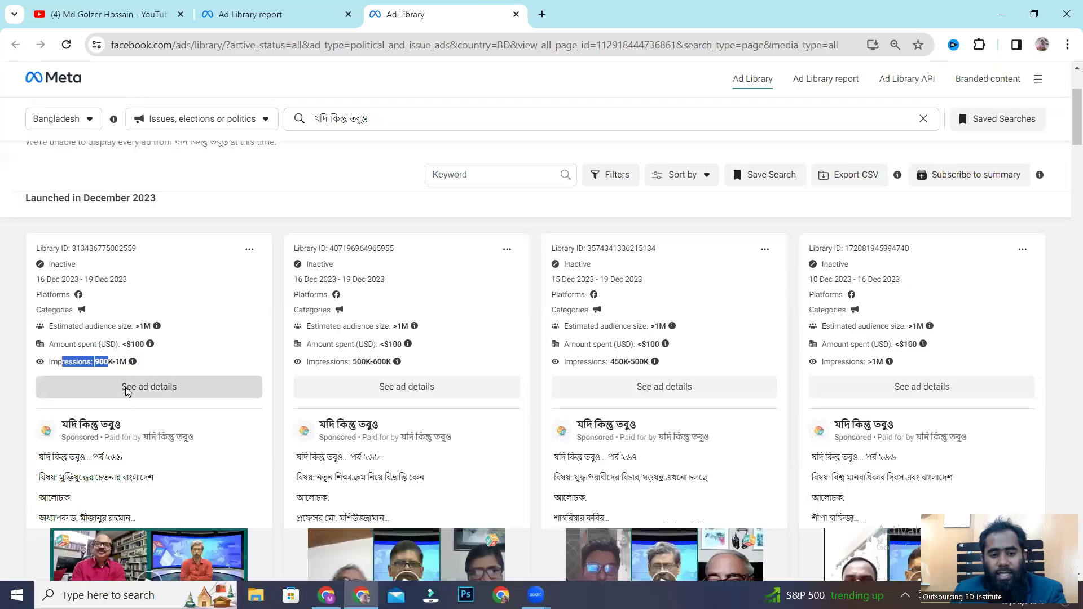
pyautogui.click(125, 387)
pyautogui.scroll(-2, 221, 346)
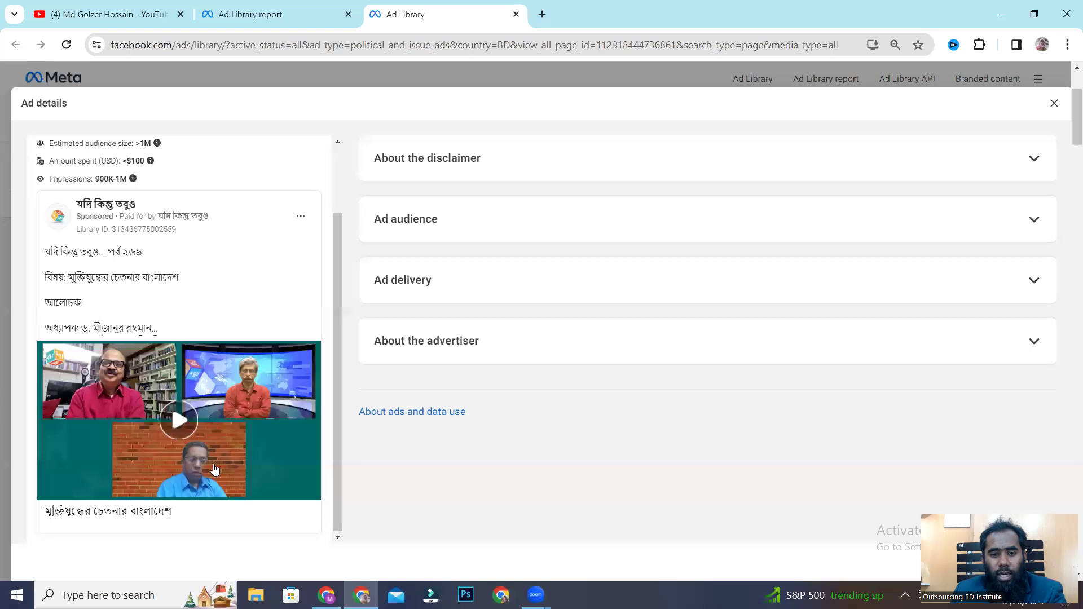
# Close the ad details and look through the advertiser's other ads launched in December 2023
pyautogui.scroll(2, 215, 469)
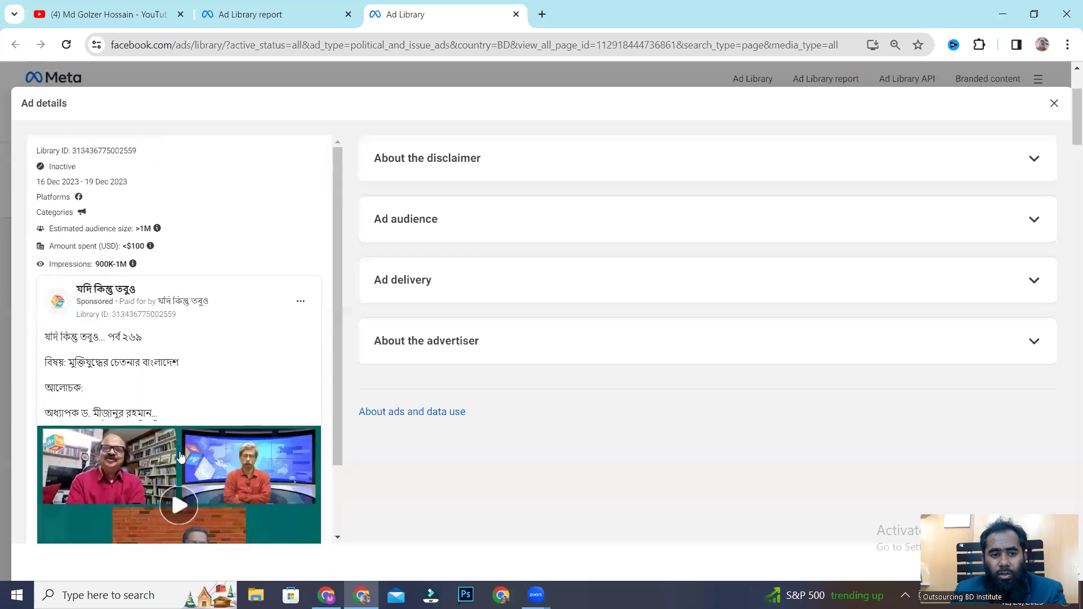
pyautogui.click(210, 73)
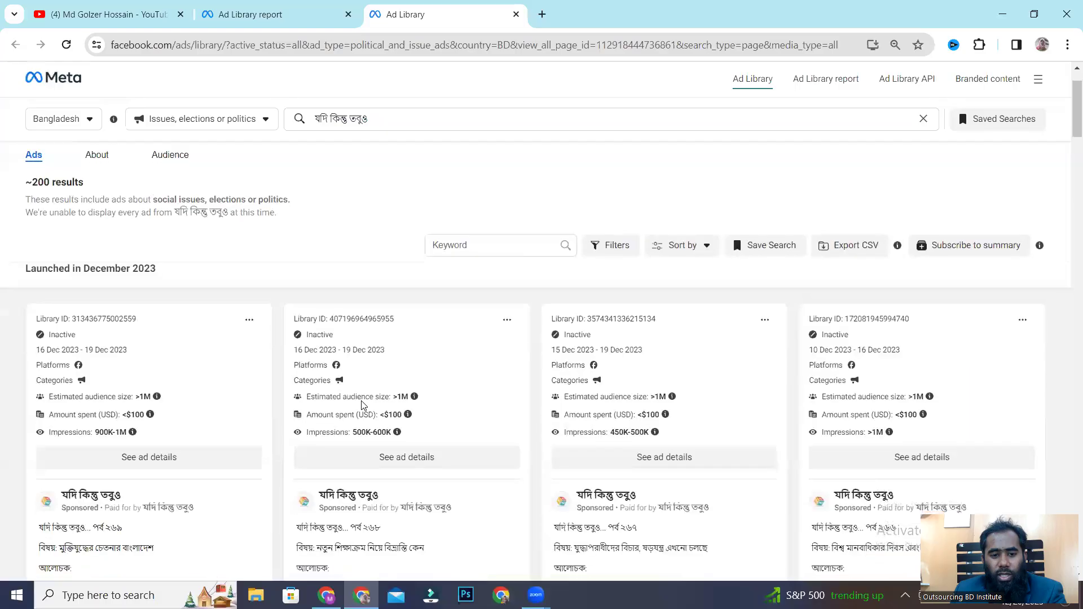
pyautogui.scroll(-4, 345, 333)
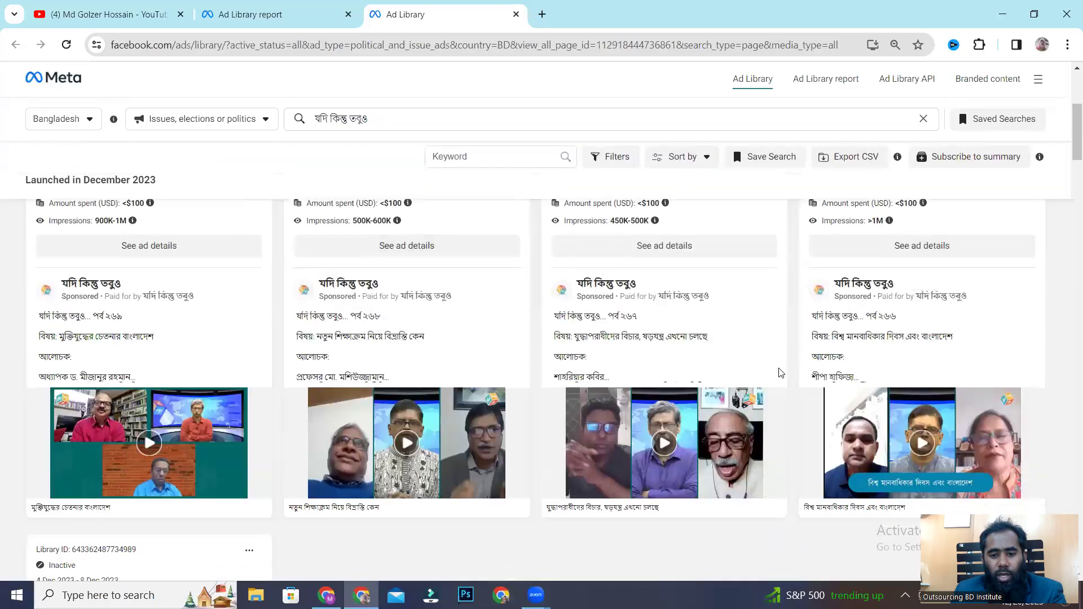
pyautogui.scroll(-3, 801, 367)
pyautogui.scroll(6, 289, 342)
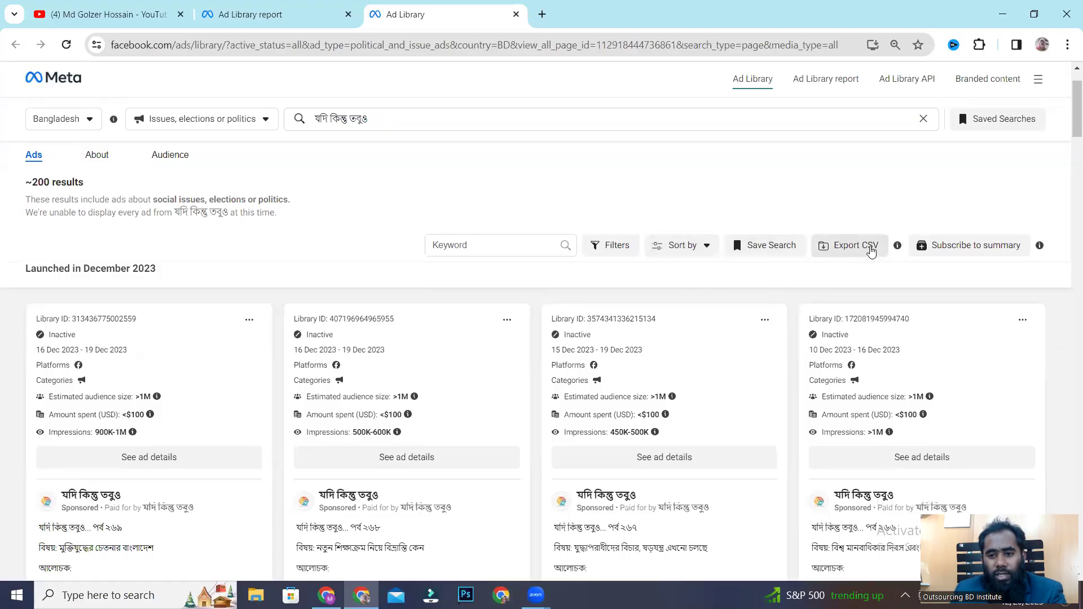
# Request a CSV export of the ads from যদি কিন্তু তবুও and close the export list
pyautogui.click(857, 247)
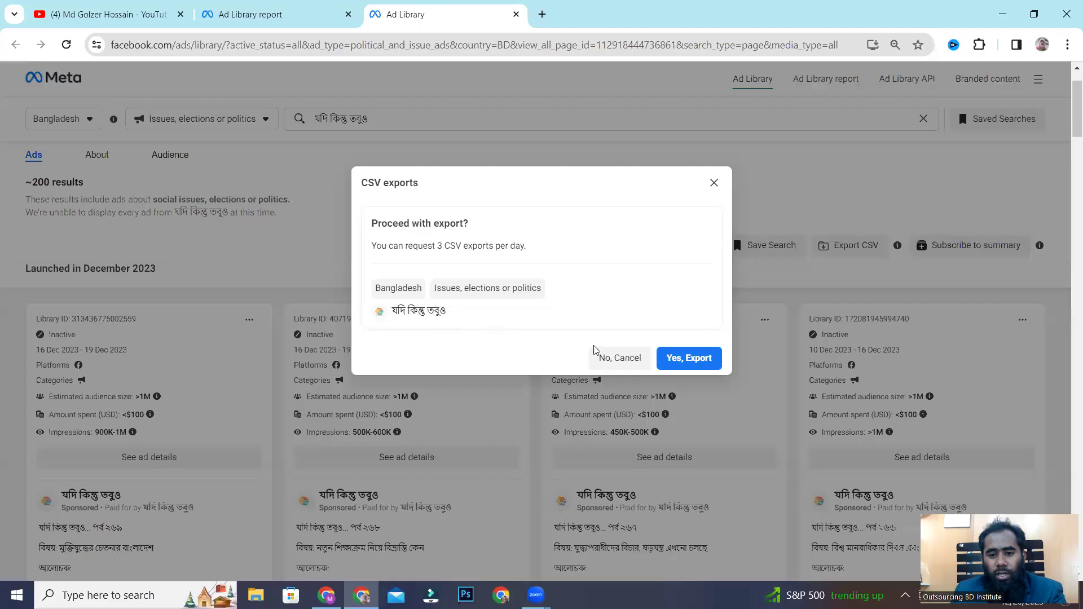
pyautogui.click(703, 358)
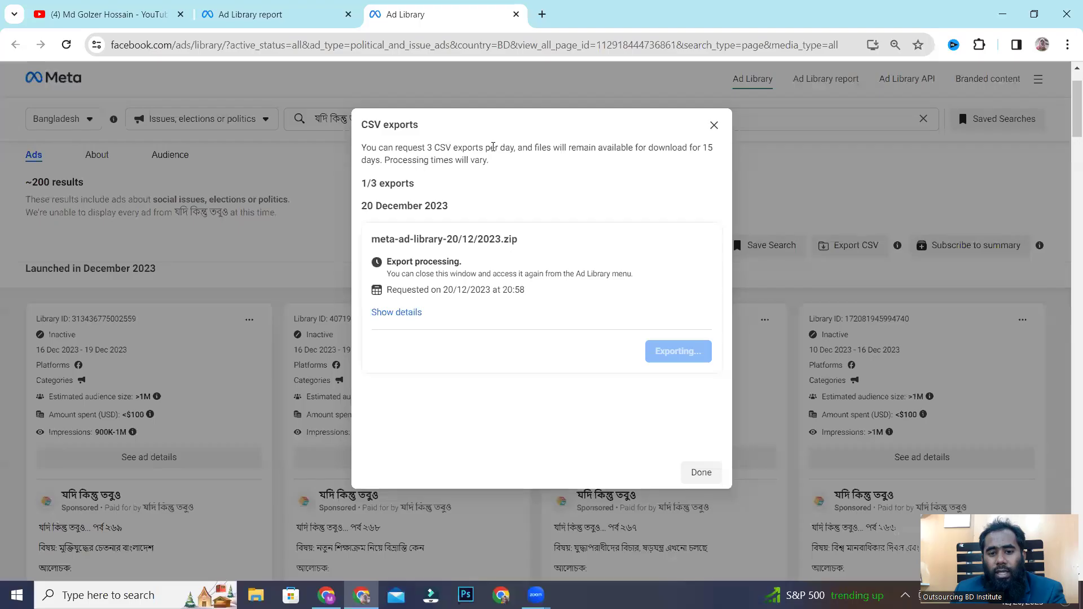
pyautogui.moveTo(385, 149); pyautogui.dragTo(629, 128)
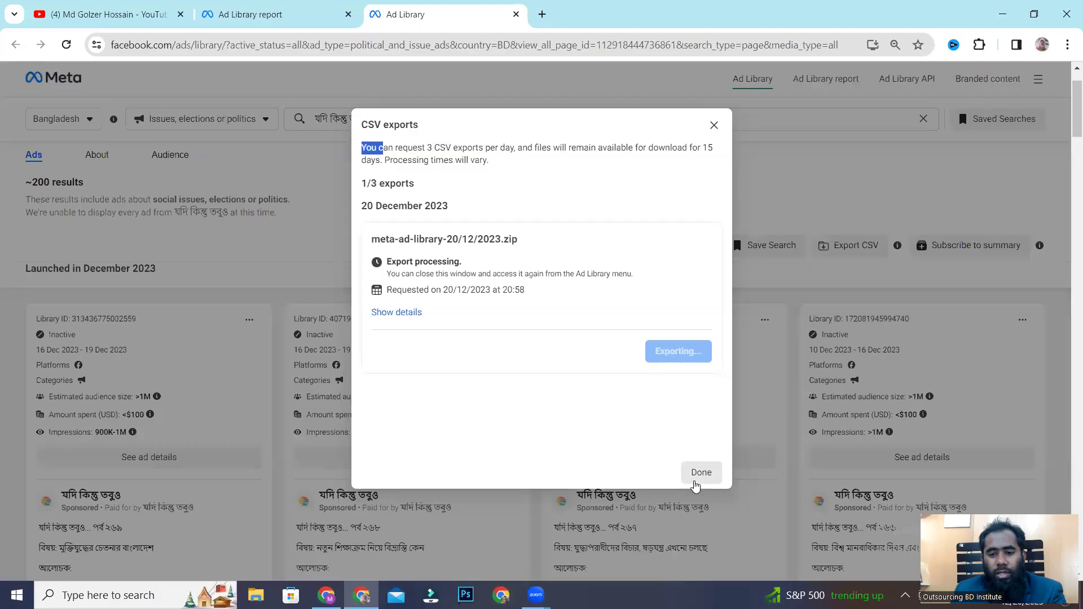
pyautogui.click(700, 473)
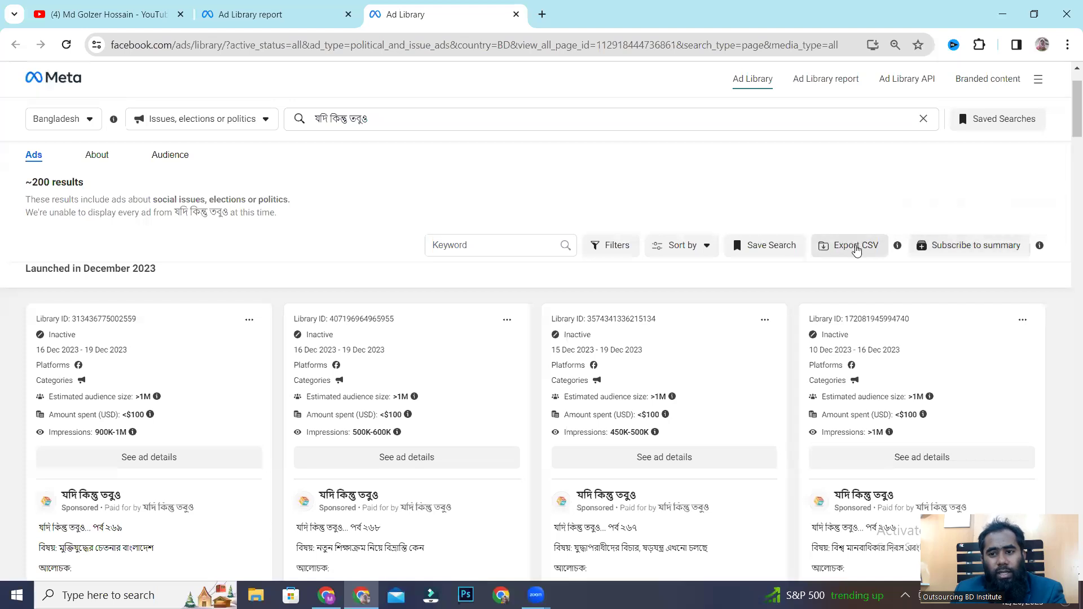
# Request a second CSV export of the same ad results and show the details of that export
pyautogui.click(856, 250)
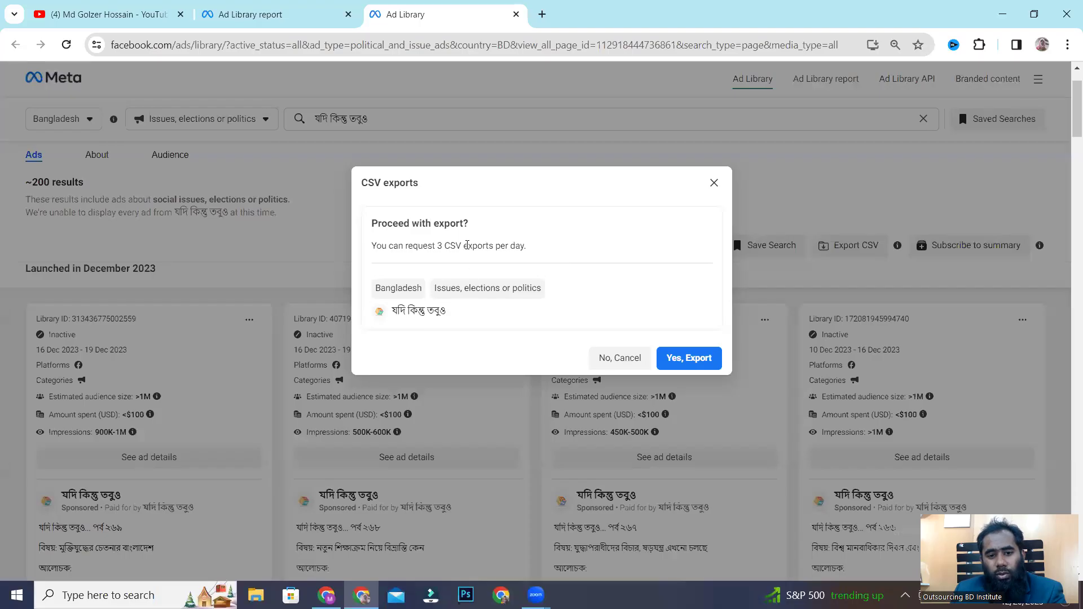
pyautogui.moveTo(467, 244); pyautogui.dragTo(643, 248)
pyautogui.click(690, 359)
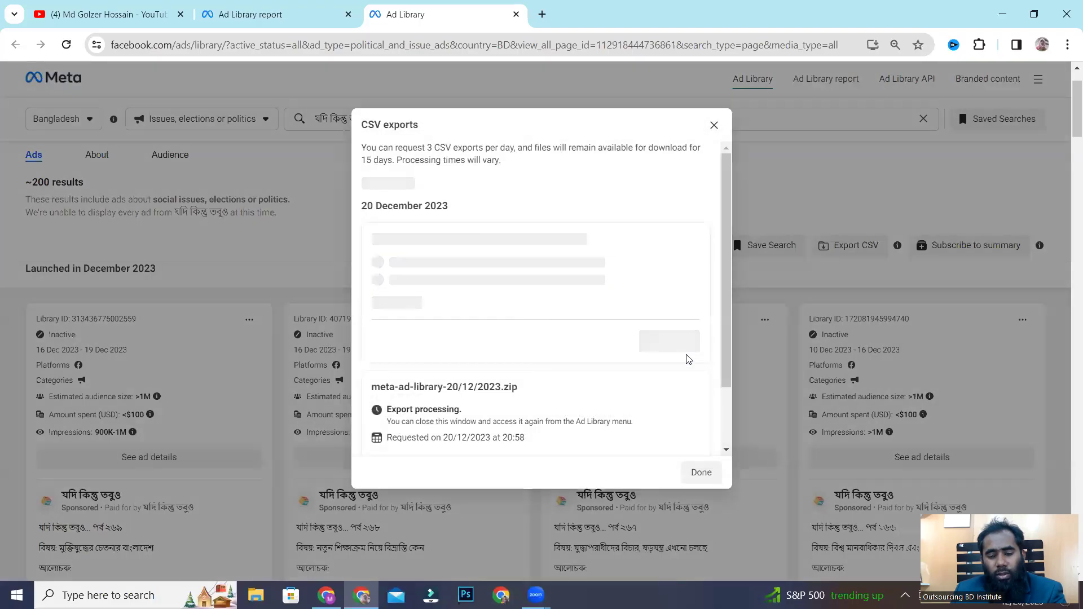
pyautogui.scroll(-2, 435, 268)
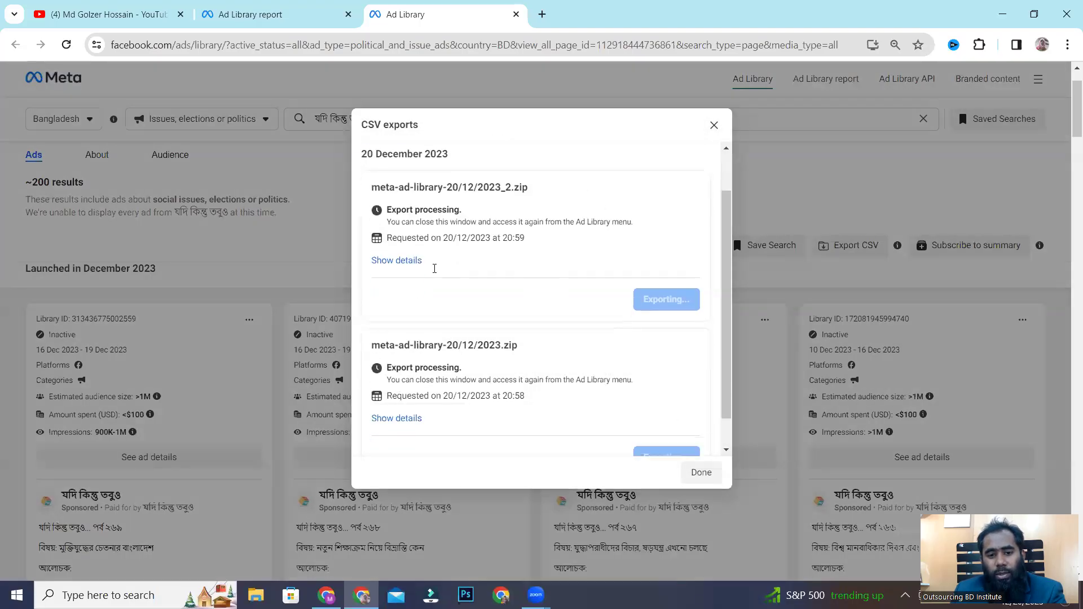
pyautogui.click(395, 223)
pyautogui.scroll(-1, 535, 238)
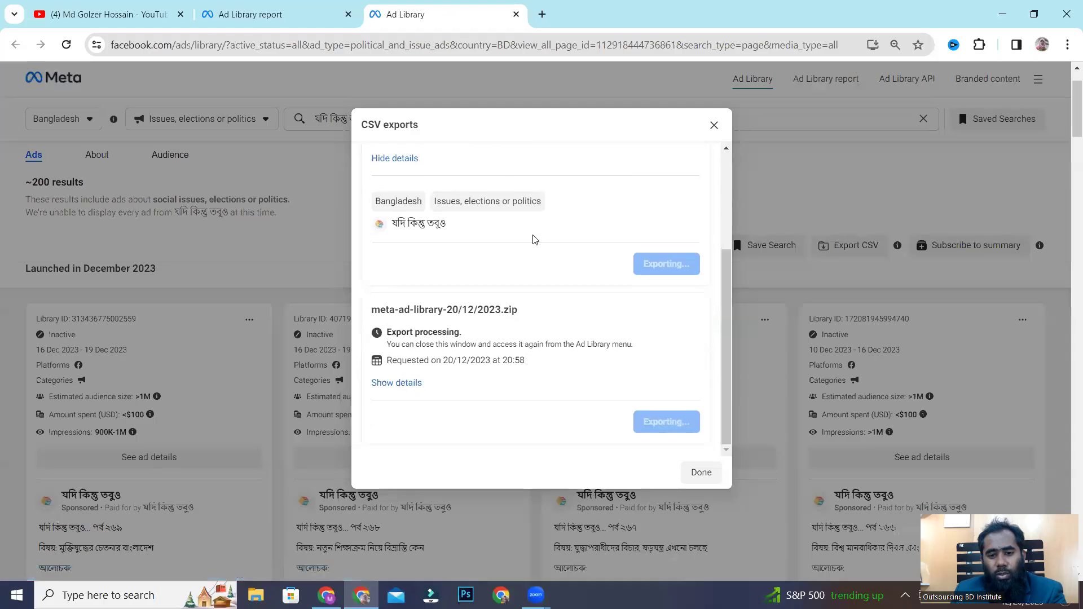
pyautogui.scroll(3, 616, 248)
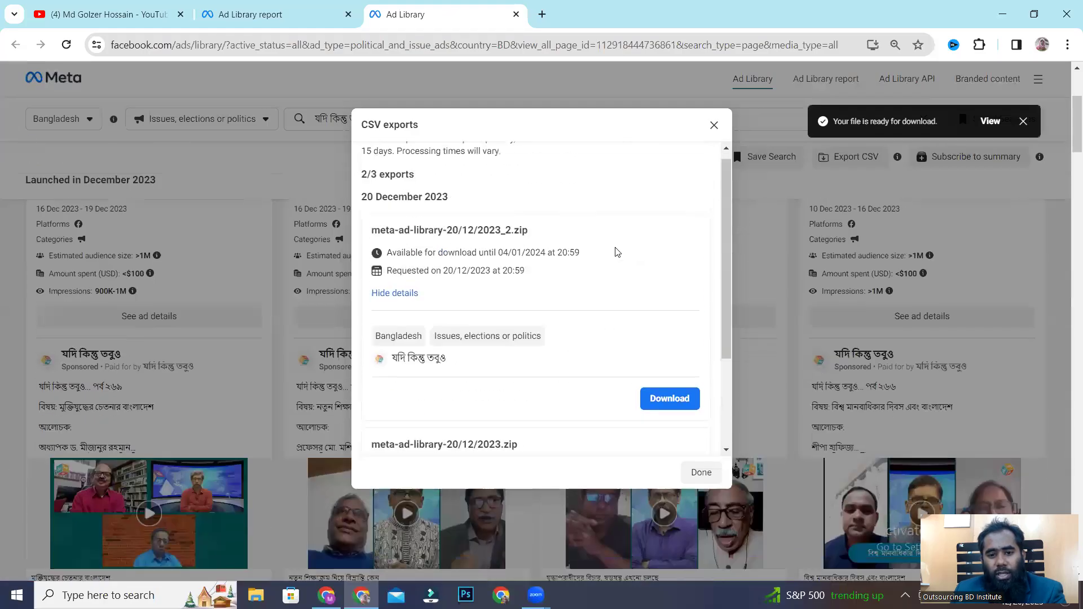
# Download the export meta-ad-library-20/12/2023_2.zip, open the archive to check it, and close it again
pyautogui.click(667, 405)
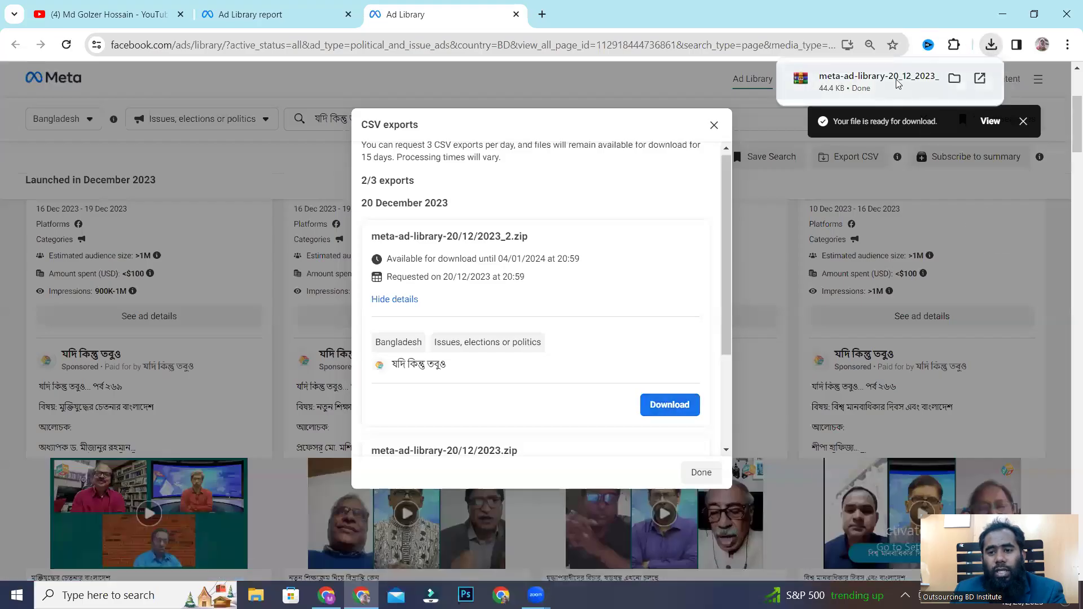
pyautogui.click(872, 79)
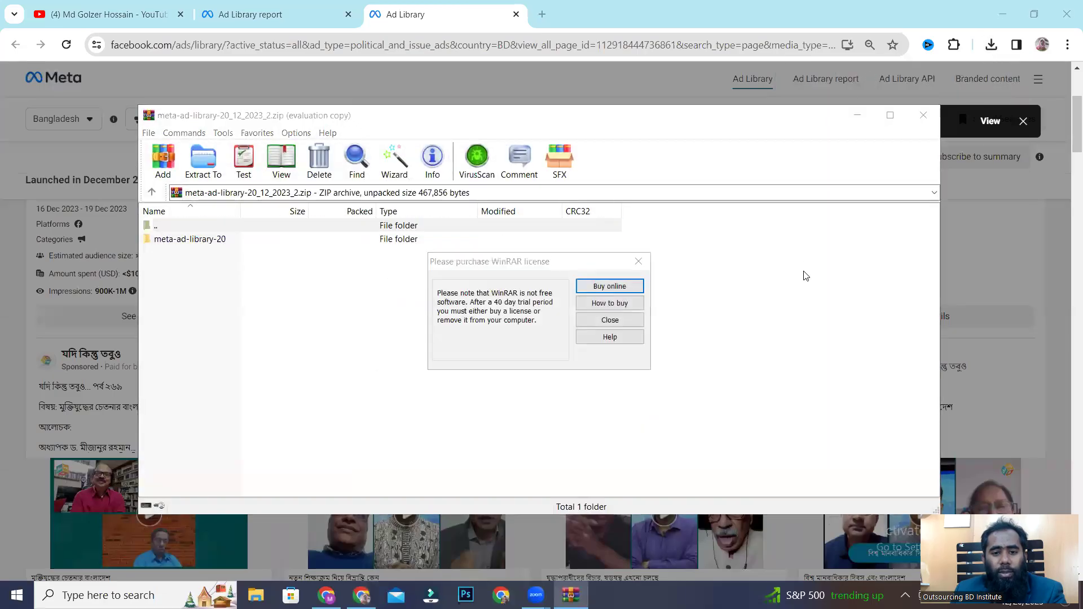
pyautogui.click(637, 258)
pyautogui.click(923, 115)
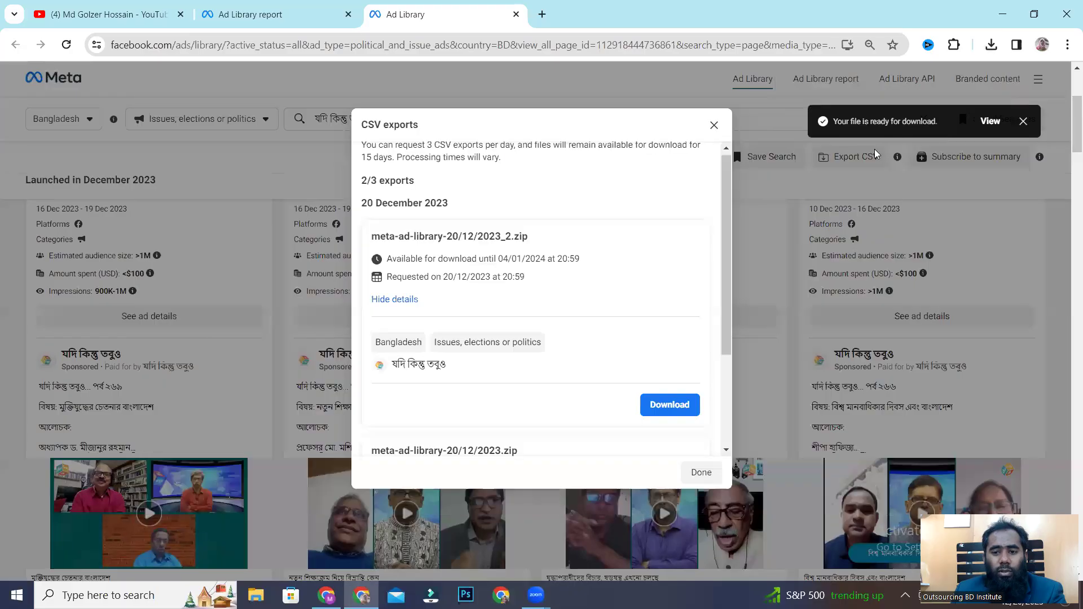
# Extract the meta-ad-library-20_12_2023_2 archive directly into the Downloads folder using File Explorer
pyautogui.click(255, 595)
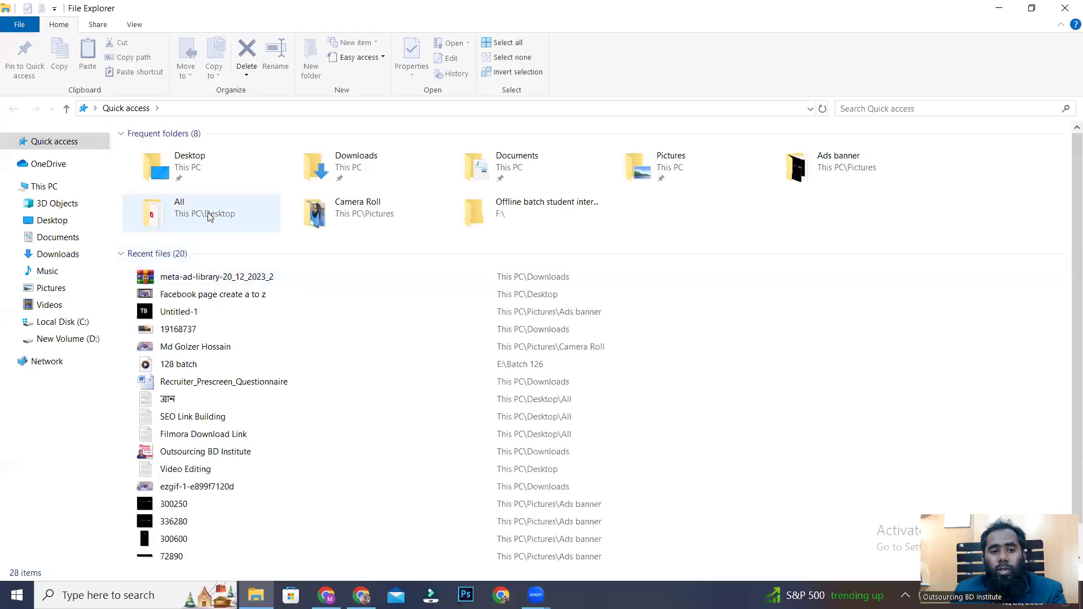
pyautogui.doubleClick(381, 165)
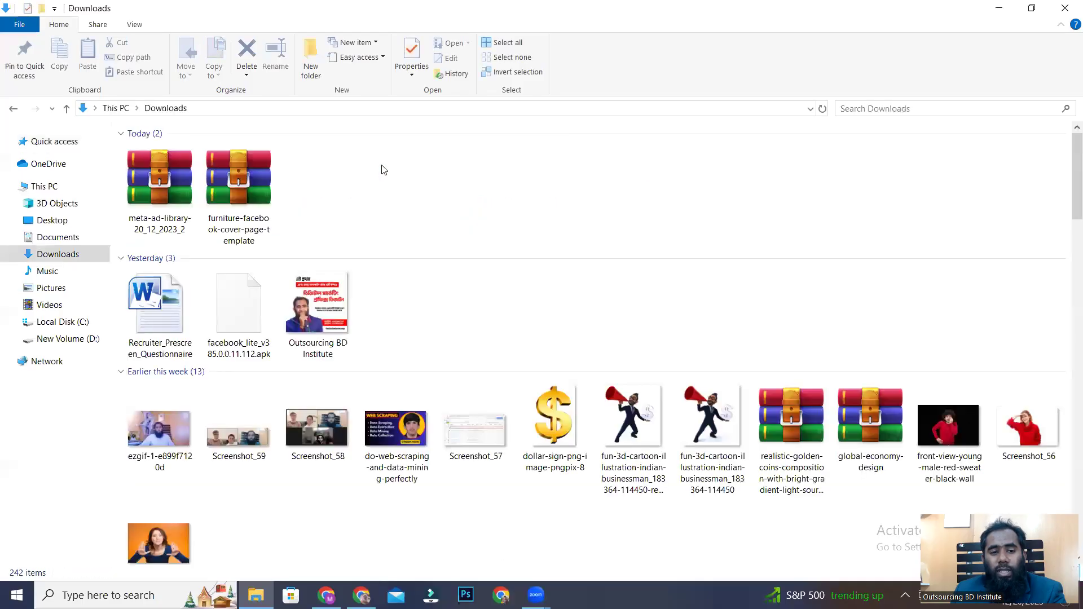
pyautogui.rightClick(154, 187)
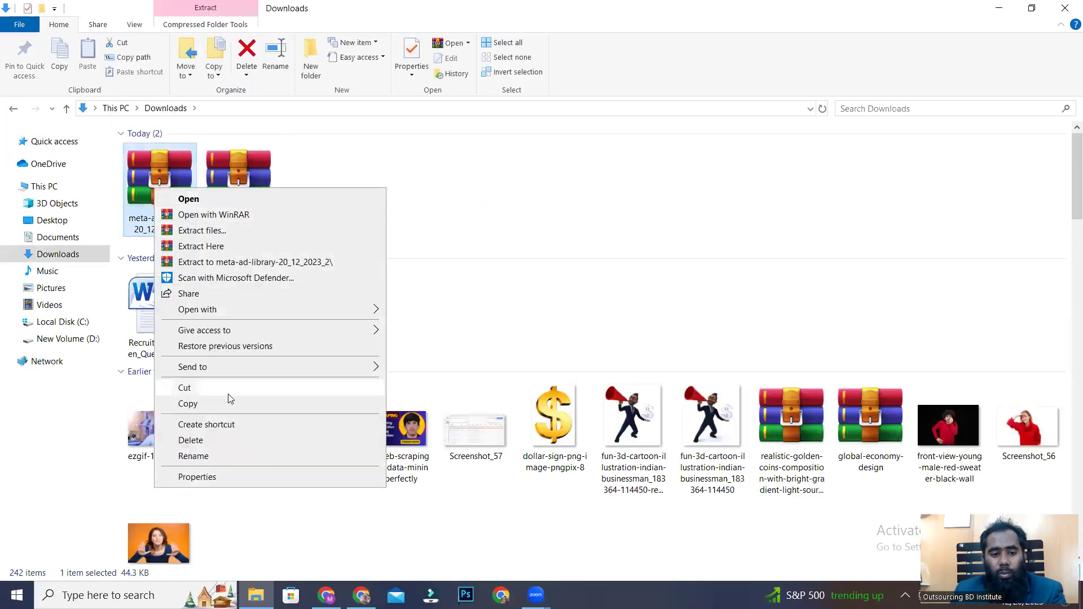
pyautogui.click(261, 247)
# Find the newly extracted folder in Downloads and open the 2023_2 CSV file inside its subfolder 12
pyautogui.scroll(-10, 541, 298)
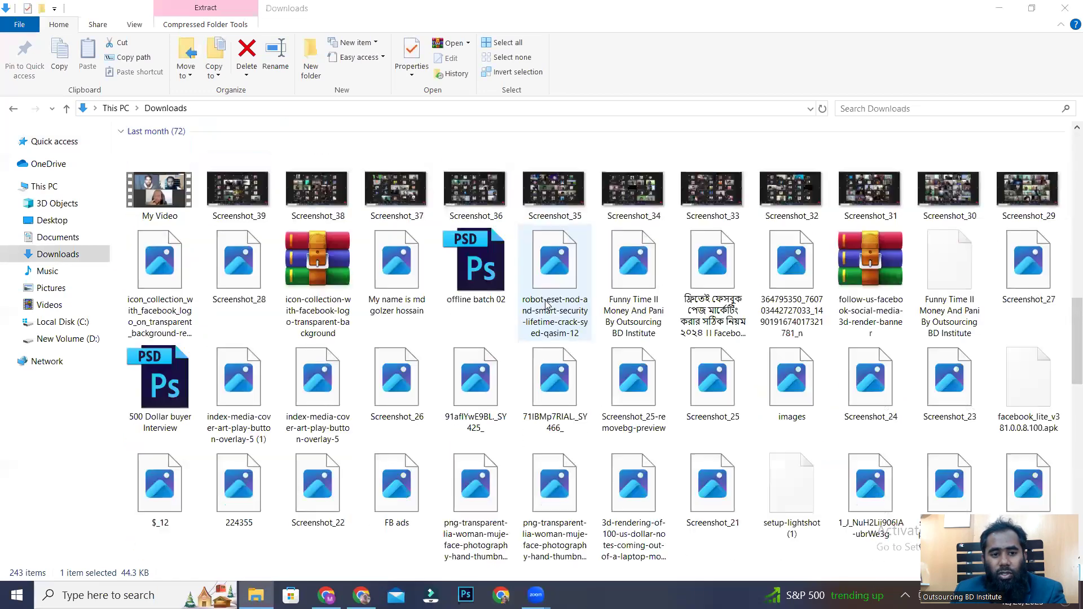
pyautogui.scroll(-10, 559, 329)
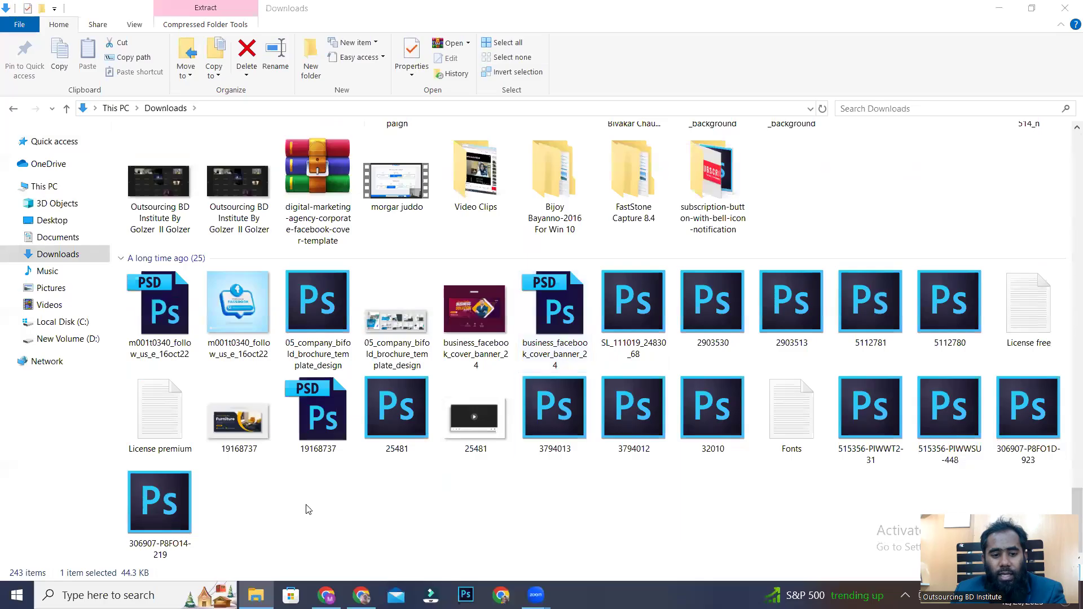
pyautogui.click(308, 513)
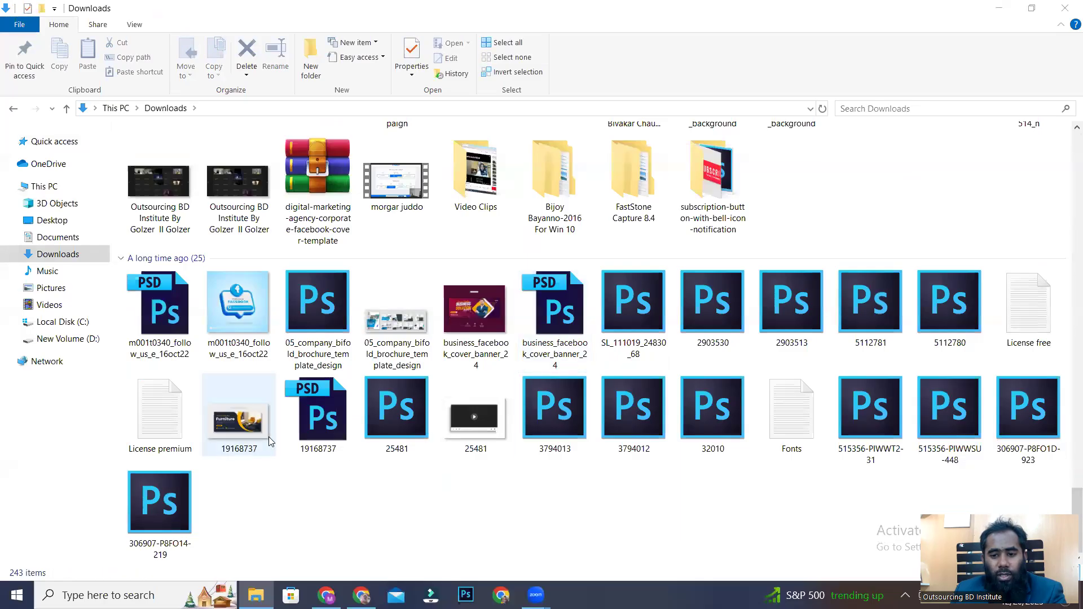
pyautogui.scroll(20, 268, 436)
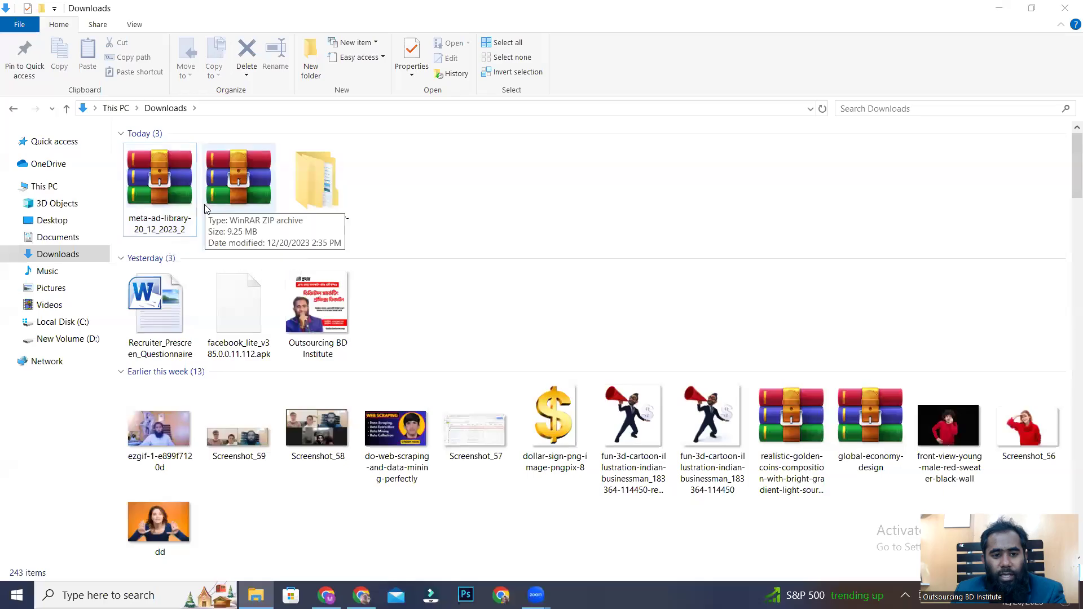
pyautogui.doubleClick(317, 187)
pyautogui.doubleClick(233, 158)
pyautogui.click(234, 155)
pyautogui.doubleClick(233, 152)
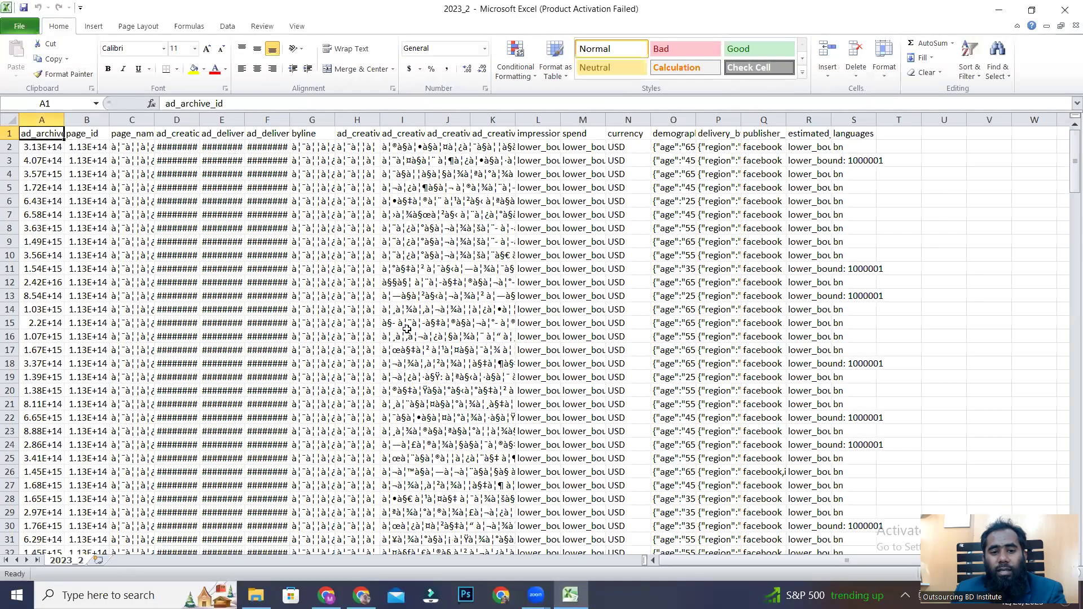
# Look over the exported ad data in Excel and widen the ad_archive_id column to show its full heading
pyautogui.click(705, 147)
pyautogui.click(914, 204)
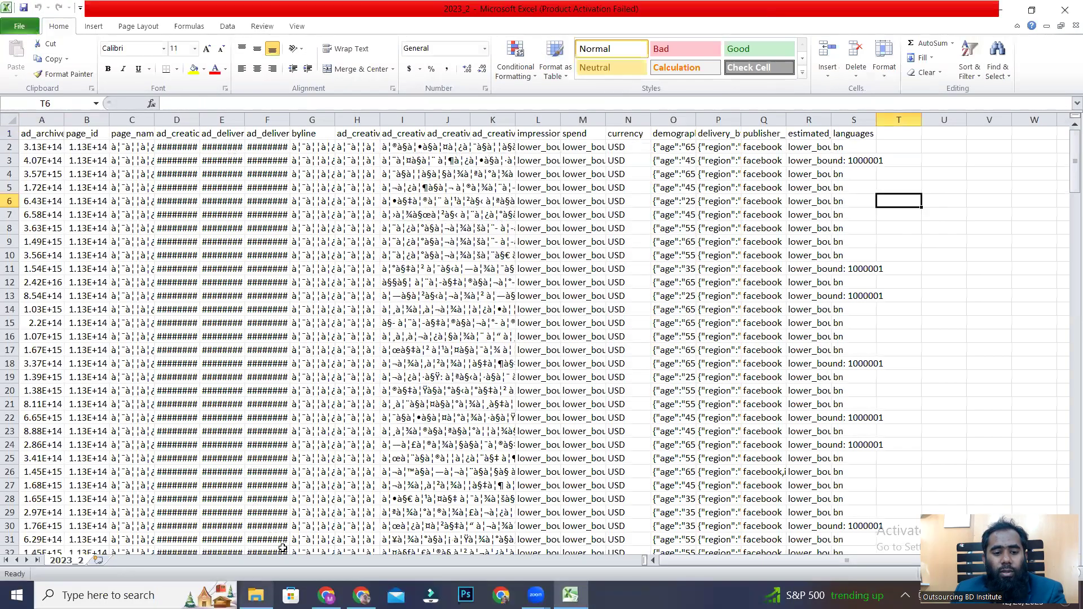
pyautogui.scroll(-5, 281, 314)
pyautogui.scroll(5, 281, 314)
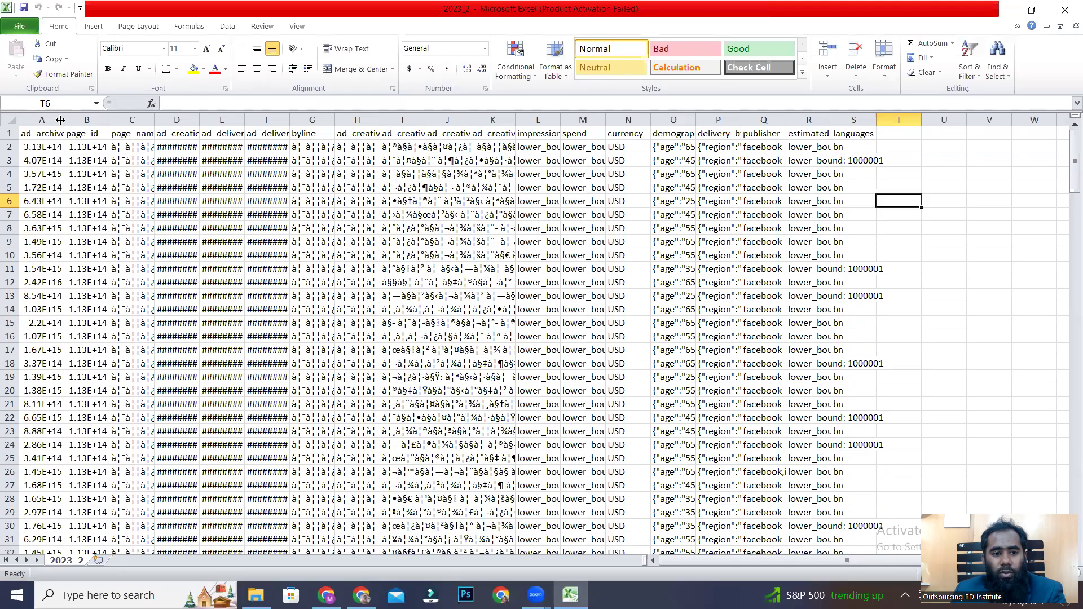
pyautogui.moveTo(66, 117); pyautogui.dragTo(150, 116)
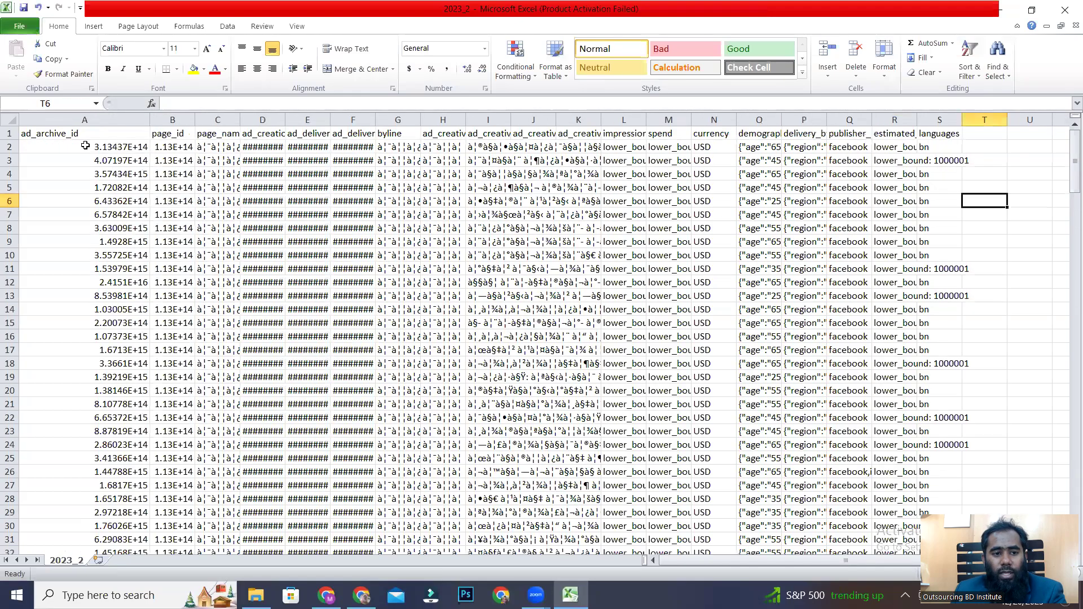
# Examine the header fields from ad_archive_id through byline and the exported data rows below them
pyautogui.click(51, 137)
pyautogui.click(176, 134)
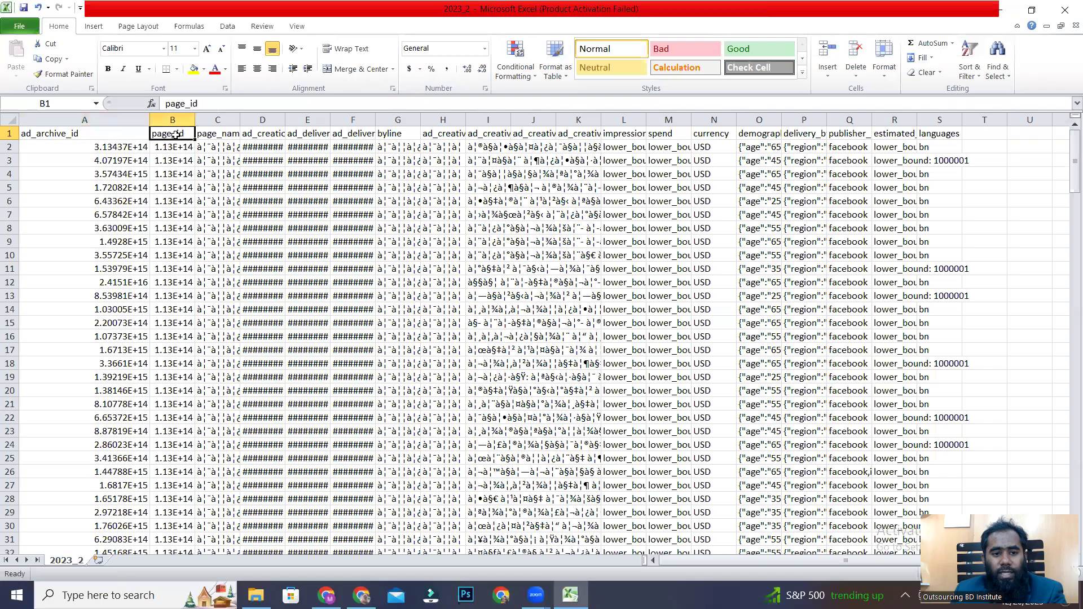
pyautogui.click(215, 132)
pyautogui.click(264, 136)
pyautogui.click(310, 132)
pyautogui.click(362, 135)
pyautogui.click(409, 132)
pyautogui.moveTo(615, 145); pyautogui.dragTo(70, 140)
pyautogui.click(958, 180)
pyautogui.moveTo(215, 233); pyautogui.dragTo(891, 284)
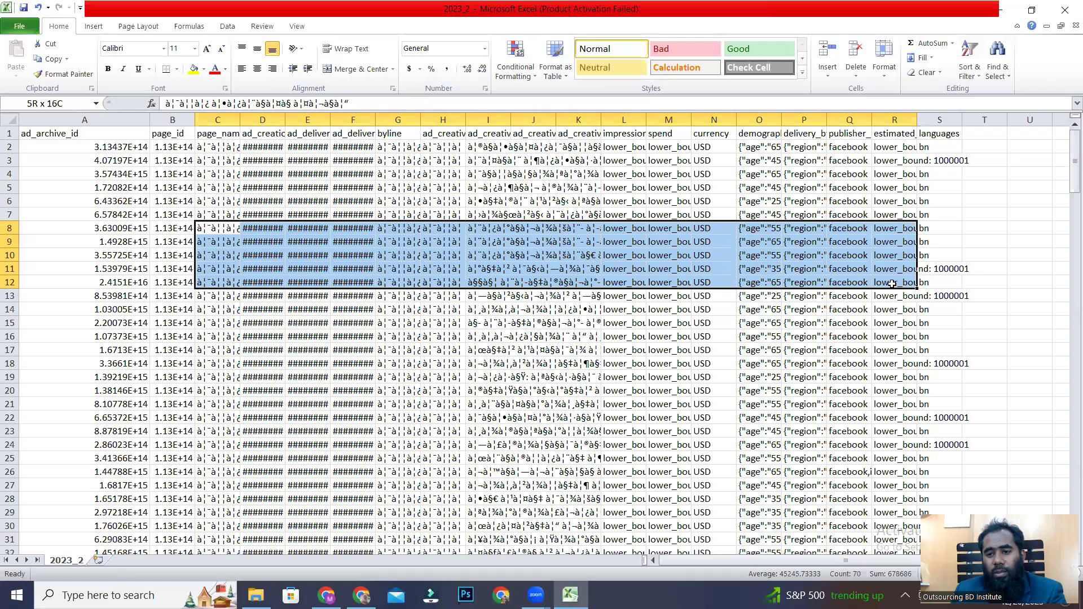
# Close the 2023_2 spreadsheet, the File Explorer window and the CSV exports dialog to return to the Ad Library results
pyautogui.click(1064, 10)
pyautogui.click(528, 313)
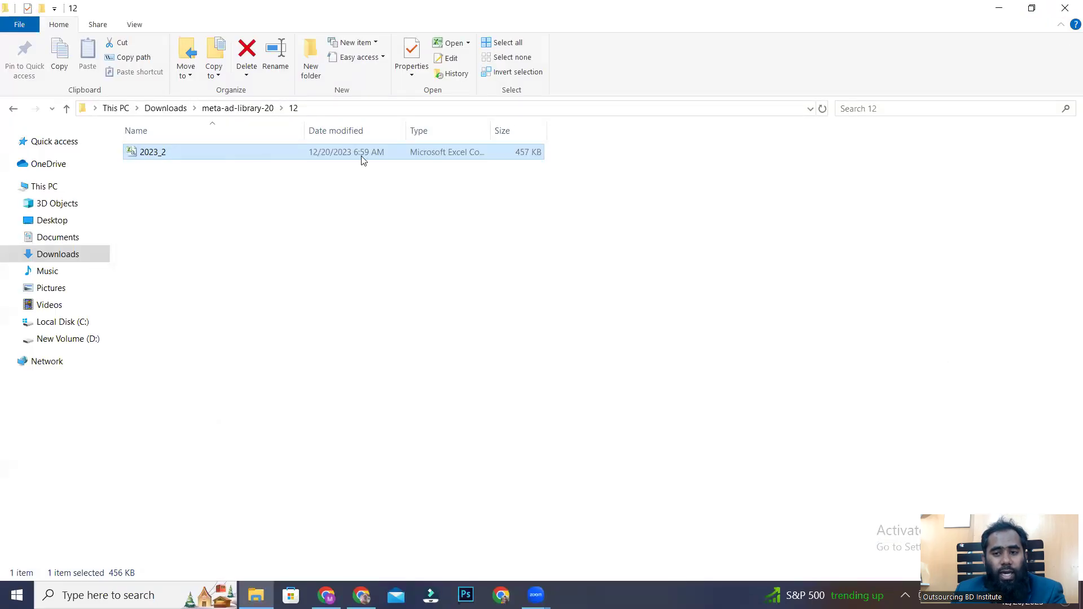
pyautogui.click(1065, 8)
pyautogui.click(714, 126)
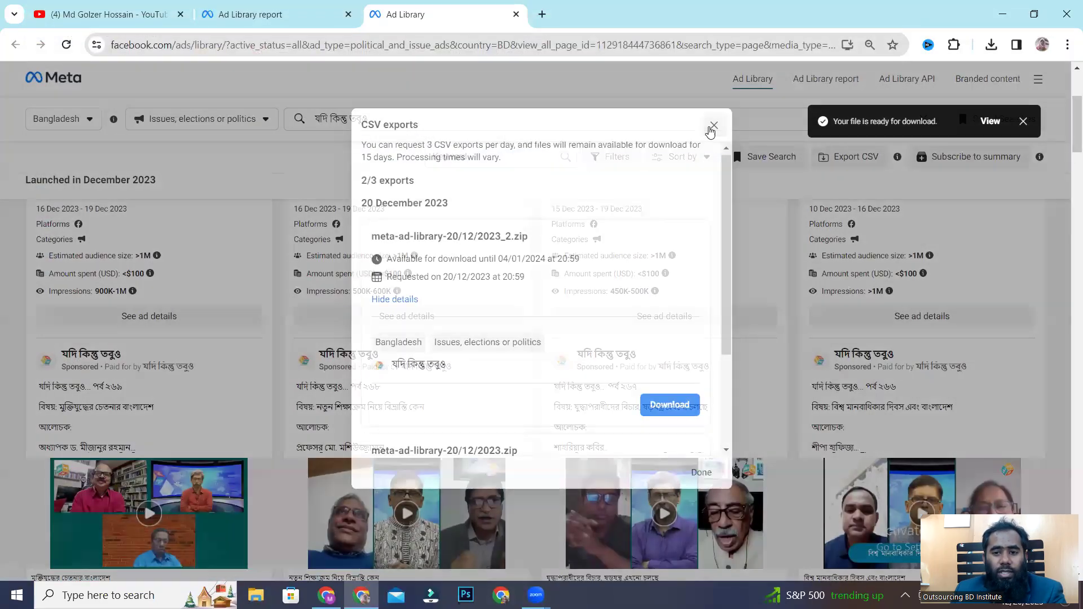
# Search the country list for "un" and set the Ad Library country to United States
pyautogui.scroll(-4, 325, 368)
pyautogui.scroll(5, 325, 368)
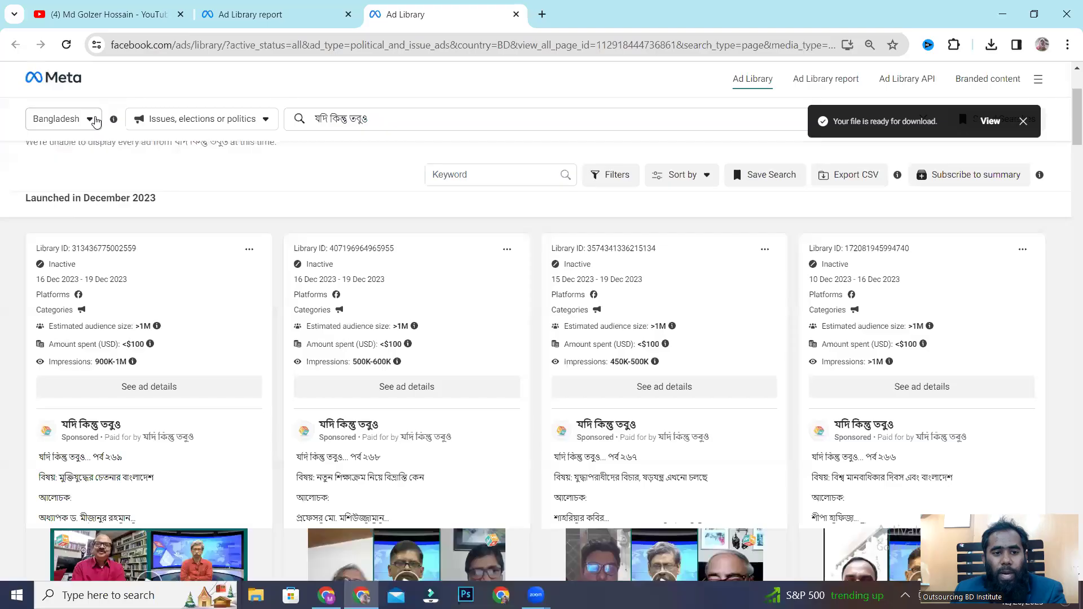
pyautogui.click(96, 121)
pyautogui.click(85, 124)
pyautogui.click(86, 124)
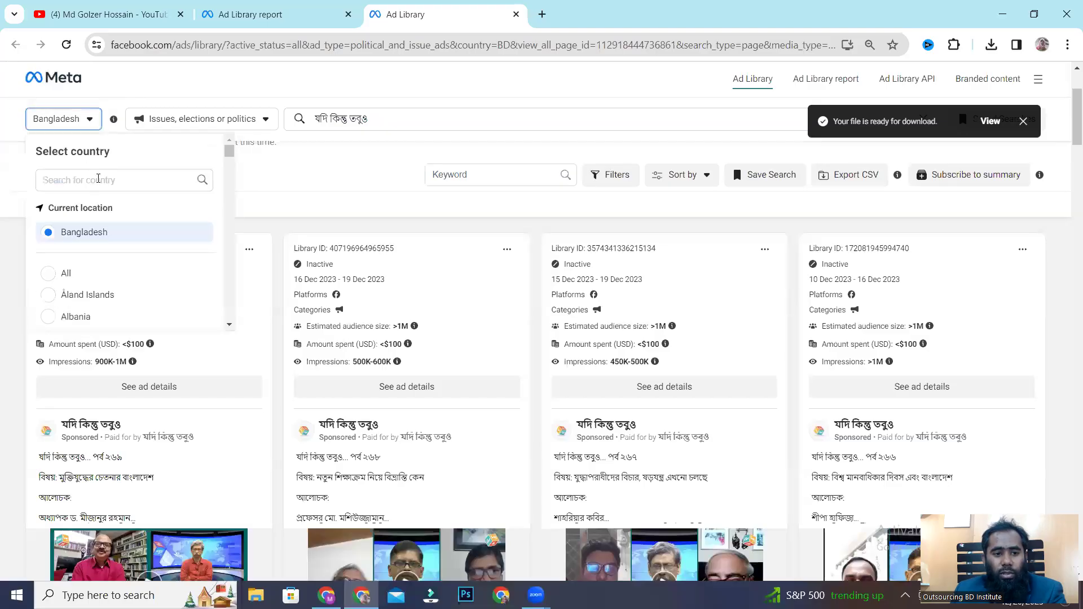
pyautogui.write('un')
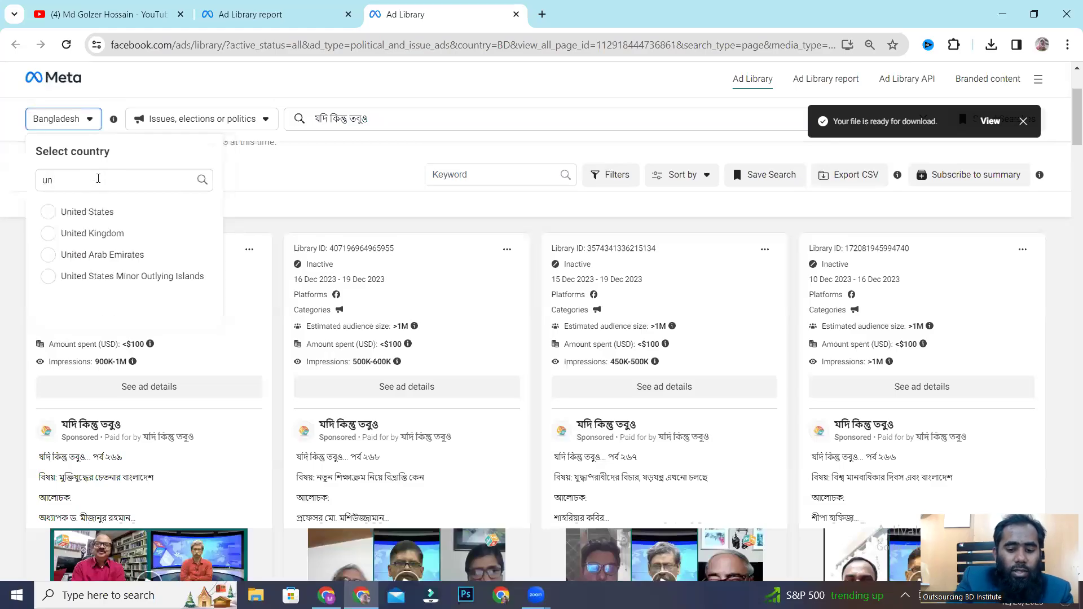
pyautogui.click(49, 212)
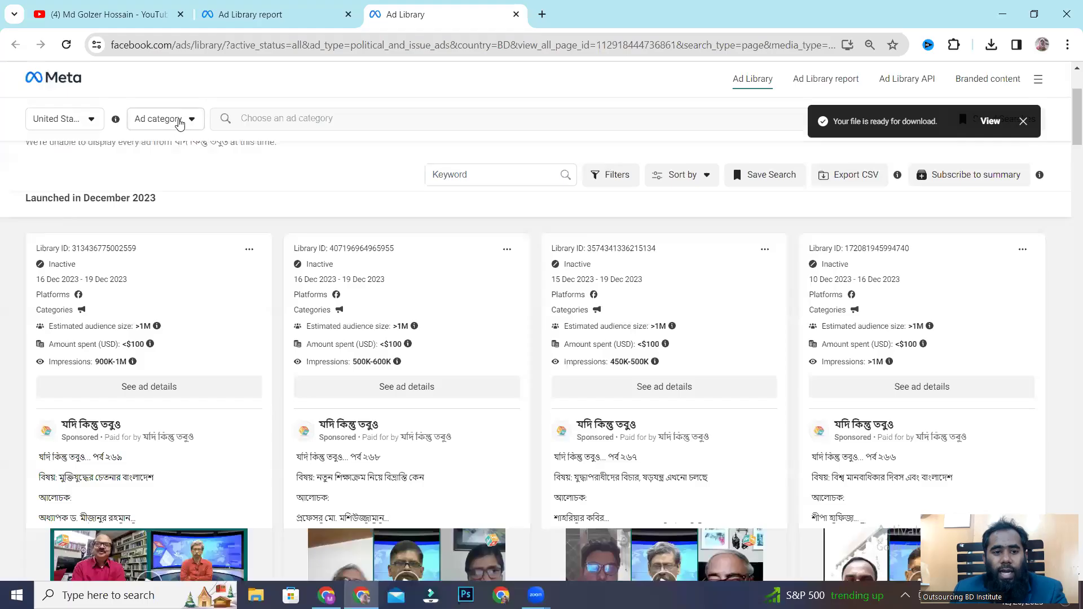
# Set the ad category to All ads and search for "ecomerce", picking the advertiser Ecomerce Simplified
pyautogui.click(179, 123)
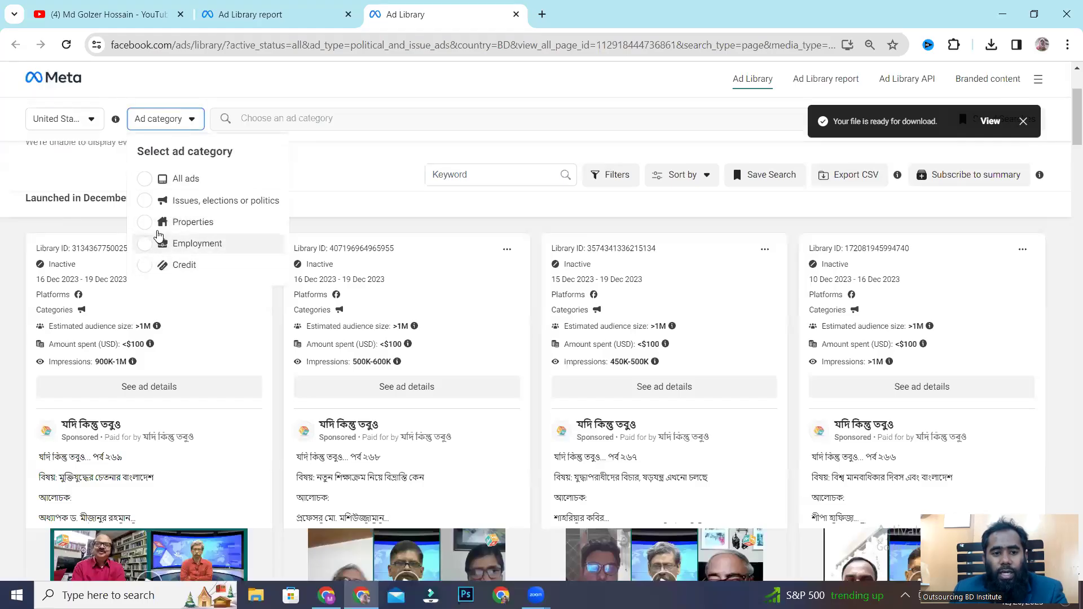
pyautogui.click(158, 179)
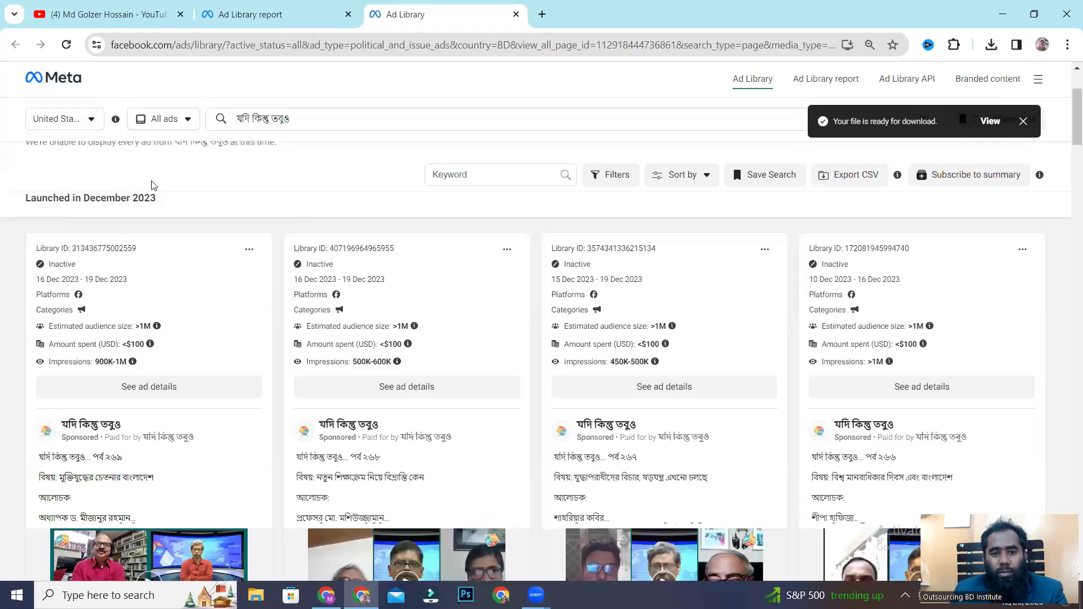
pyautogui.moveTo(337, 120); pyautogui.dragTo(231, 132)
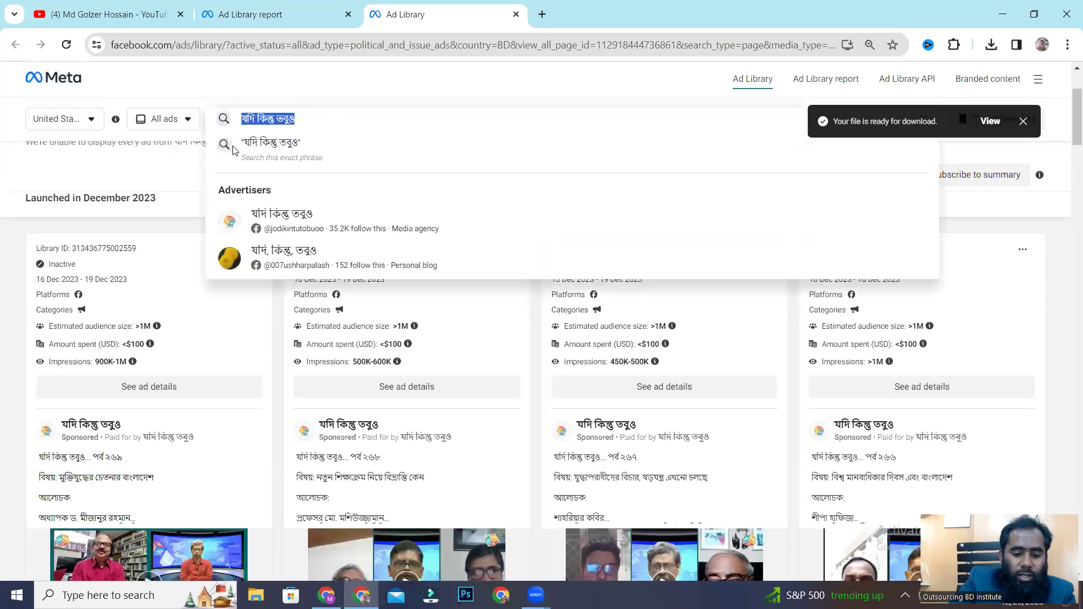
pyautogui.write('ecomer')
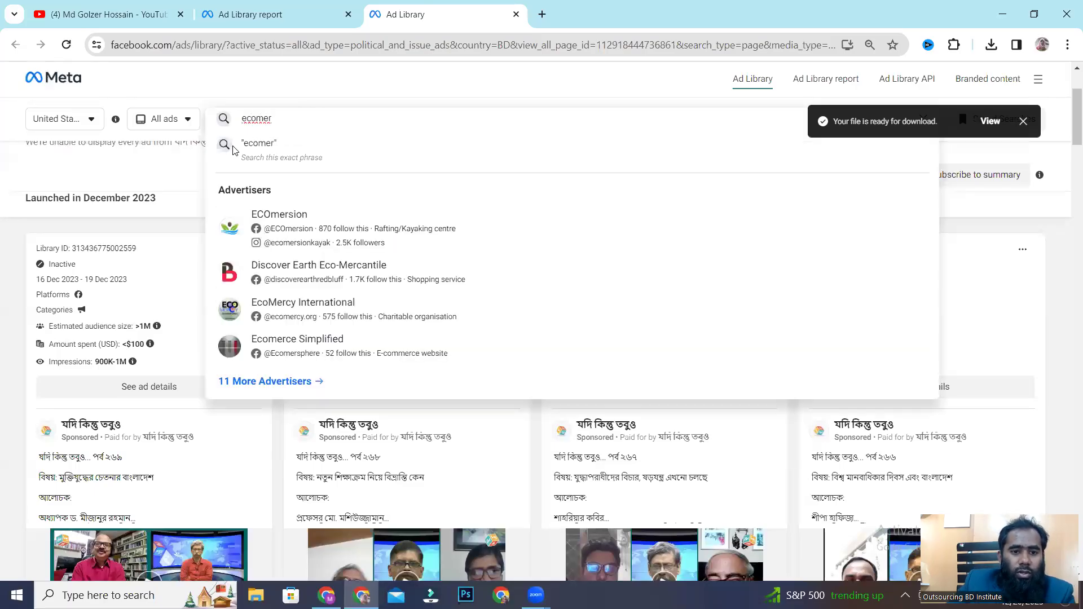
pyautogui.write('c')
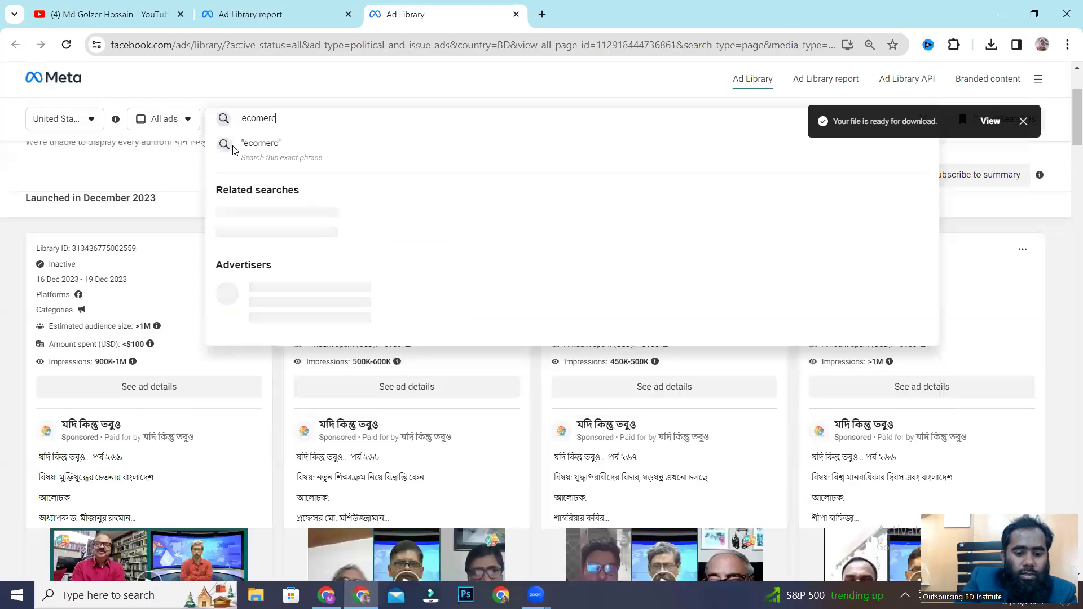
pyautogui.write('e')
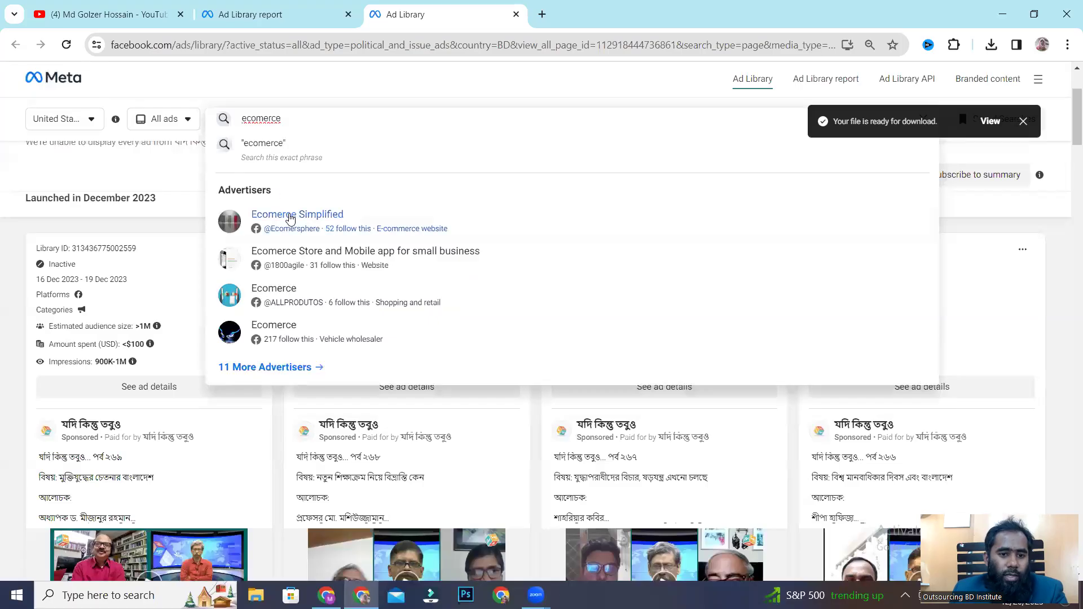
pyautogui.click(290, 218)
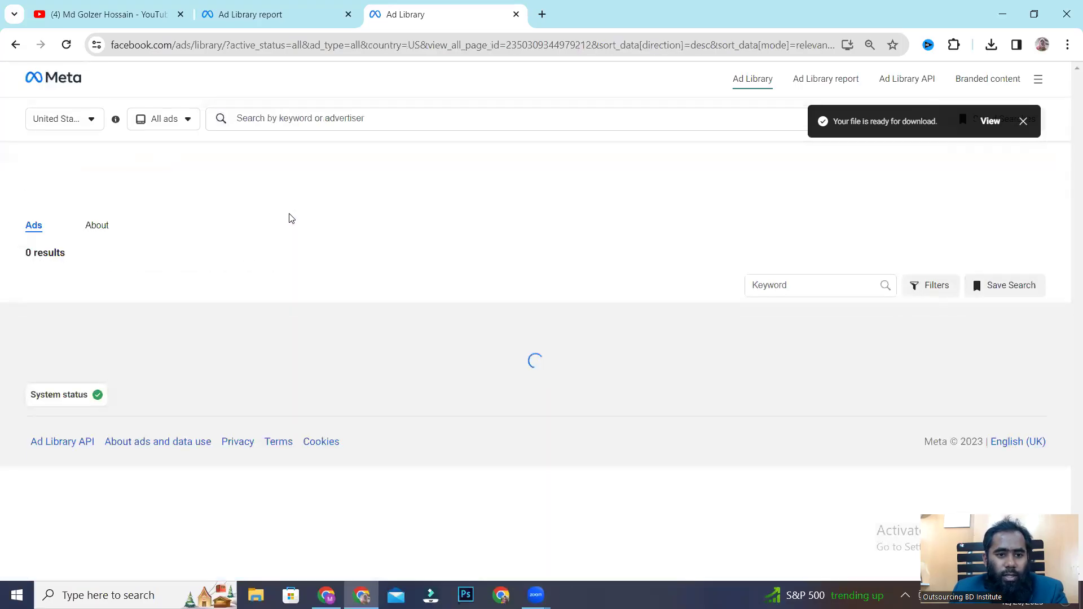
pyautogui.click(385, 117)
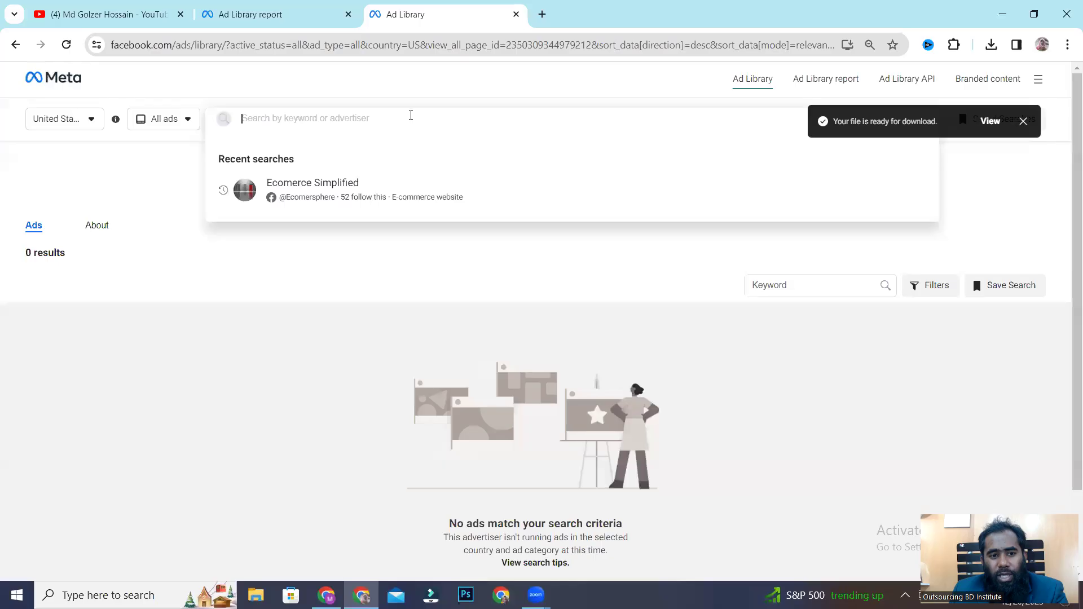
pyautogui.click(184, 129)
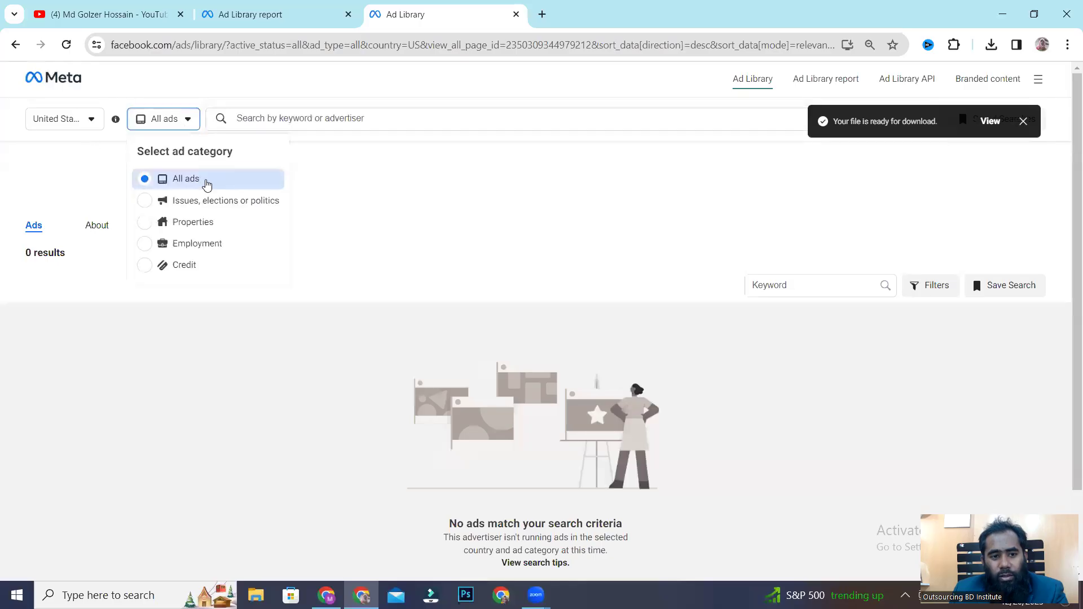
pyautogui.click(267, 342)
pyautogui.click(16, 44)
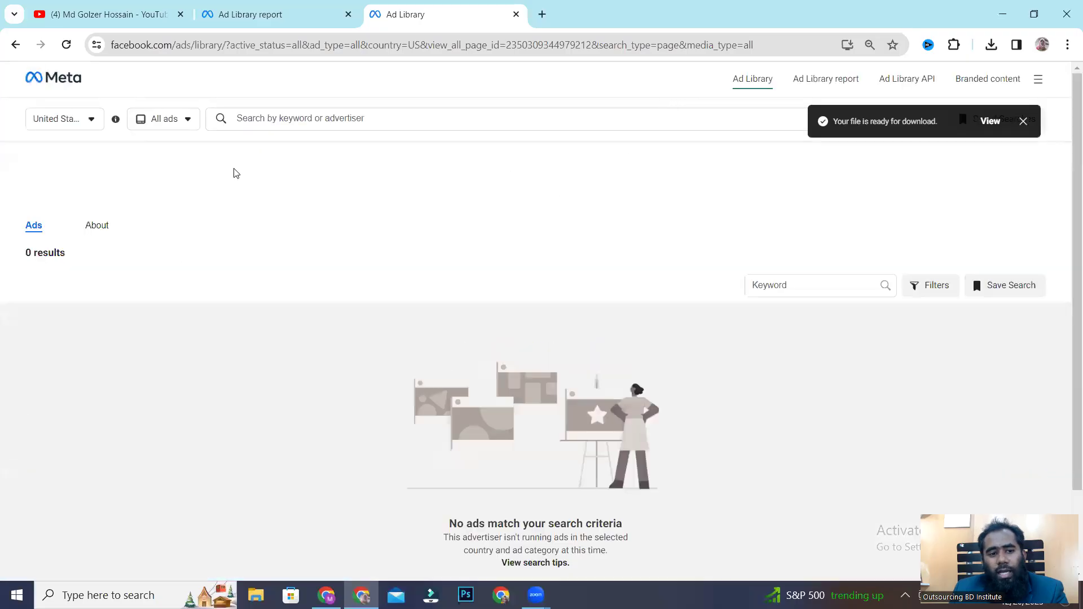
# Search the ads for "marketing" and choose the related search "marketing world"
pyautogui.click(246, 122)
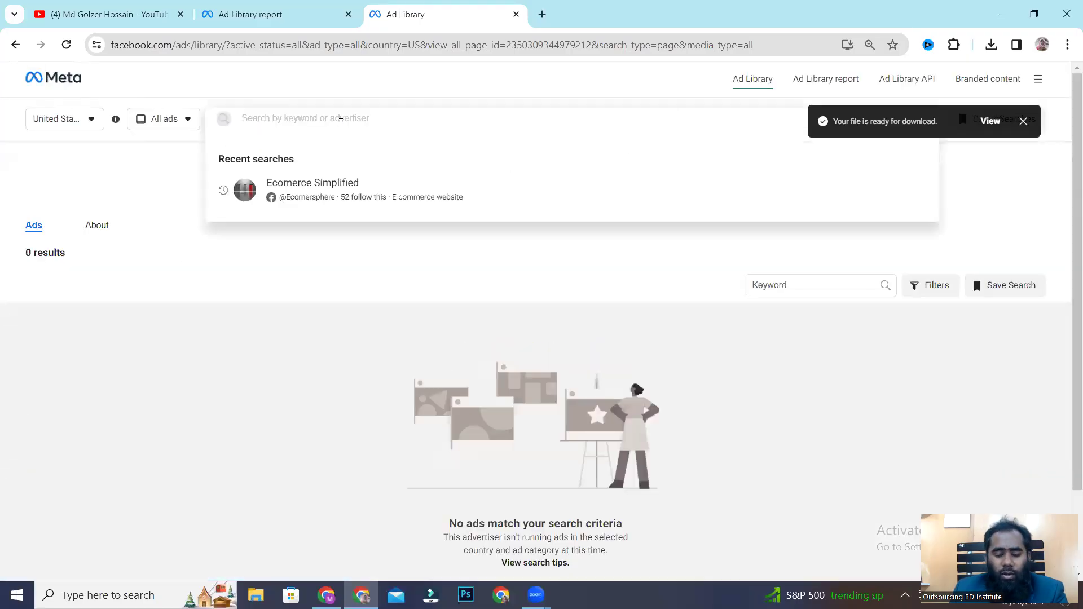
pyautogui.write('marketing')
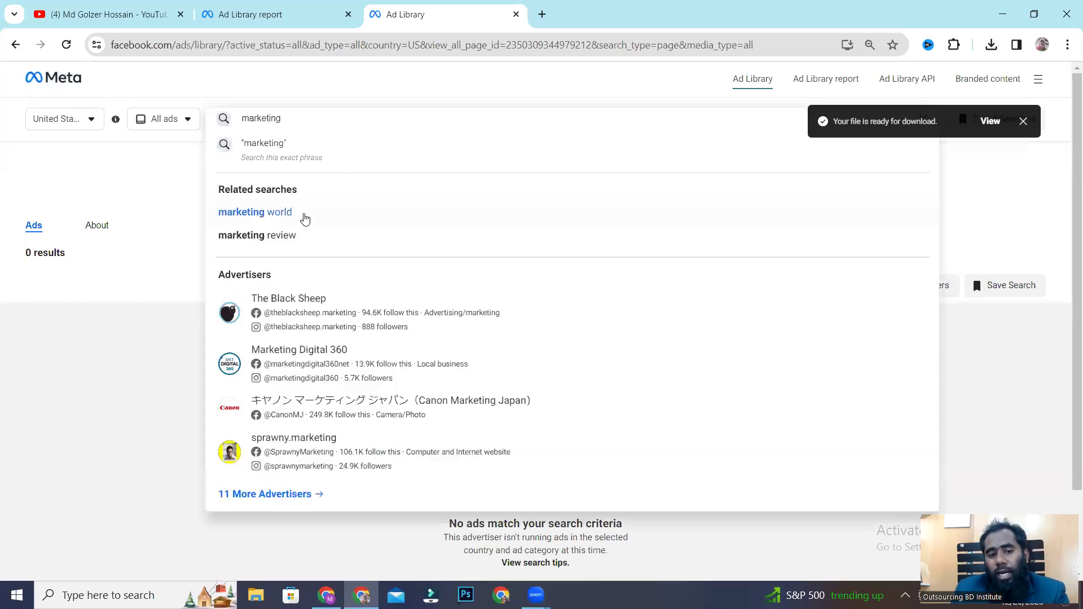
pyautogui.click(268, 219)
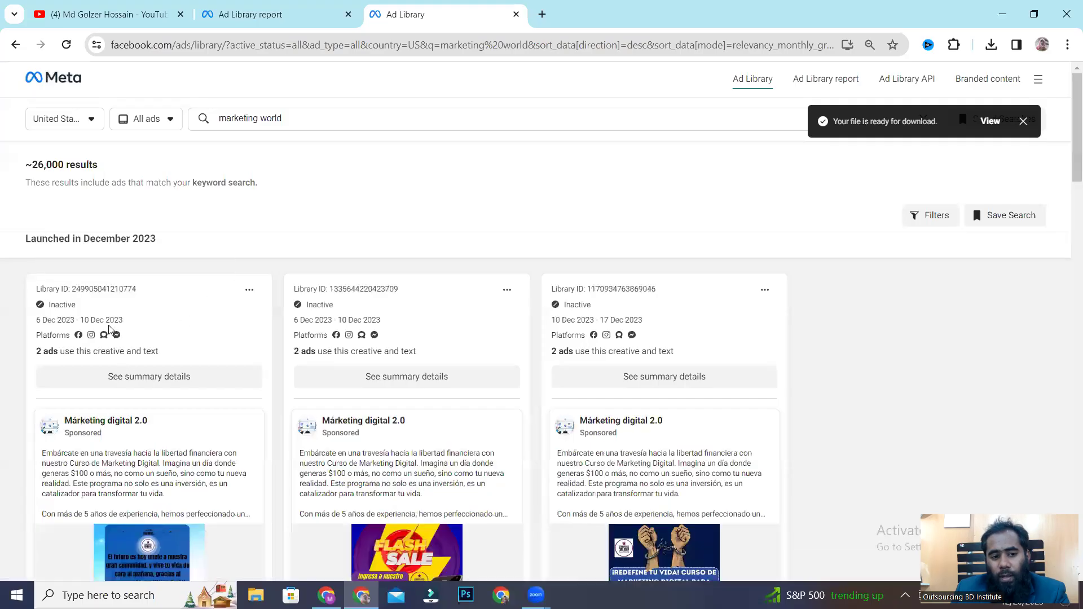
# Look over the "marketing world" results, checking the result count, the December 2023 launch heading and the ads down into November 2023
pyautogui.scroll(-1, 126, 344)
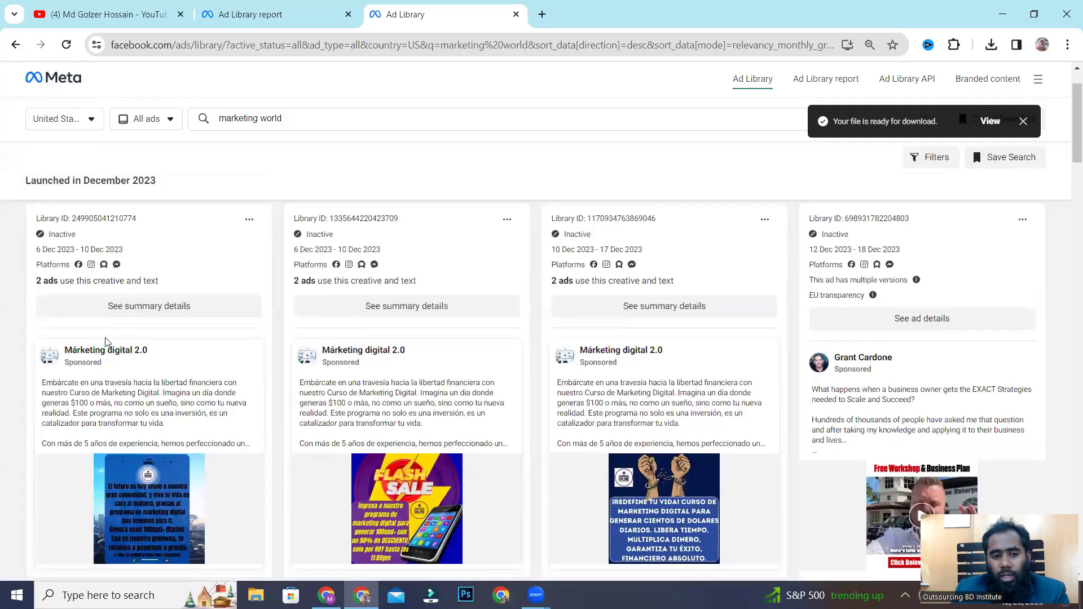
pyautogui.scroll(1, 85, 196)
pyautogui.moveTo(48, 239); pyautogui.dragTo(106, 235)
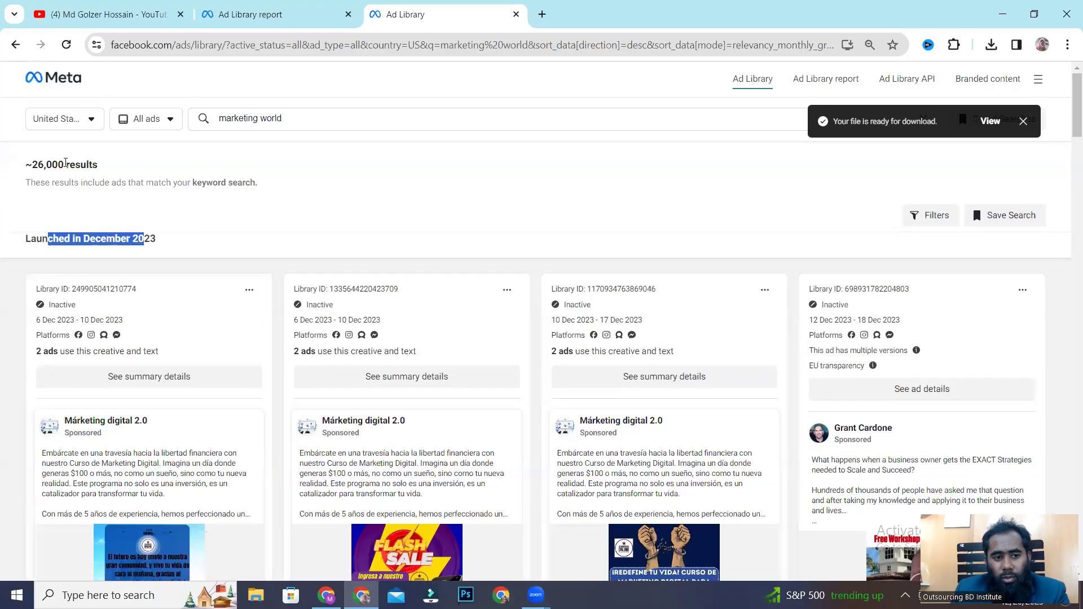
pyautogui.moveTo(66, 163); pyautogui.dragTo(25, 164)
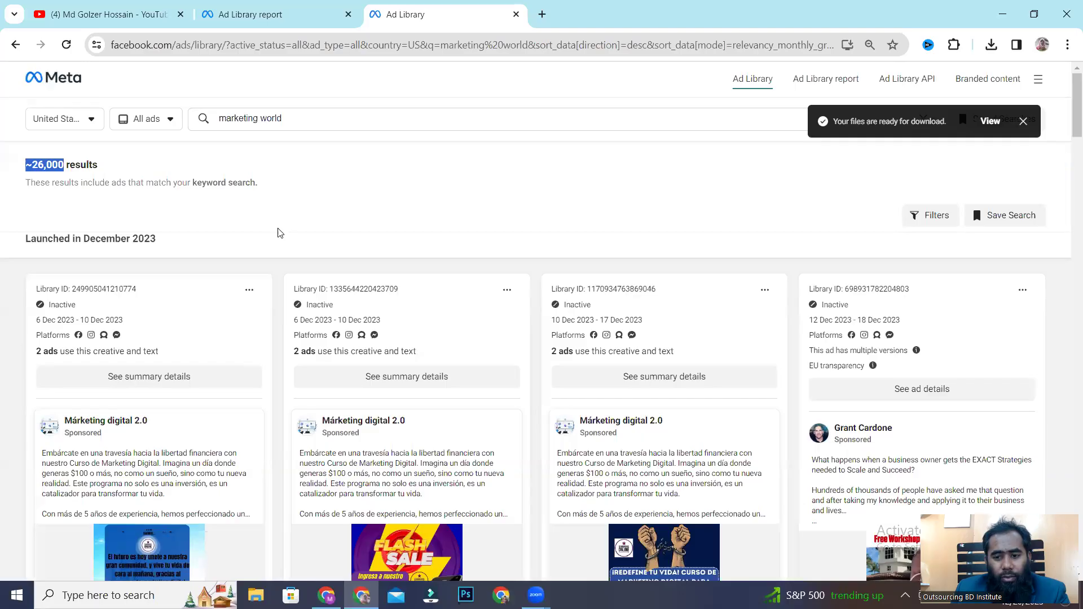
pyautogui.scroll(-3, 286, 313)
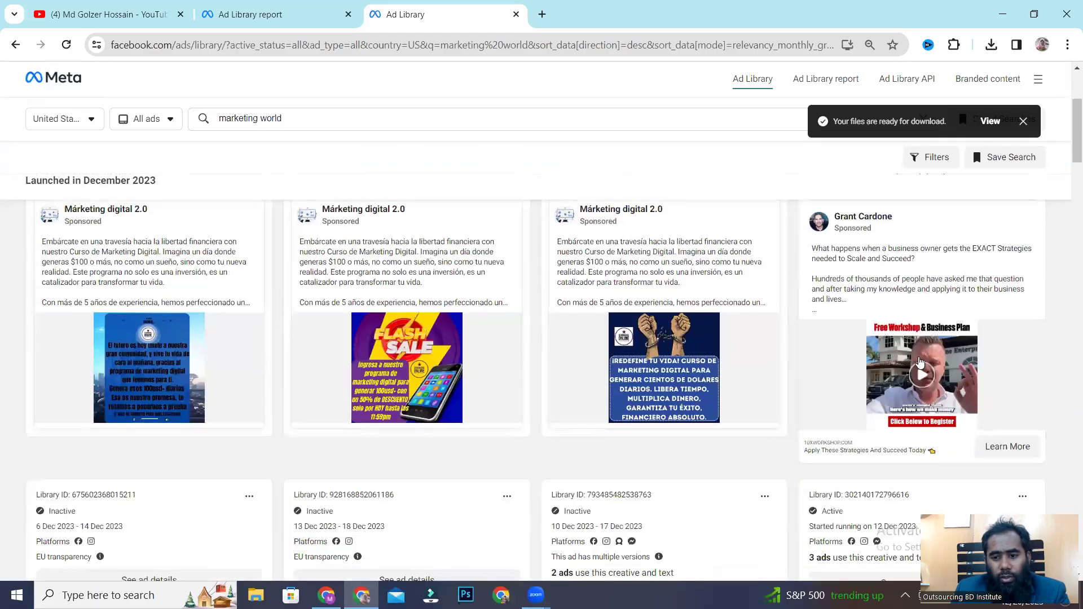
pyautogui.scroll(-10, 920, 361)
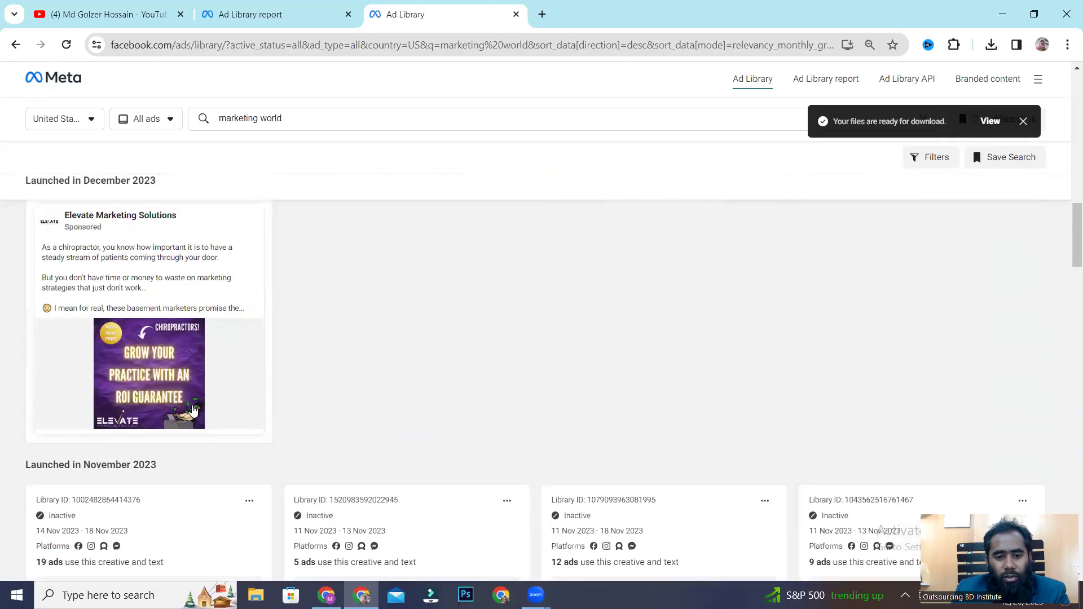
pyautogui.scroll(-10, 193, 410)
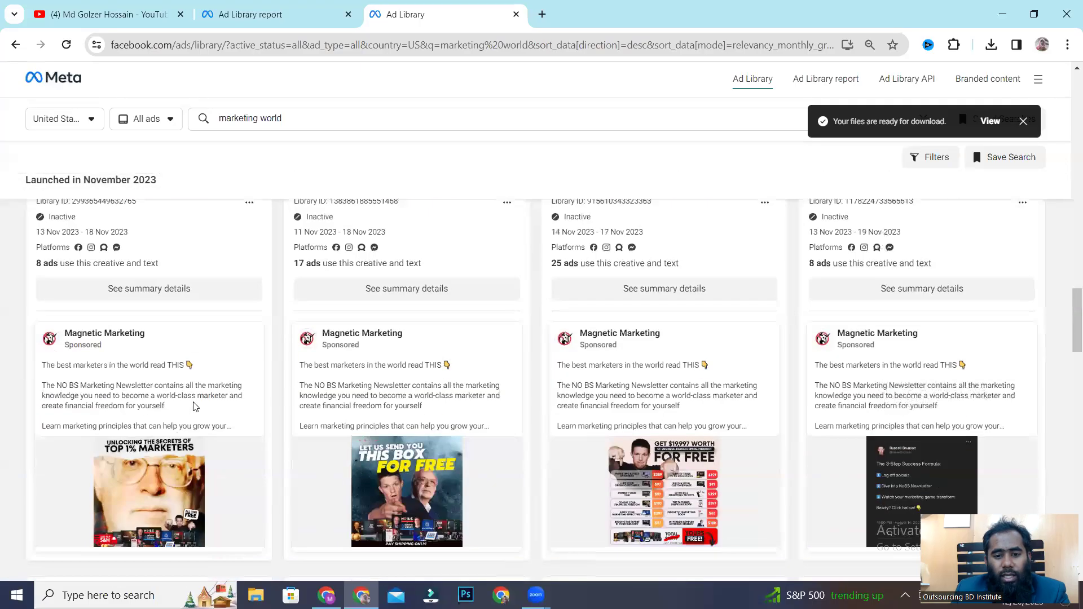
# Open the Magnetic Marketing page in new tabs from two of its neighbouring November 2023 ads
pyautogui.rightClick(119, 340)
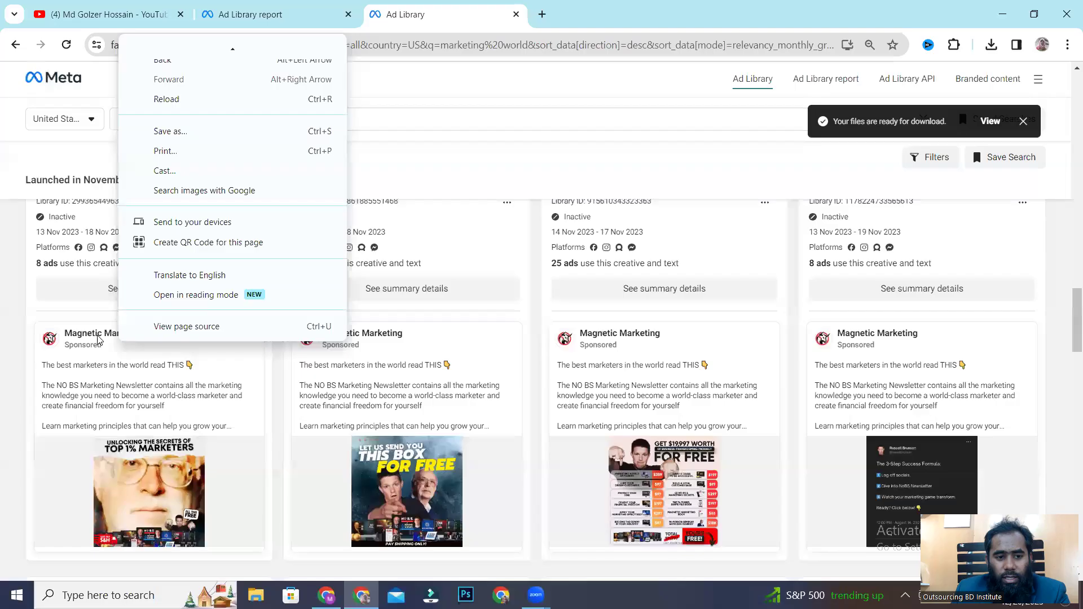
pyautogui.rightClick(97, 339)
pyautogui.click(135, 351)
pyautogui.rightClick(378, 337)
pyautogui.click(409, 346)
# Find the Young & Digital Marketing ad among the November 2023 results and open its advertiser page in a new tab
pyautogui.scroll(-9, 351, 300)
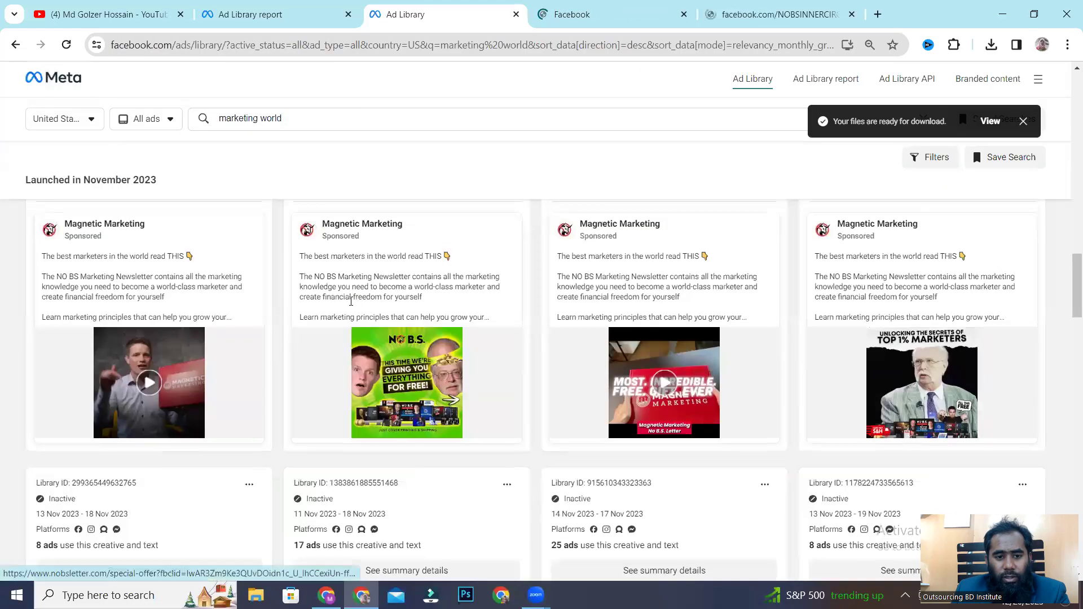
pyautogui.scroll(-15, 168, 398)
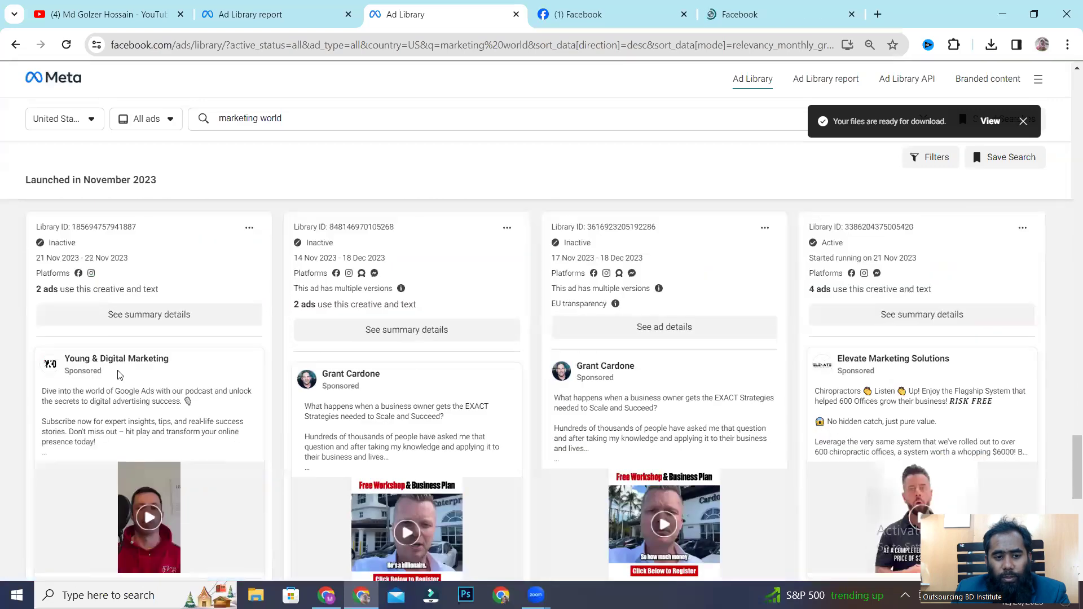
pyautogui.rightClick(127, 362)
pyautogui.click(184, 374)
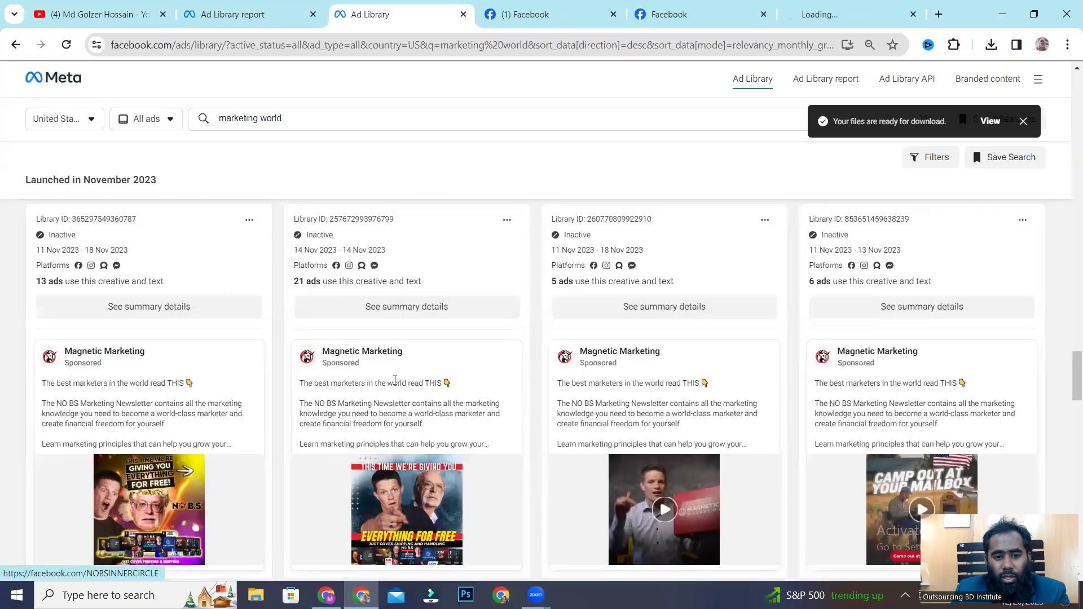
# Browse the November 2023 ads and open the Grant Cardone advertiser page in a new tab
pyautogui.scroll(-5, 388, 373)
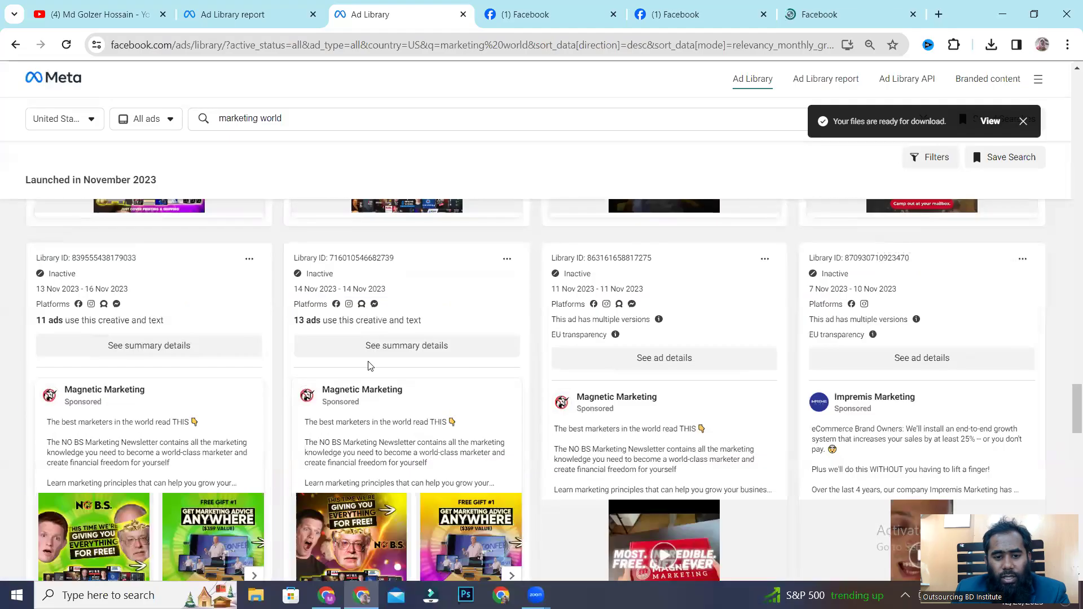
pyautogui.scroll(-10, 403, 381)
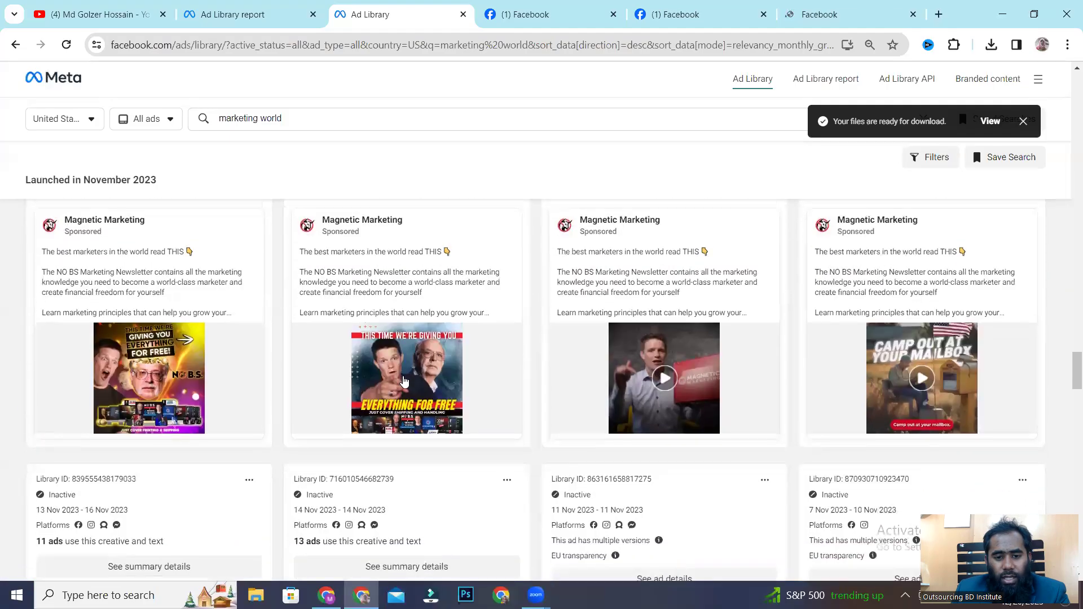
pyautogui.scroll(2, 405, 378)
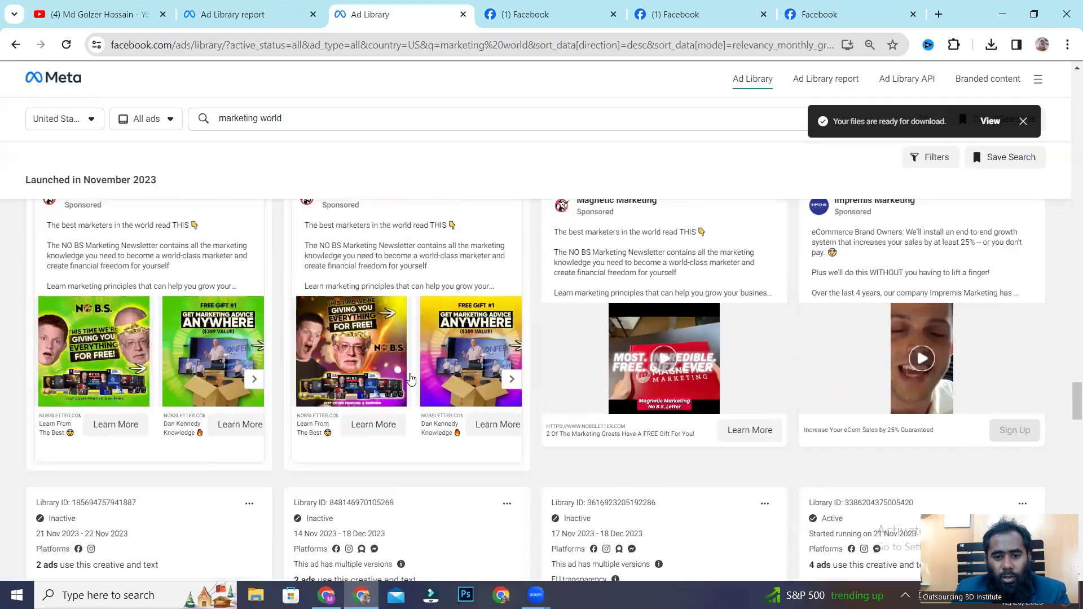
pyautogui.scroll(-5, 505, 375)
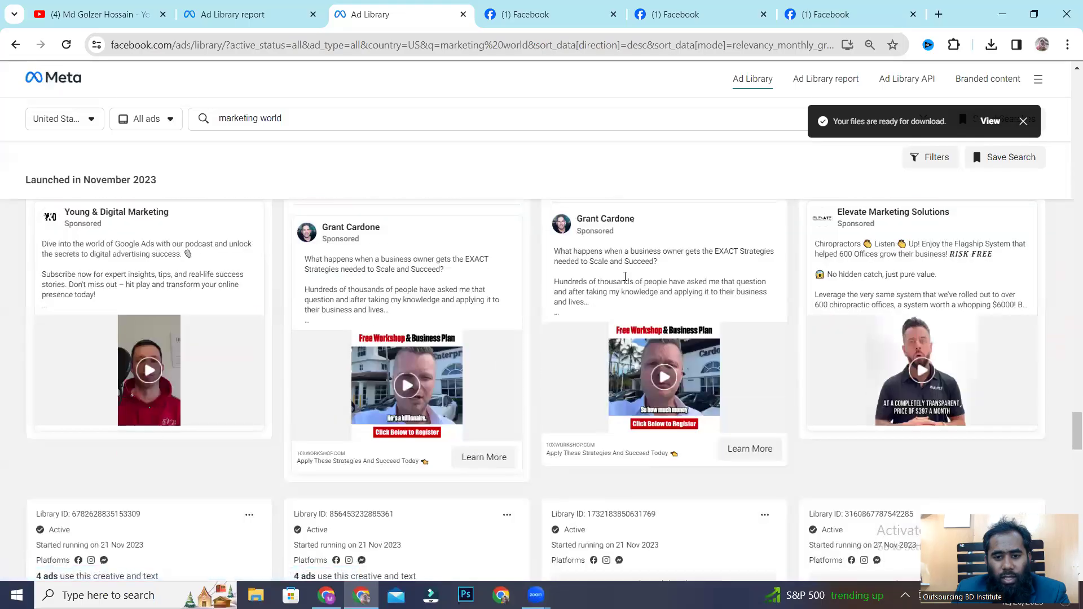
pyautogui.rightClick(604, 225)
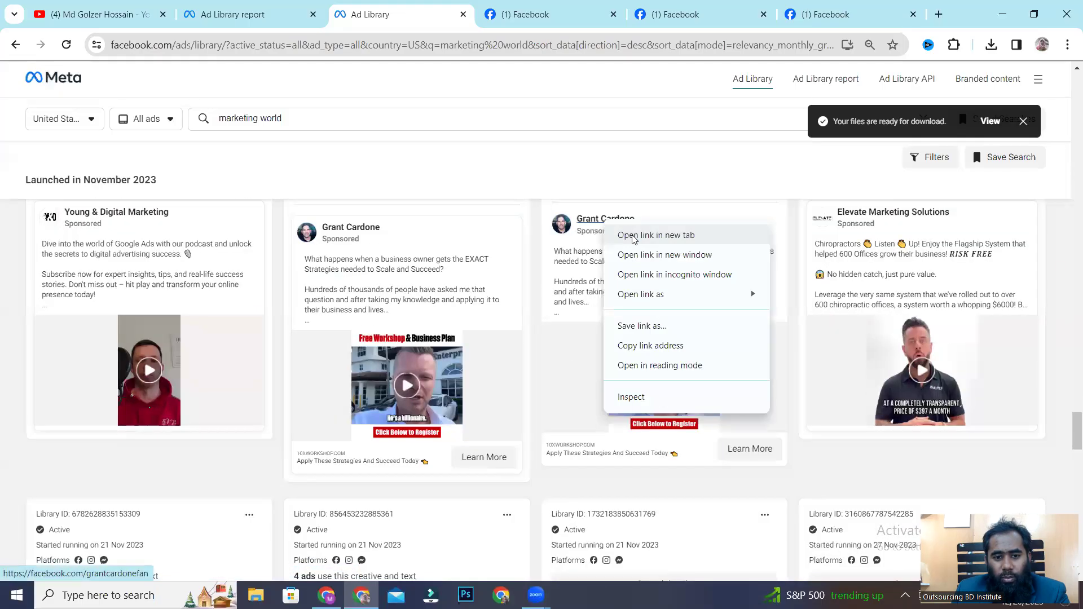
pyautogui.click(626, 235)
# Open the Elevate Marketing Solutions advertiser page in a new tab from its November 2023 ad
pyautogui.scroll(-3, 831, 307)
pyautogui.scroll(4, 831, 307)
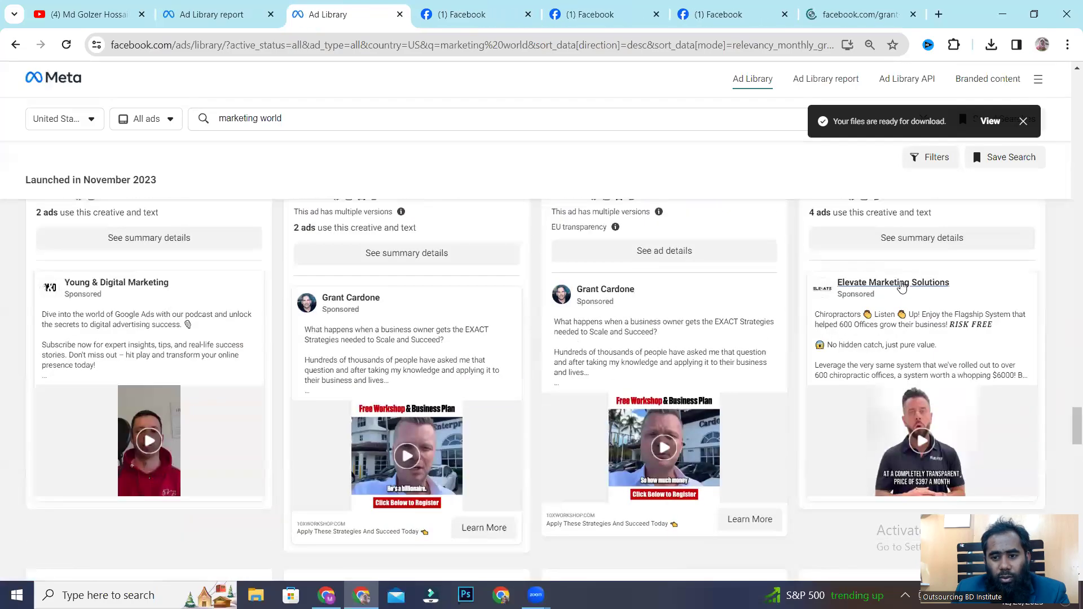
pyautogui.rightClick(901, 287)
pyautogui.click(880, 296)
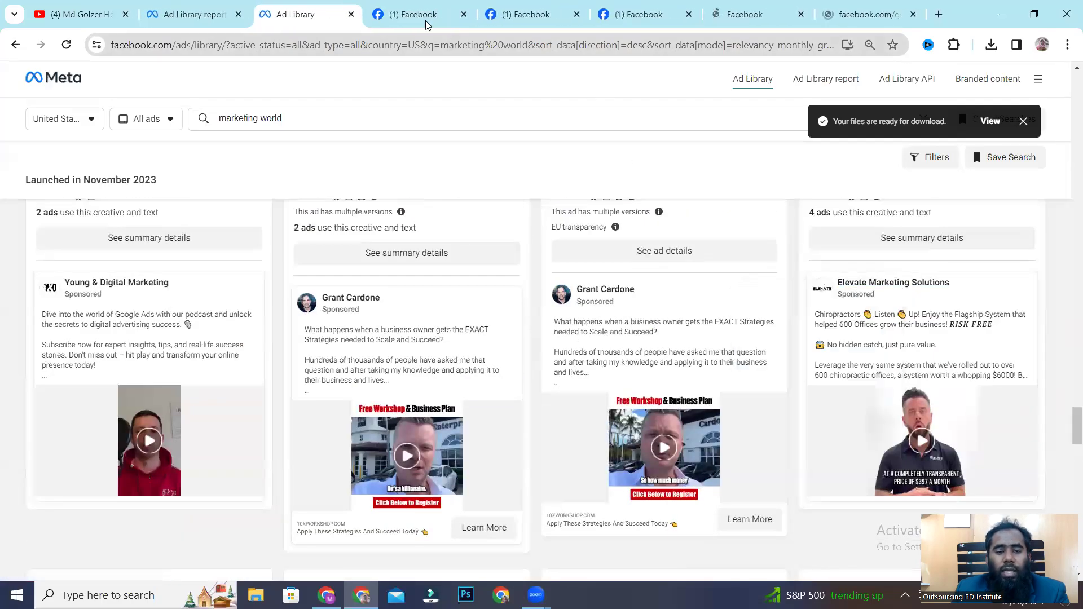
# Switch to the first Magnetic Marketing Facebook page, review its name, intro and featured shop, and open the map for its address
pyautogui.click(424, 18)
pyautogui.moveTo(282, 227); pyautogui.dragTo(419, 229)
pyautogui.click(504, 236)
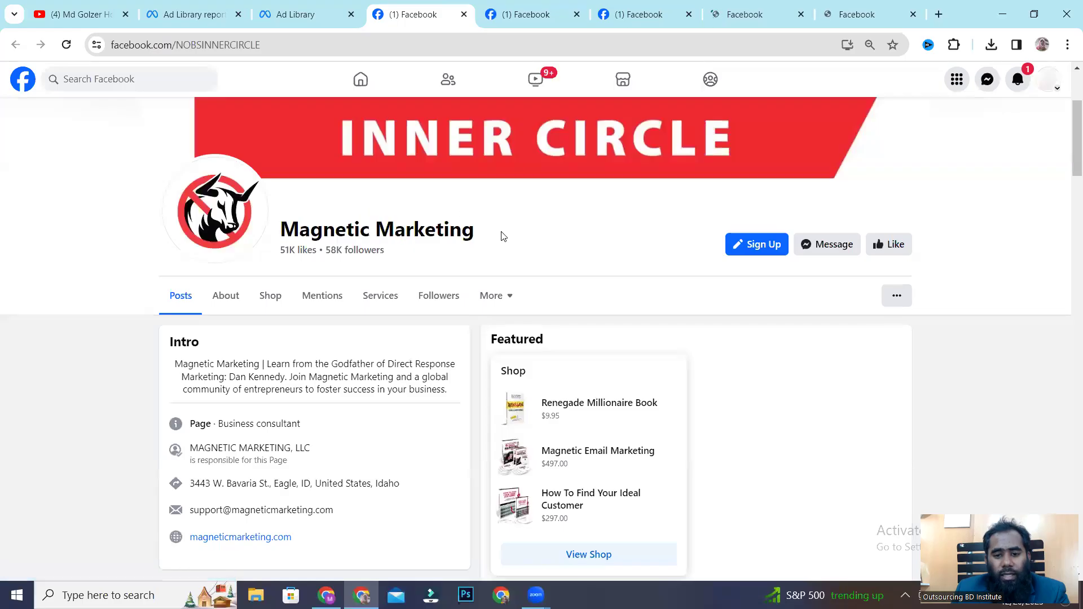
pyautogui.scroll(-2, 570, 269)
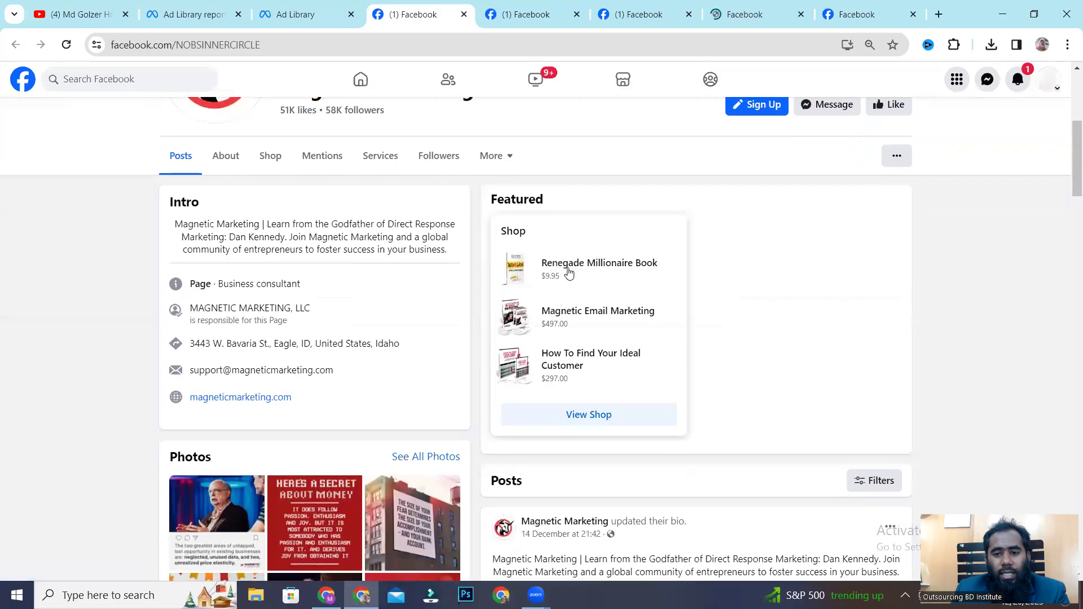
pyautogui.scroll(3, 561, 280)
pyautogui.scroll(-3, 477, 321)
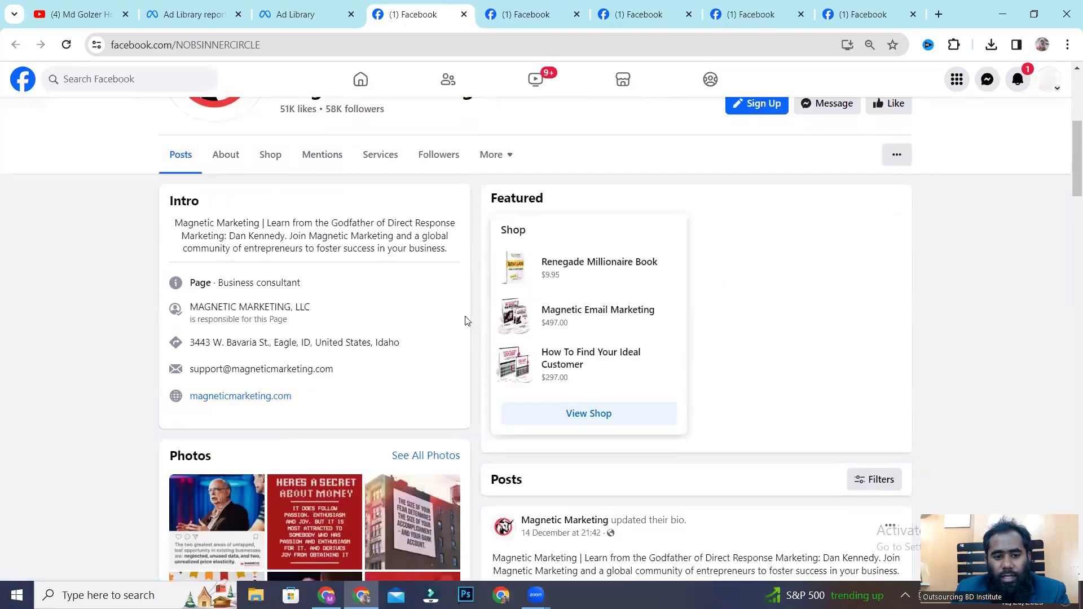
pyautogui.moveTo(307, 340); pyautogui.dragTo(430, 351)
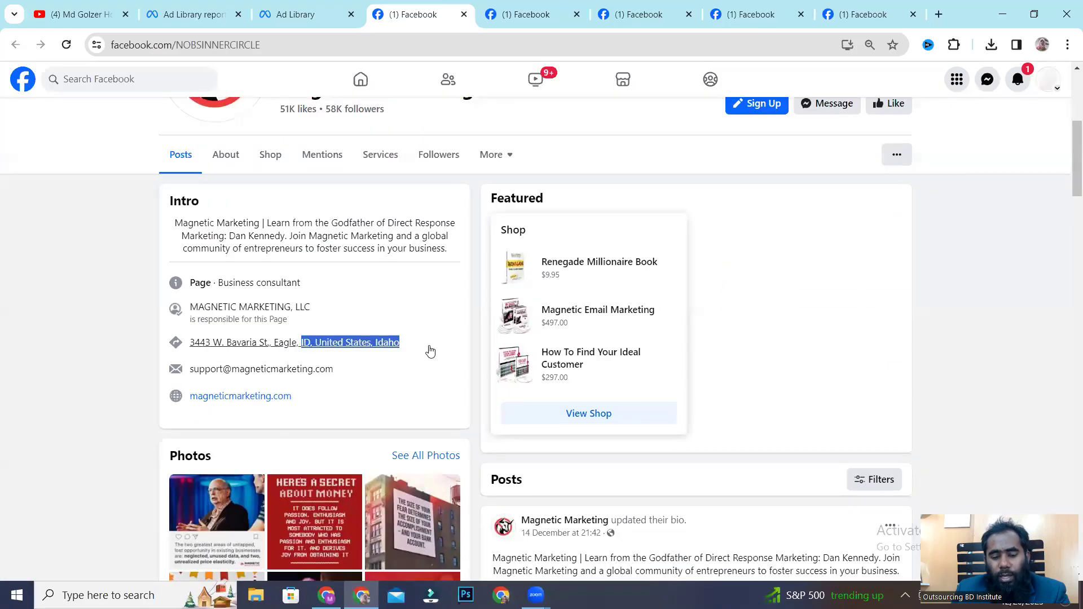
pyautogui.click(430, 351)
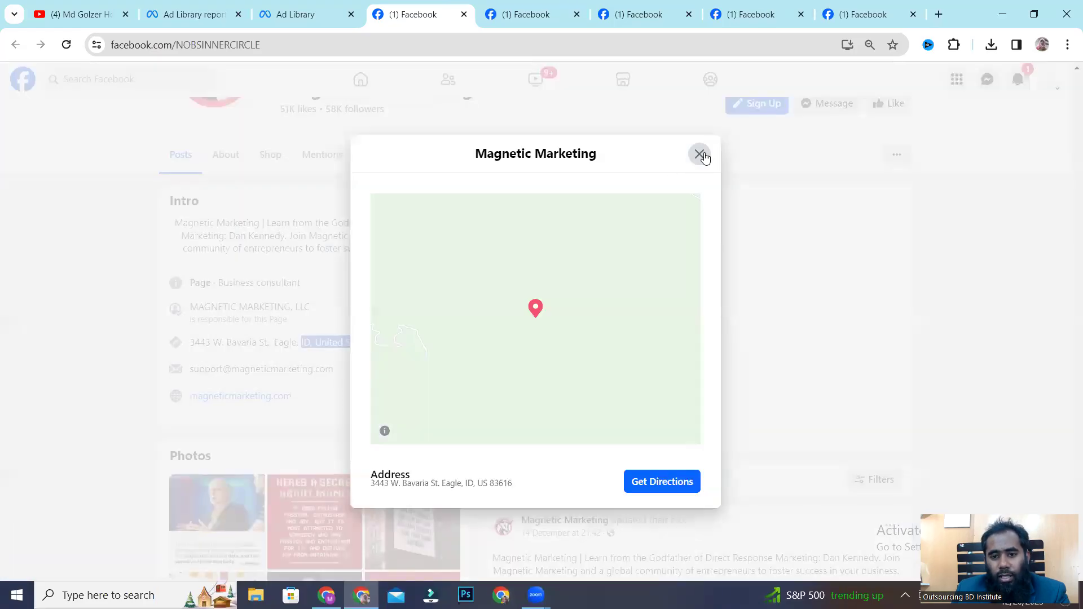
# Close the address map and review the Magnetic Marketing page's likes, followers and recent posts
pyautogui.click(699, 154)
pyautogui.scroll(4, 363, 314)
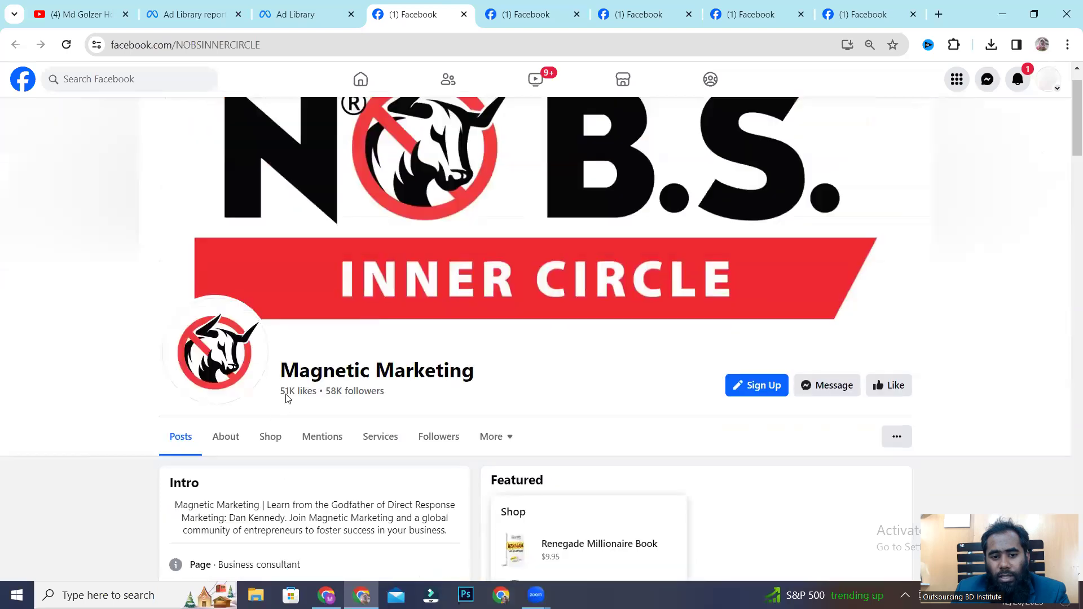
pyautogui.scroll(-9, 367, 388)
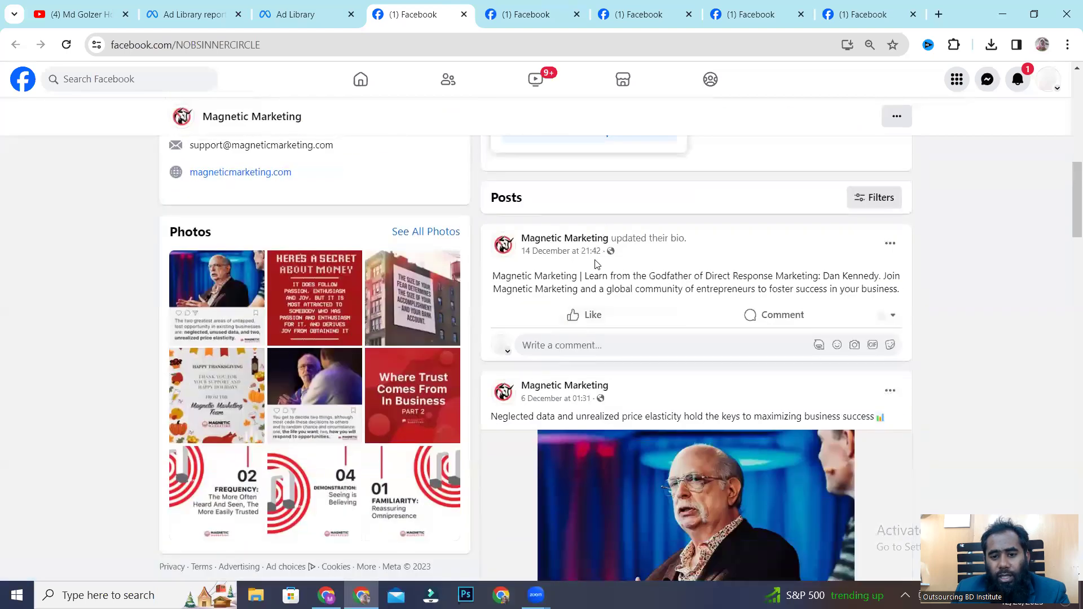
pyautogui.scroll(3, 604, 263)
# Close the duplicate Magnetic Marketing tab, leaving the Young & Digital Marketing page in view
pyautogui.click(513, 20)
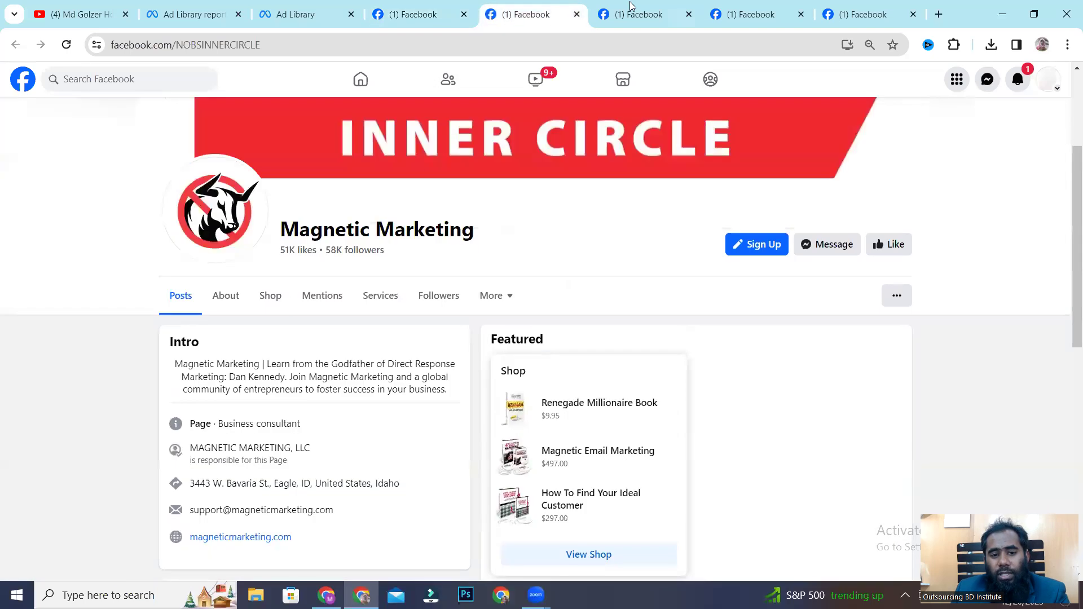
pyautogui.click(596, 16)
pyautogui.click(576, 14)
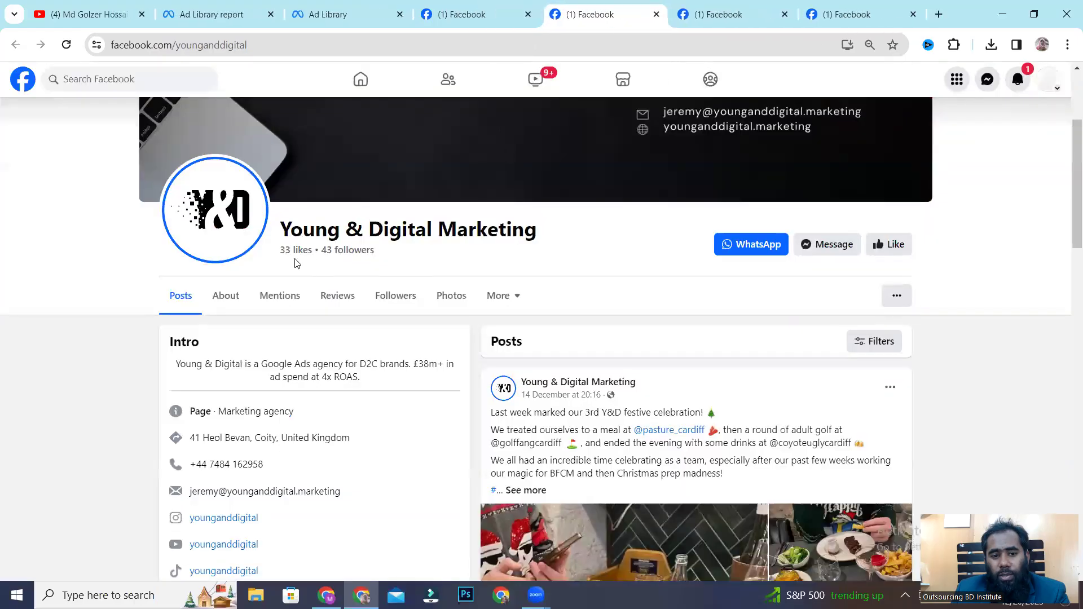
# Review the Young & Digital Marketing page's intro, contact details, social links, rating and recent posts
pyautogui.scroll(-2, 496, 254)
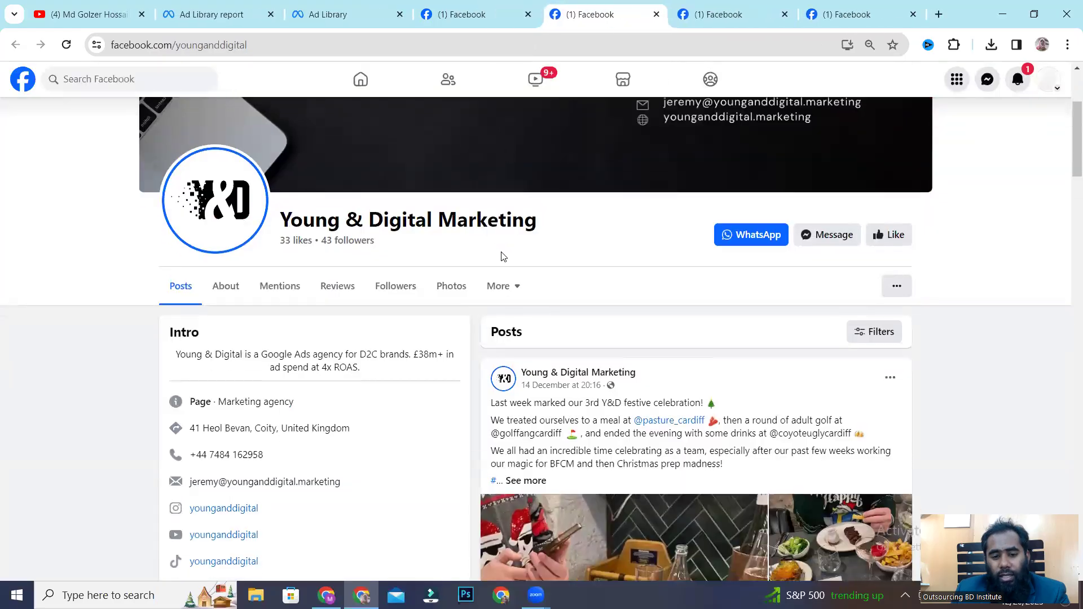
pyautogui.scroll(-7, 236, 321)
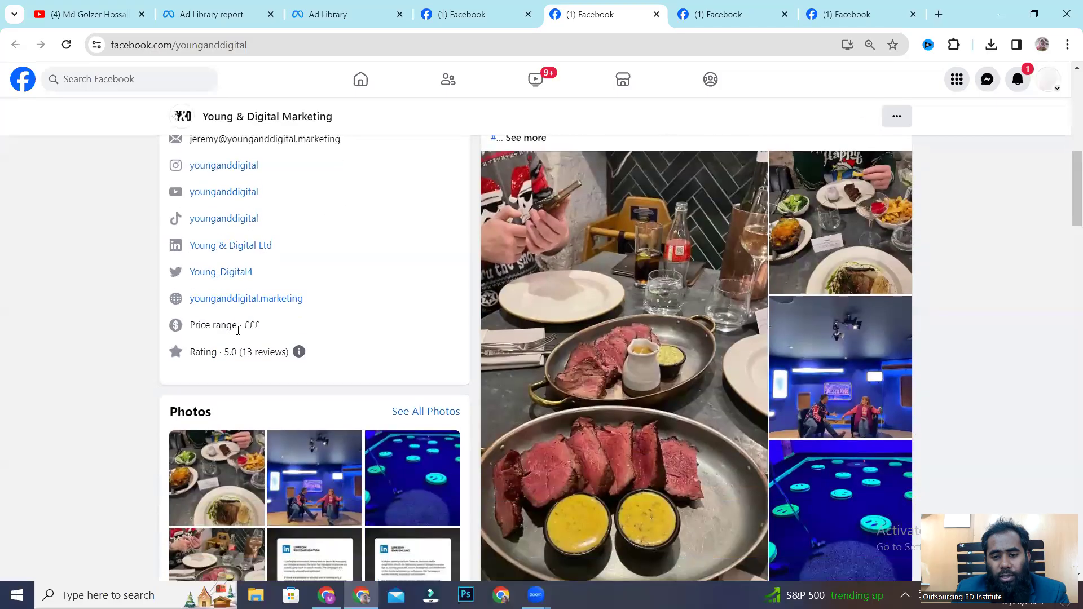
pyautogui.scroll(-12, 710, 286)
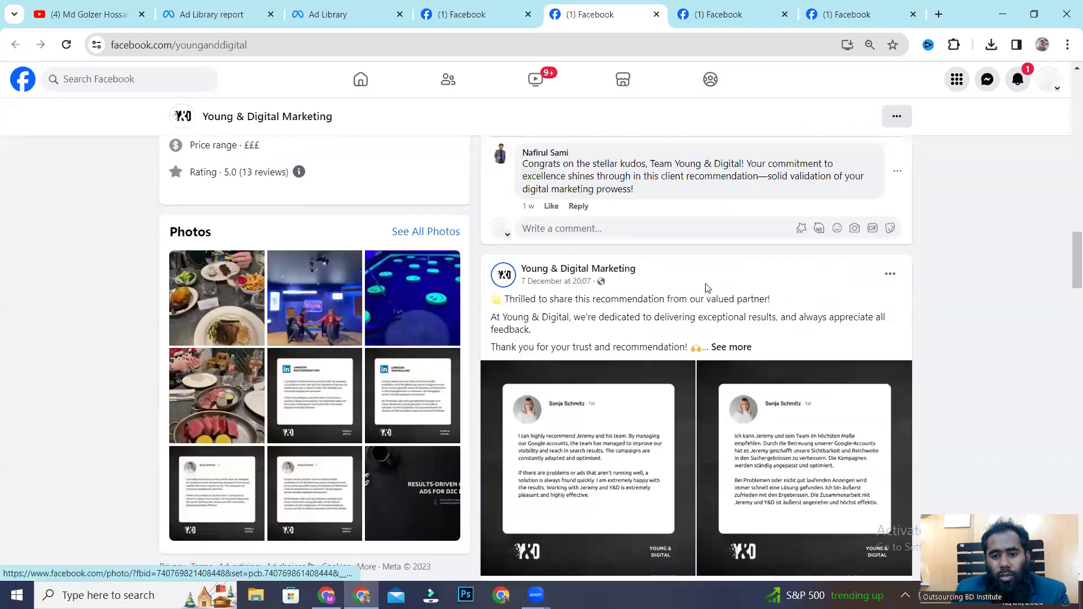
pyautogui.scroll(6, 702, 298)
pyautogui.scroll(1, 680, 226)
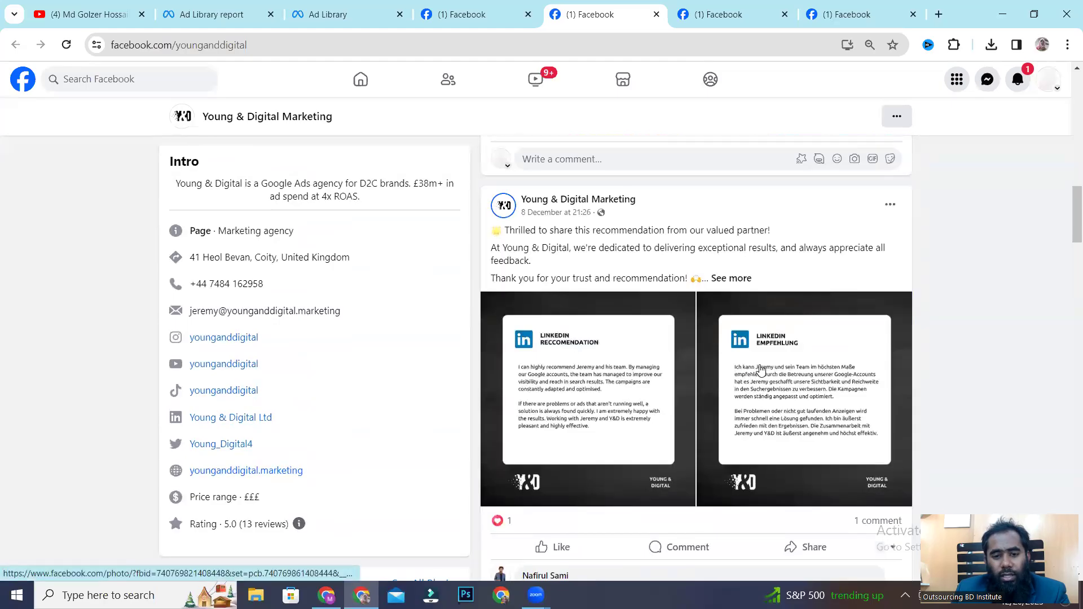
pyautogui.scroll(-5, 761, 369)
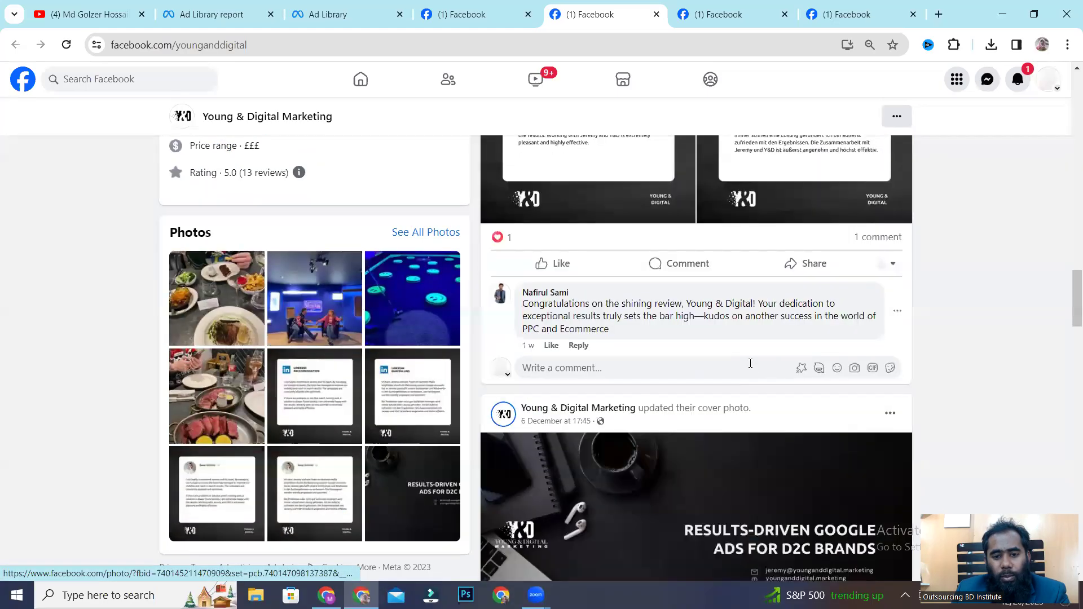
# Switch to the Grant Cardone page and highlight its page name to check the verified profile
pyautogui.click(714, 14)
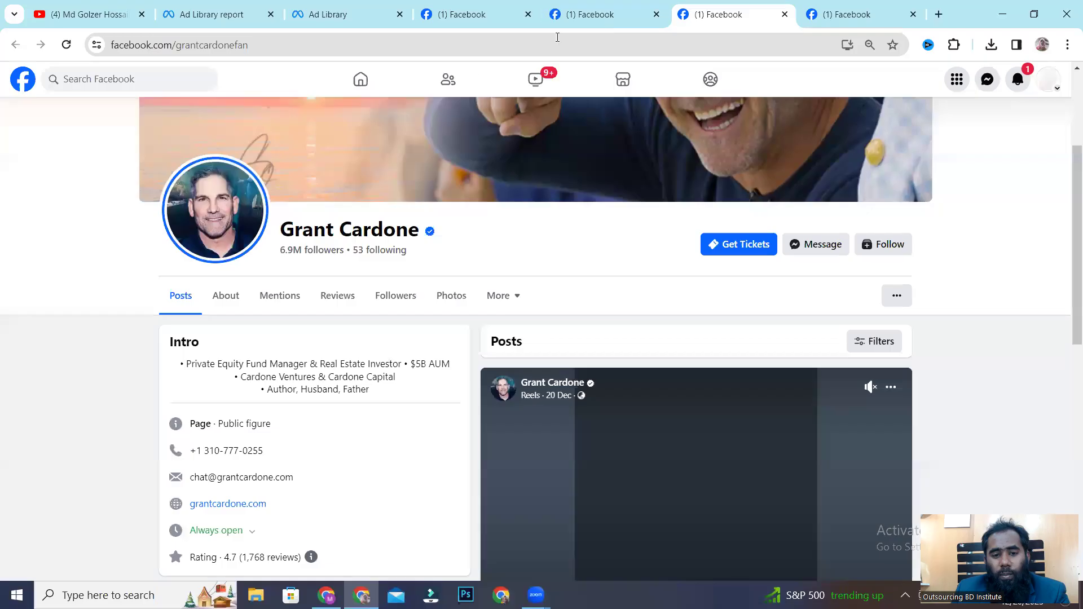
pyautogui.moveTo(301, 232); pyautogui.dragTo(442, 237)
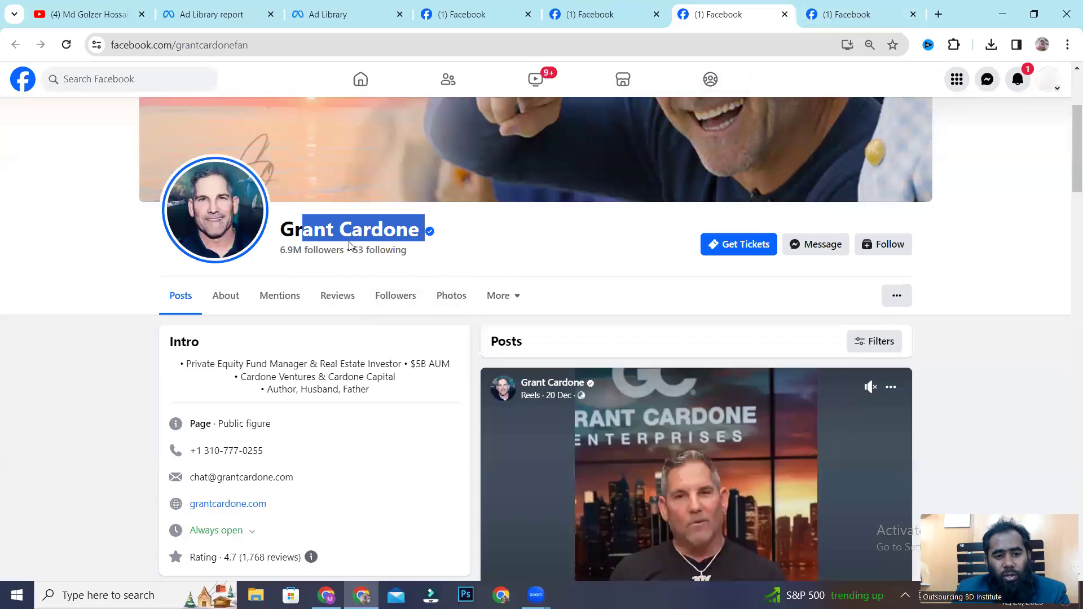
# Switch to the Elevate Marketing Solutions page and review its intro, photos and posts back through the summer
pyautogui.click(833, 16)
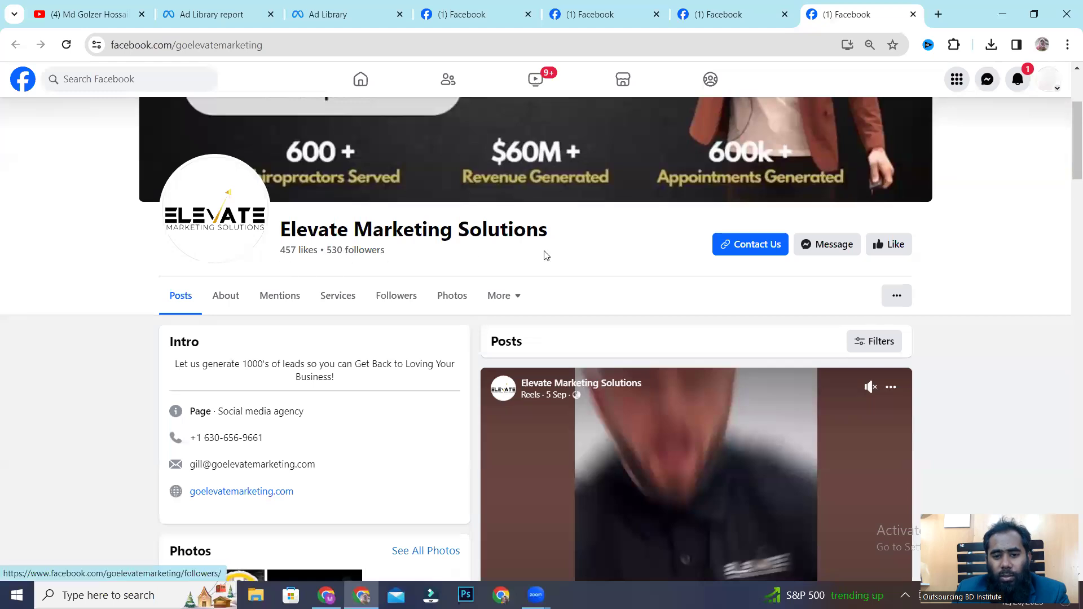
pyautogui.scroll(-5, 675, 280)
pyautogui.scroll(-2, 676, 278)
pyautogui.scroll(5, 676, 278)
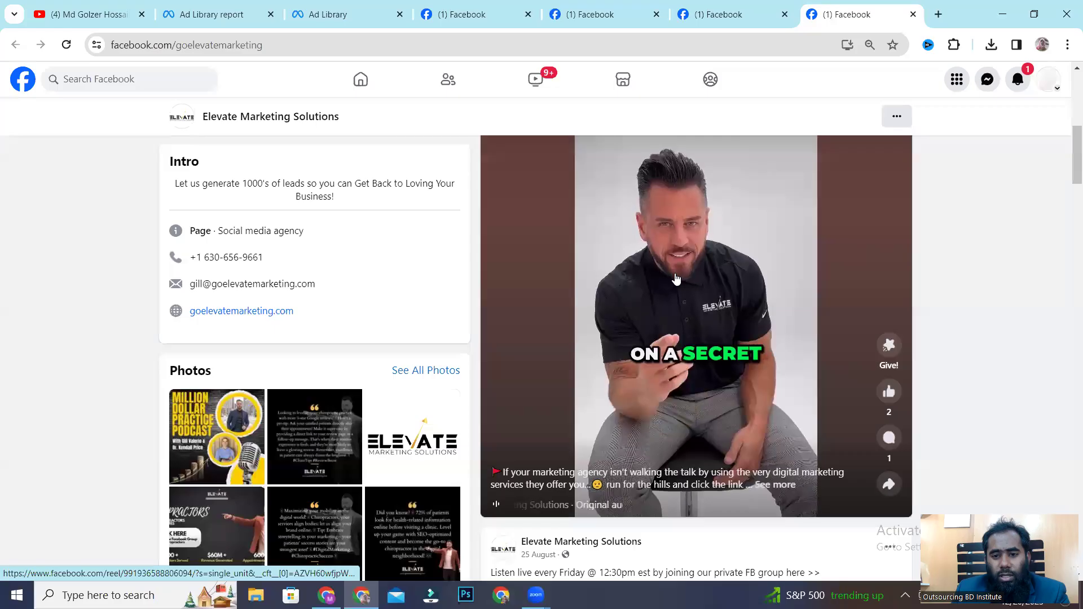
pyautogui.scroll(-6, 560, 261)
pyautogui.scroll(-12, 598, 265)
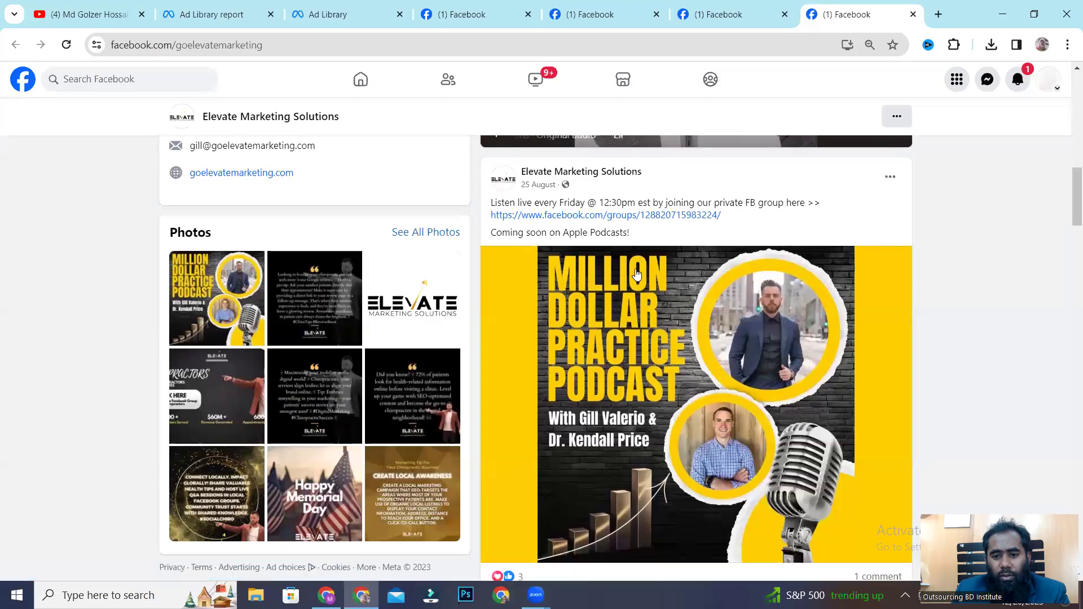
pyautogui.scroll(-12, 637, 268)
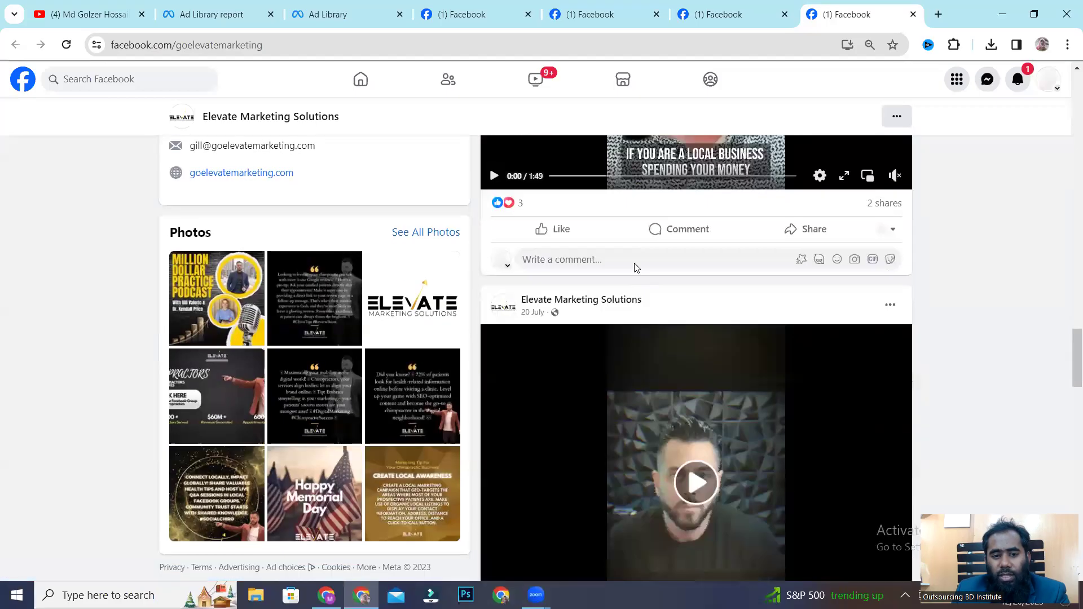
pyautogui.scroll(-12, 633, 266)
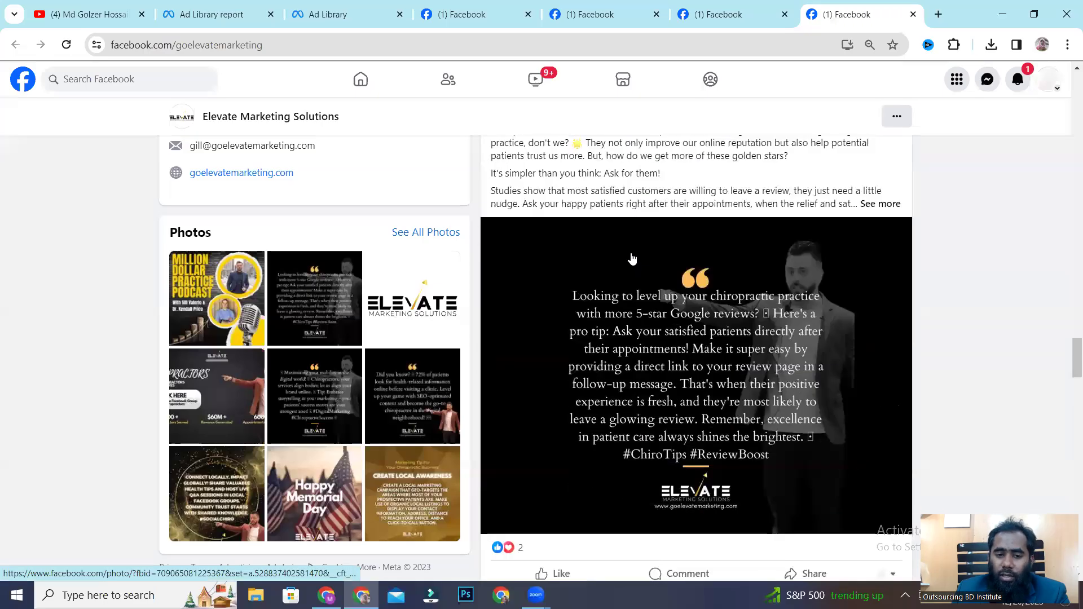
# Highlight the phone number and e-mail in the Elevate Marketing Solutions intro and open its website in a new tab
pyautogui.scroll(12, 633, 256)
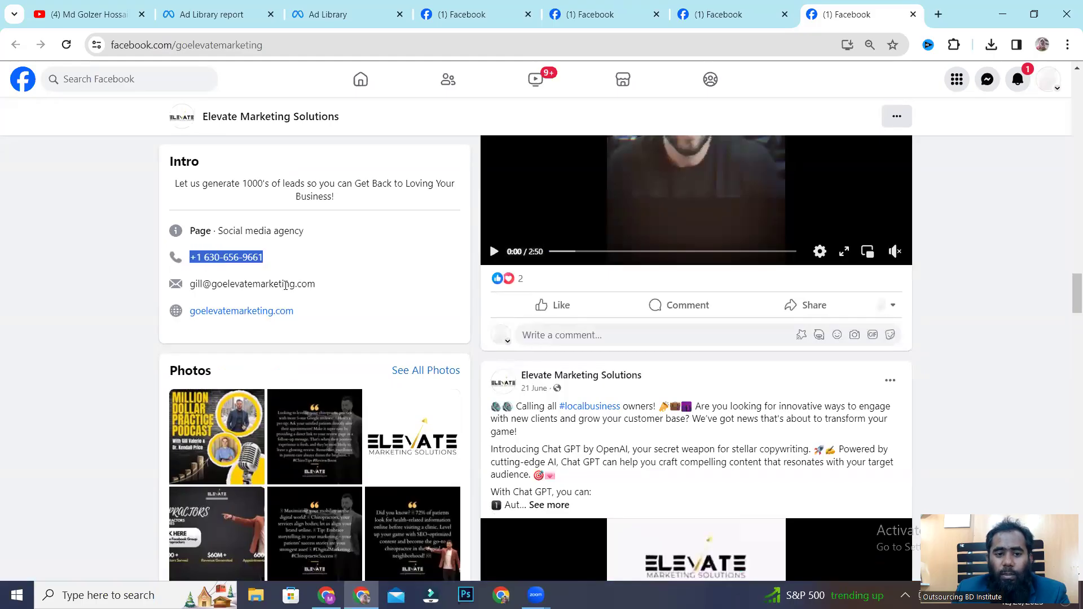
pyautogui.moveTo(316, 284); pyautogui.dragTo(274, 283)
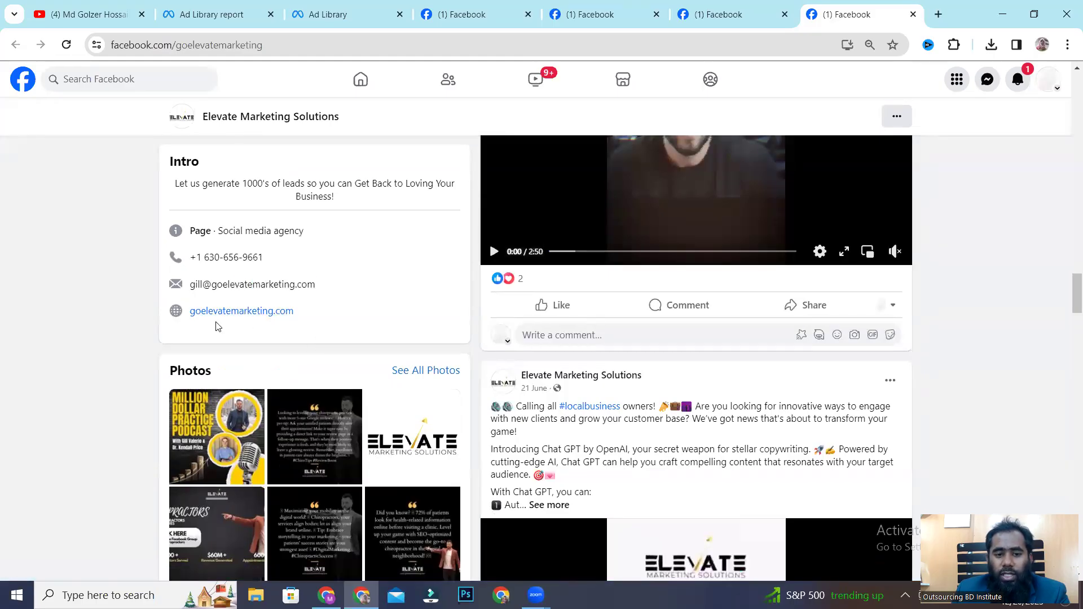
pyautogui.rightClick(236, 314)
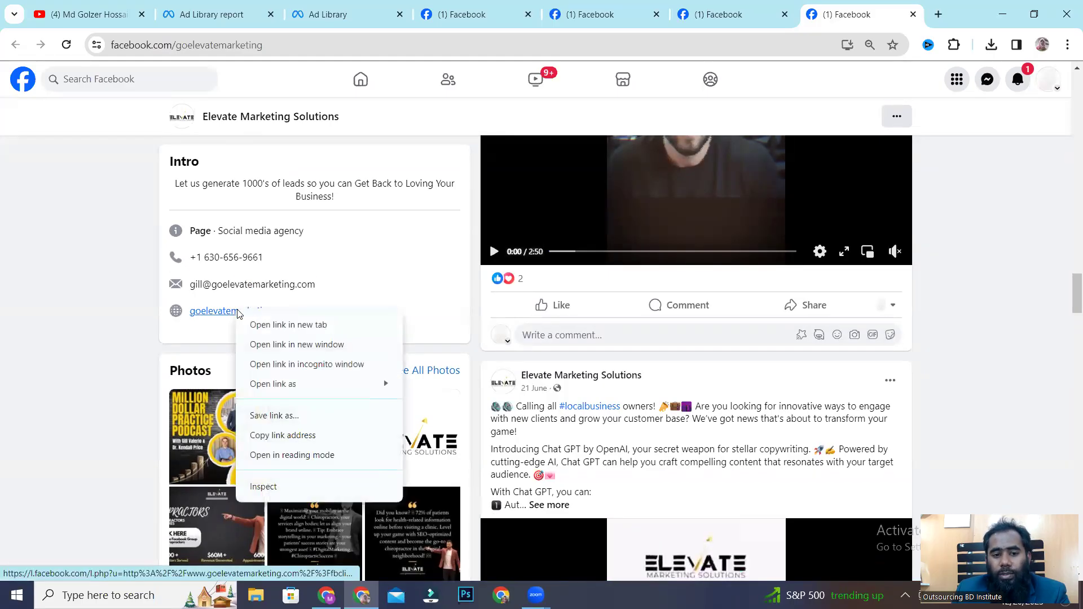
pyautogui.click(264, 325)
# Check the Grant Cardone page's intro and contact details, and switch to the Elevate Marketing Solutions website
pyautogui.click(696, 18)
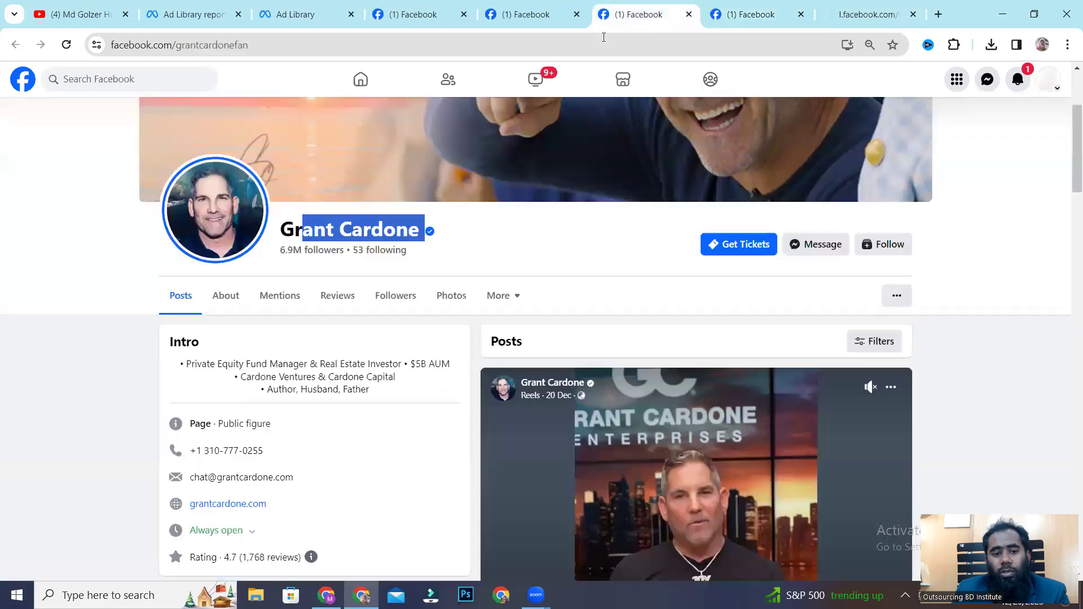
pyautogui.scroll(-3, 242, 375)
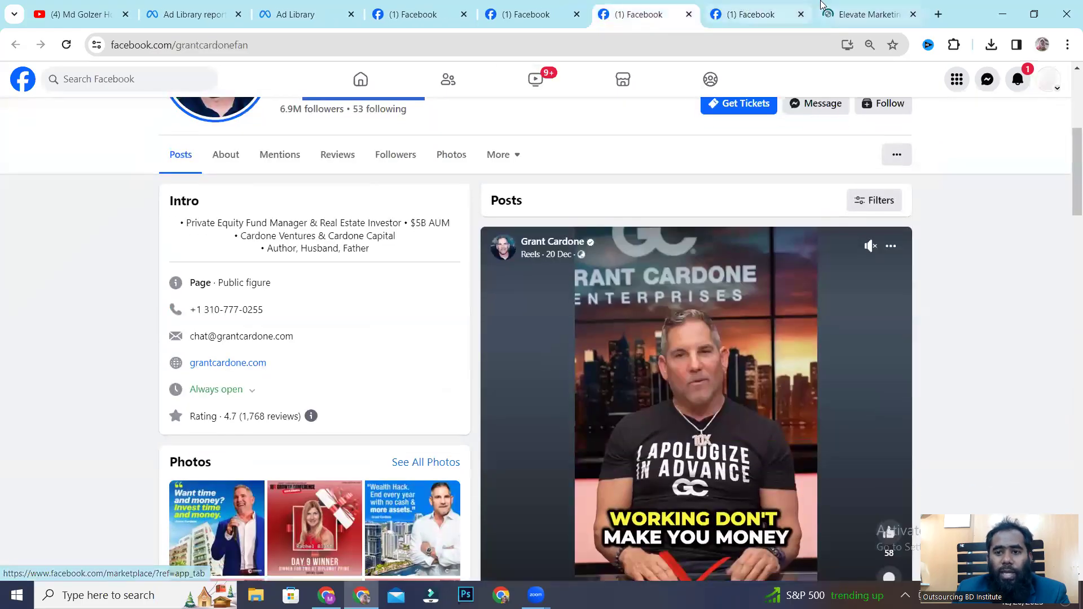
pyautogui.hotkey('ctrl', 'Tab')
pyautogui.hotkey('ctrl', 'Tab')
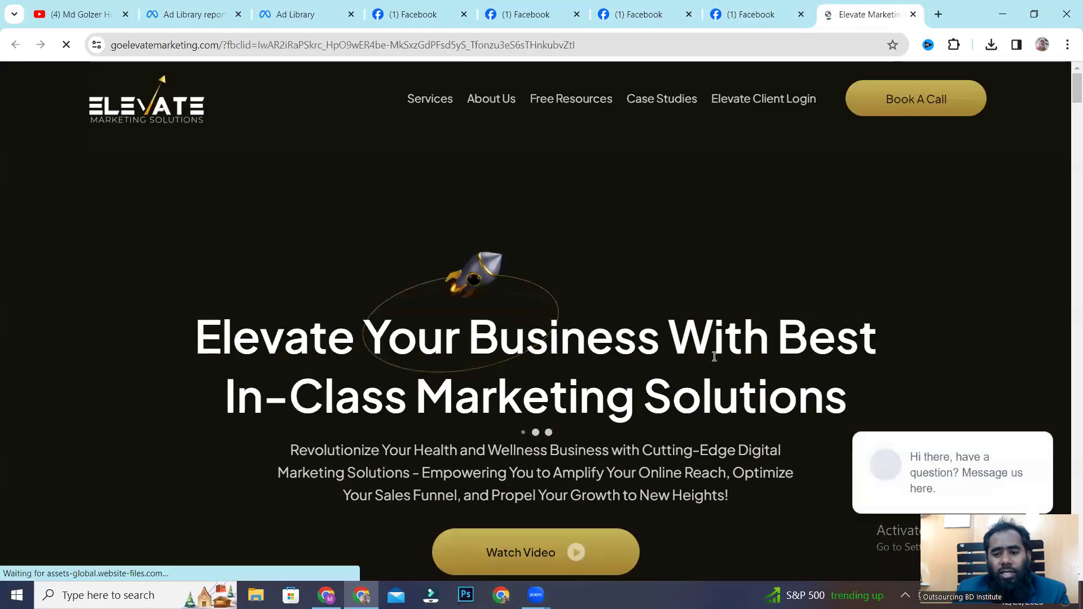
# Look through the Elevate Marketing Solutions website's partners, services, testimonials and about section down to the footer's social media links
pyautogui.scroll(-8, 620, 215)
pyautogui.scroll(-6, 737, 247)
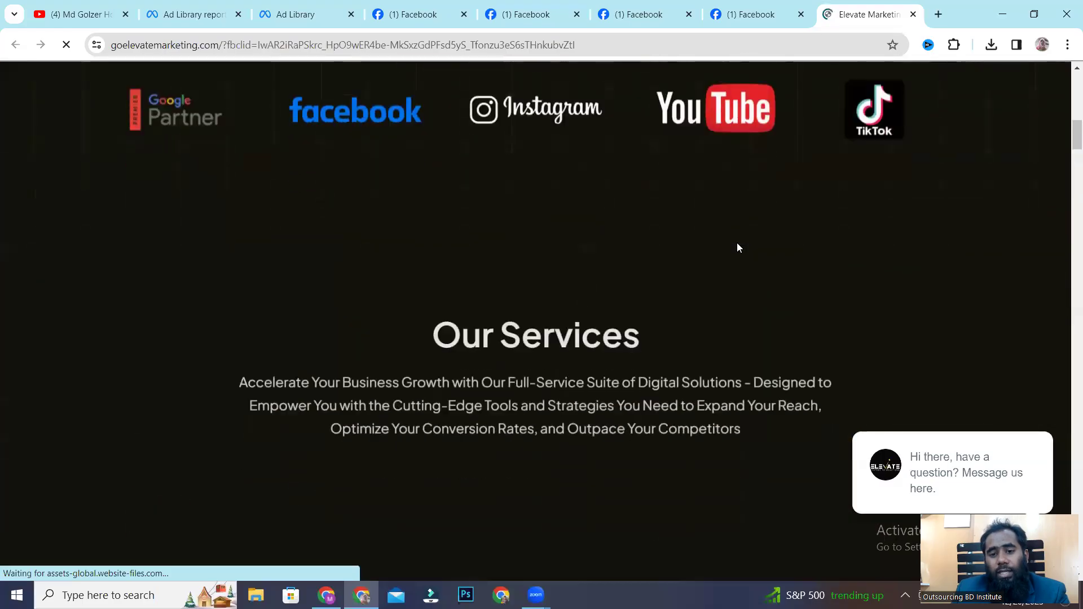
pyautogui.scroll(3, 737, 247)
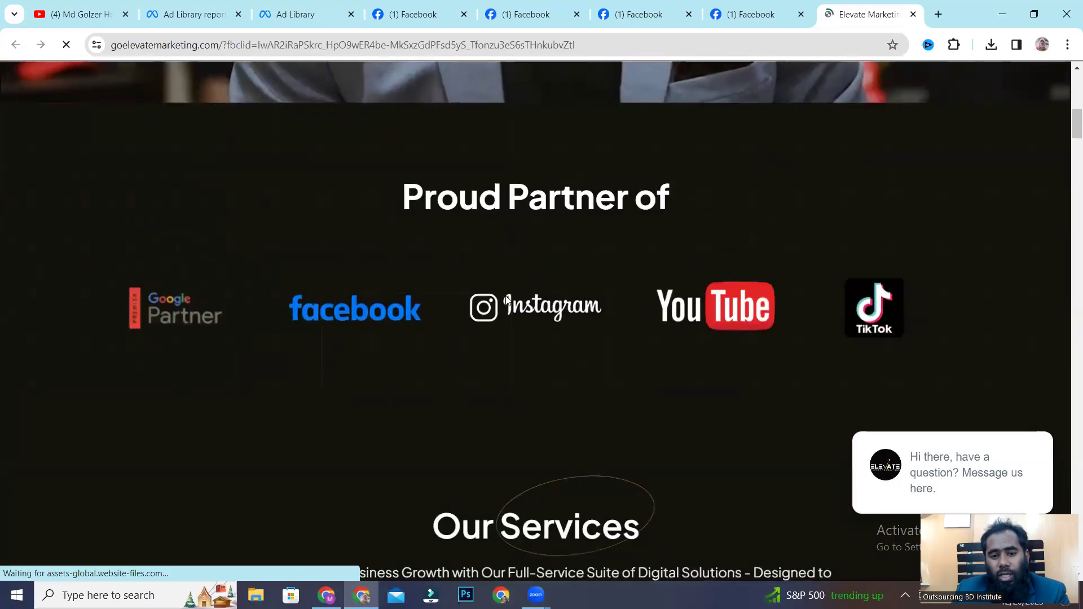
pyautogui.scroll(-12, 819, 377)
pyautogui.scroll(-20, 821, 377)
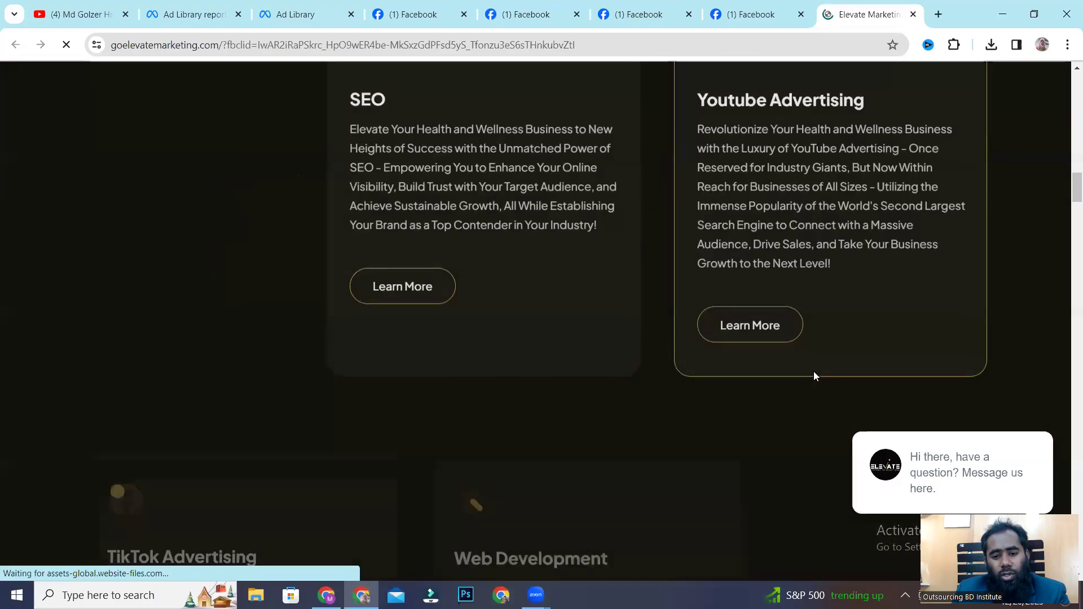
pyautogui.scroll(-20, 761, 384)
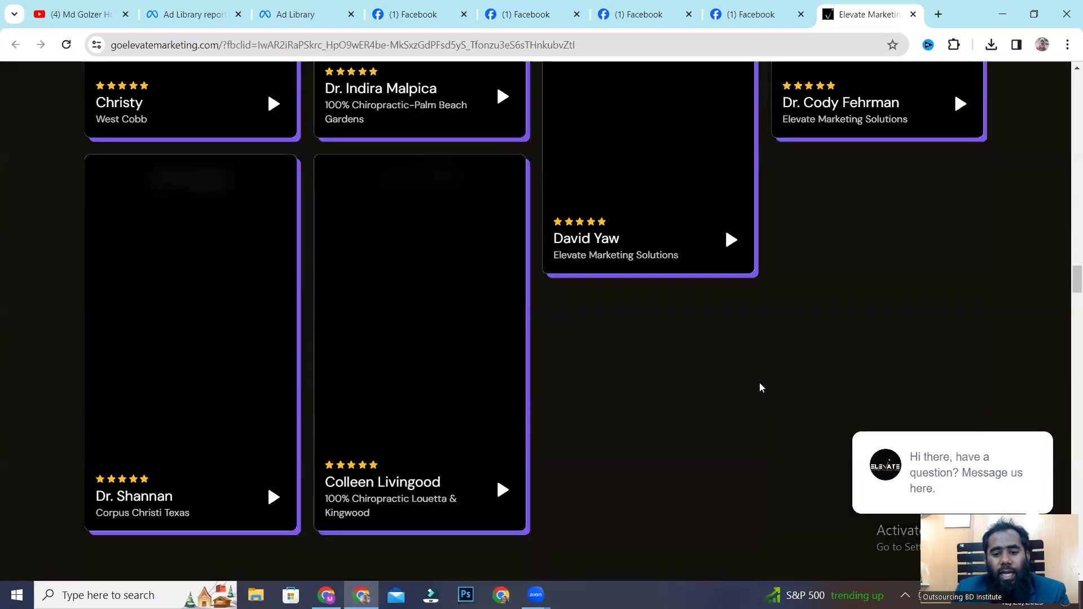
pyautogui.scroll(-20, 750, 384)
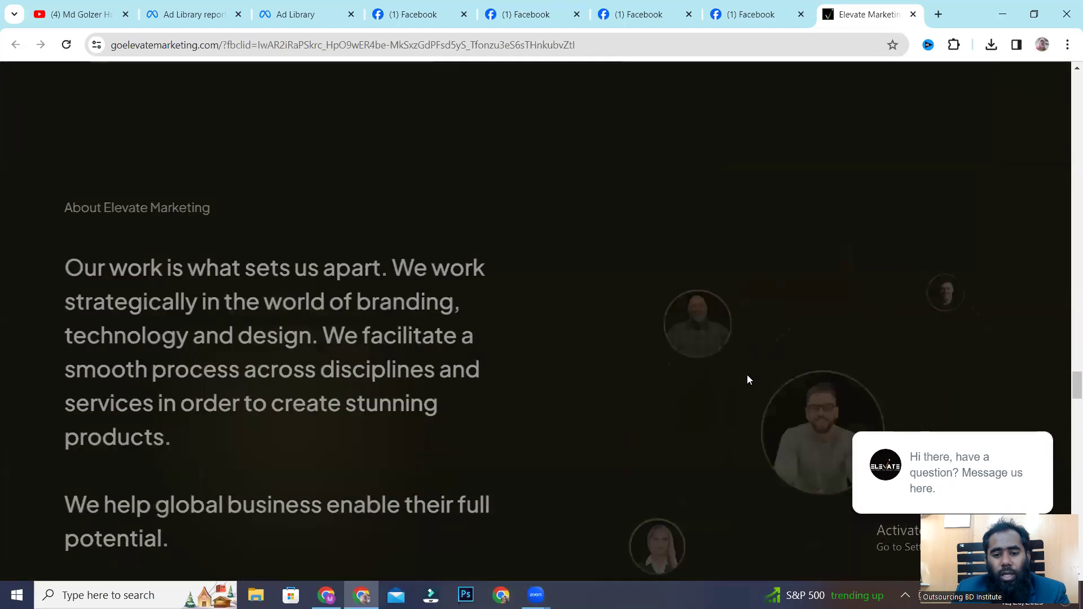
pyautogui.scroll(-20, 834, 362)
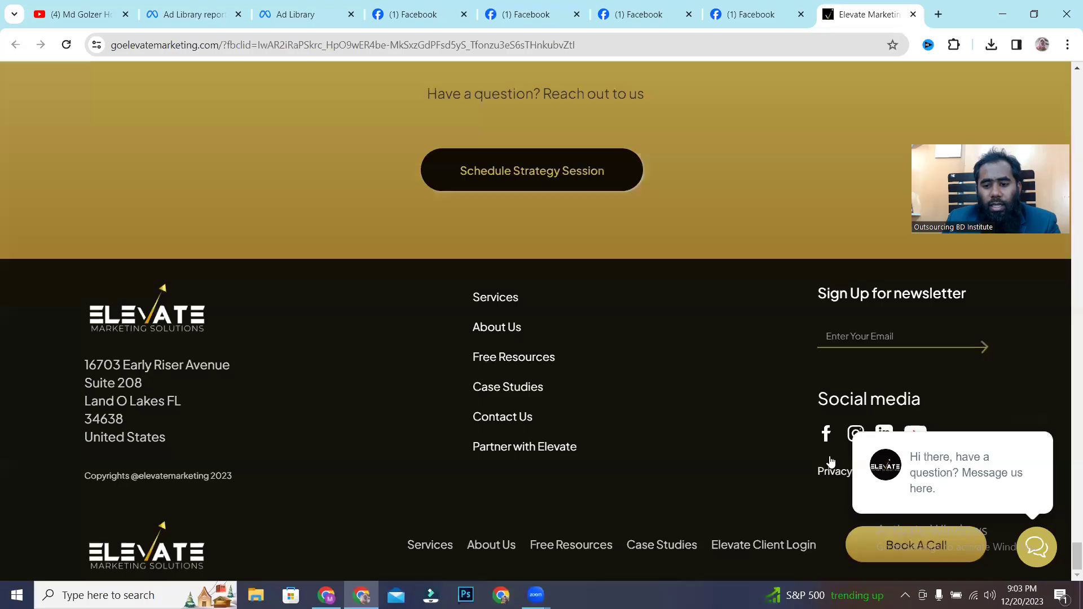
# Open the Elevate Marketing Solutions YouTube channel from the website footer and examine its subscriber count and latest videos
pyautogui.click(923, 430)
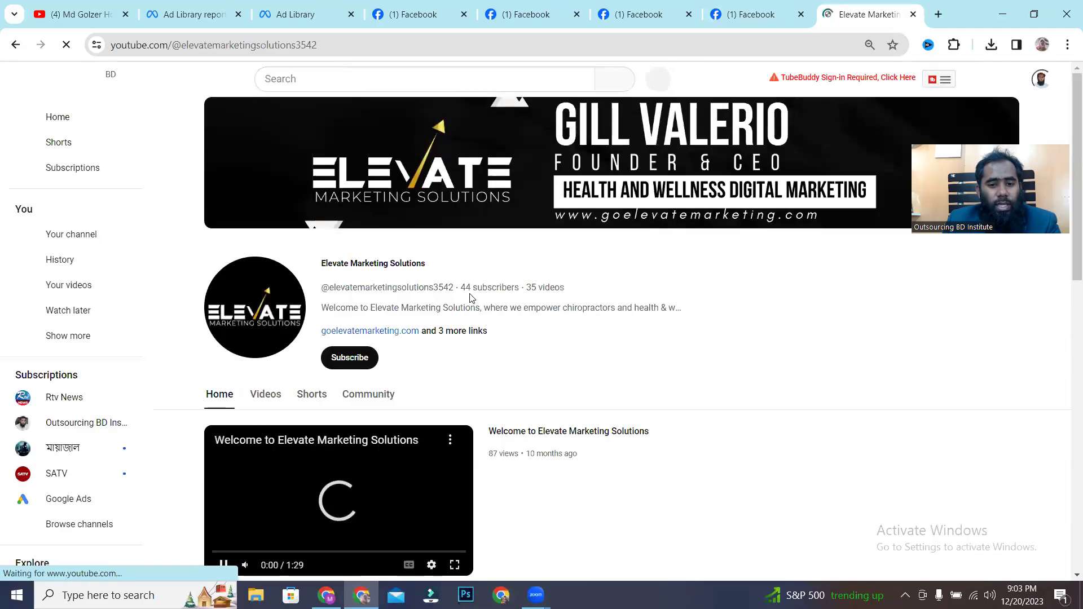
pyautogui.tripleClick(470, 286)
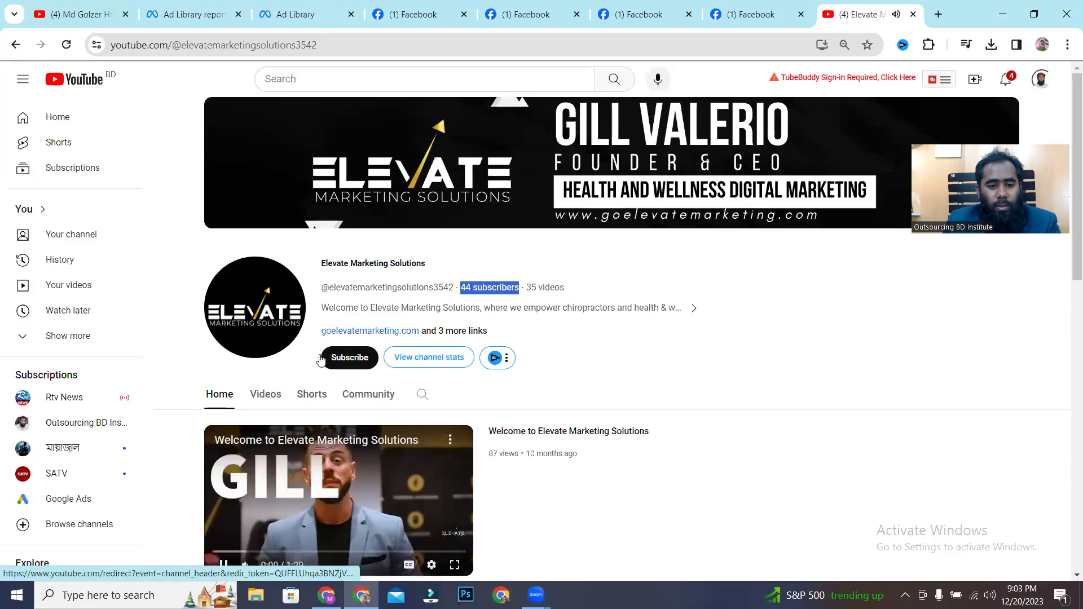
pyautogui.click(260, 396)
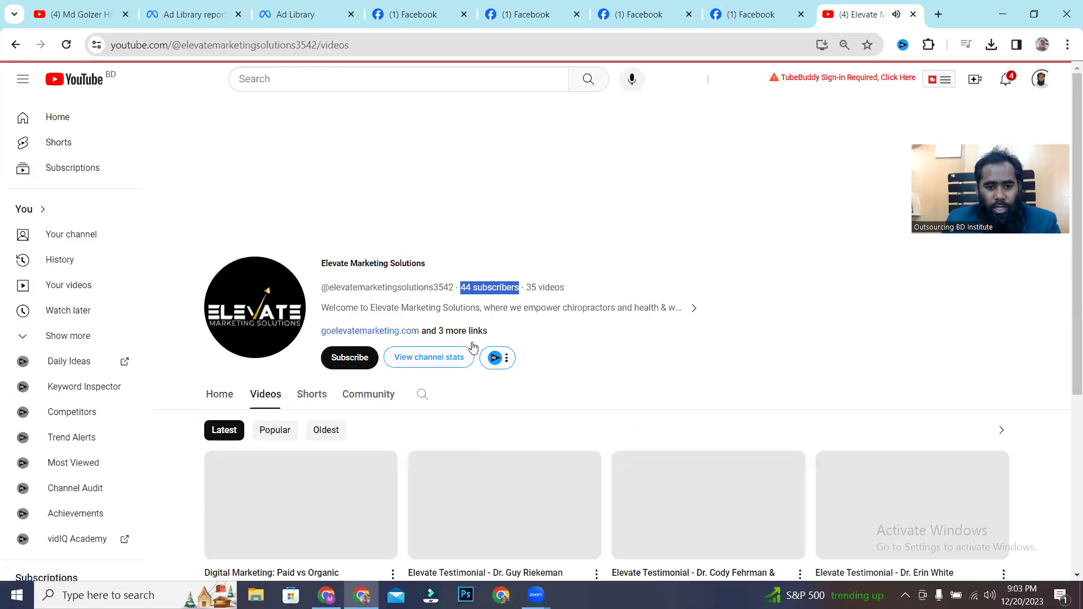
pyautogui.scroll(-3, 494, 306)
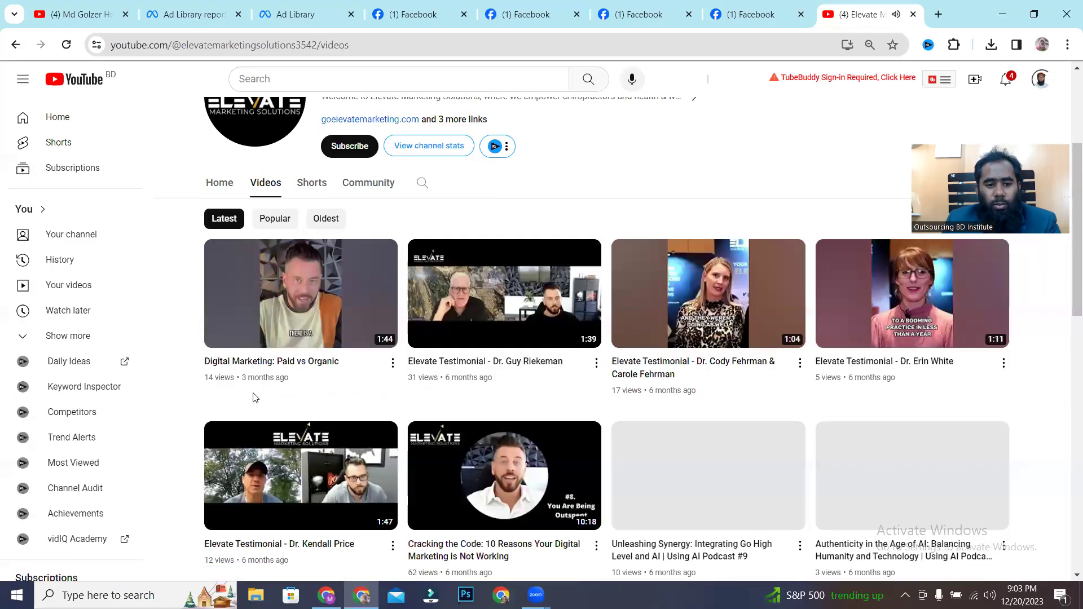
pyautogui.scroll(1, 254, 395)
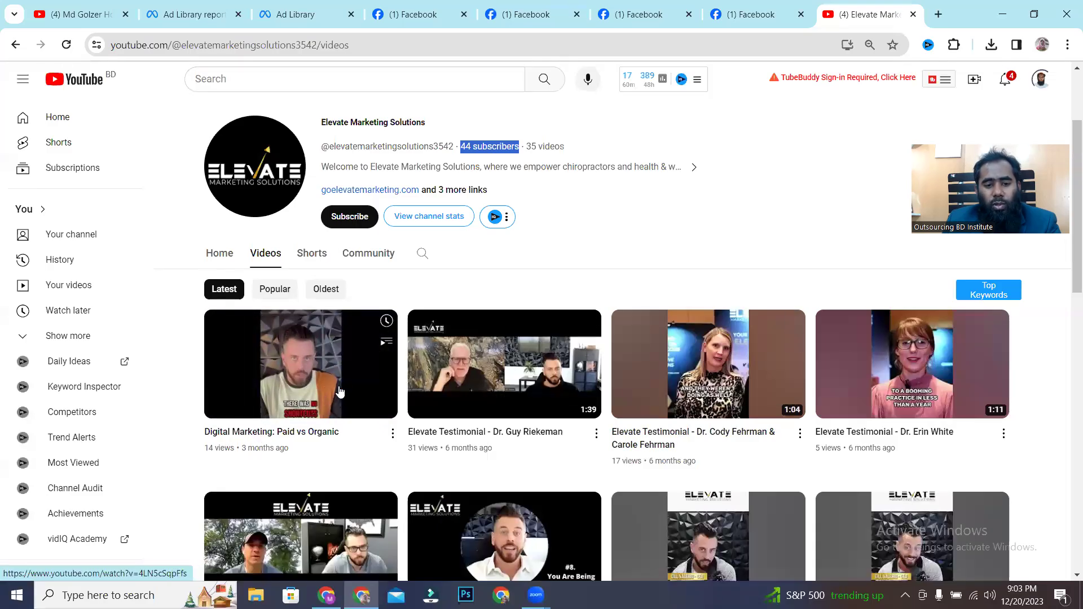
# Return to the Grant Cardone Facebook page and switch on to the Young & Digital Marketing page
pyautogui.click(627, 19)
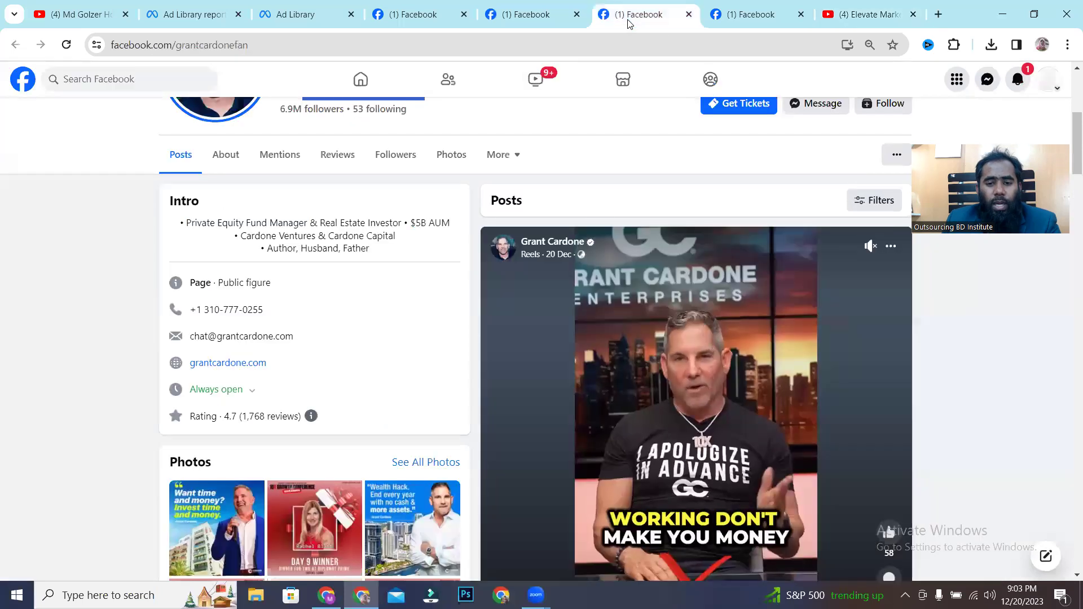
pyautogui.click(530, 11)
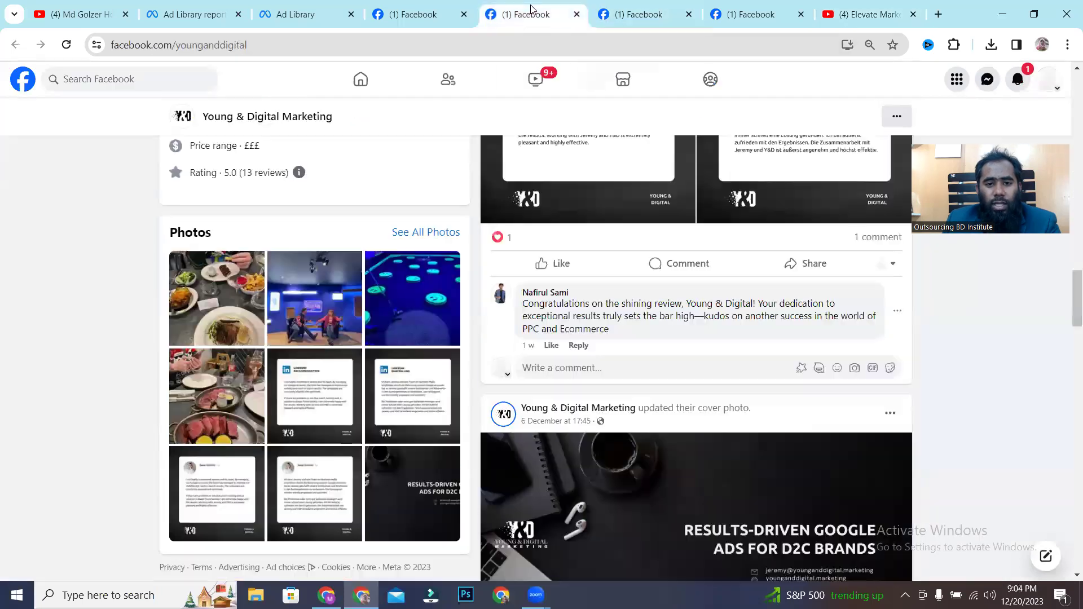
# Check the Young & Digital Marketing page's intro and contact details, and open its younganddigital.marketing website in a separate tab
pyautogui.scroll(6, 470, 346)
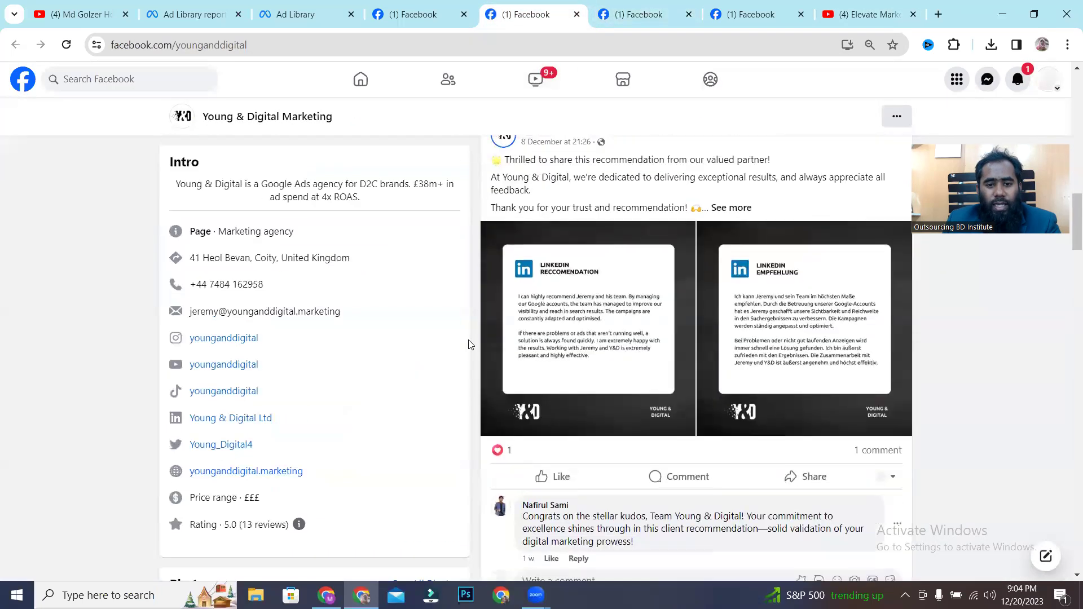
pyautogui.scroll(7, 468, 345)
pyautogui.scroll(-5, 395, 349)
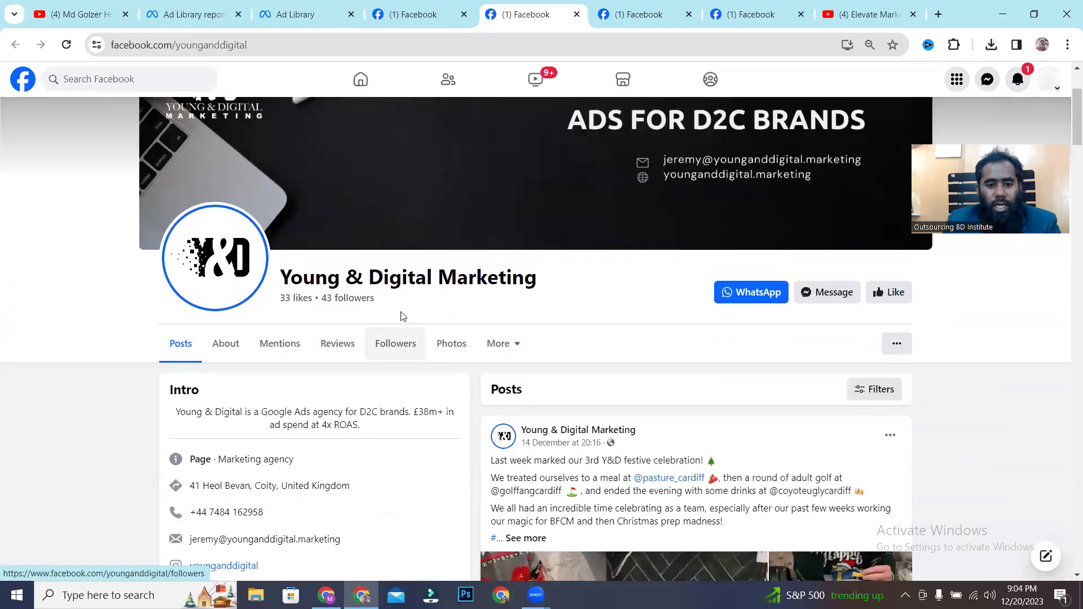
pyautogui.scroll(-2, 416, 307)
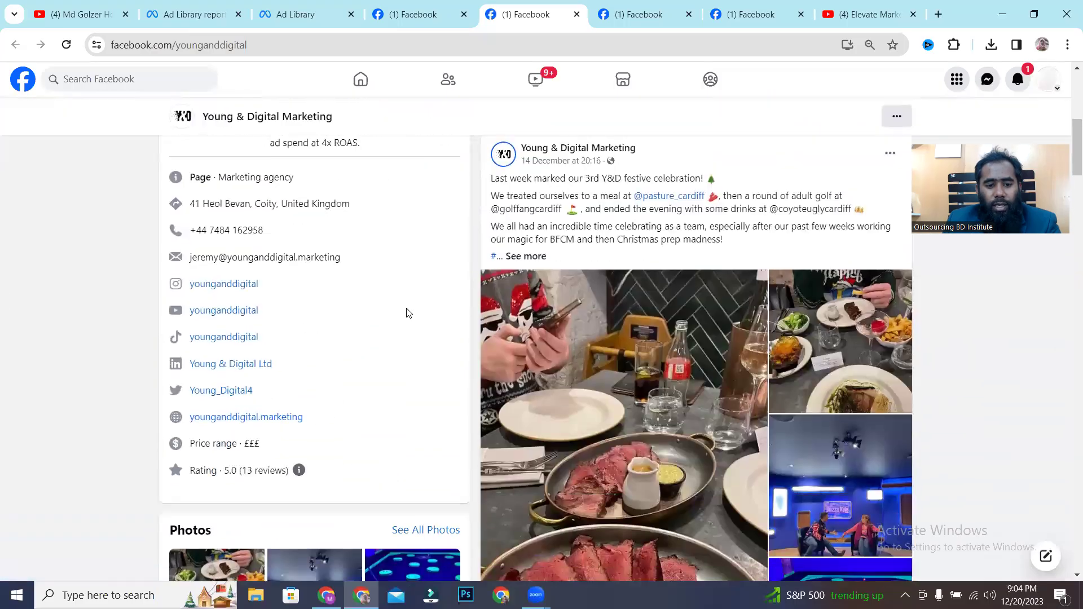
pyautogui.rightClick(242, 417)
pyautogui.click(307, 243)
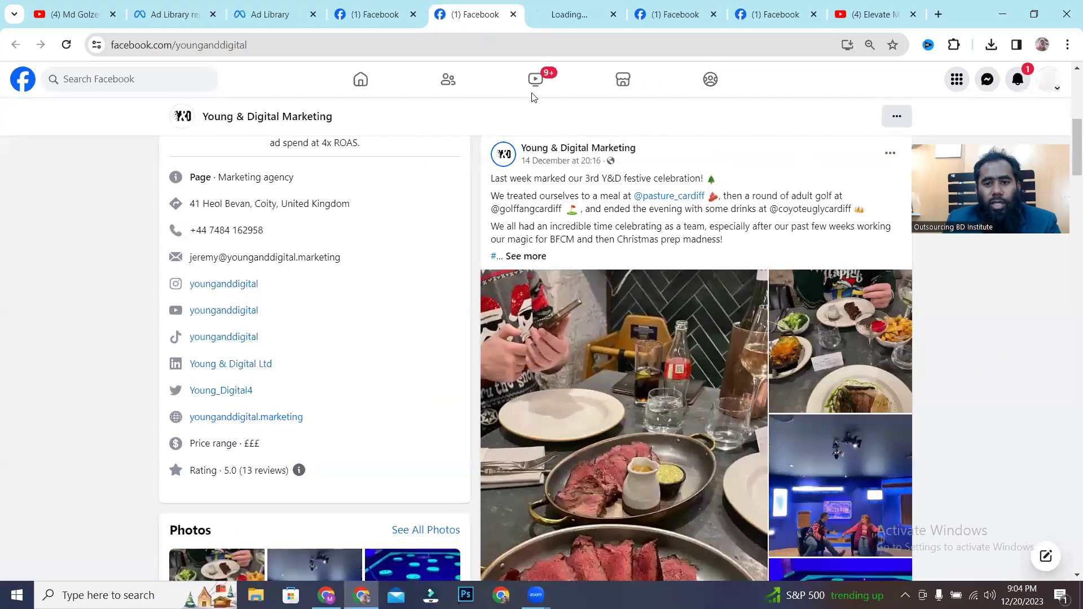
pyautogui.click(550, 7)
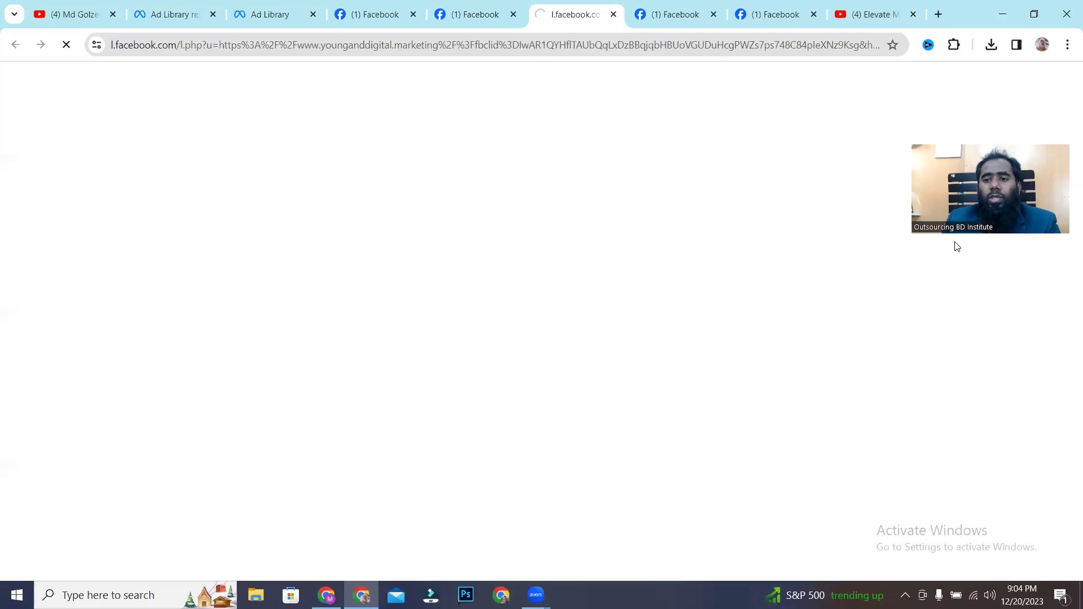
# Close a leftover Facebook tab and the Elevate Marketing Solutions YouTube channel, and return to the Young & Digital website
pyautogui.moveTo(978, 69); pyautogui.dragTo(970, 34)
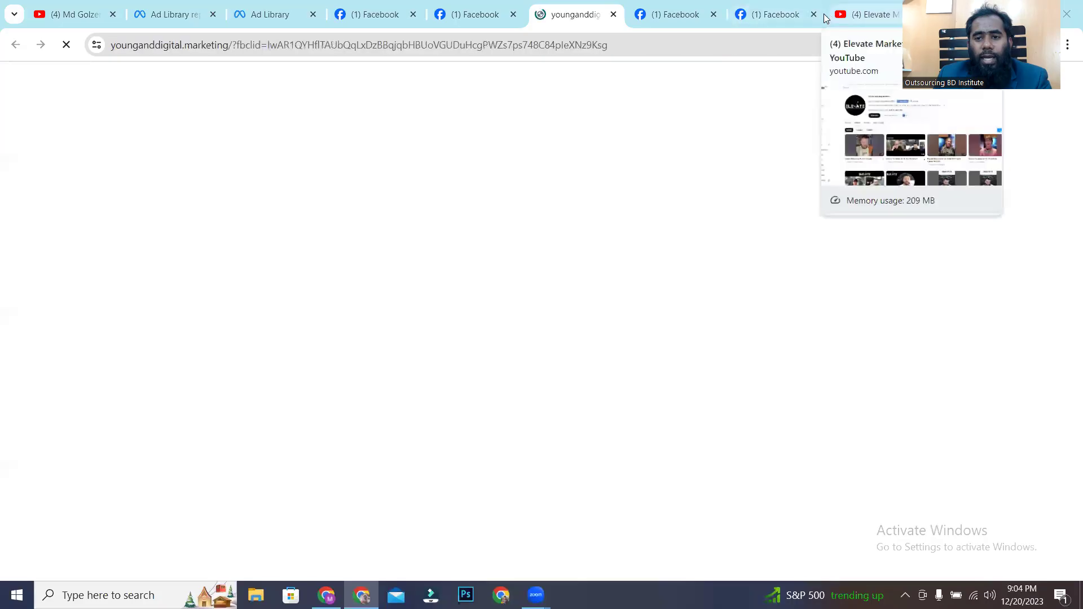
pyautogui.middleClick(799, 16)
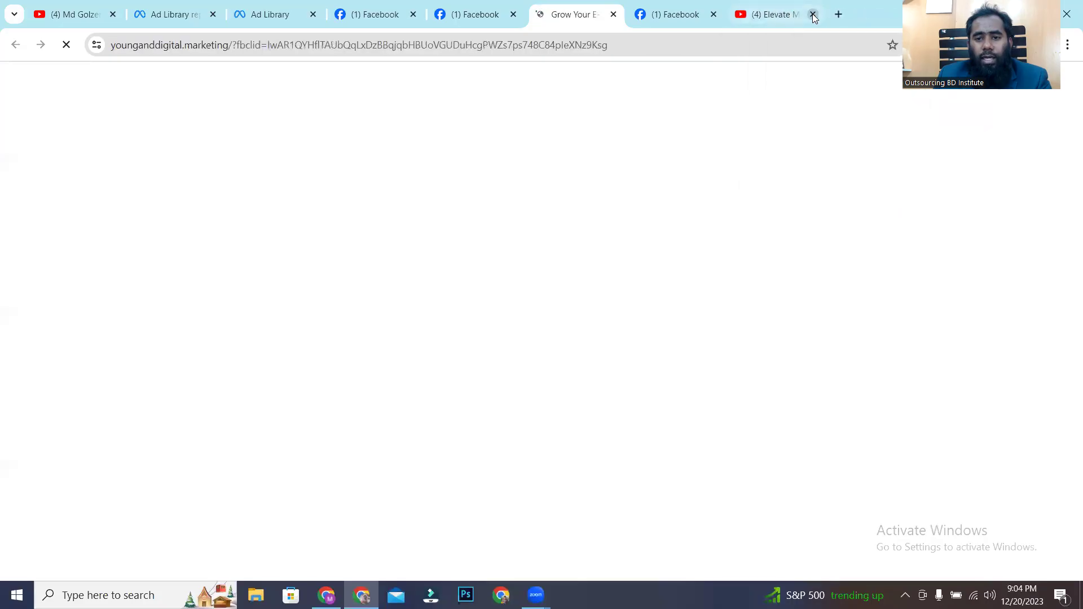
pyautogui.click(808, 23)
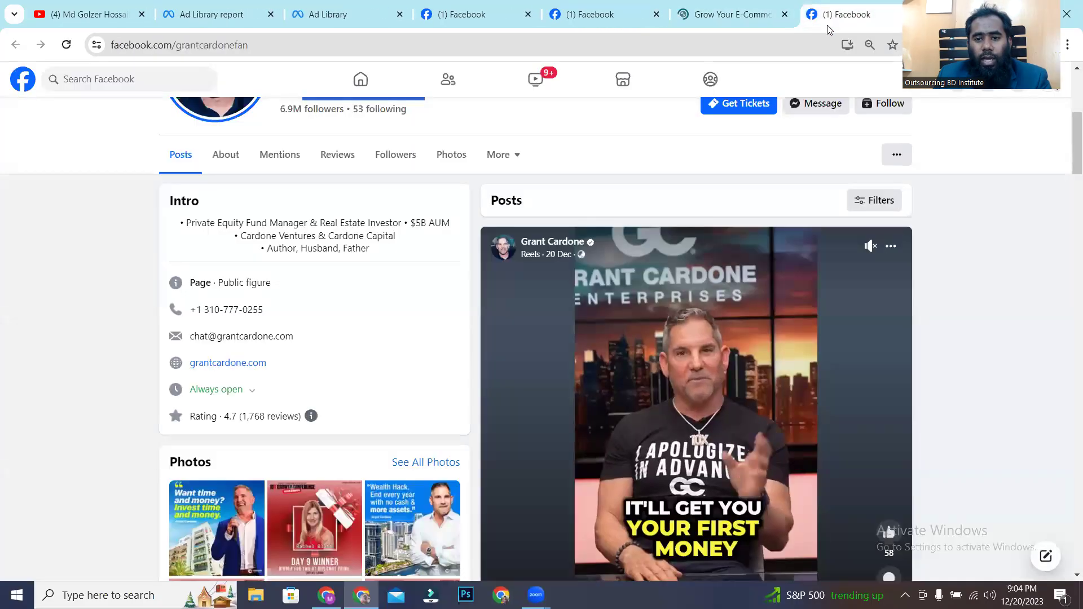
pyautogui.click(760, 17)
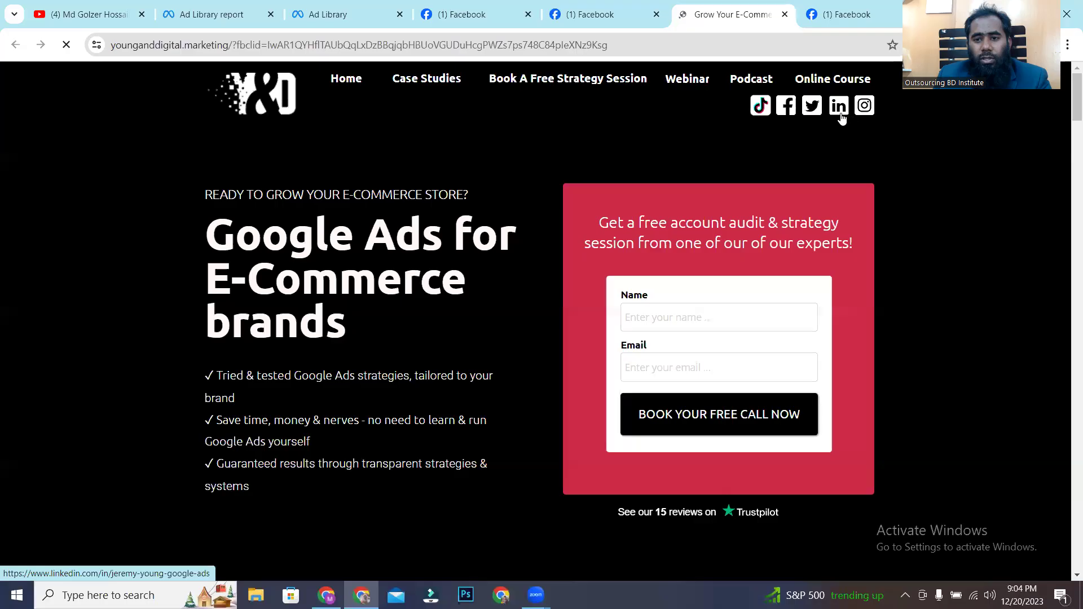
# Check the Facebook and Twitter links in the Young & Digital website's header, closing each opened page
pyautogui.click(784, 109)
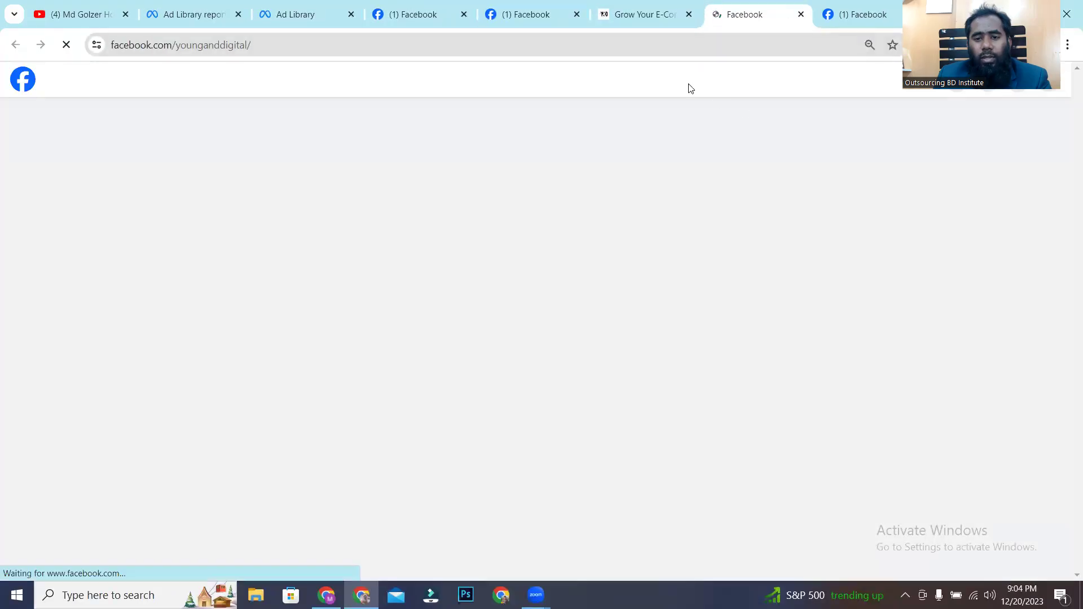
pyautogui.scroll(-4, 390, 367)
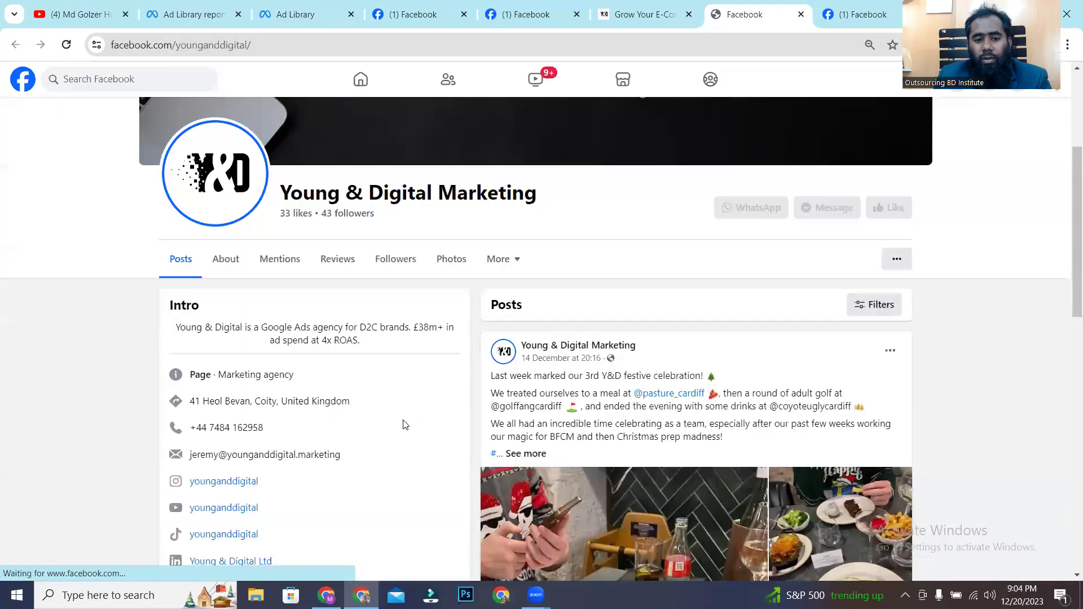
pyautogui.click(801, 14)
pyautogui.click(818, 109)
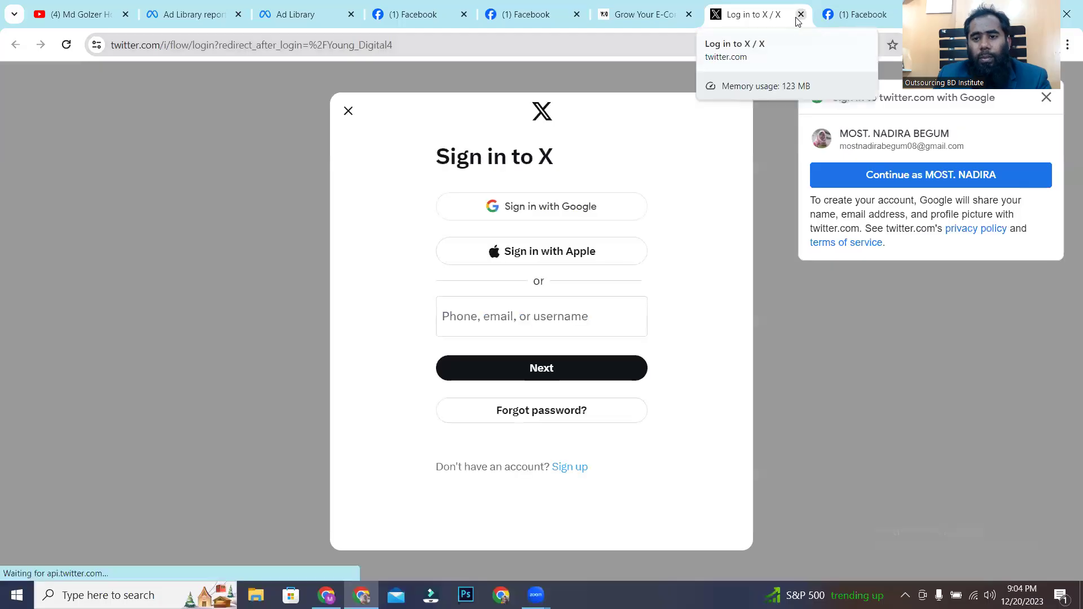
pyautogui.click(801, 14)
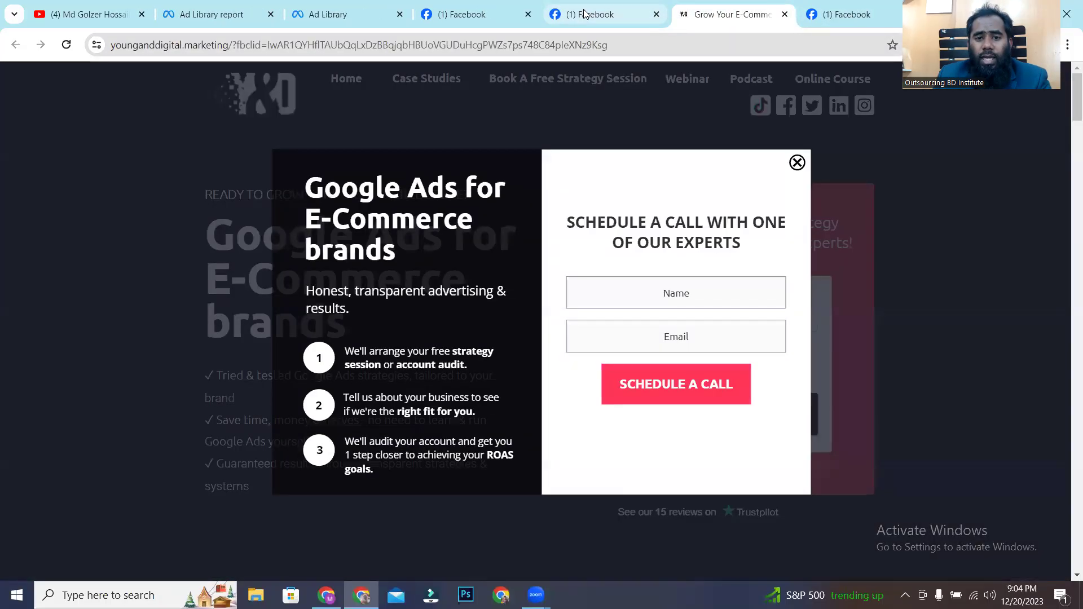
# Search Google for the page name "Young & Digital Marketing", look at the video results, and close the search
pyautogui.click(626, 13)
pyautogui.scroll(5, 290, 337)
pyautogui.moveTo(280, 348); pyautogui.dragTo(521, 339)
pyautogui.rightClick(511, 346)
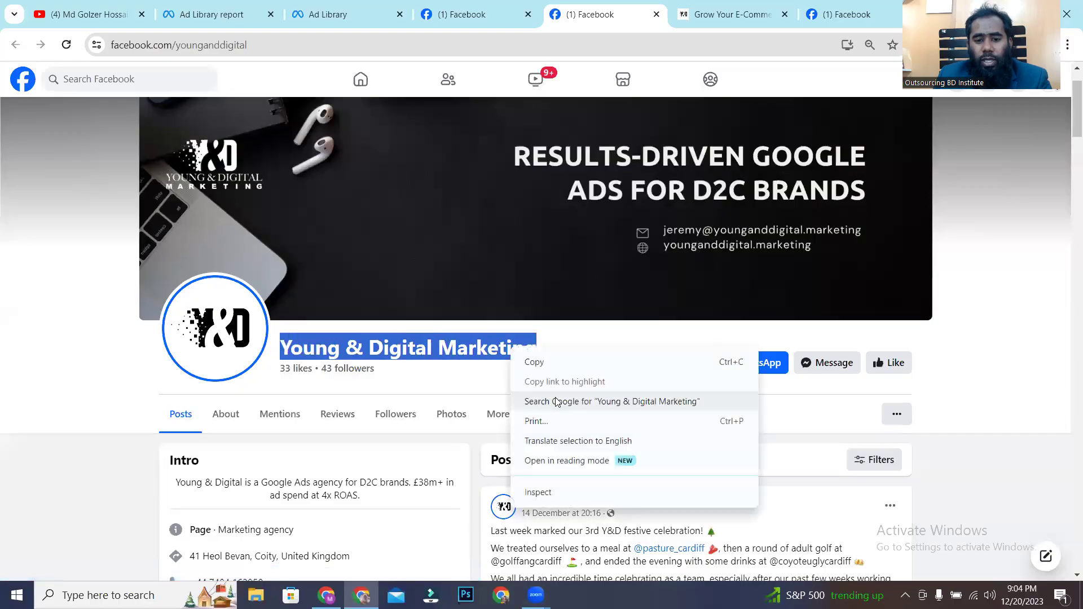
pyautogui.click(586, 402)
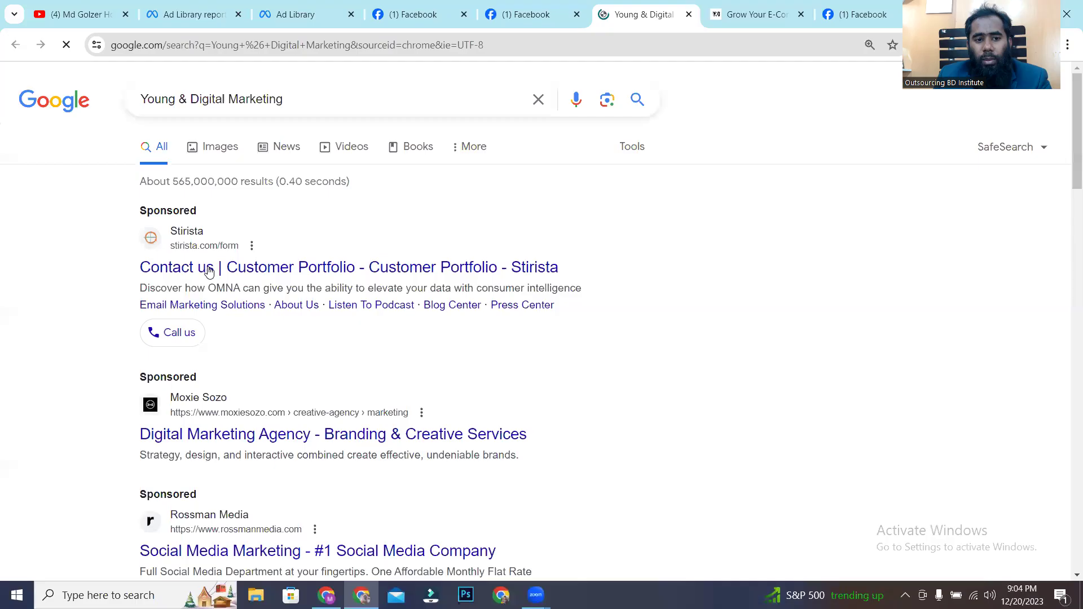
pyautogui.click(349, 149)
pyautogui.click(360, 242)
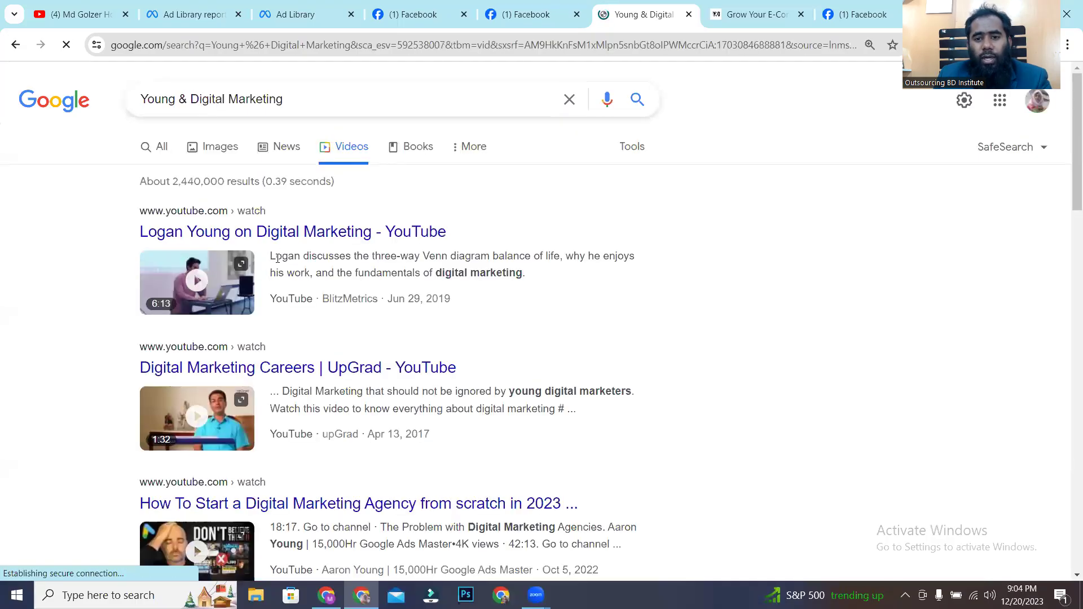
pyautogui.click(689, 15)
# Check the younganddigital YouTube link in the Facebook page's intro and close the opened page
pyautogui.scroll(-5, 293, 440)
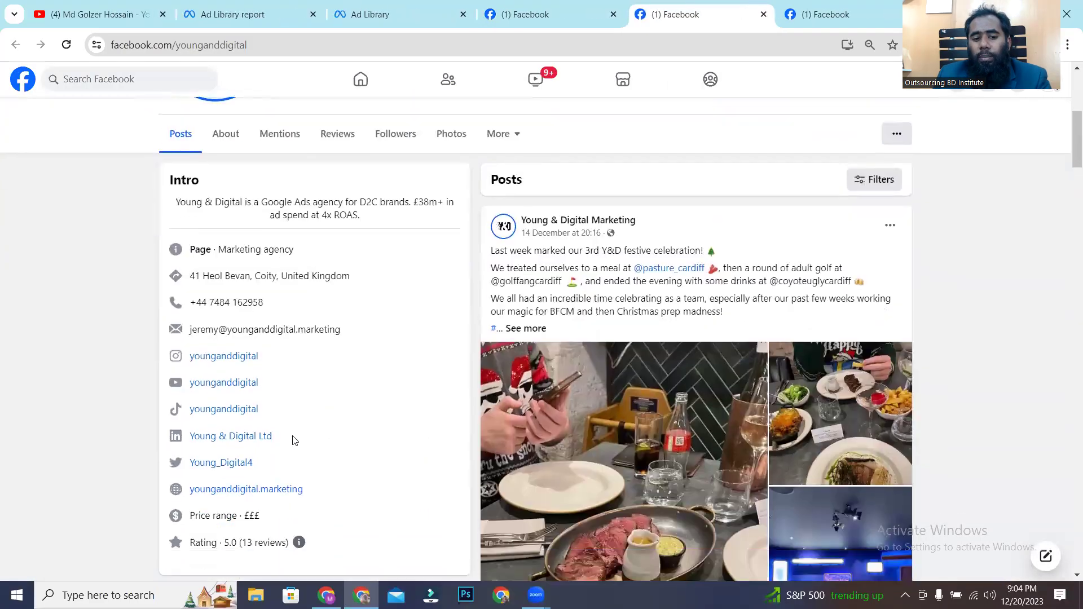
pyautogui.scroll(-1, 292, 441)
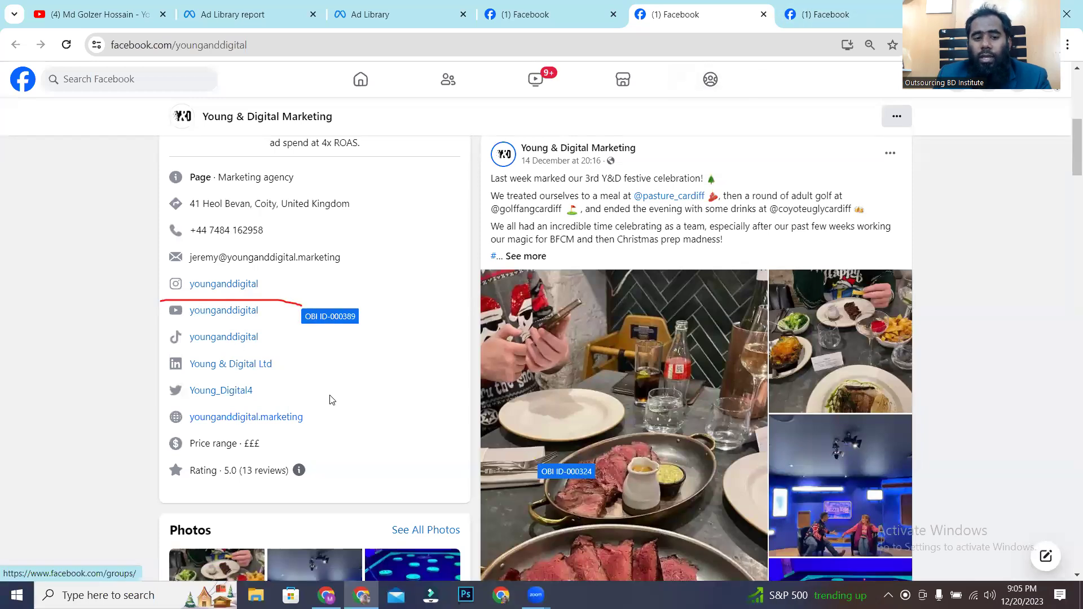
pyautogui.click(224, 310)
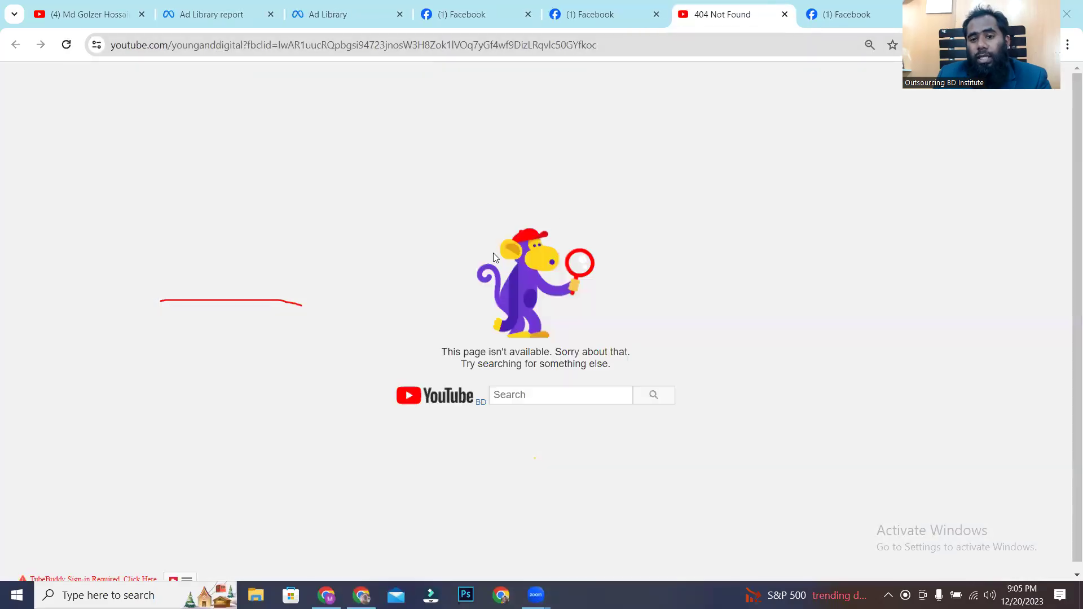
pyautogui.click(785, 14)
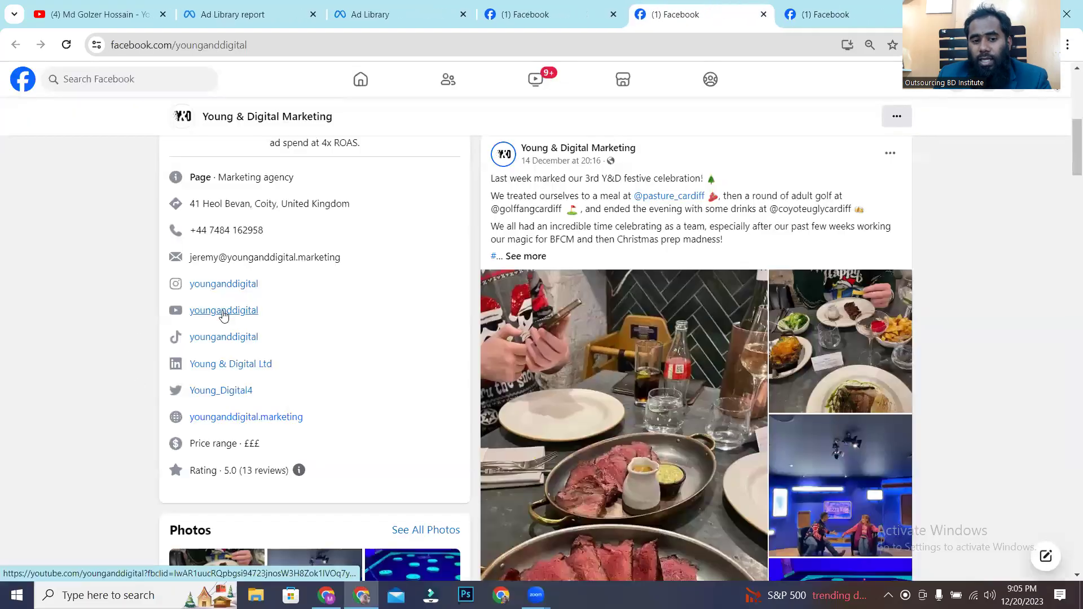
# Close the Young & Digital Marketing and Grant Cardone pages, and open the magneticmarketing.com website from the Magnetic Marketing page's intro
pyautogui.click(764, 14)
pyautogui.click(764, 14)
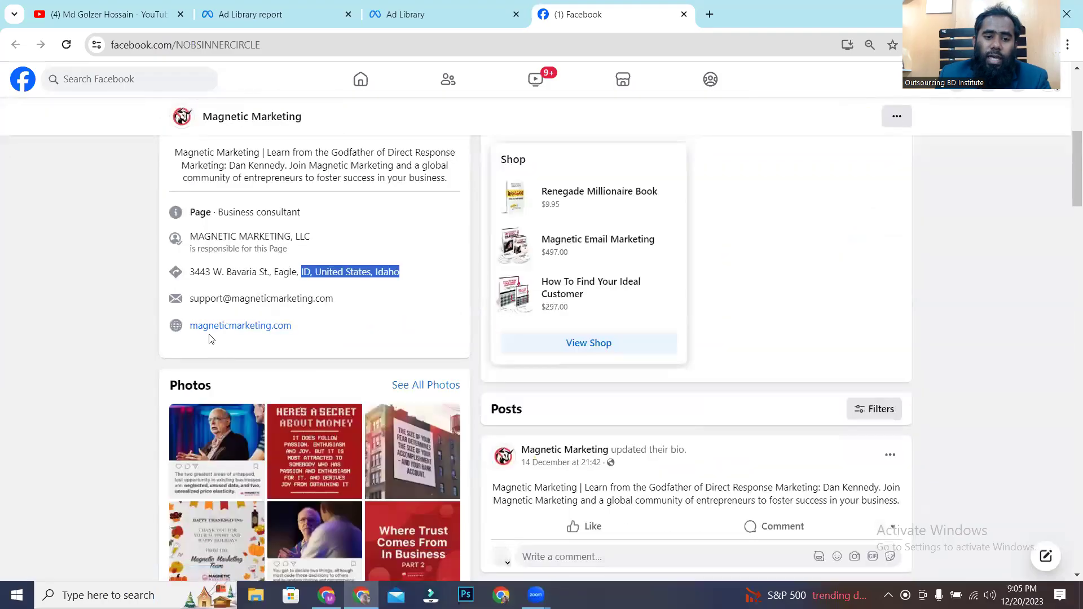
pyautogui.rightClick(213, 327)
pyautogui.click(265, 346)
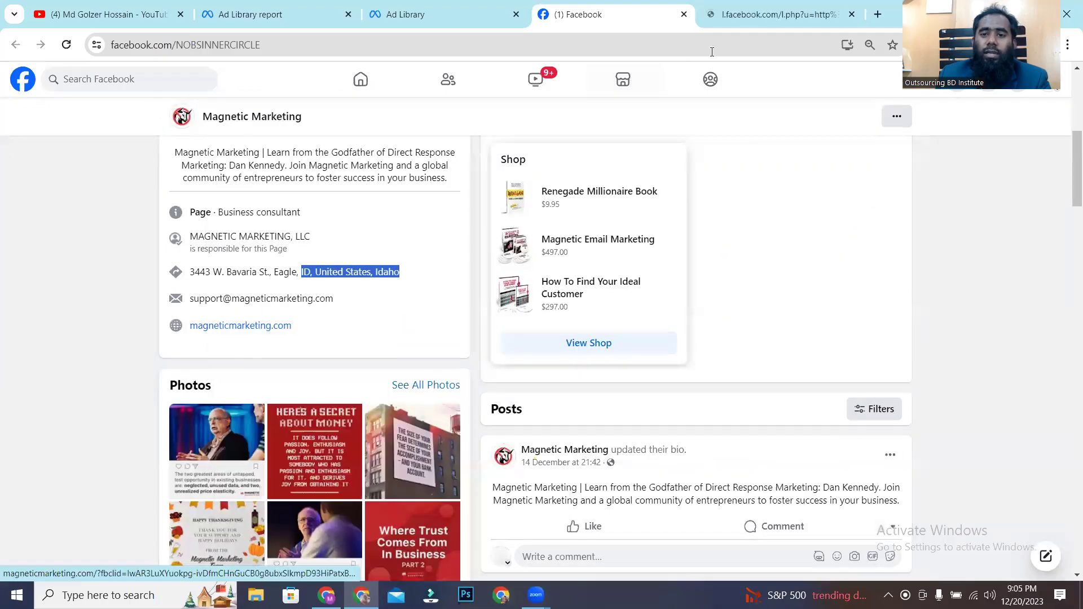
pyautogui.click(749, 15)
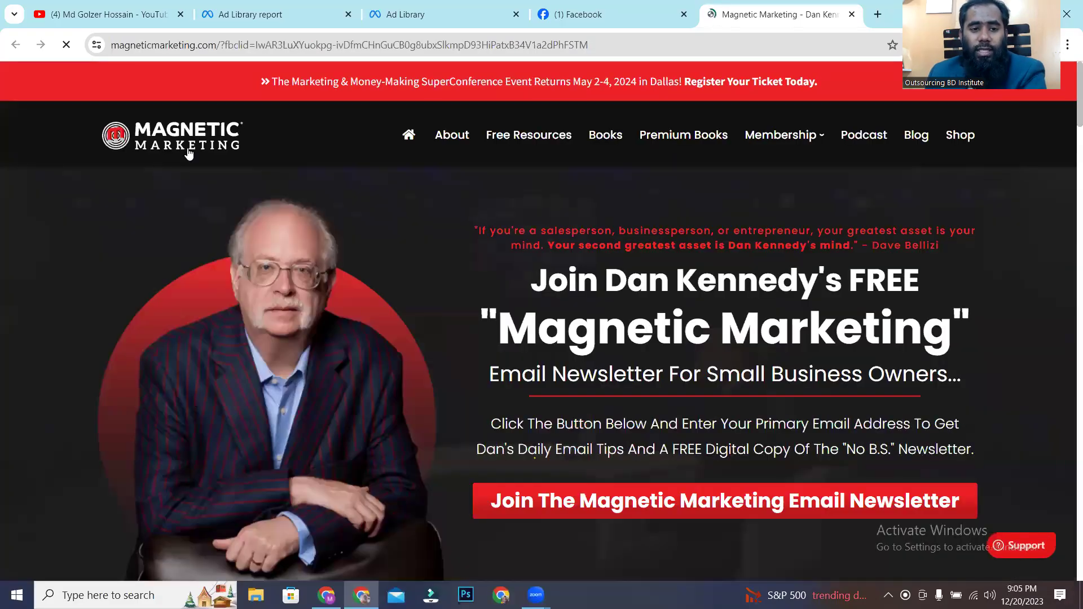
# Look through the Magnetic Marketing website's newsletter offer, membership levels, member testimonials and footer social links
pyautogui.scroll(-3, 250, 333)
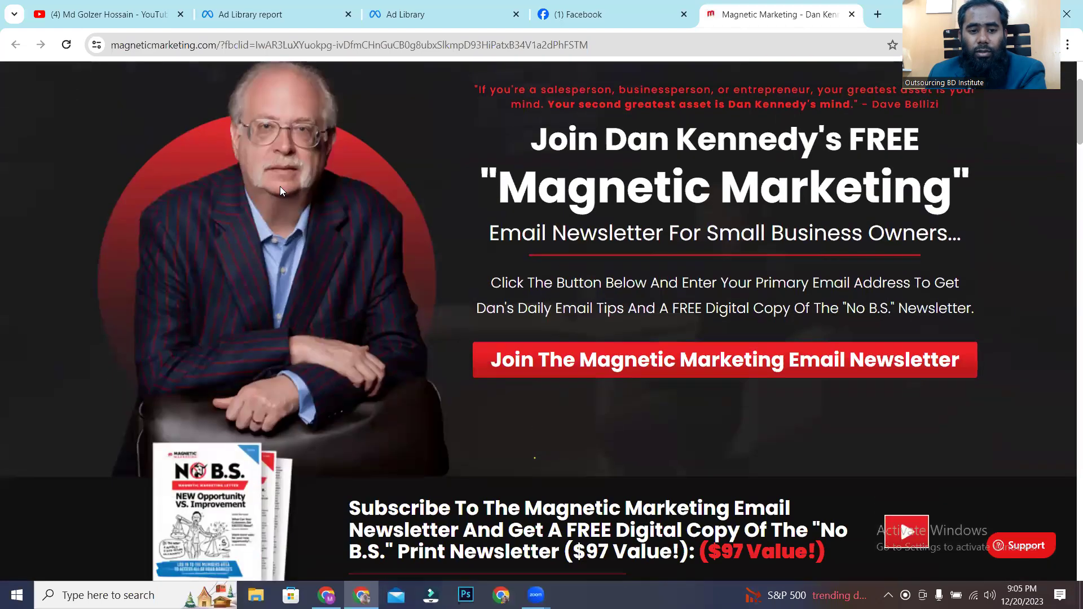
pyautogui.scroll(-20, 298, 251)
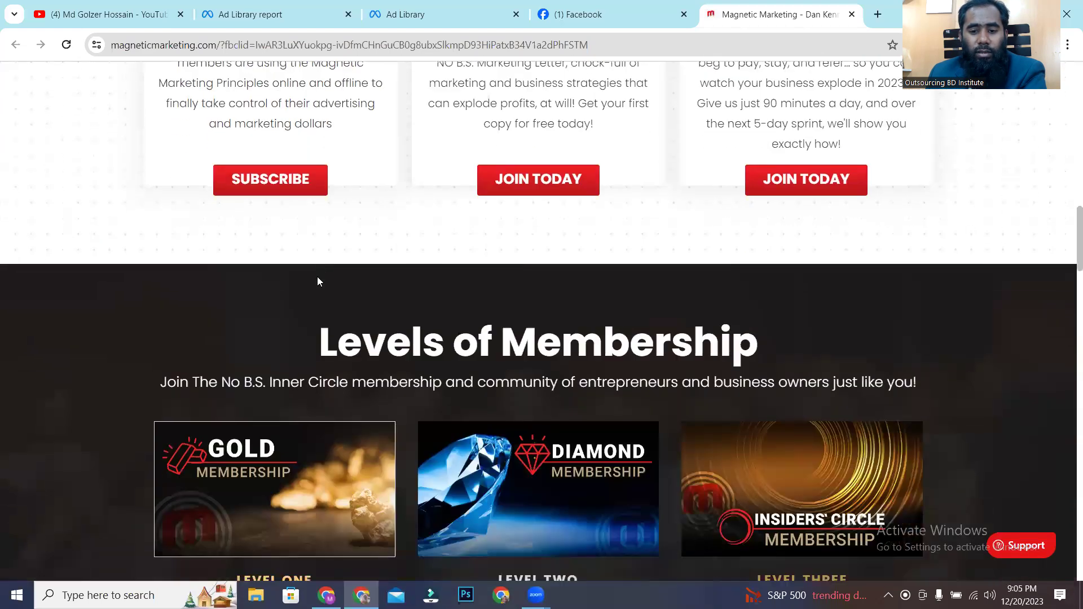
pyautogui.scroll(-20, 315, 277)
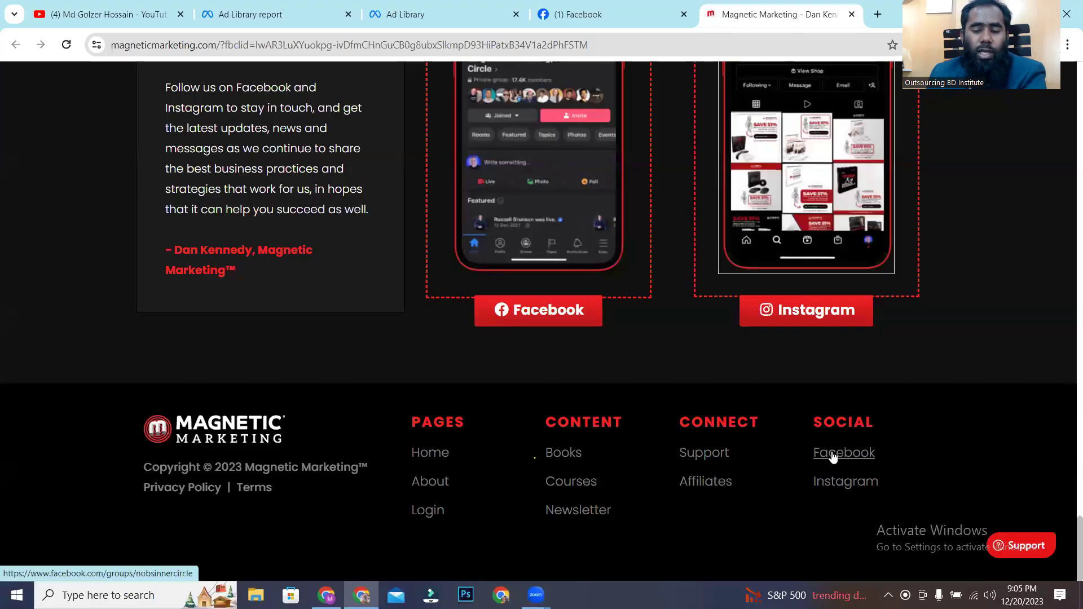
pyautogui.scroll(15, 664, 455)
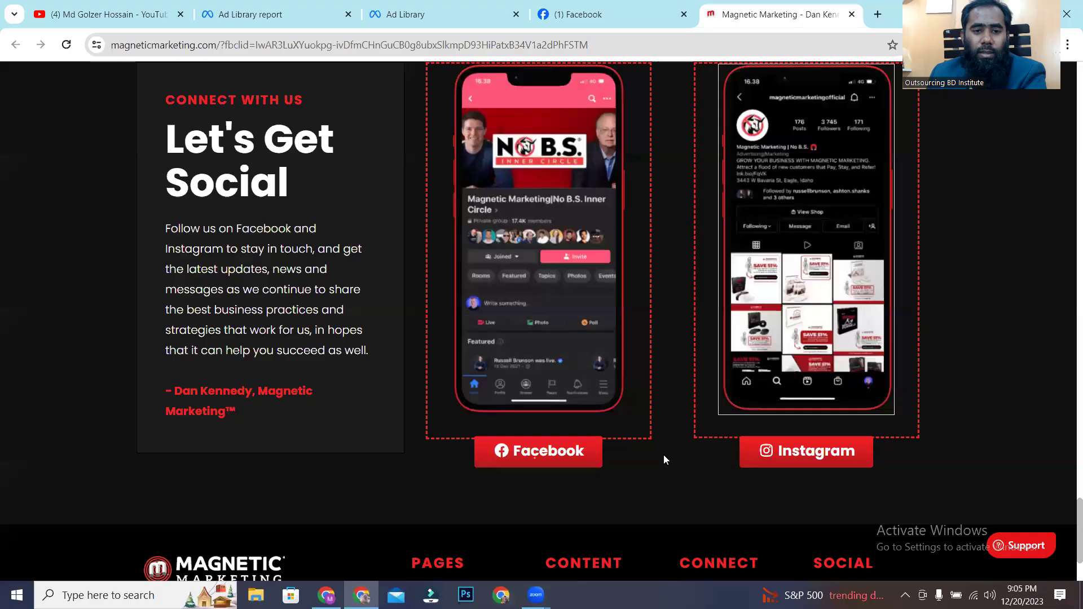
pyautogui.scroll(15, 736, 401)
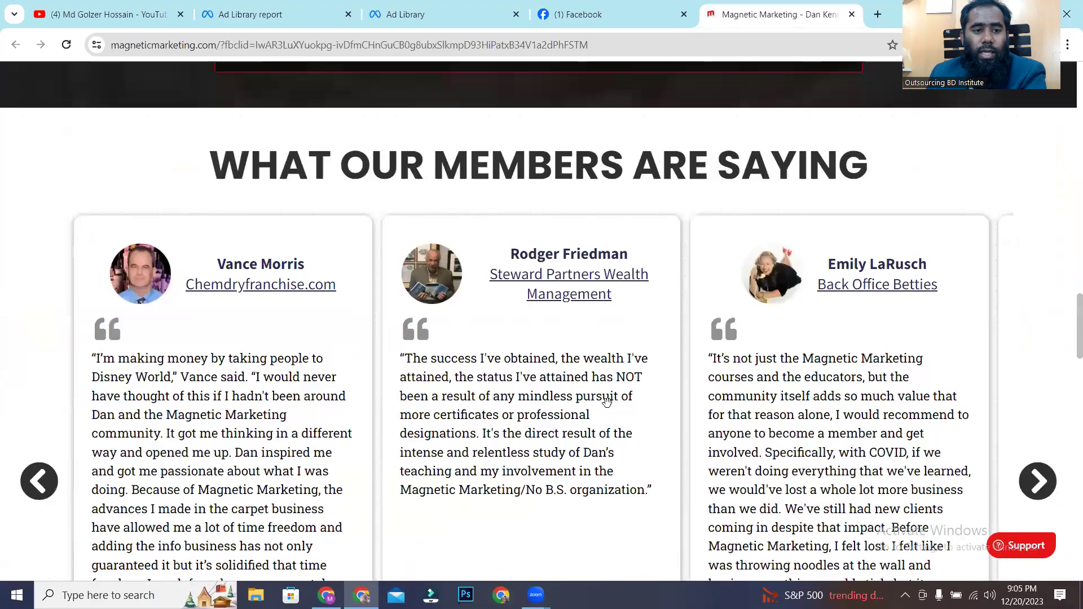
pyautogui.scroll(6, 604, 403)
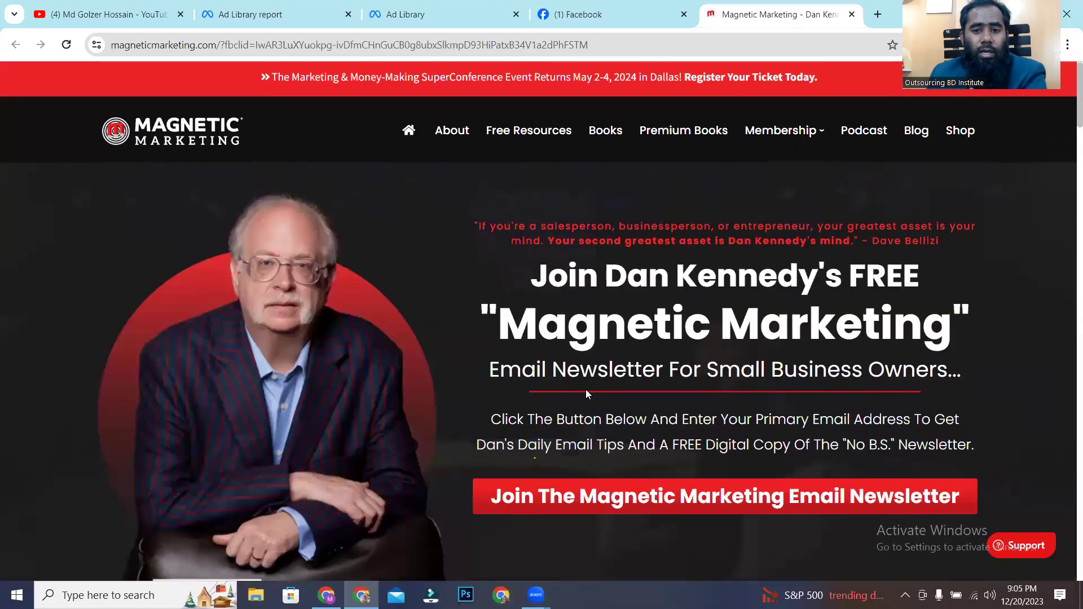
# Close the Ad Library report, Ad Library and Magnetic Marketing tabs
pyautogui.click(415, 12)
pyautogui.click(566, 11)
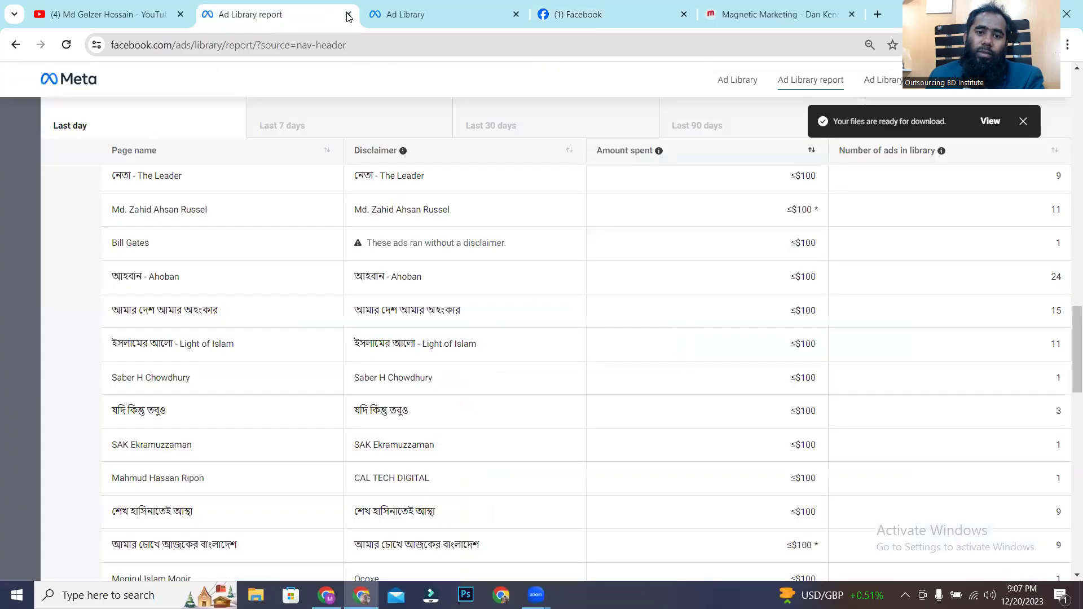
pyautogui.click(348, 14)
pyautogui.click(348, 14)
pyautogui.click(348, 14)
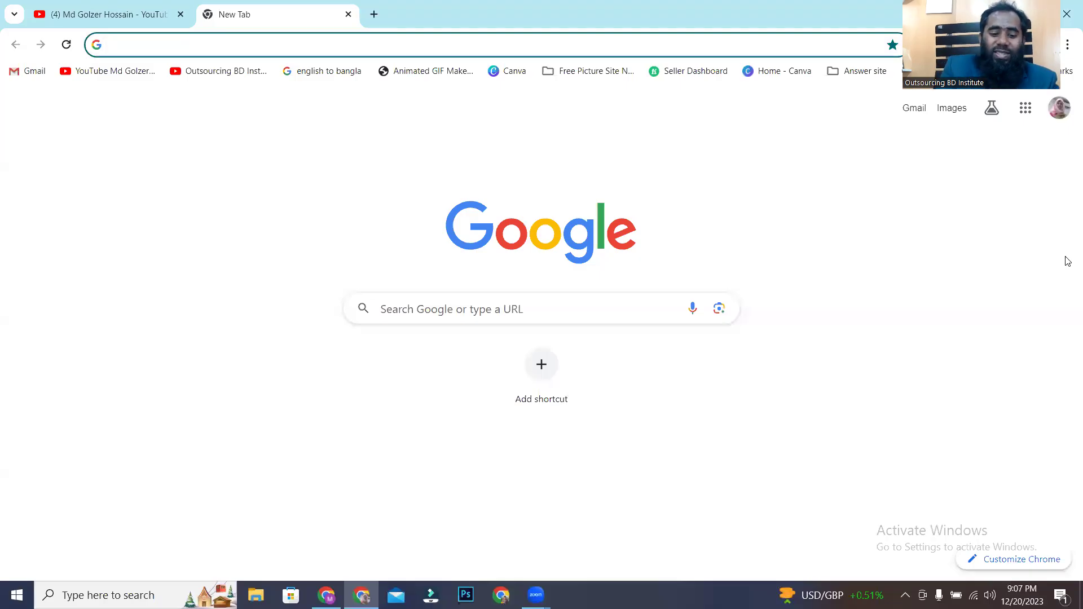
# Search for "facebook ads library" in a new tab and open the Ad Library at its Search ads section
pyautogui.write('fac')
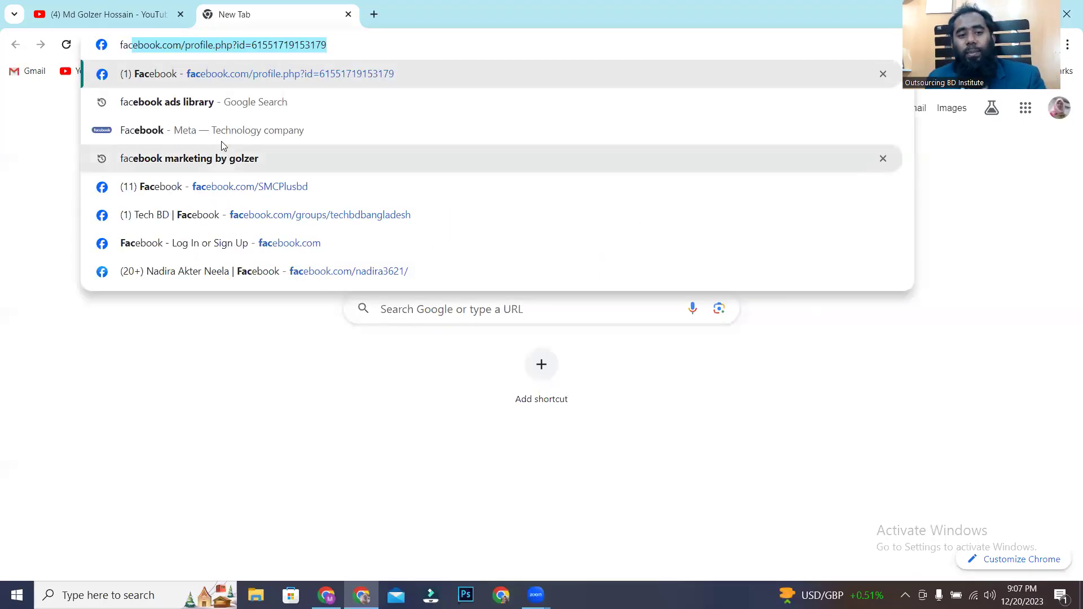
pyautogui.click(224, 102)
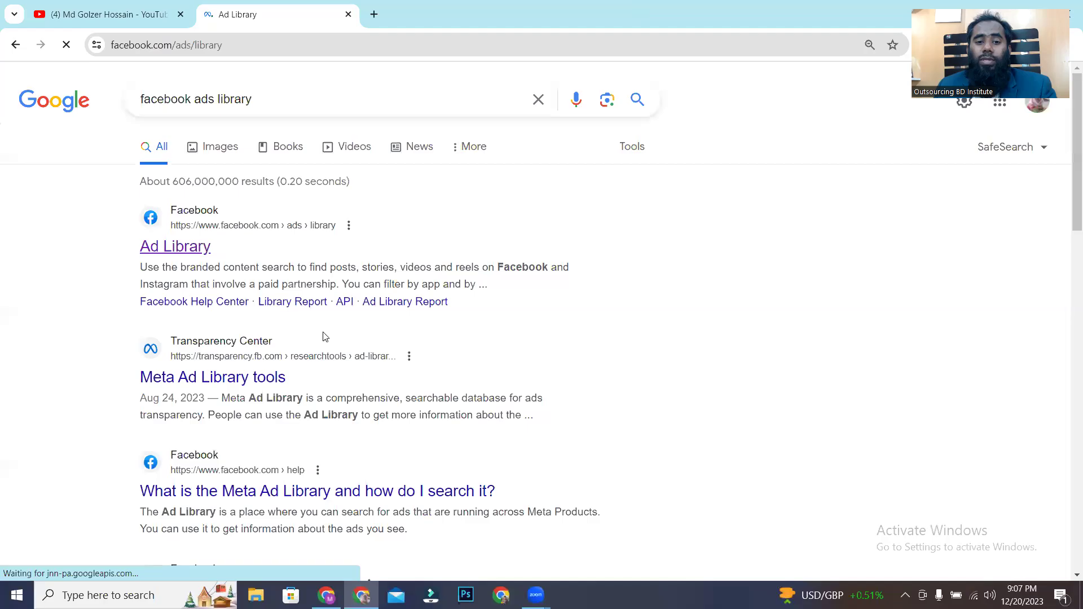
pyautogui.scroll(-2, 463, 284)
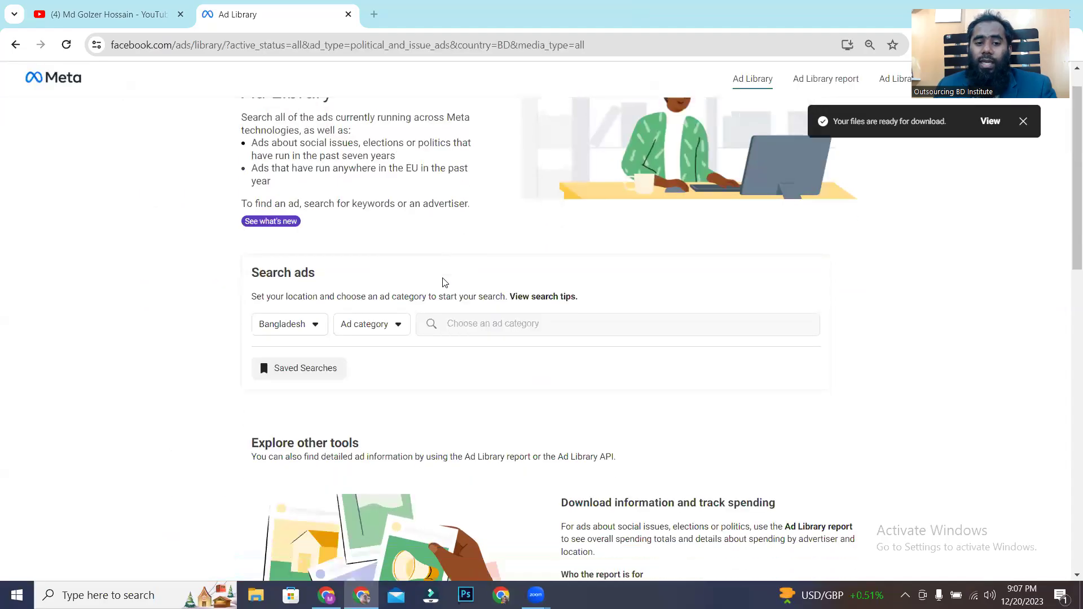
pyautogui.moveTo(249, 240); pyautogui.dragTo(324, 242)
pyautogui.scroll(-3, 324, 240)
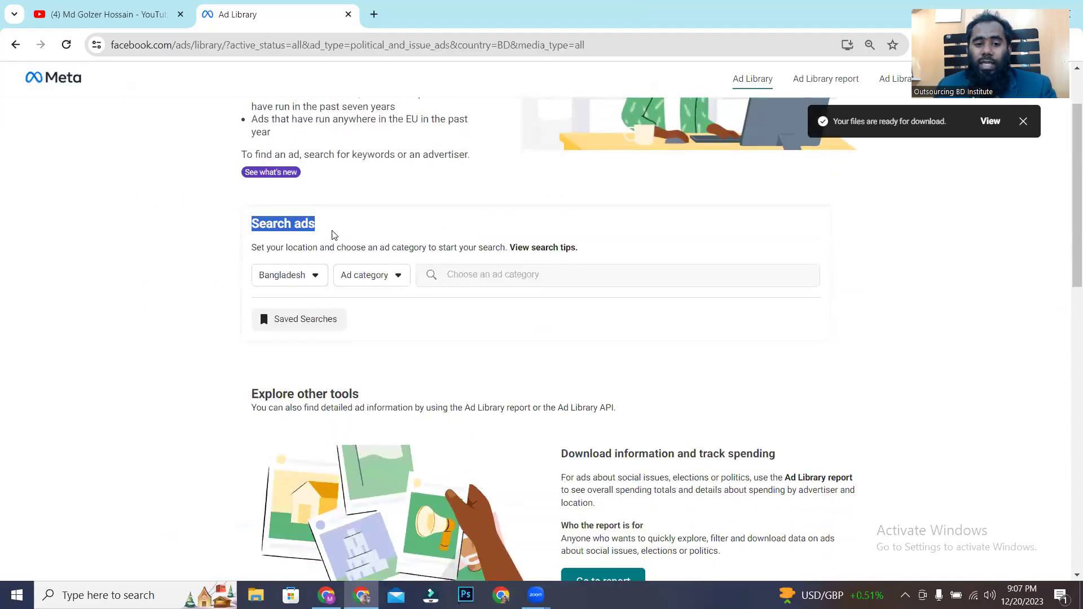
# Set the ad search location to United Kingdom and the ad category to All ads
pyautogui.click(312, 158)
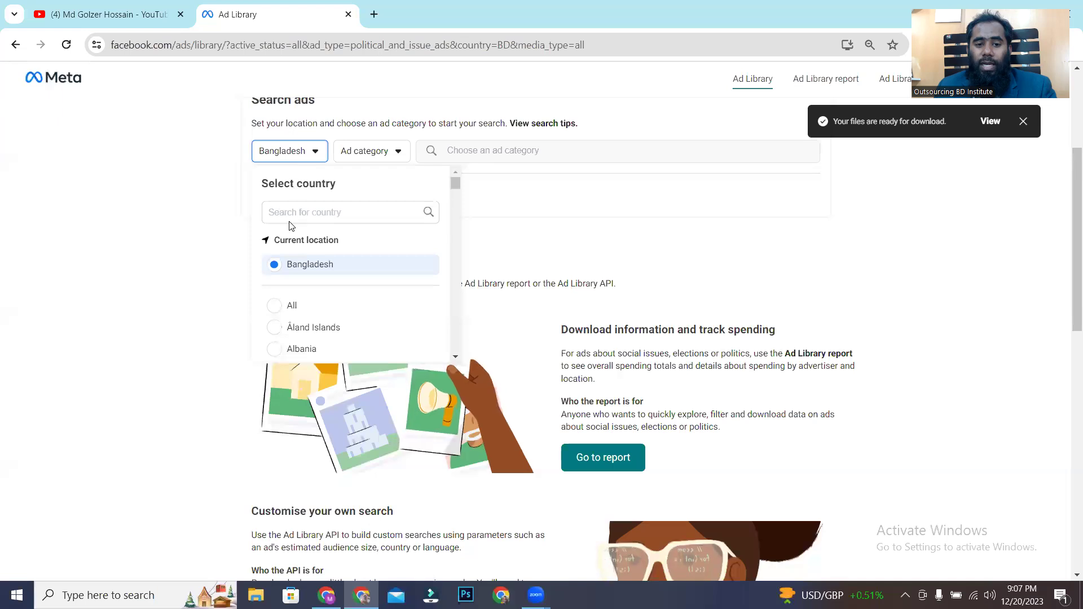
pyautogui.write('united')
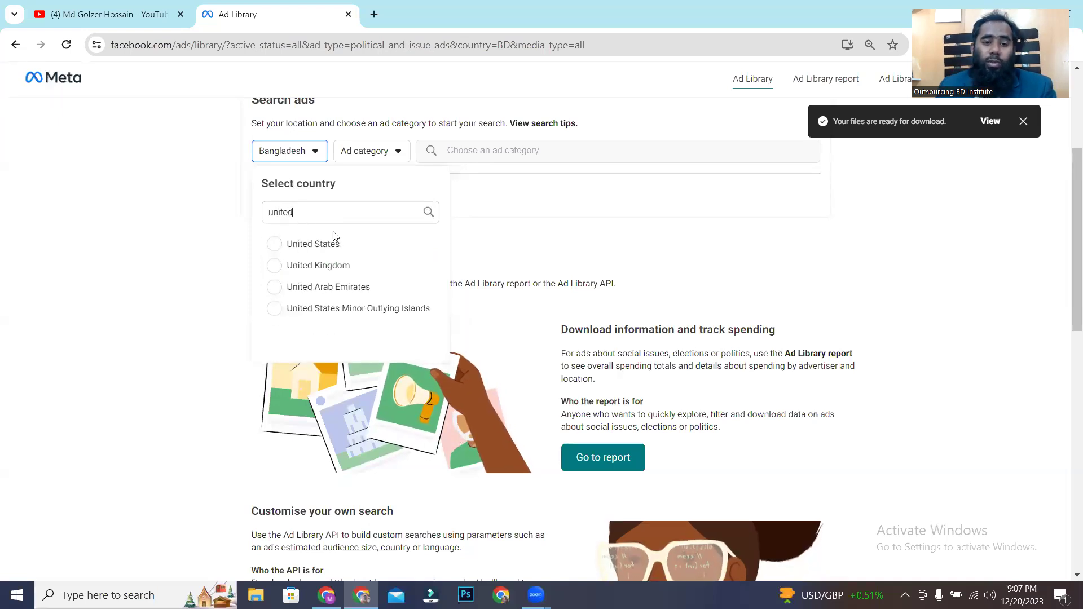
pyautogui.click(275, 265)
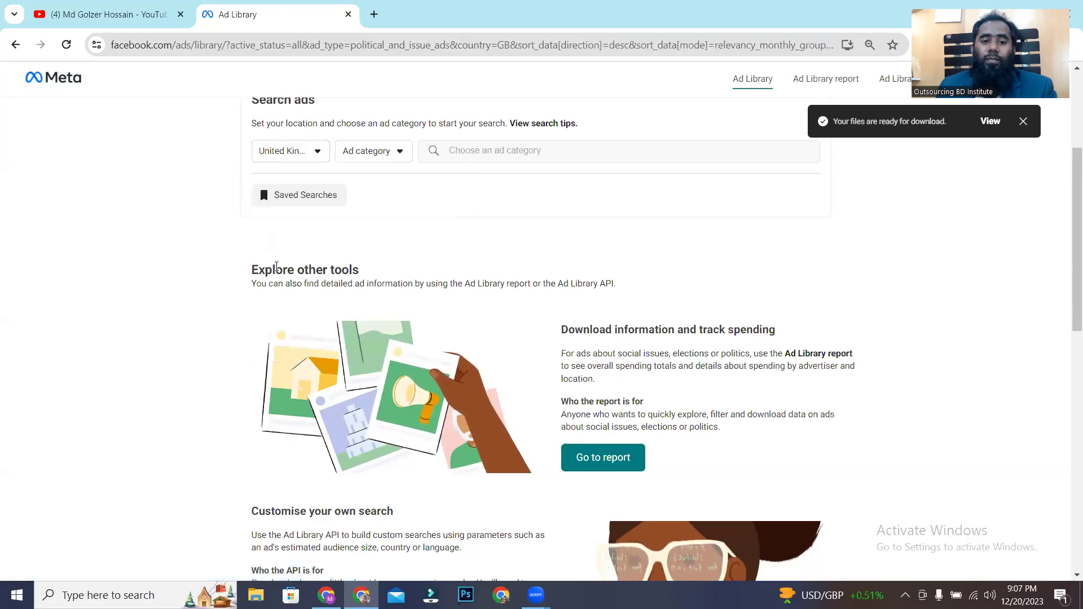
pyautogui.click(397, 157)
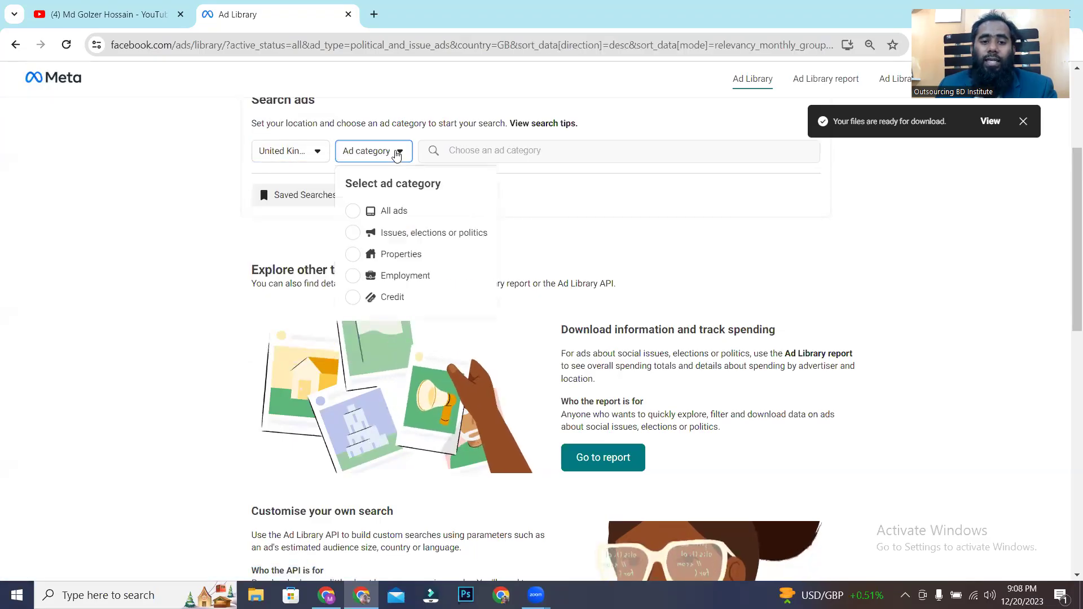
pyautogui.click(352, 208)
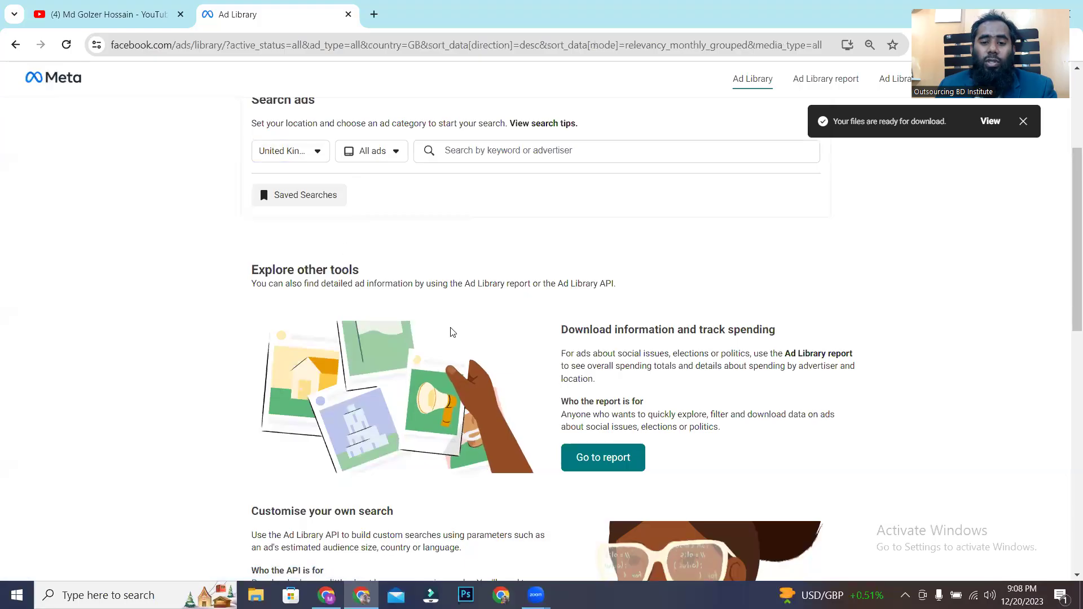
# Search the Ad Library for the keyword "tee shirt"
pyautogui.scroll(-10, 540, 414)
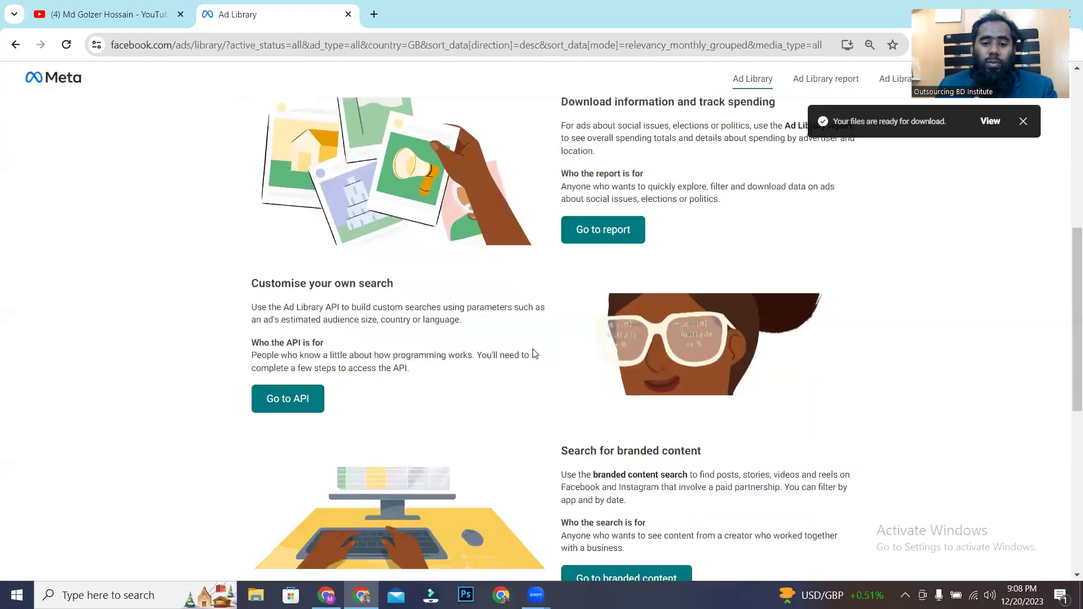
pyautogui.scroll(11, 393, 355)
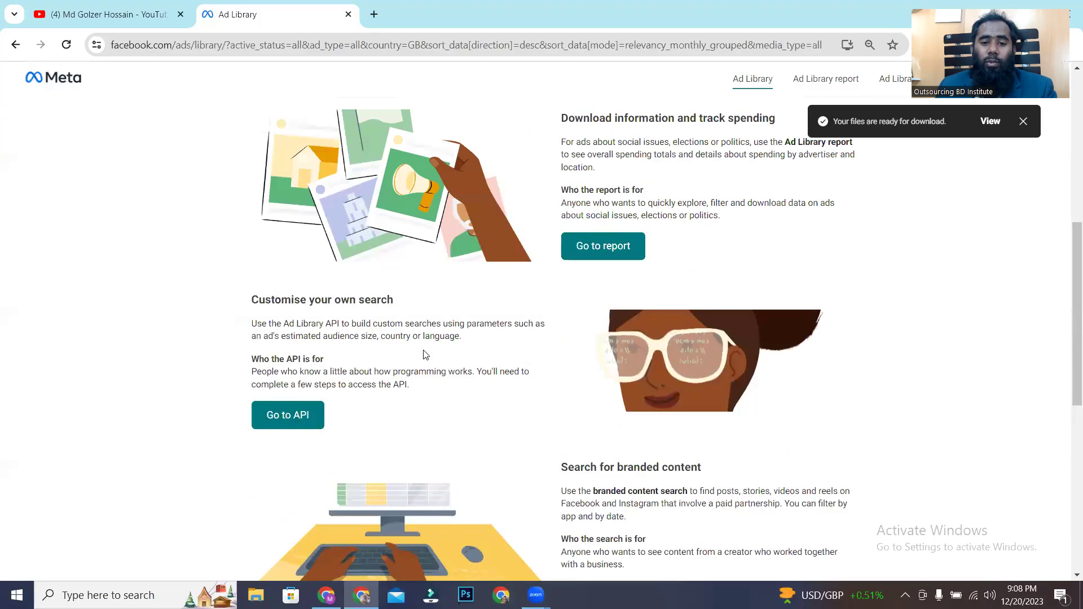
pyautogui.scroll(1, 395, 260)
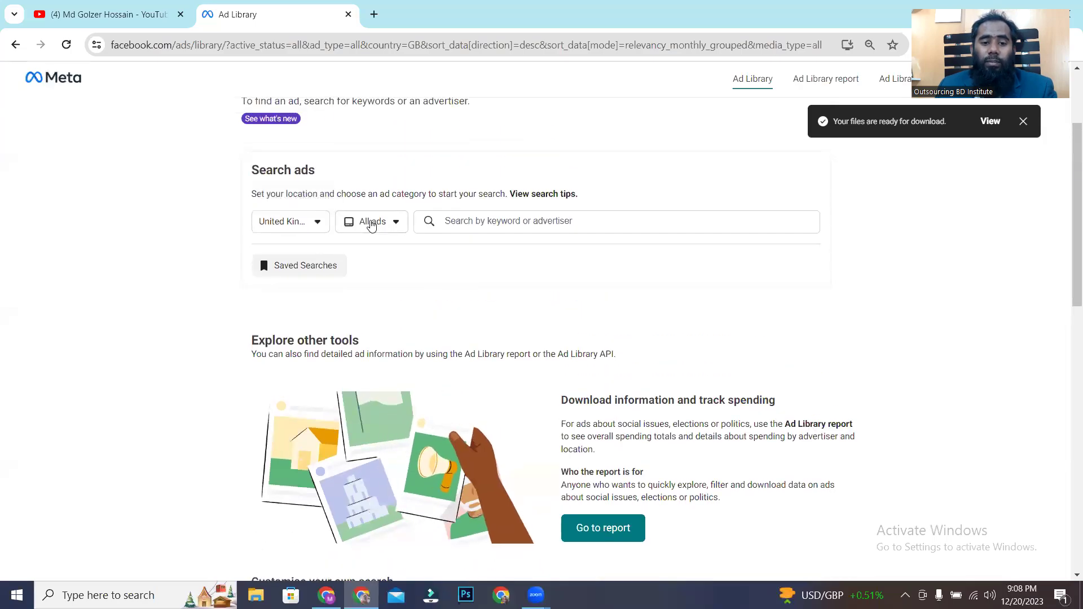
pyautogui.click(472, 221)
pyautogui.write('tee')
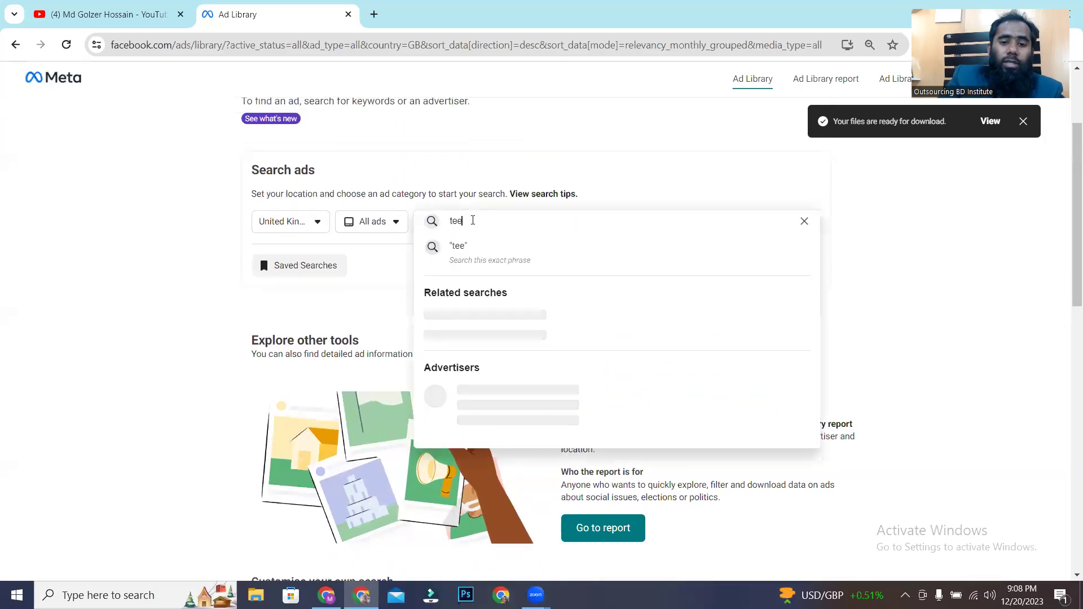
pyautogui.write(' shirt')
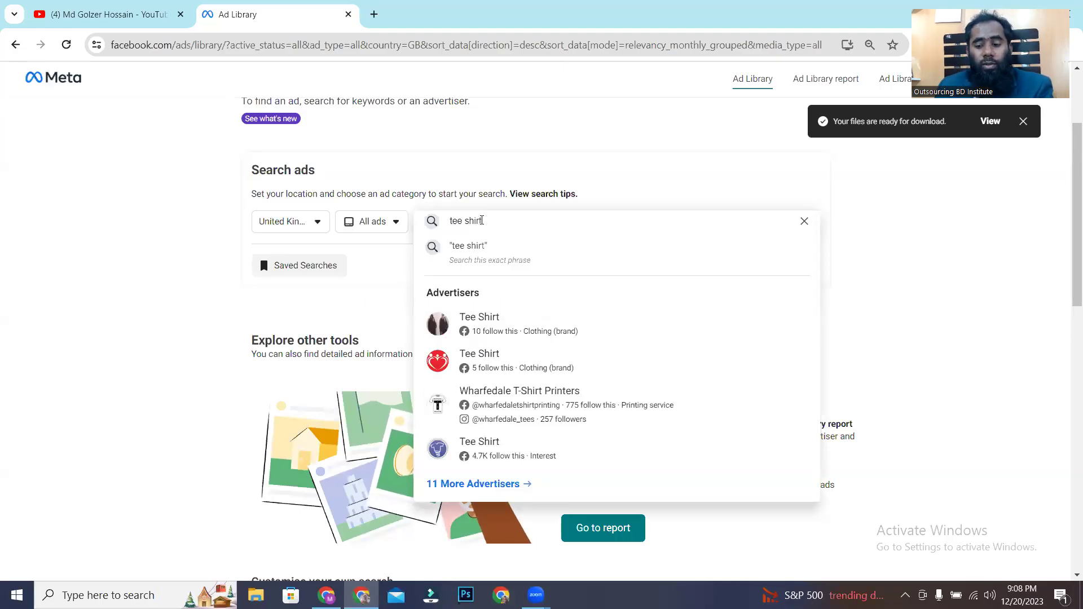
pyautogui.press('Return')
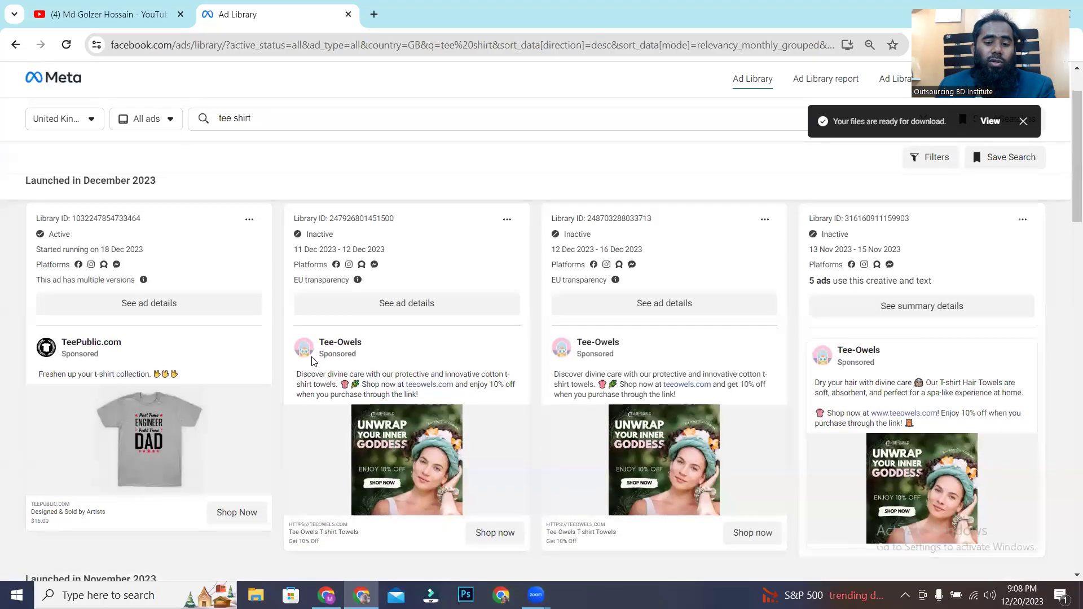
# Browse the tee shirt ads and open the TeePublic.com and Tee-Owels advertiser pages in new tabs
pyautogui.scroll(-3, 313, 361)
pyautogui.scroll(-15, 314, 361)
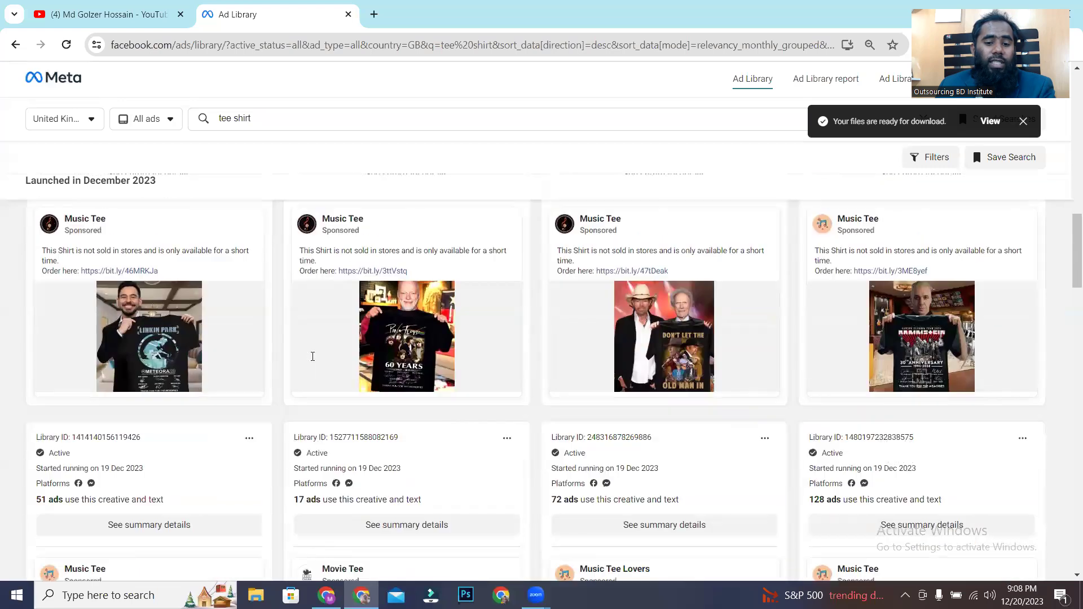
pyautogui.scroll(-15, 312, 357)
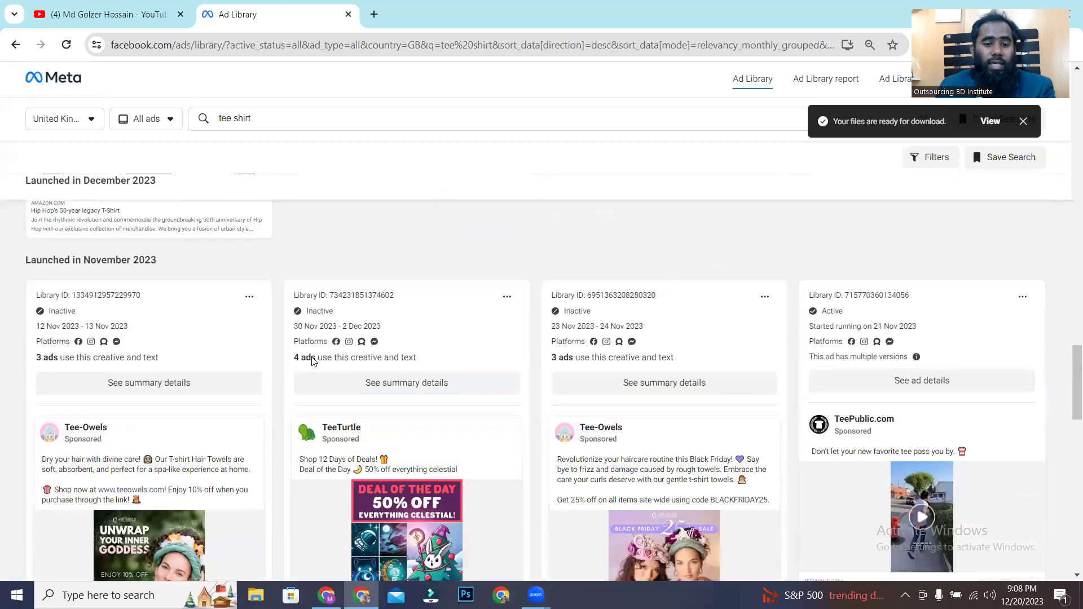
pyautogui.scroll(-10, 313, 361)
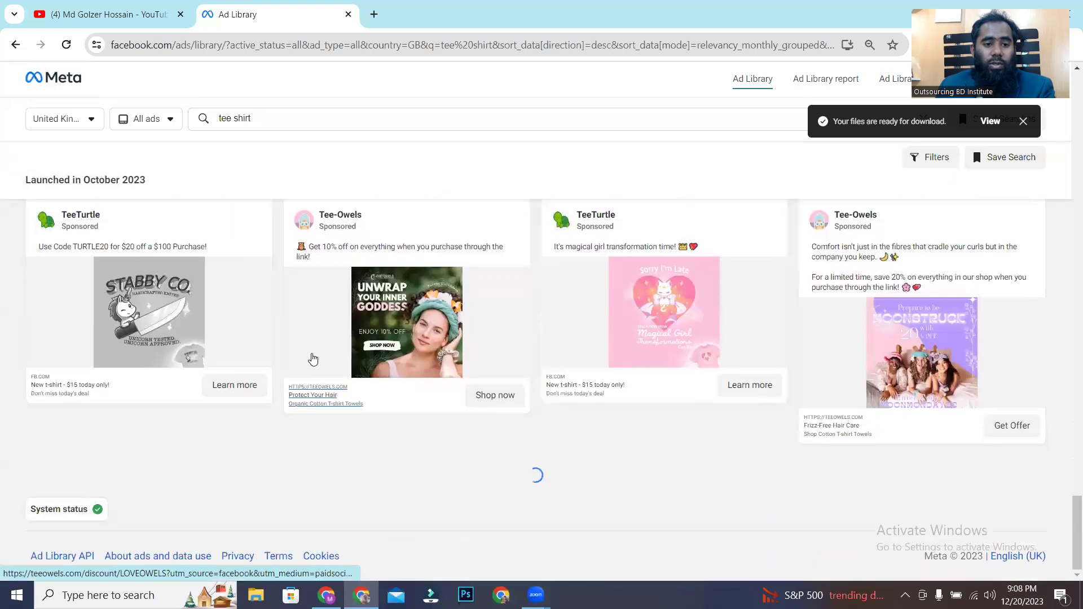
pyautogui.scroll(15, 305, 344)
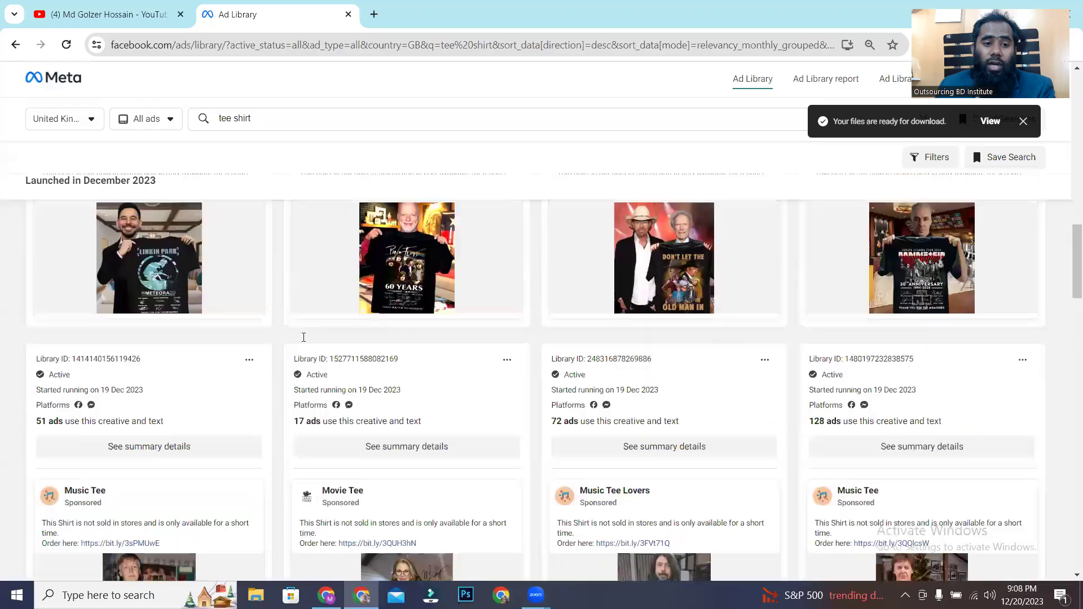
pyautogui.scroll(5, 303, 340)
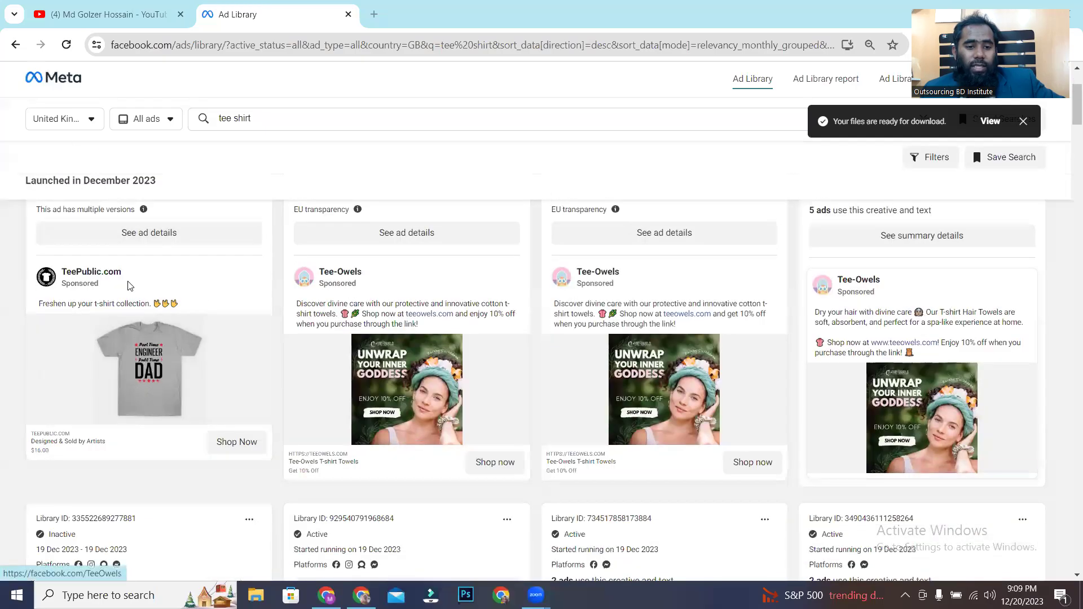
pyautogui.rightClick(95, 280)
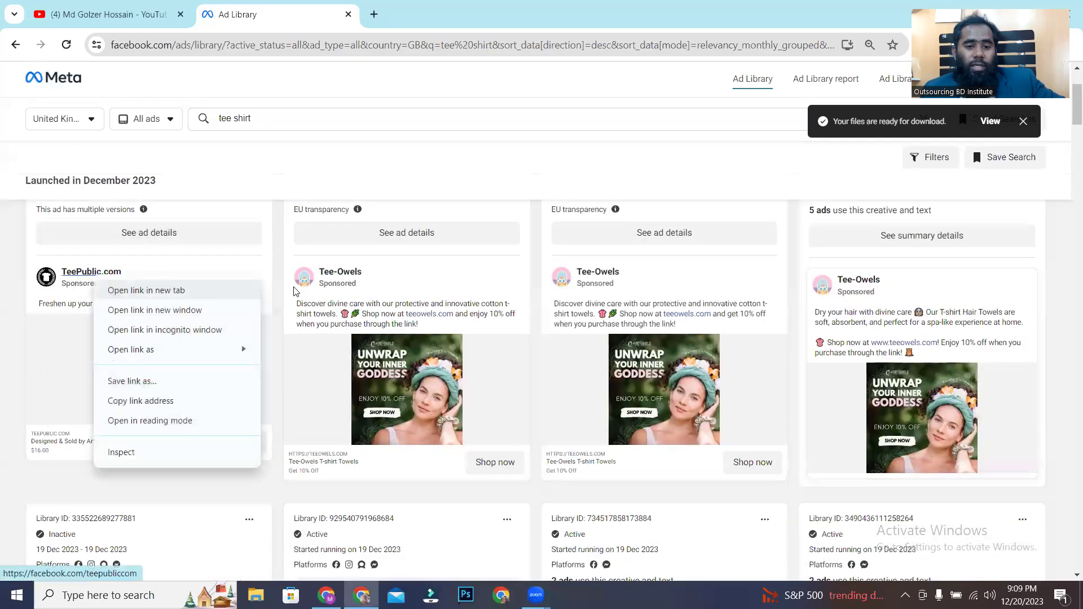
pyautogui.press('Return')
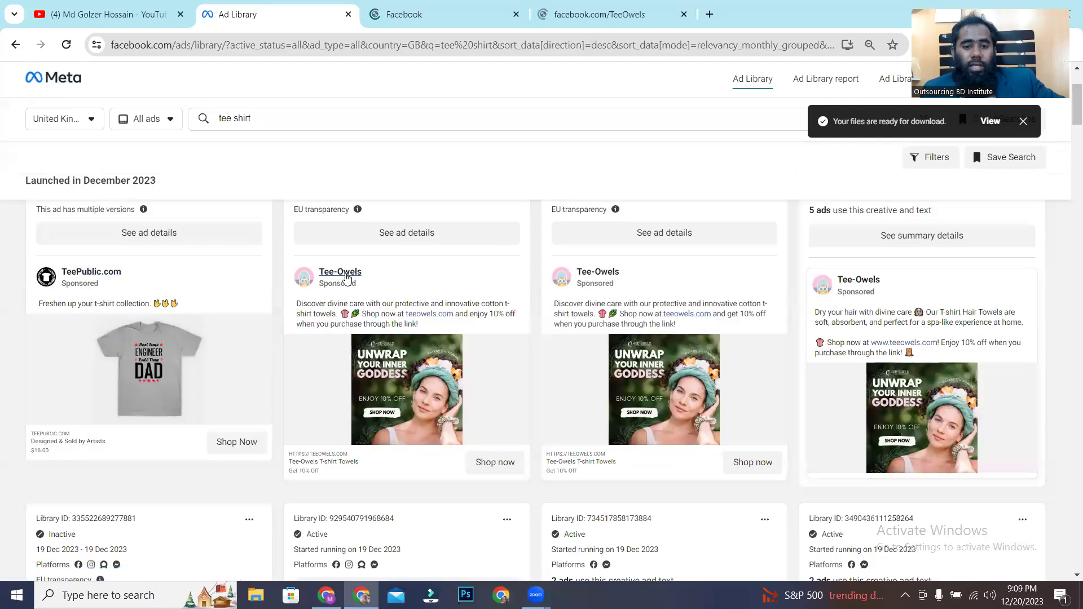
# Open the HYPer Nature Apparel and Iron Savage Apparel advertiser pages from their ads in new tabs
pyautogui.scroll(-9, 872, 306)
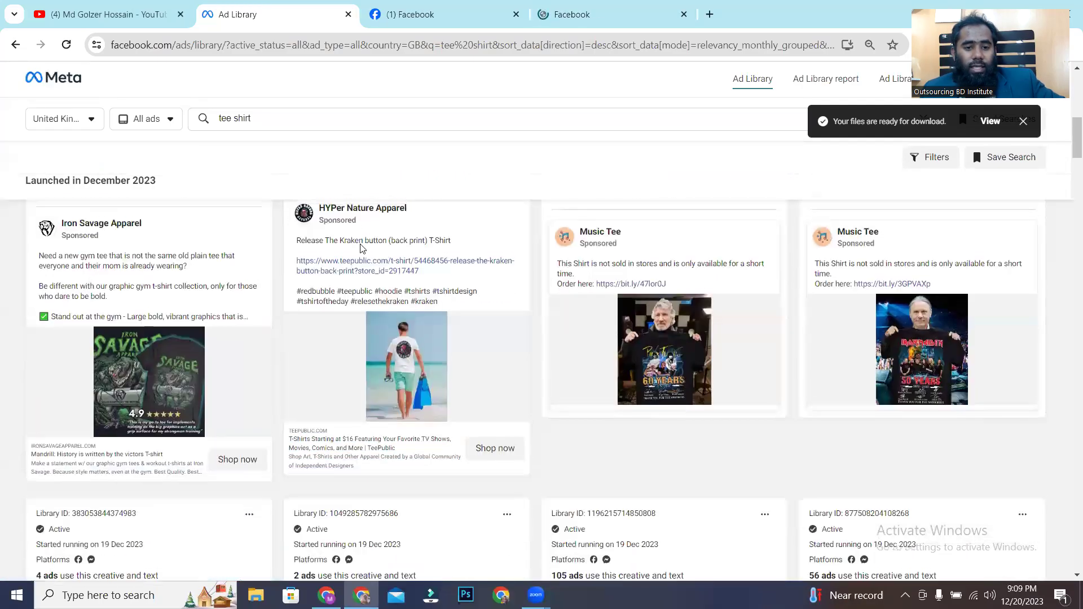
pyautogui.scroll(1, 348, 256)
pyautogui.rightClick(372, 279)
pyautogui.click(398, 294)
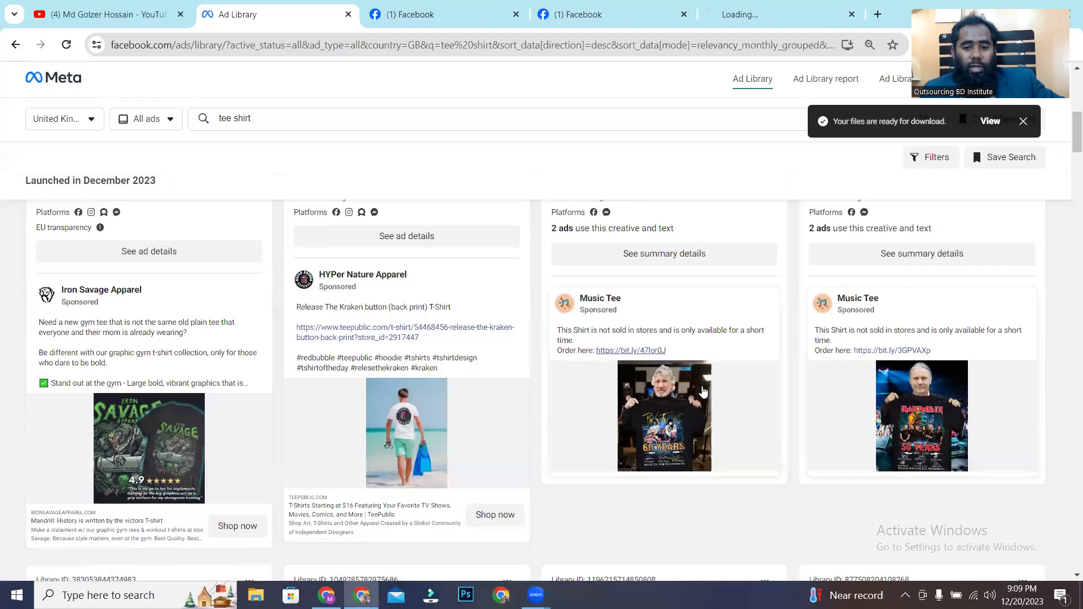
pyautogui.scroll(-10, 694, 393)
pyautogui.scroll(-15, 879, 341)
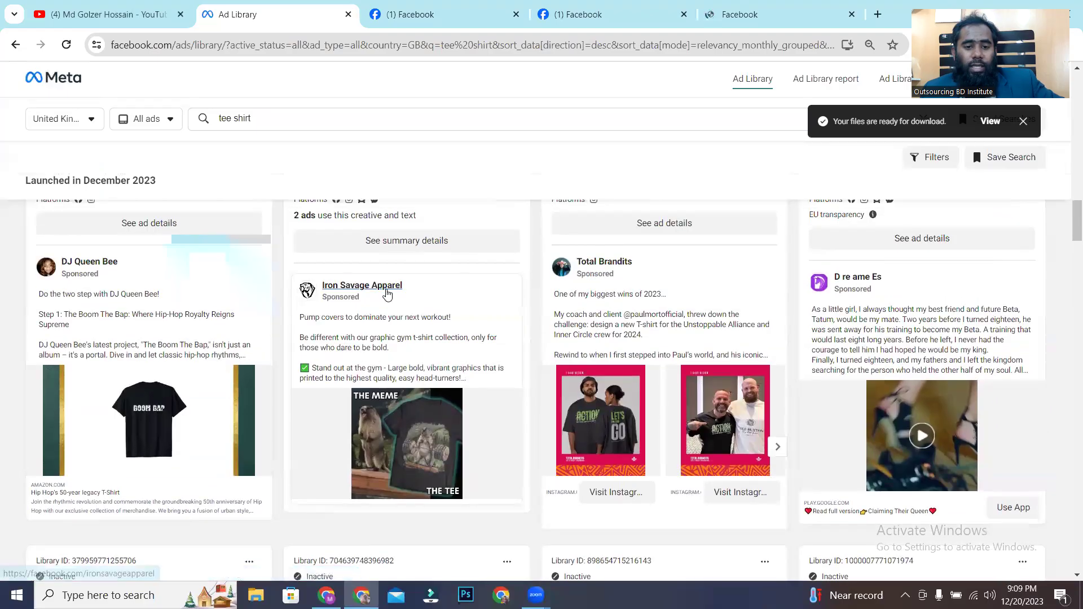
pyautogui.rightClick(388, 291)
pyautogui.click(416, 306)
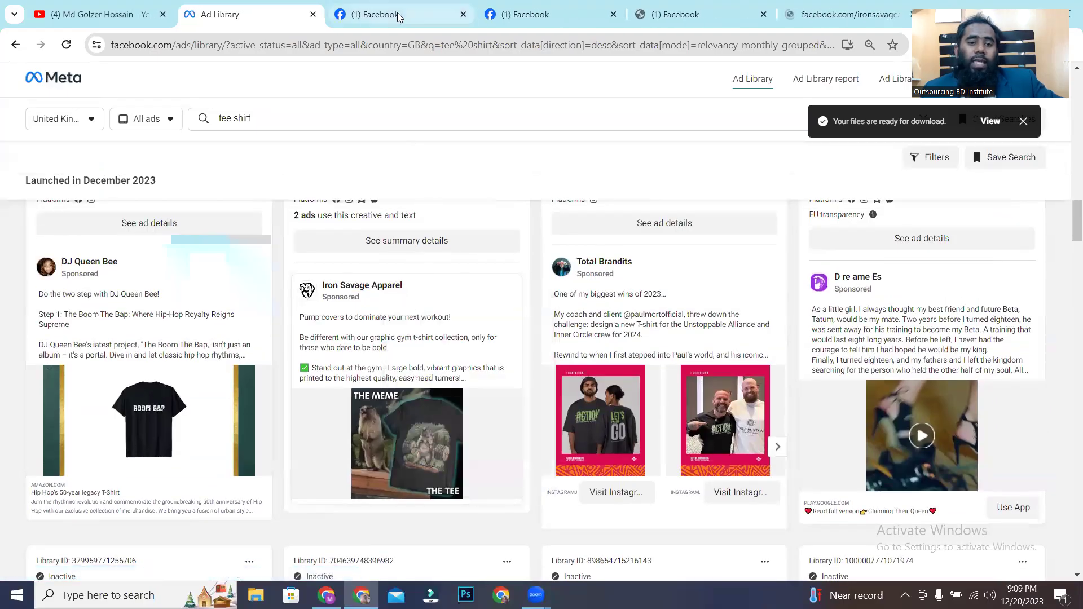
# Check the TeePublic.com Facebook page's followers and latest post date, and open its teepublic.com website in a new tab
pyautogui.click(398, 15)
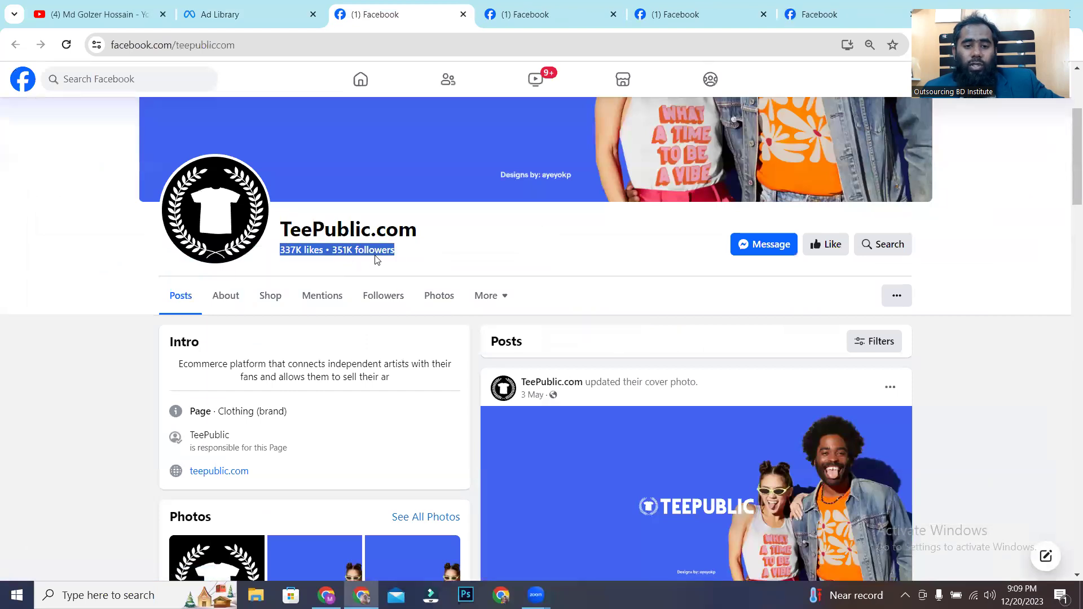
pyautogui.scroll(-1, 404, 251)
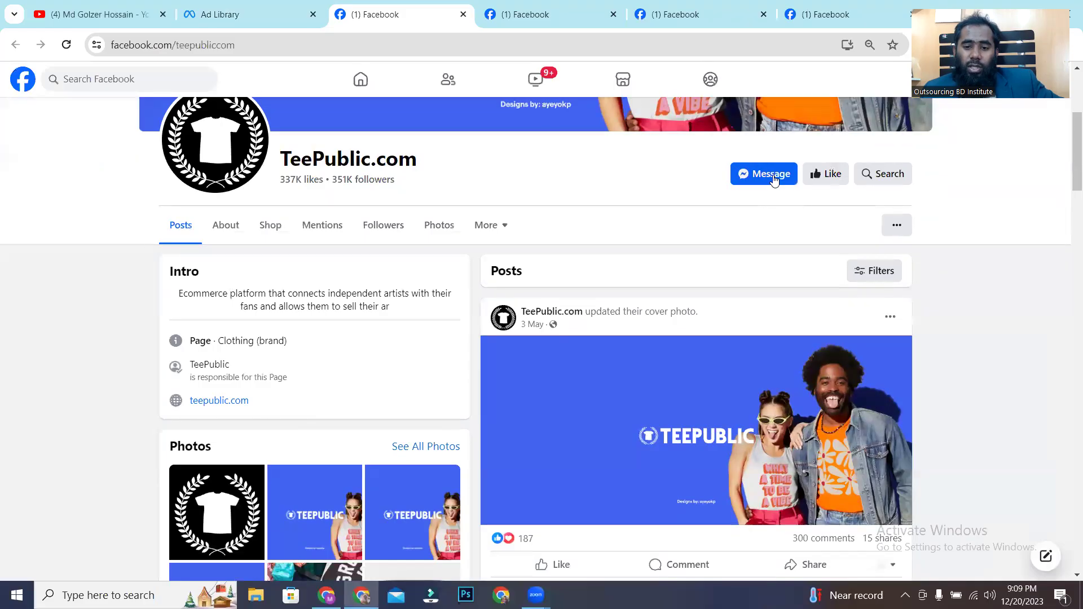
pyautogui.moveTo(531, 331)
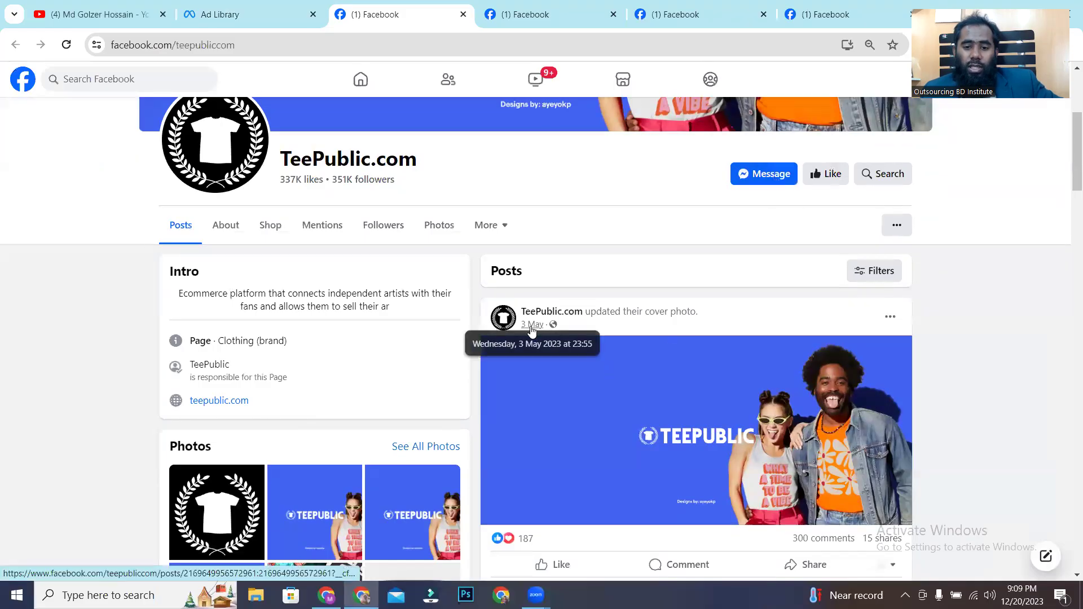
pyautogui.rightClick(218, 402)
pyautogui.click(334, 229)
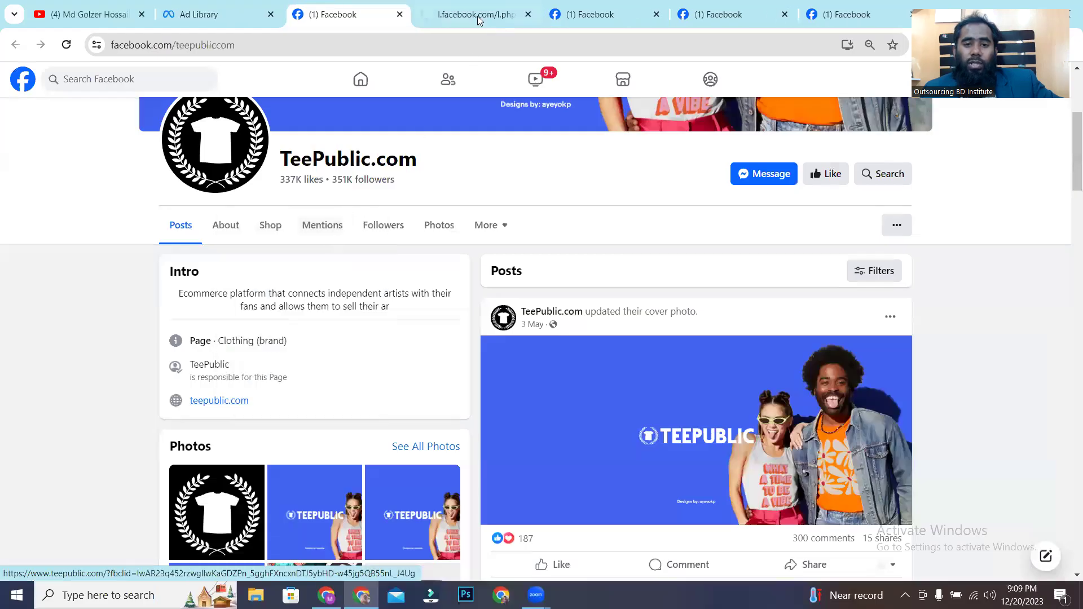
pyautogui.click(478, 21)
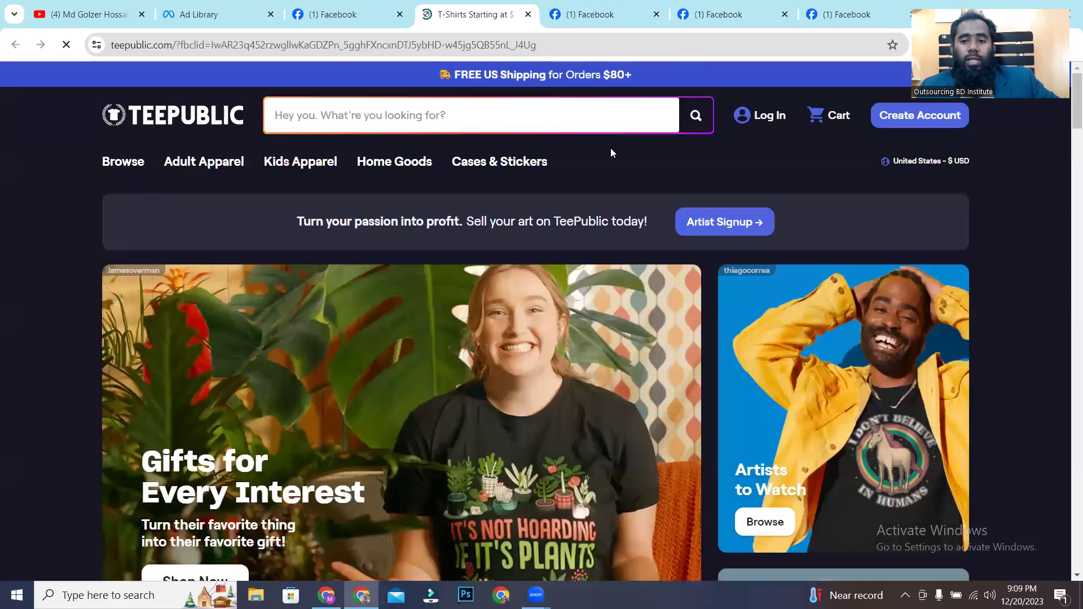
# Look through the TeePublic website's best sellers, artist spotlight and product sections down to the footer's social links
pyautogui.scroll(-10, 582, 311)
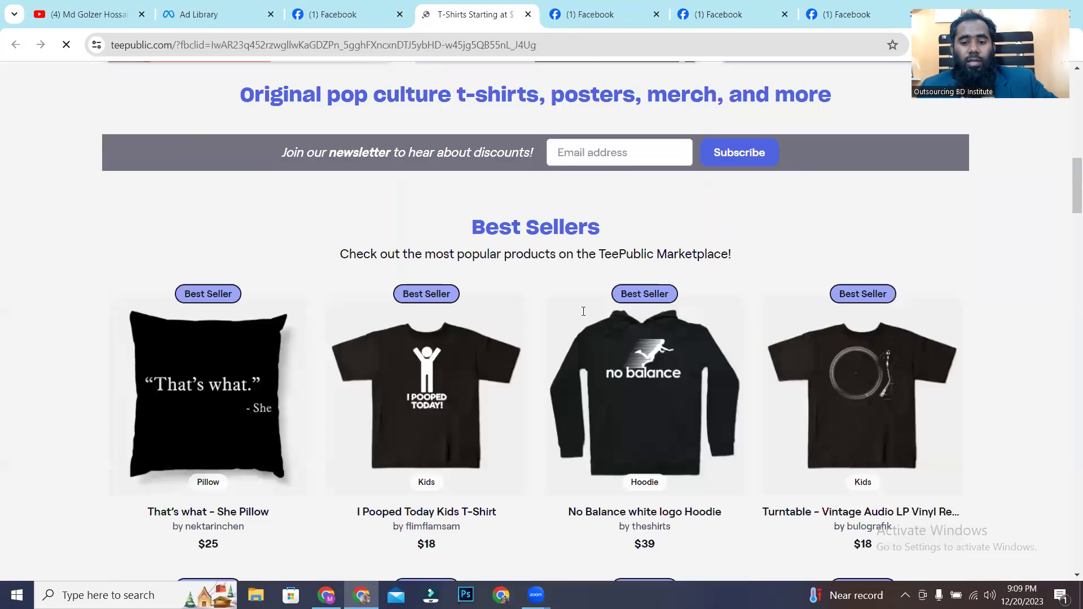
pyautogui.scroll(-15, 583, 311)
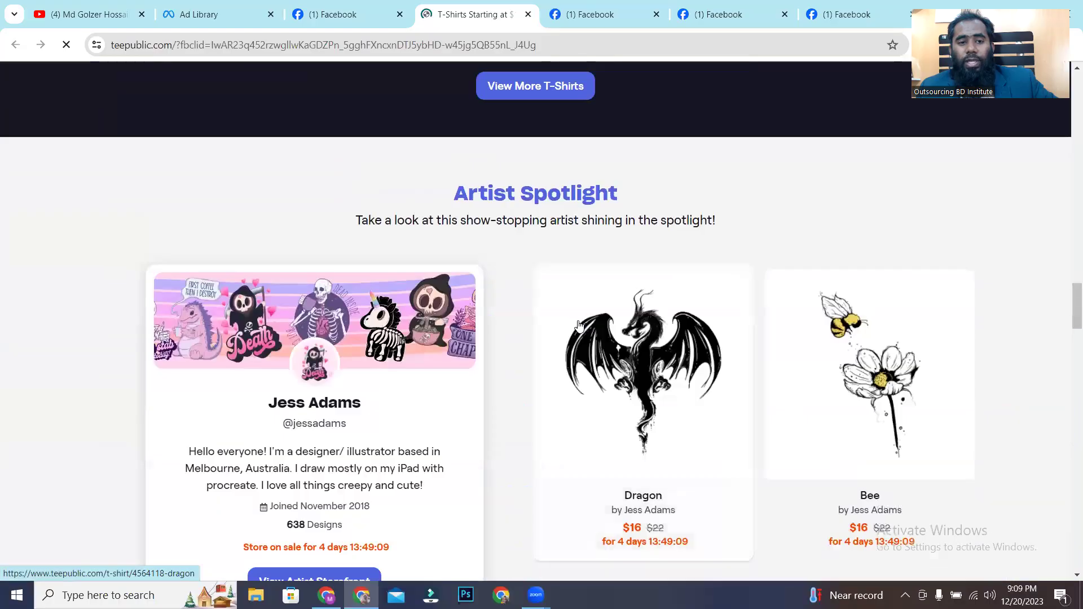
pyautogui.scroll(-15, 579, 325)
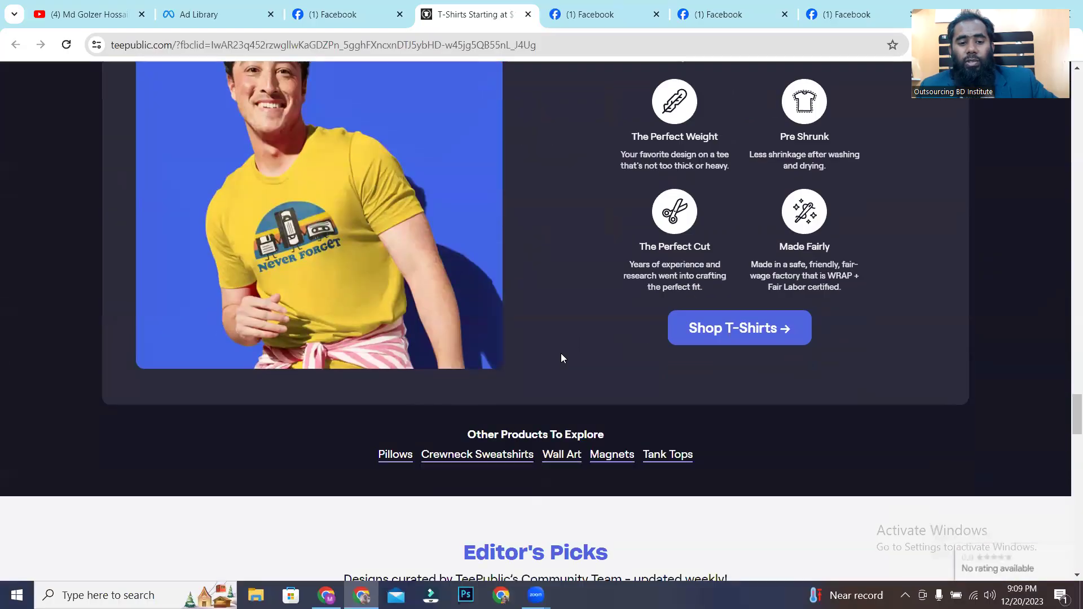
pyautogui.scroll(-15, 561, 357)
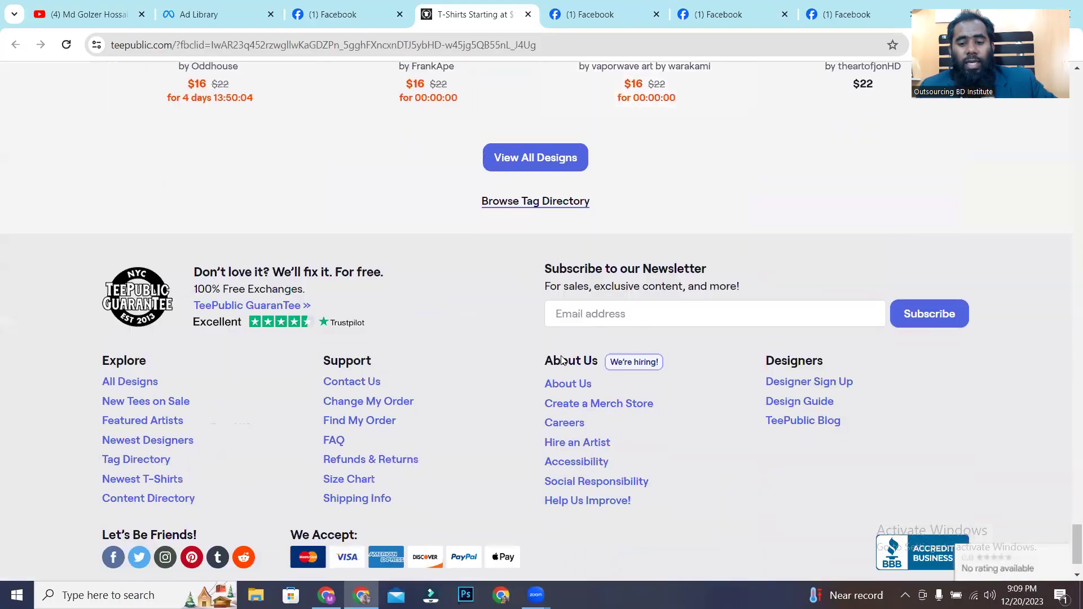
pyautogui.scroll(-1, 562, 360)
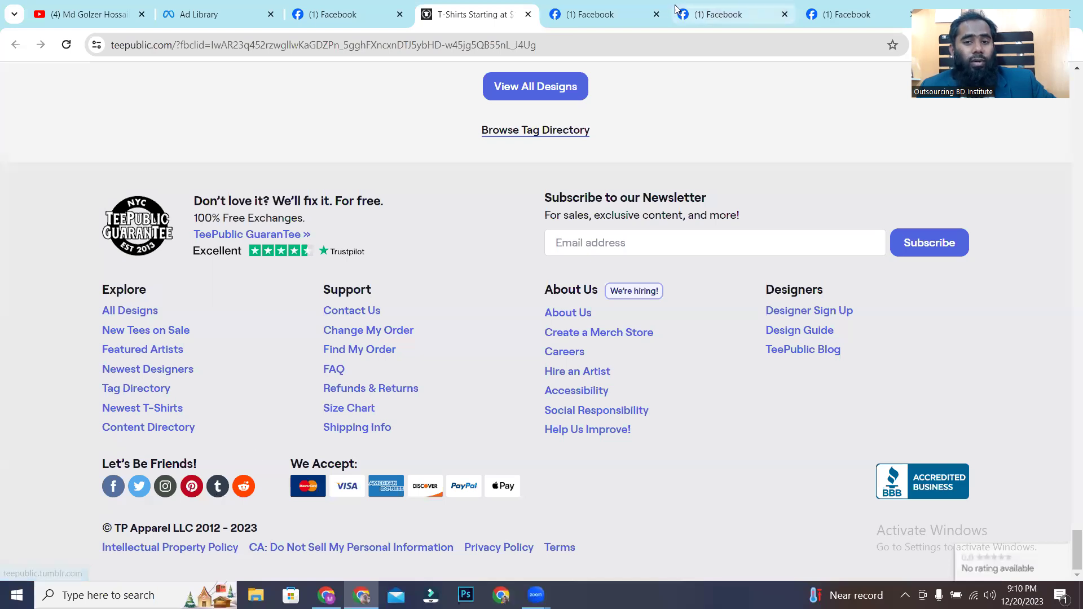
# Check the Tee-Owels Facebook page's intro and open the teeowels.com website from it
pyautogui.click(597, 14)
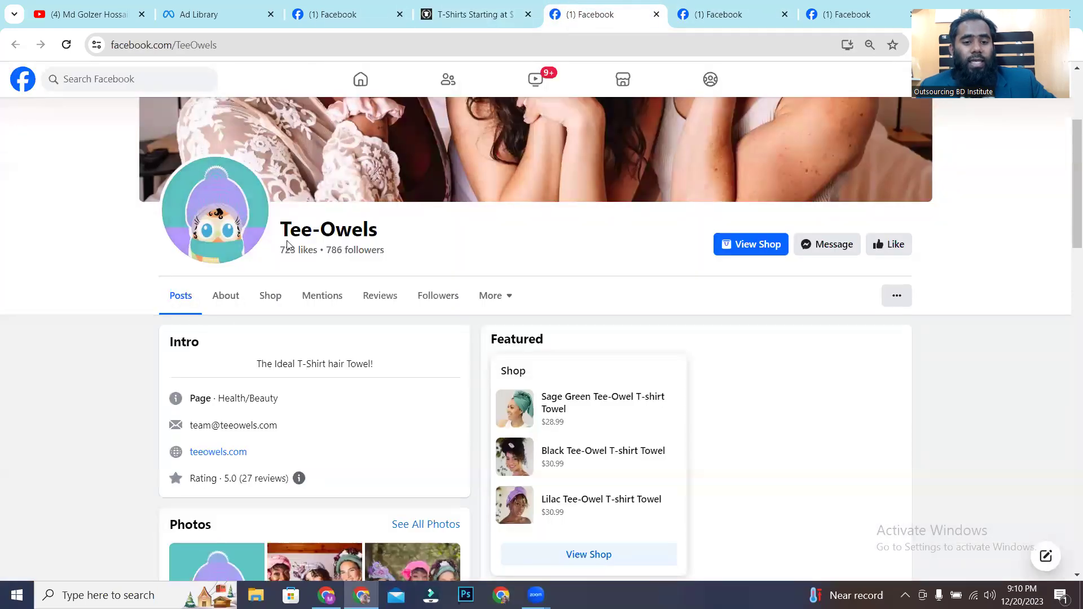
pyautogui.scroll(-4, 320, 260)
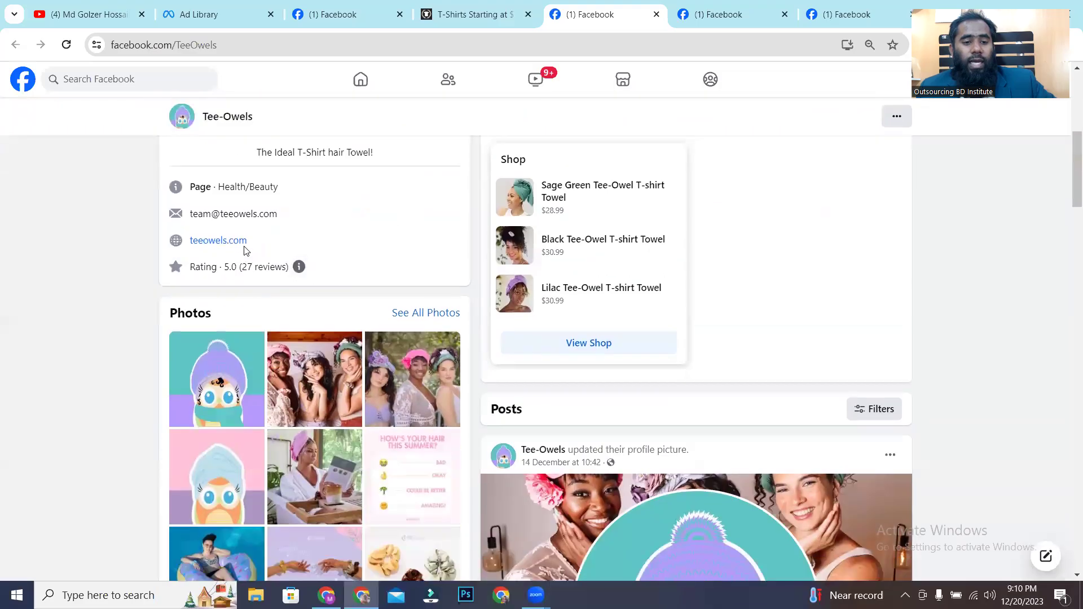
pyautogui.click(234, 242)
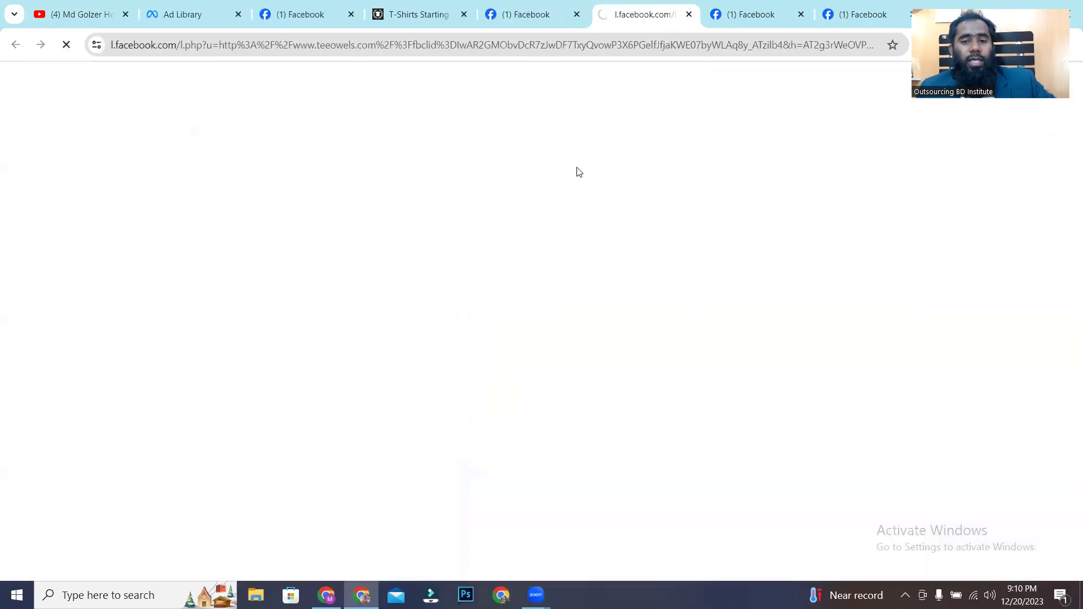
# Check the Tee-Owels Facebook page's like and follower counts and look through its recent posts
pyautogui.click(530, 14)
pyautogui.scroll(5, 453, 273)
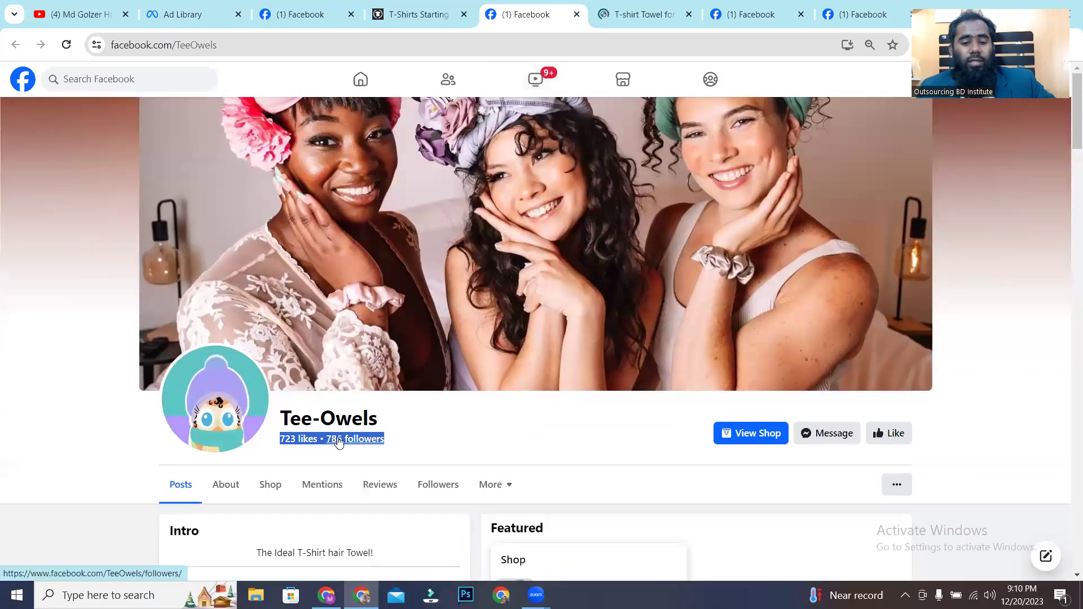
pyautogui.scroll(-15, 338, 442)
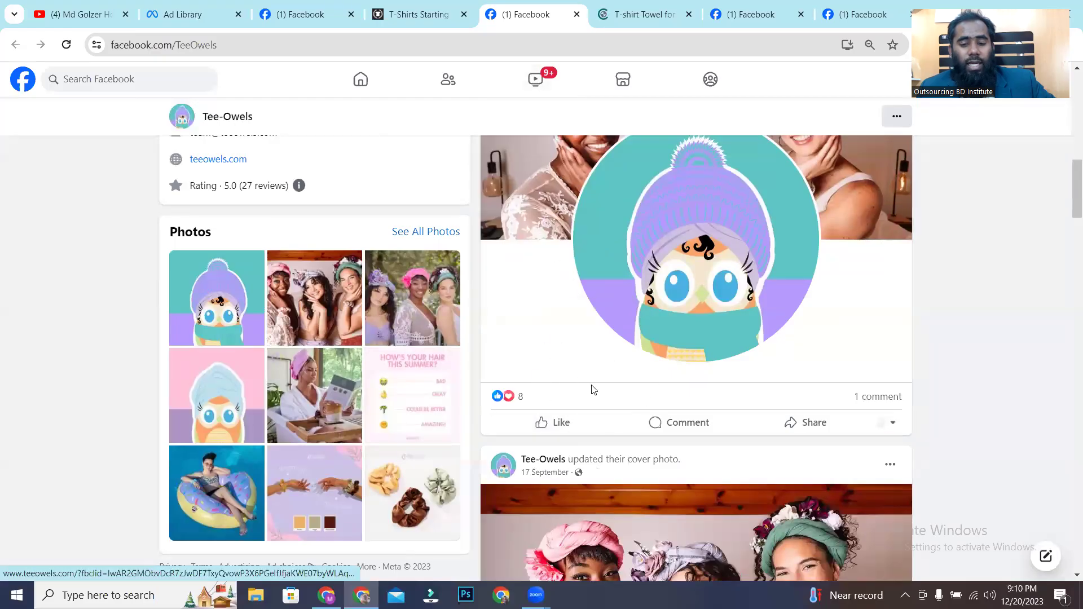
# Open the LinkedIn link on the Tee-Owels website and close the resulting page
pyautogui.click(626, 14)
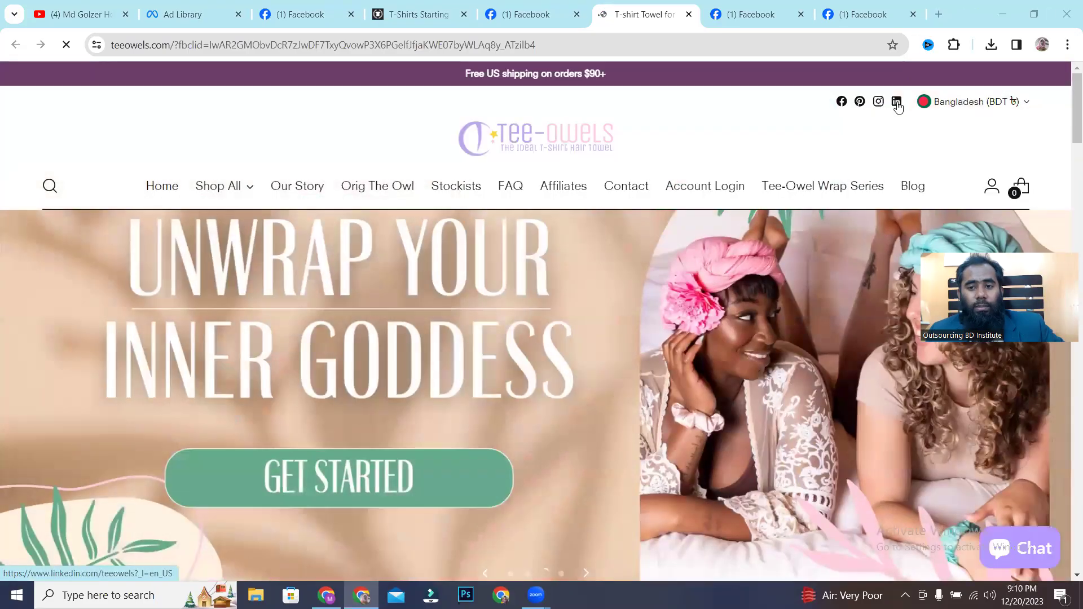
pyautogui.click(896, 102)
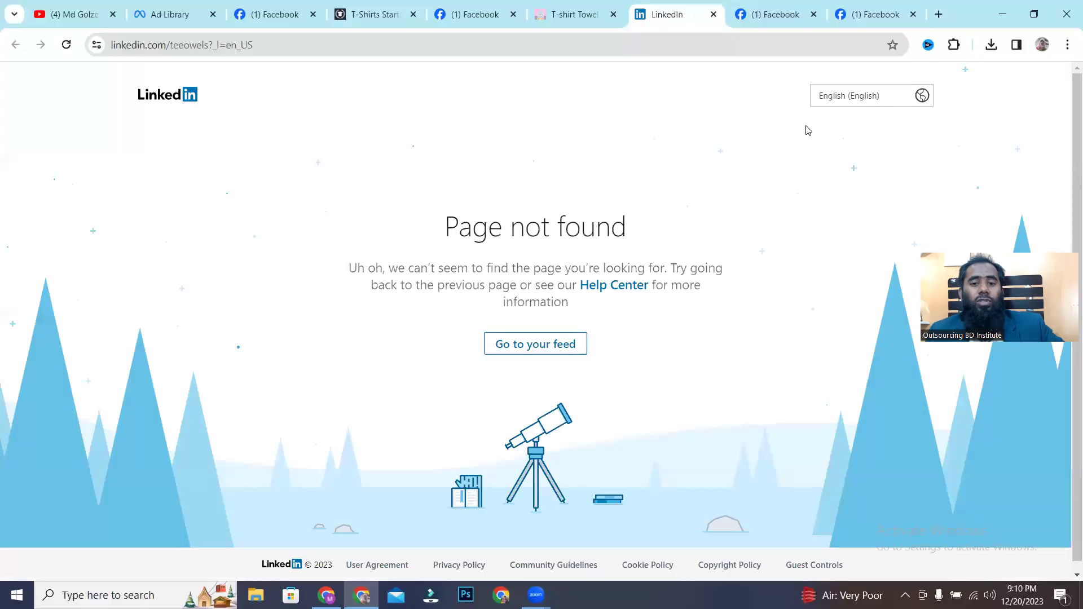
pyautogui.scroll(-1, 485, 302)
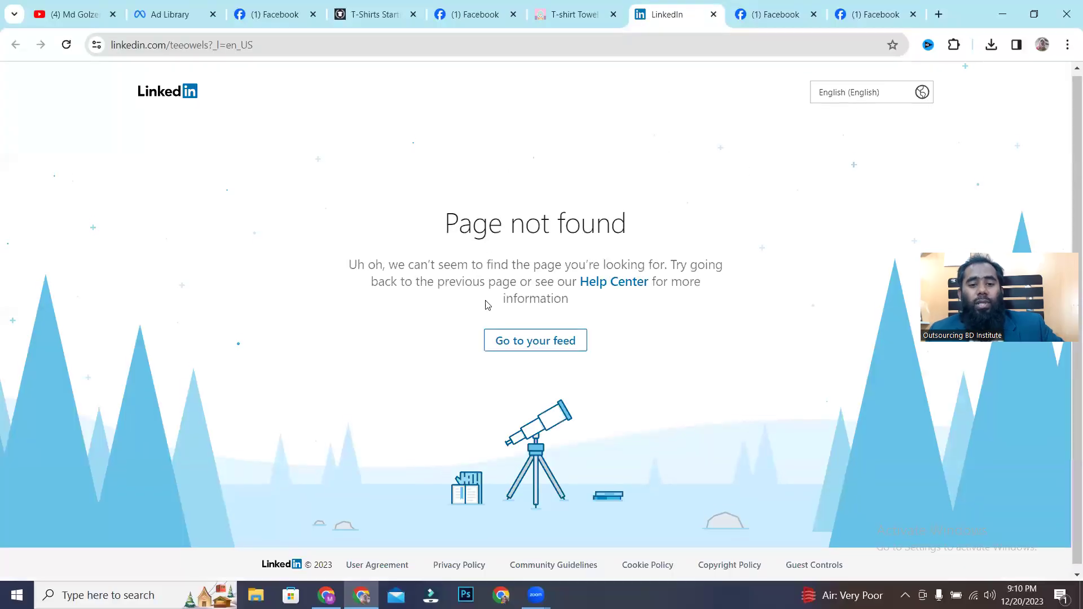
pyautogui.click(713, 16)
pyautogui.click(723, 97)
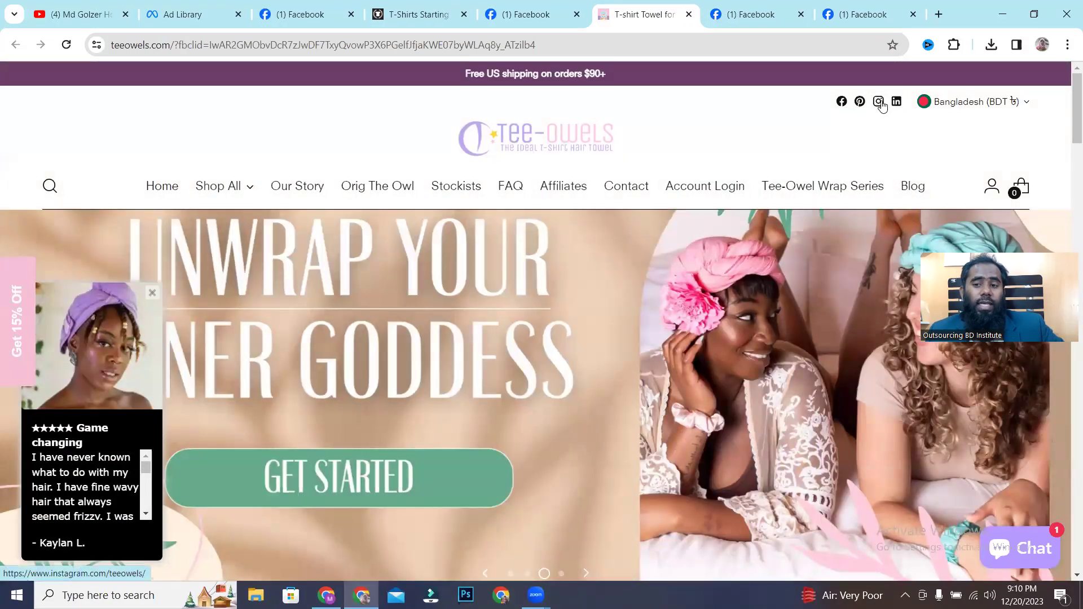
# View Tee-Owels' Instagram profile and posts from its website, and close both the profile and the website
pyautogui.click(879, 102)
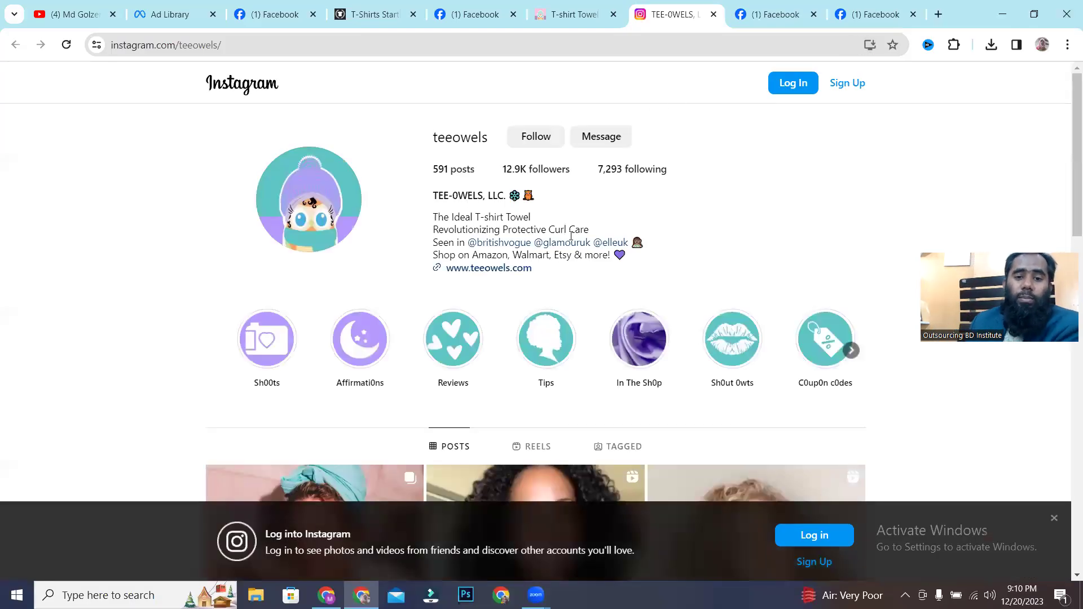
pyautogui.scroll(-8, 571, 236)
pyautogui.scroll(8, 648, 323)
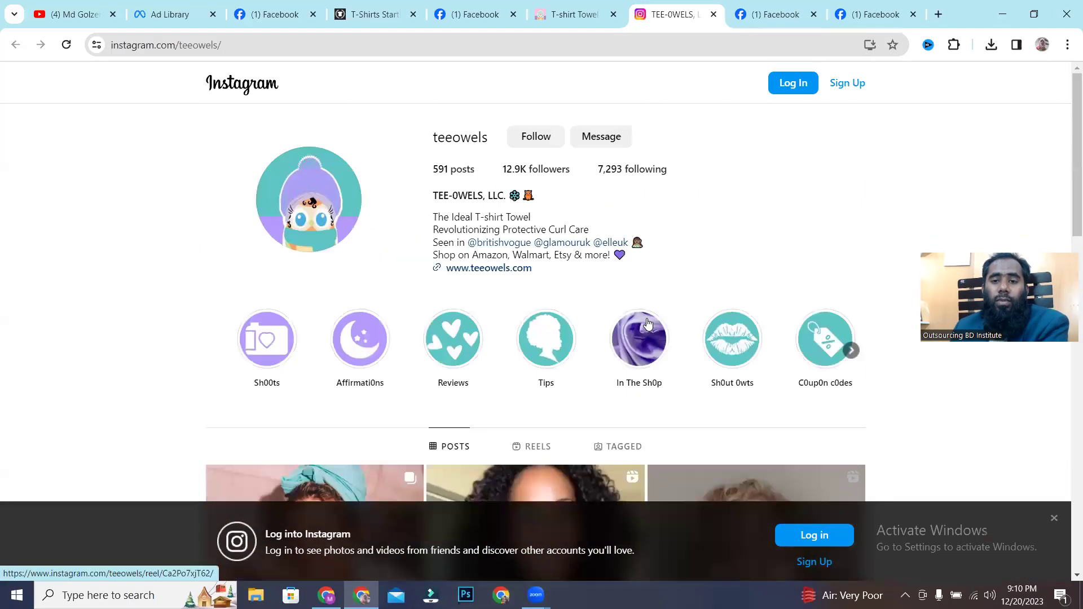
pyautogui.click(714, 14)
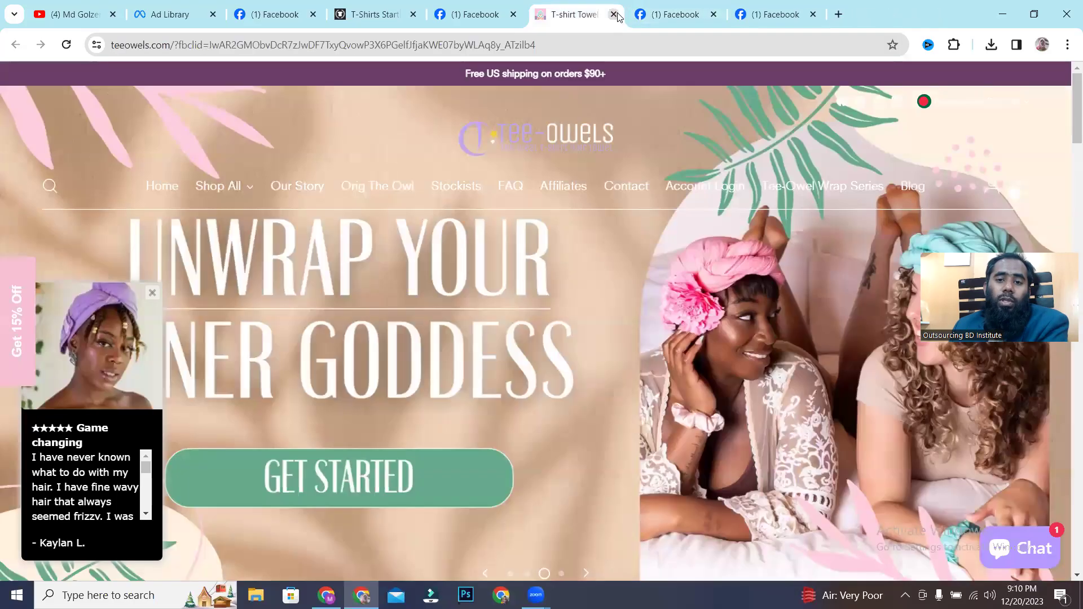
pyautogui.click(614, 14)
# Return to the Ad Library and search the United Kingdom ads for "video"
pyautogui.click(364, 17)
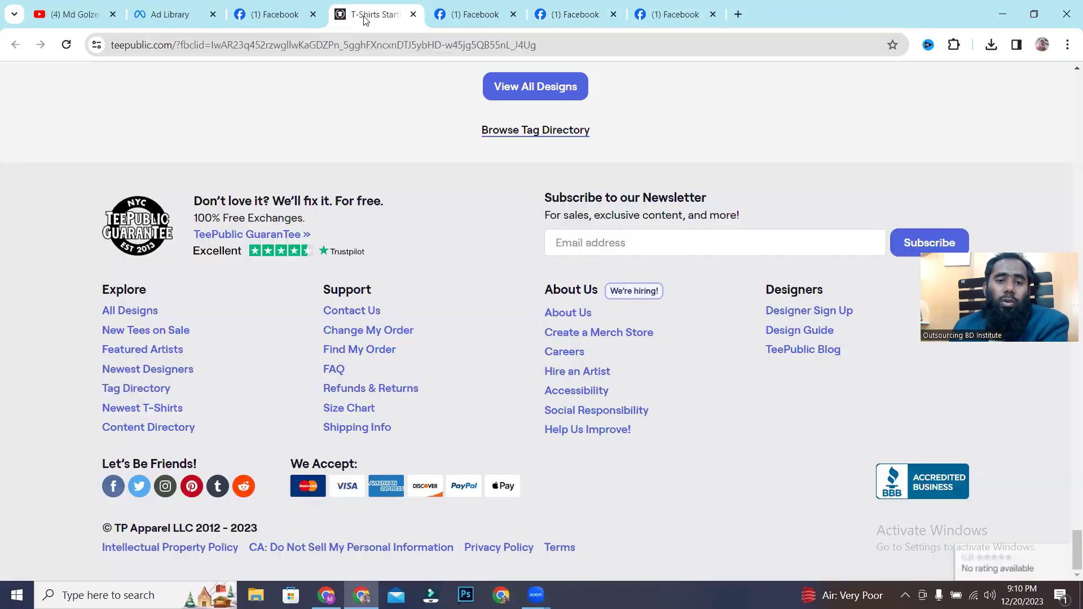
pyautogui.click(247, 19)
pyautogui.click(169, 14)
pyautogui.scroll(3, 392, 443)
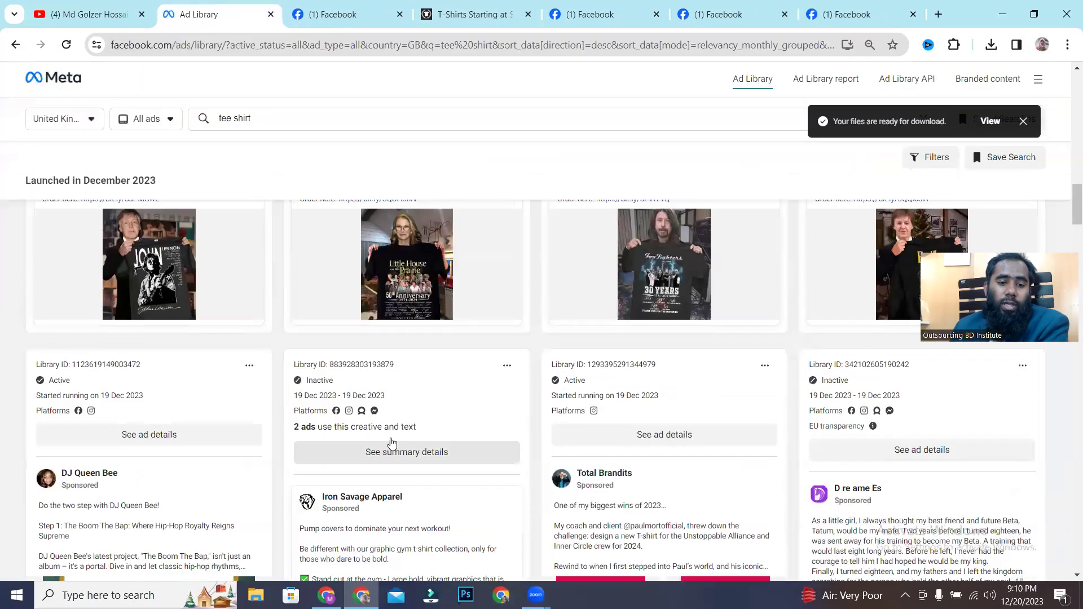
pyautogui.scroll(10, 392, 443)
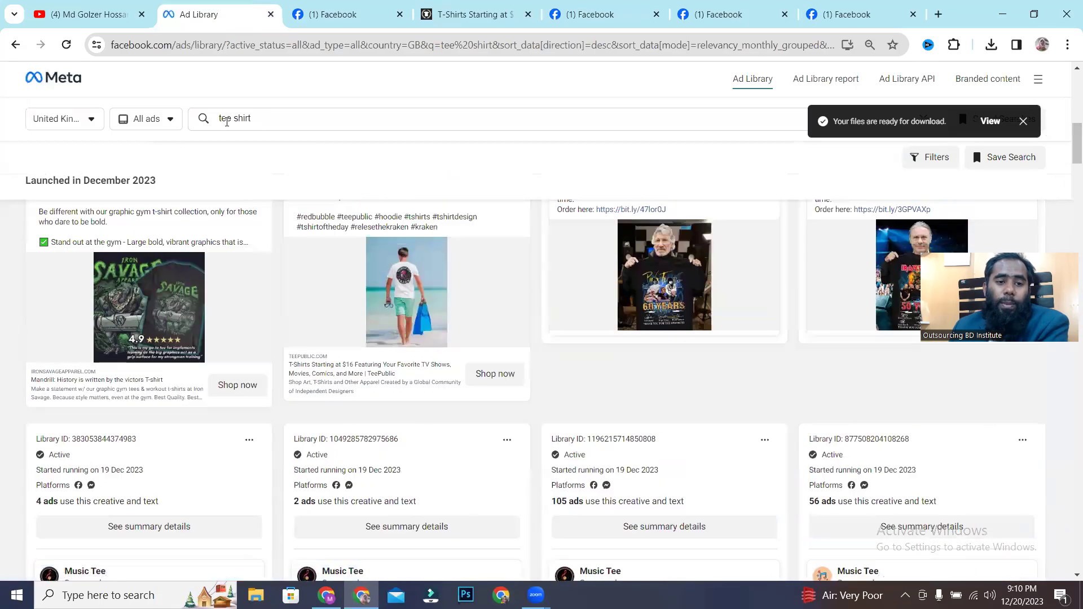
pyautogui.click(199, 113)
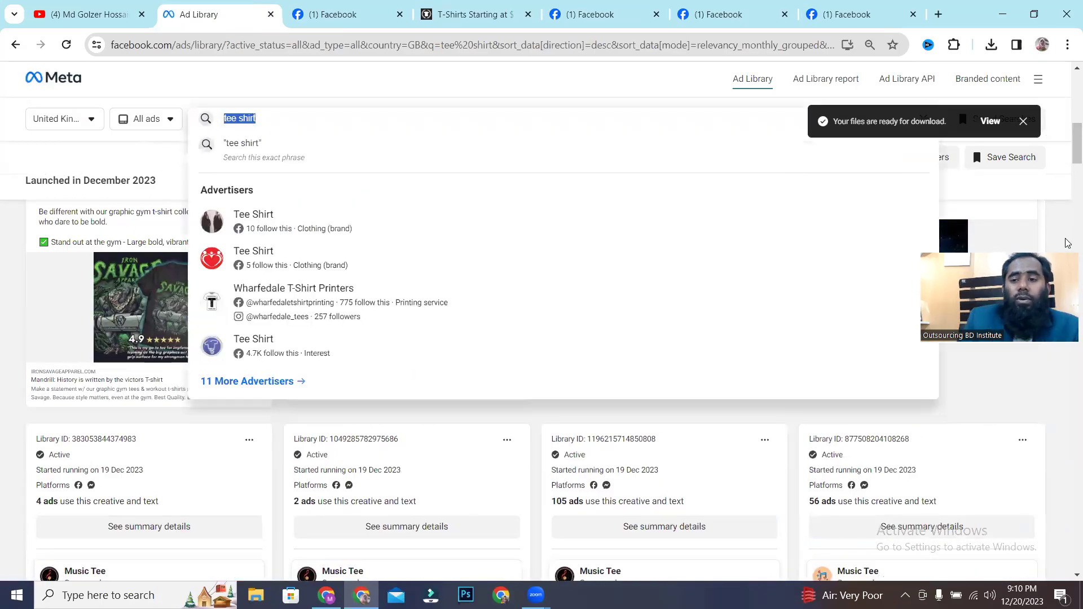
pyautogui.write('video')
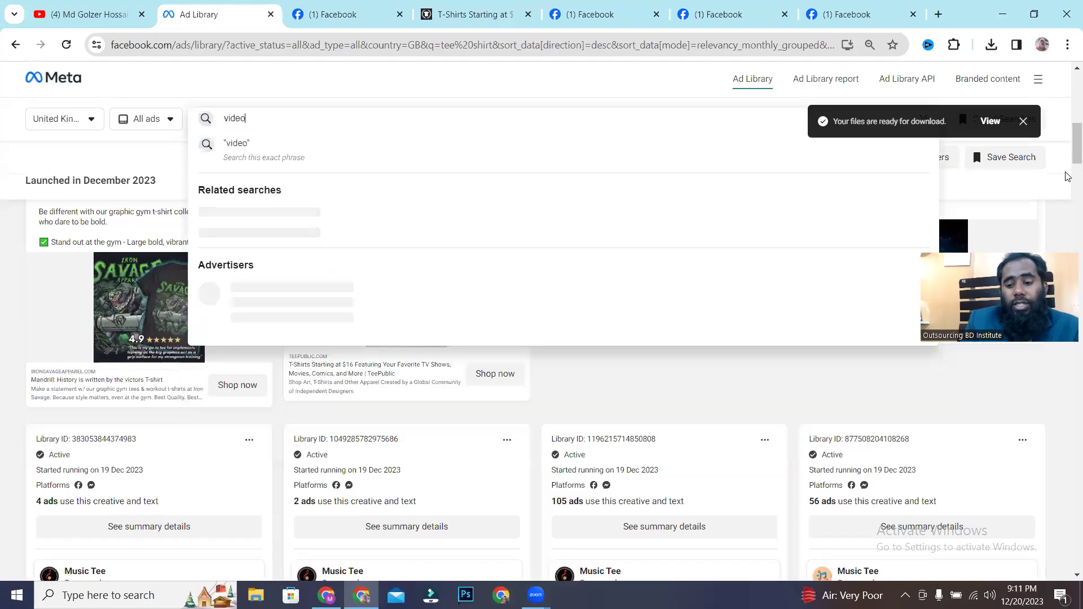
pyautogui.press('Return')
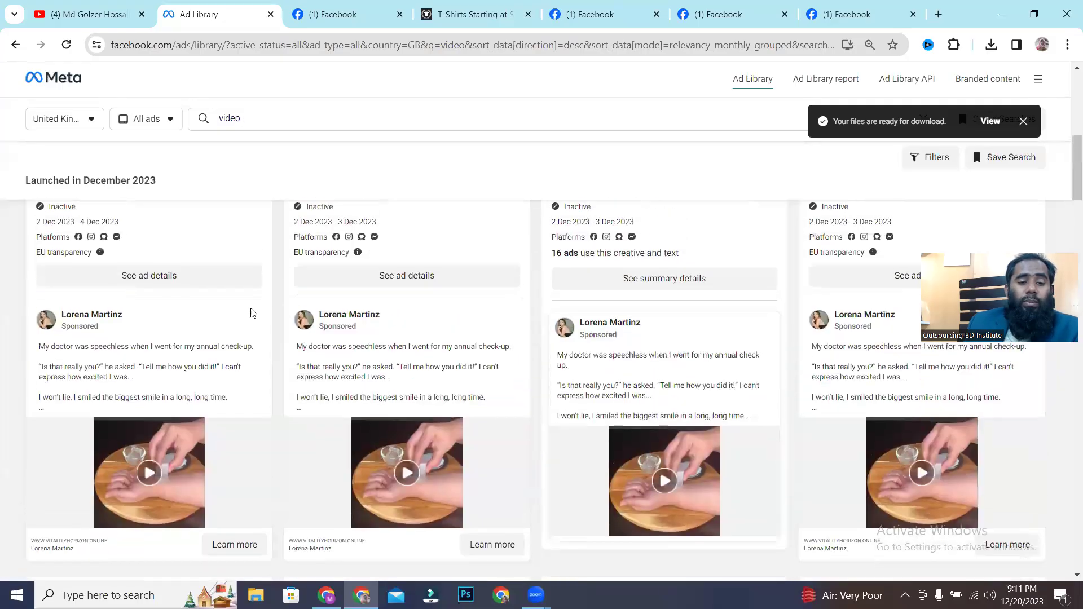
# Browse the video ads and open the advertiser page of a November 2023 ice hack ad in a new tab
pyautogui.scroll(-1, 568, 489)
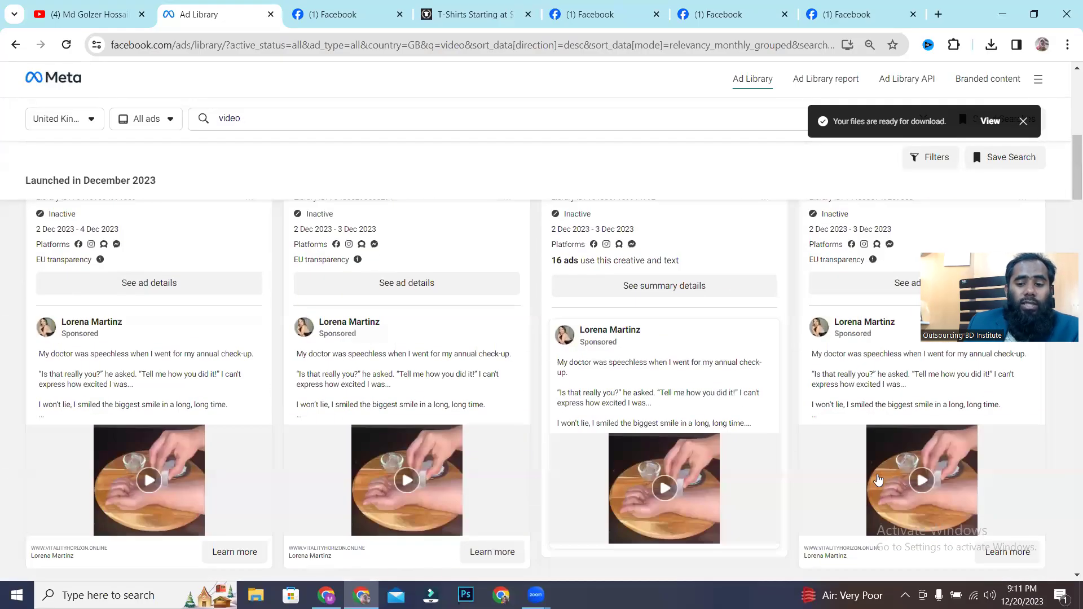
pyautogui.scroll(3, 878, 480)
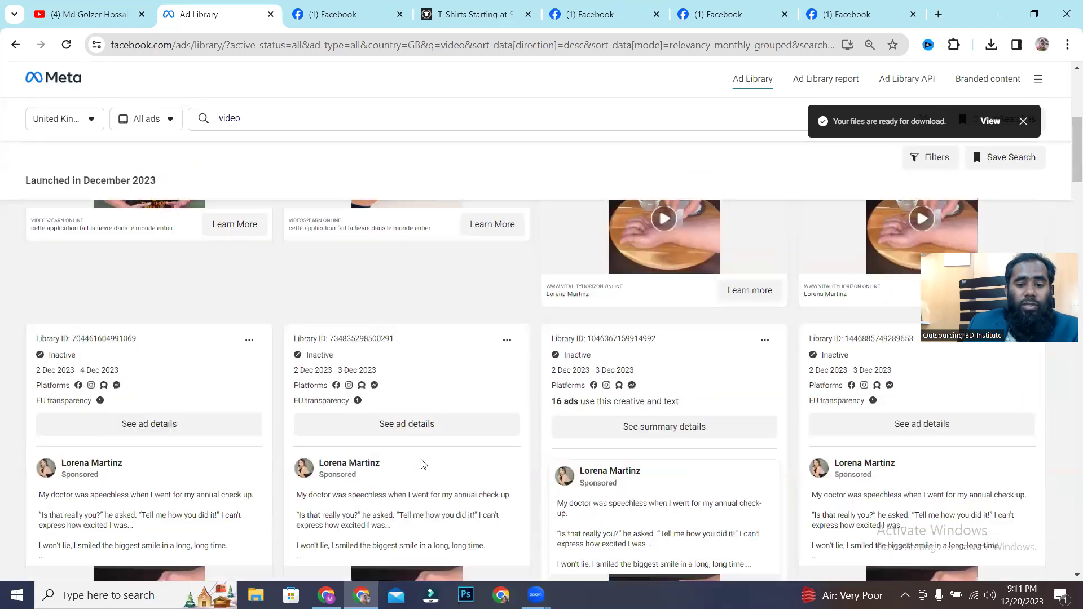
pyautogui.scroll(-10, 423, 463)
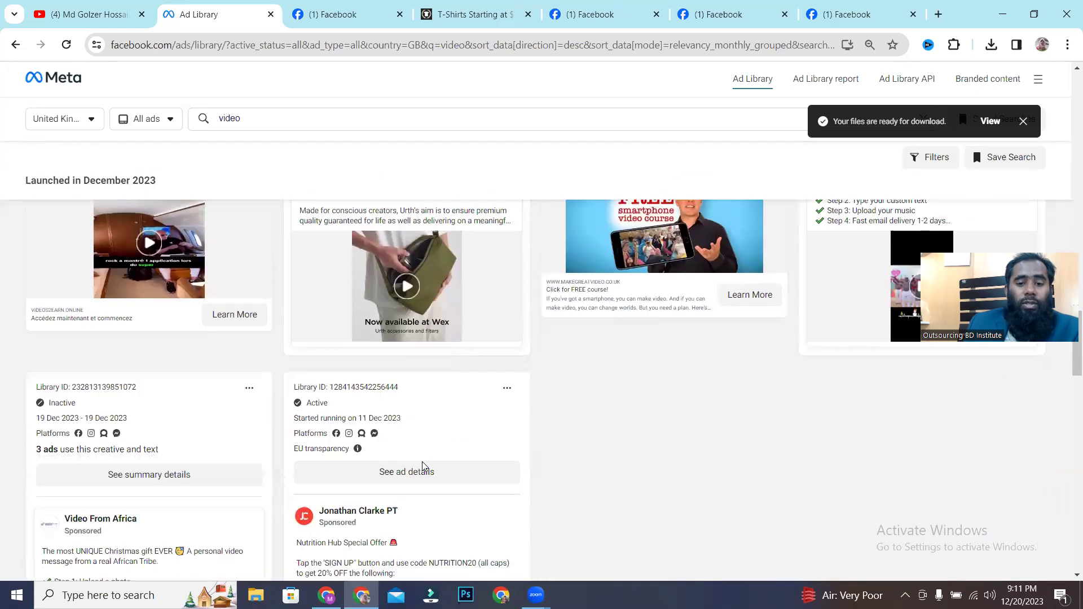
pyautogui.scroll(-10, 422, 466)
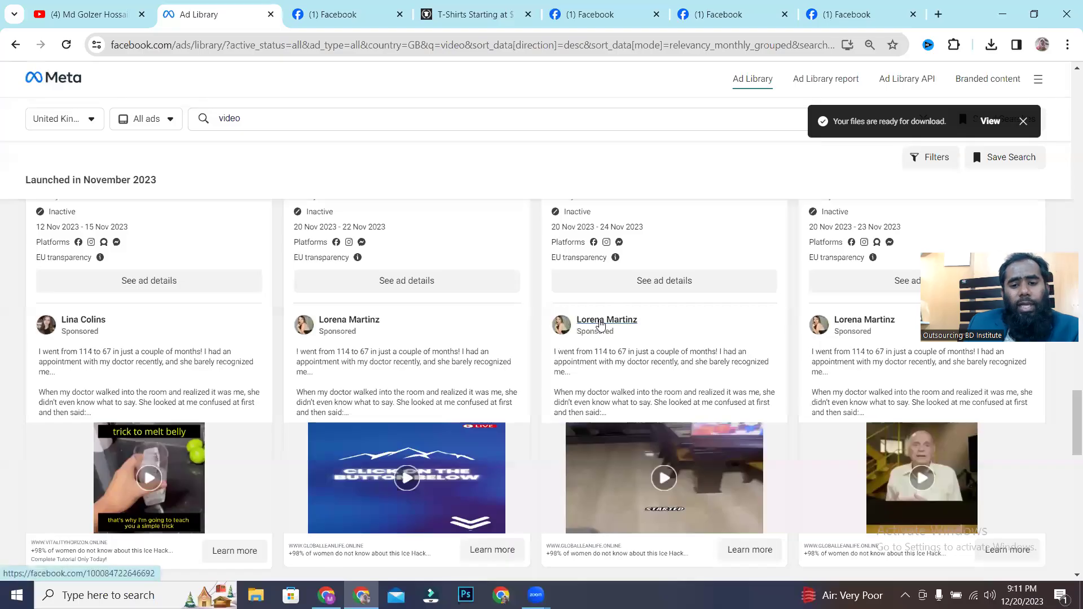
pyautogui.rightClick(601, 325)
pyautogui.click(631, 337)
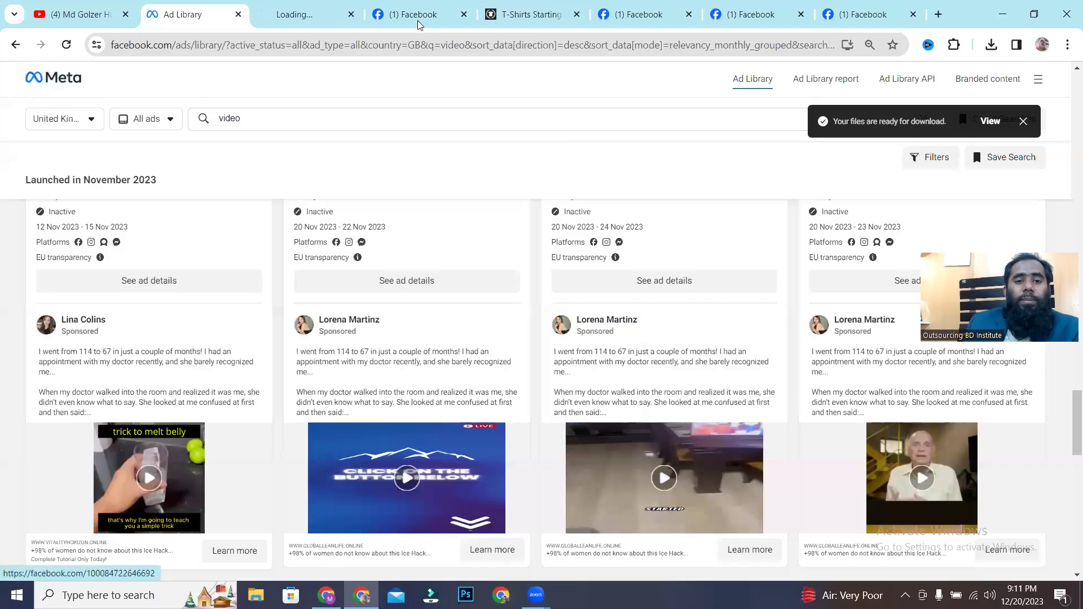
pyautogui.click(307, 14)
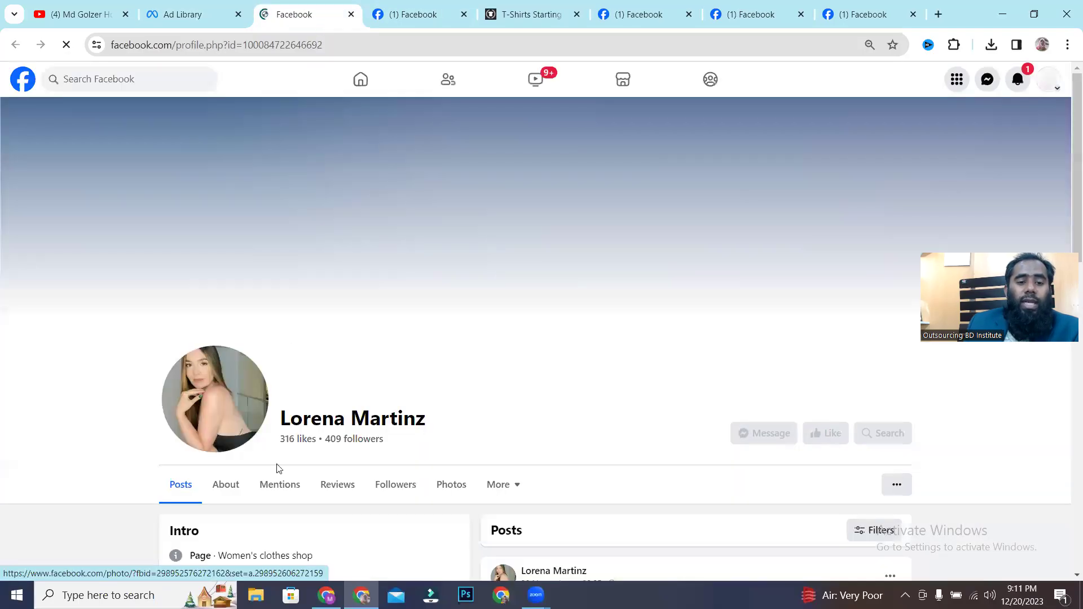
# Check the women's clothes shop page's posts, intro and About contact information, and close the page
pyautogui.scroll(-6, 276, 469)
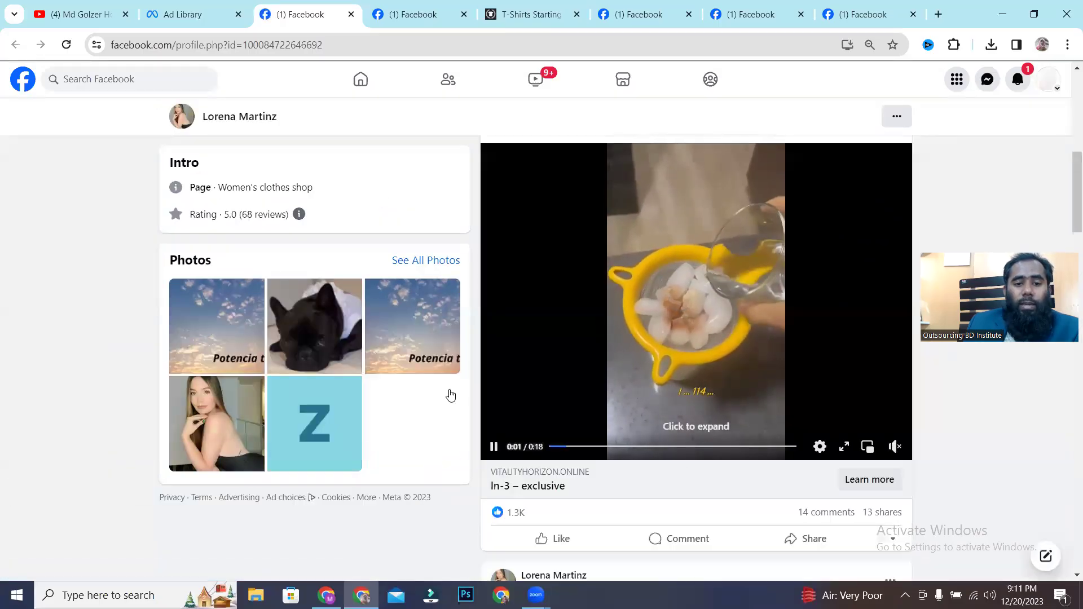
pyautogui.scroll(1, 285, 325)
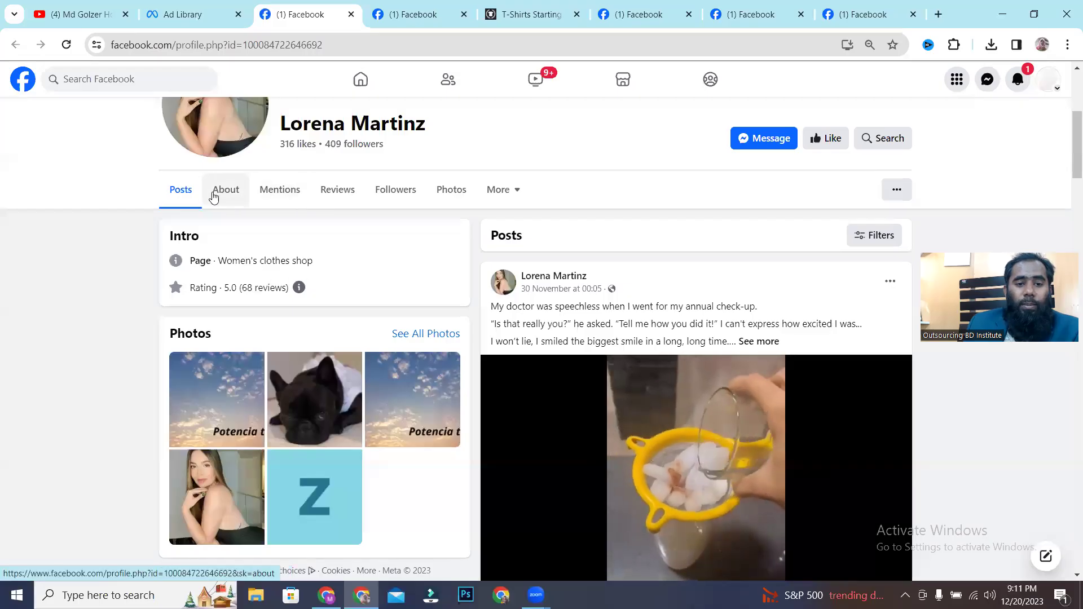
pyautogui.click(223, 191)
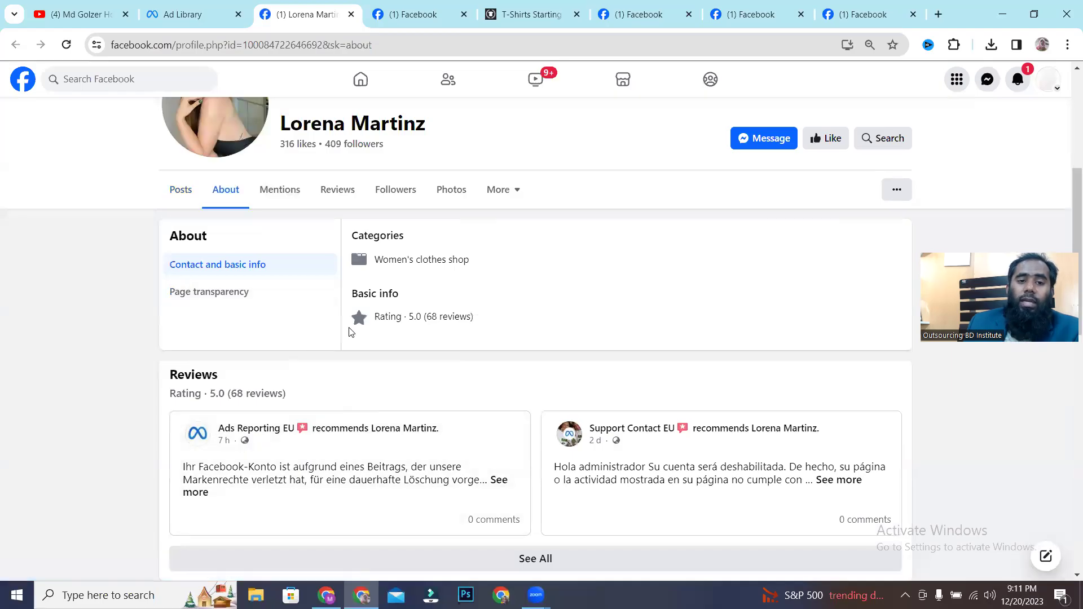
pyautogui.click(351, 14)
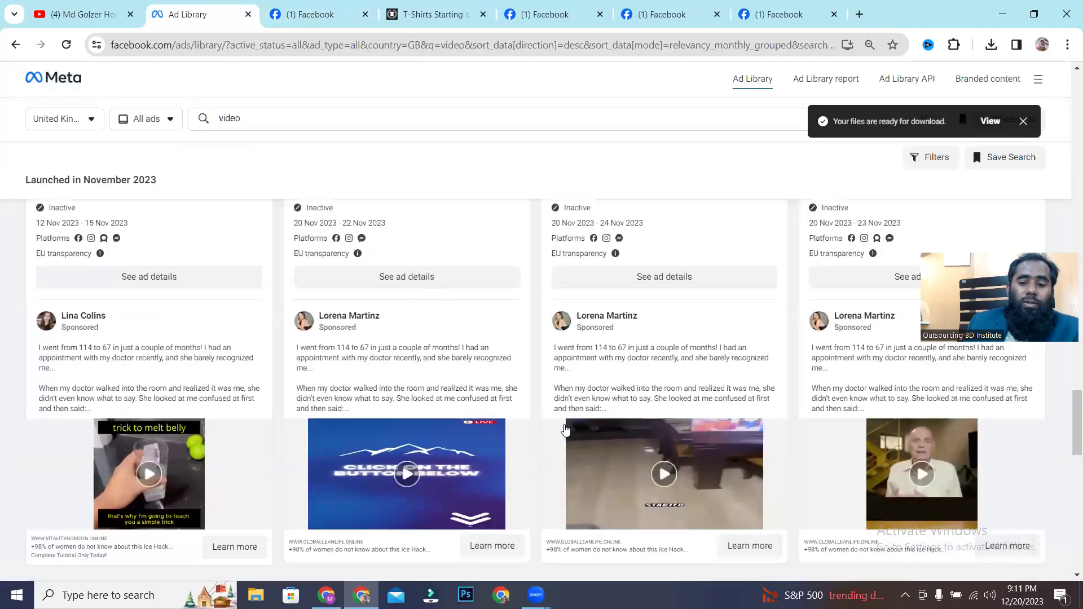
# Play the realtors' 3-day virtual workshop video ad and open its advertiser's Facebook page in a new tab
pyautogui.scroll(-5, 672, 382)
pyautogui.scroll(-8, 243, 408)
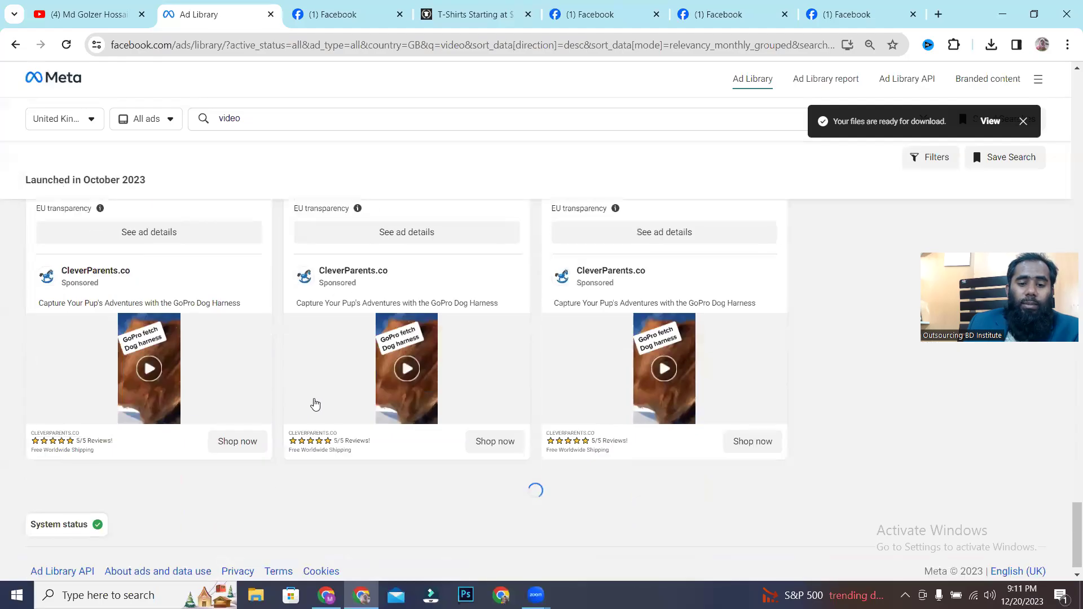
pyautogui.rightClick(406, 347)
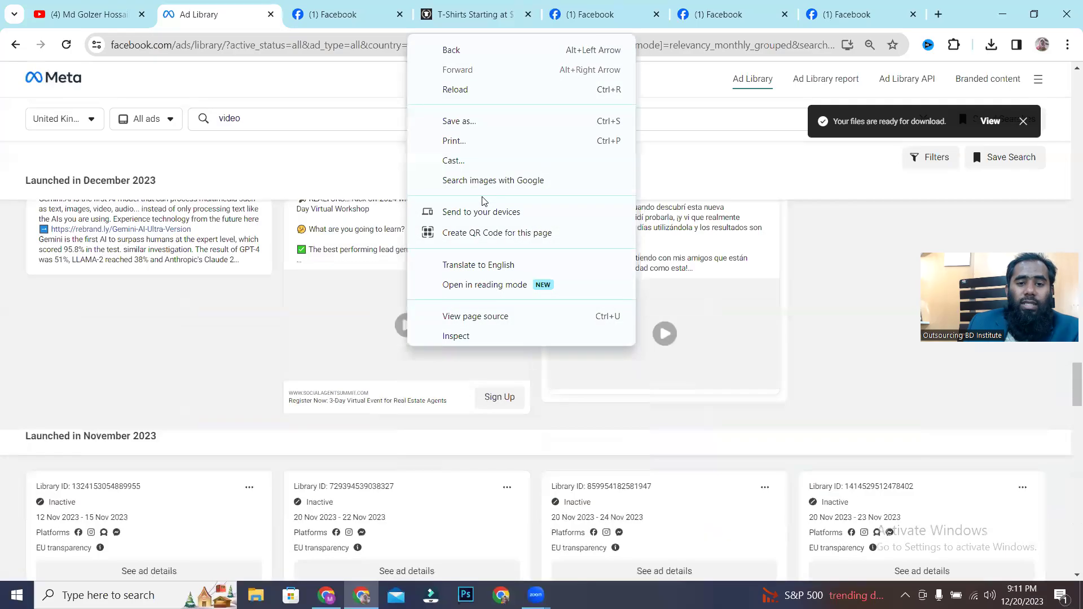
pyautogui.click(398, 368)
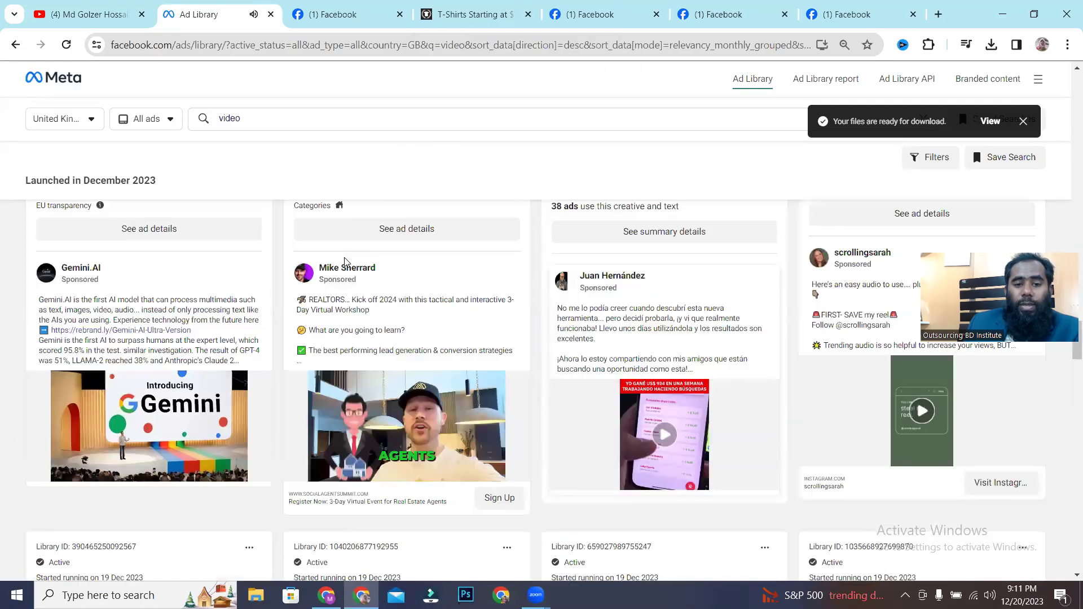
pyautogui.middleClick(346, 273)
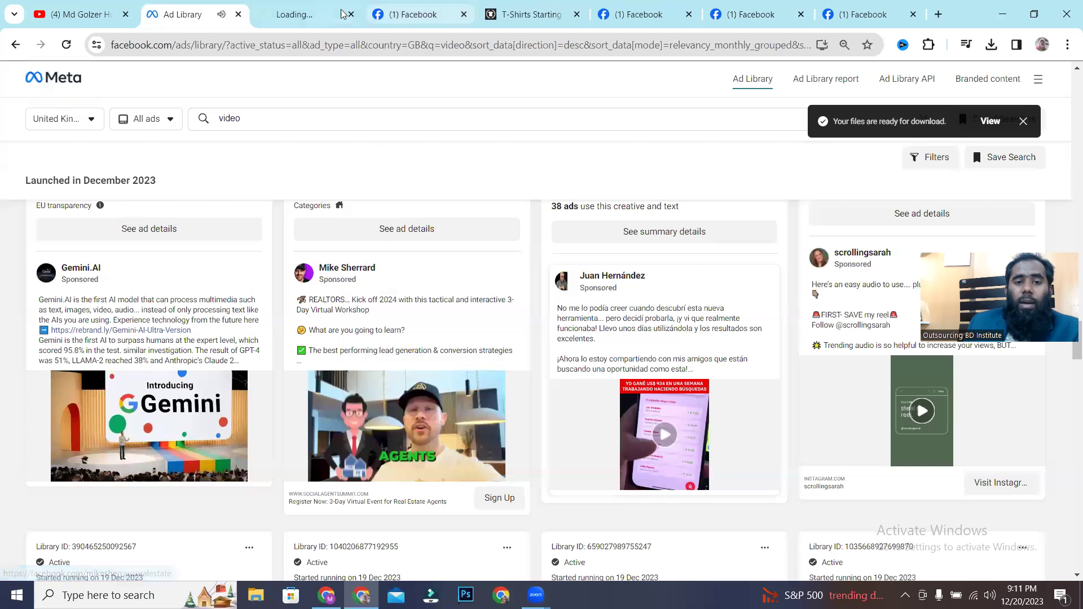
pyautogui.click(332, 12)
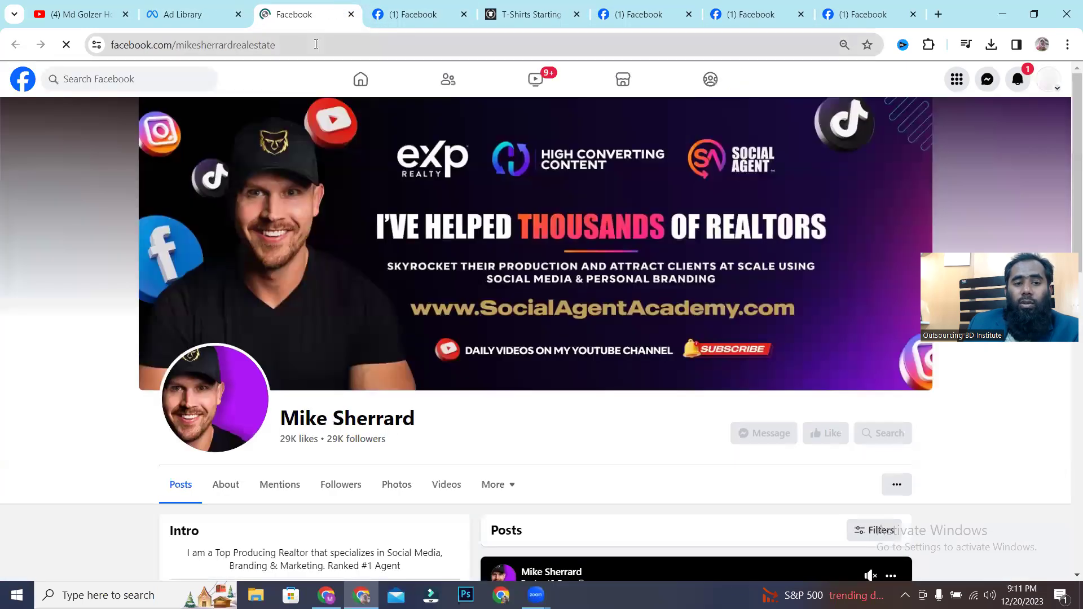
# Check the realtor page's web address, followers, intro contact details and website link, and recent posts
pyautogui.click(317, 45)
pyautogui.click(352, 40)
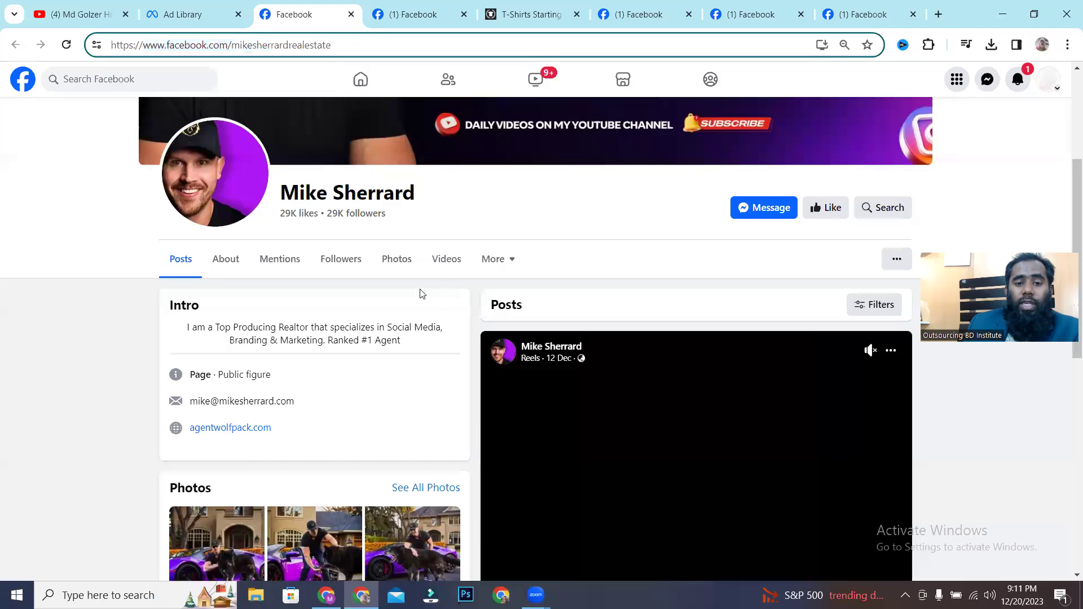
pyautogui.scroll(-4, 254, 200)
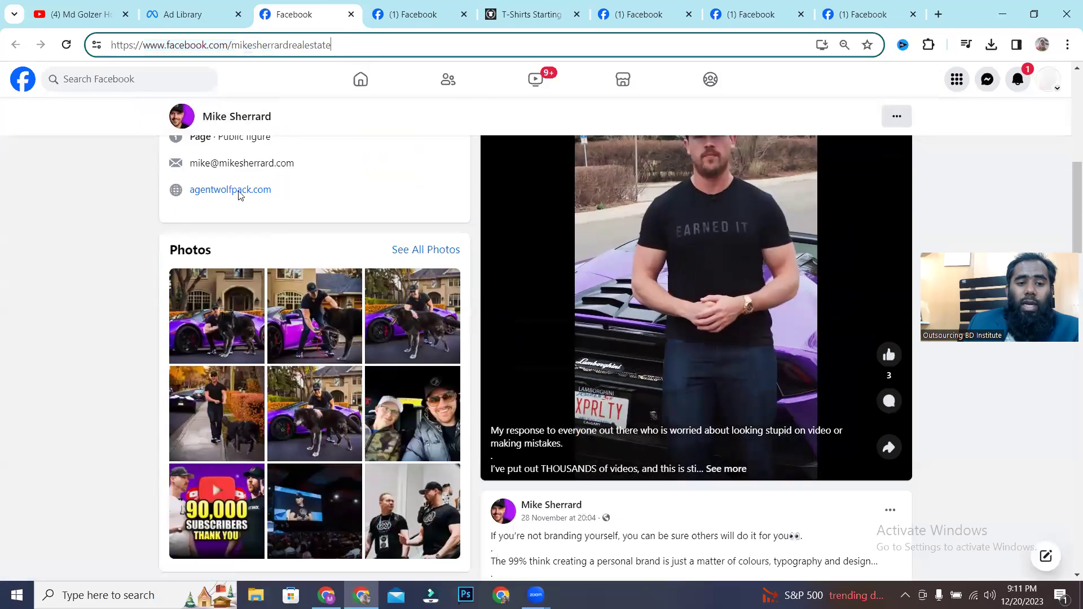
pyautogui.scroll(5, 668, 237)
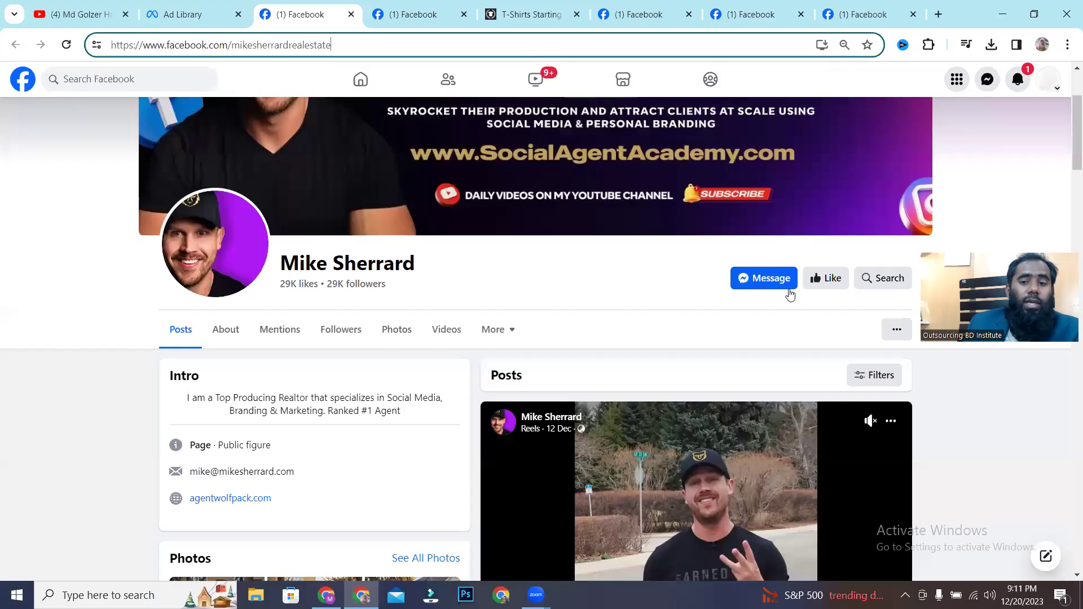
pyautogui.scroll(3, 645, 272)
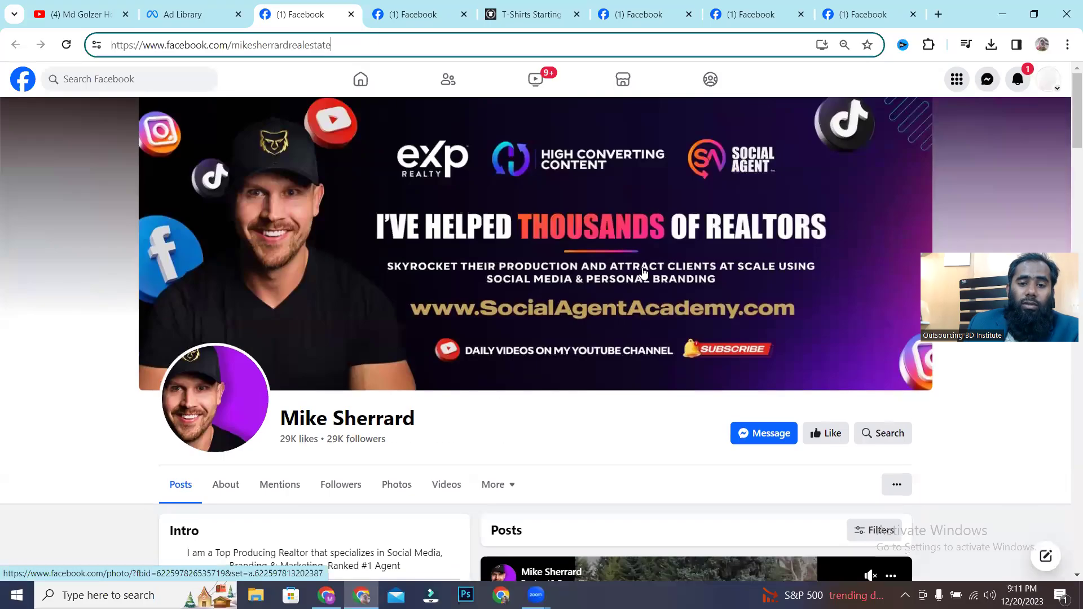
pyautogui.scroll(-3, 457, 294)
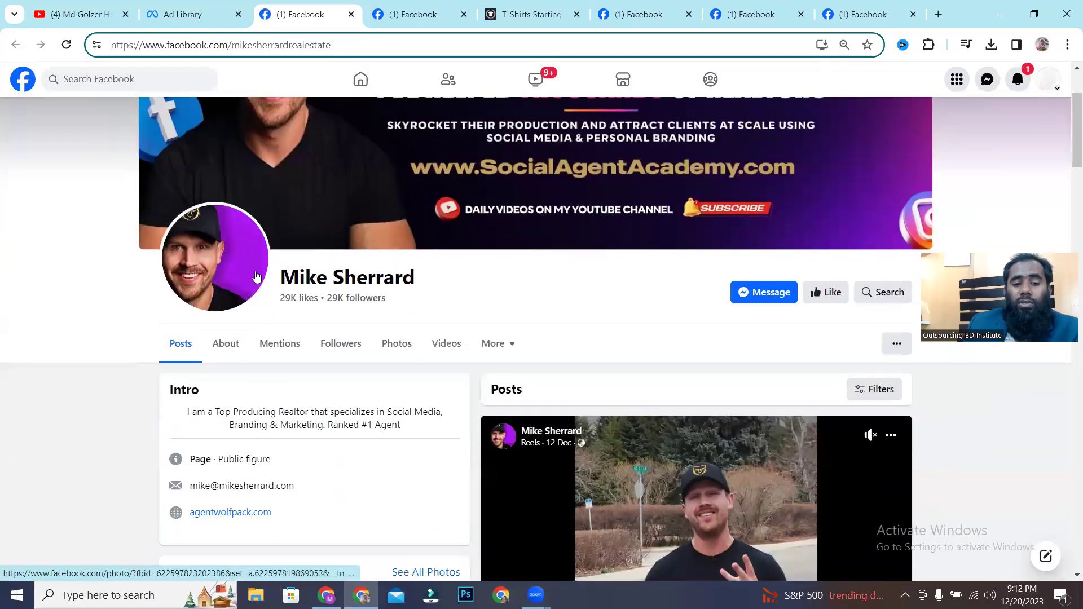
# Check the realtor page's posts, open its intro website link, and highlight the contact email in the intro
pyautogui.scroll(-6, 563, 360)
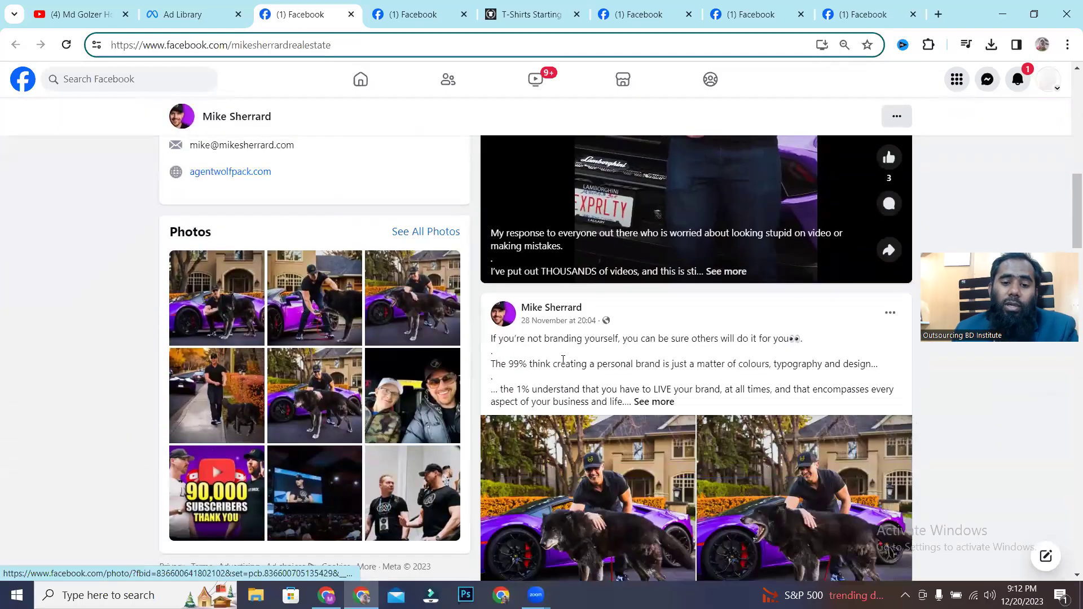
pyautogui.scroll(2, 381, 376)
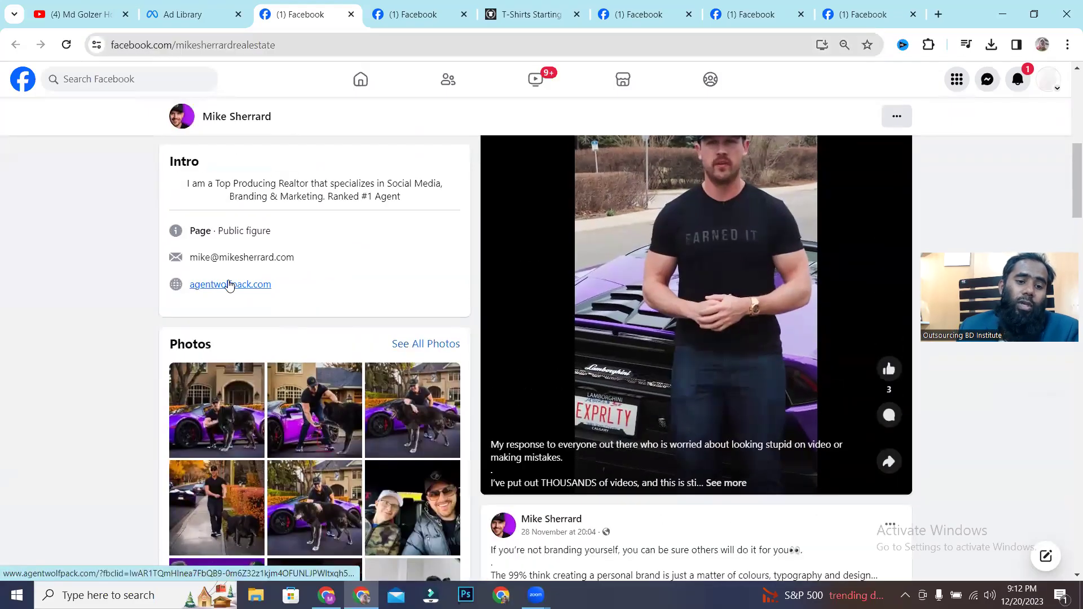
pyautogui.click(229, 283)
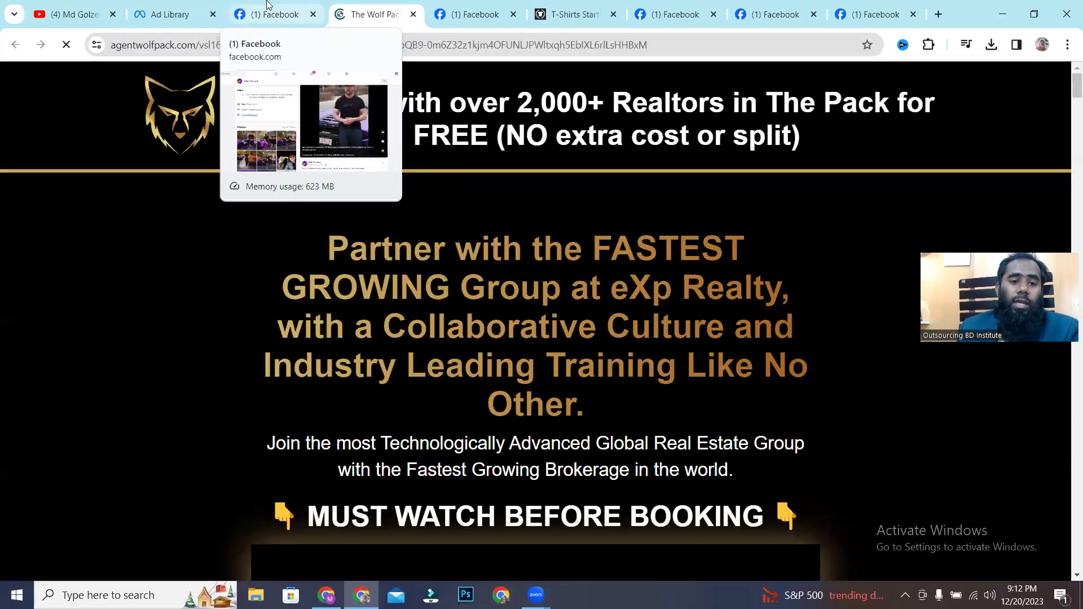
pyautogui.click(274, 14)
pyautogui.moveTo(210, 257); pyautogui.dragTo(294, 258)
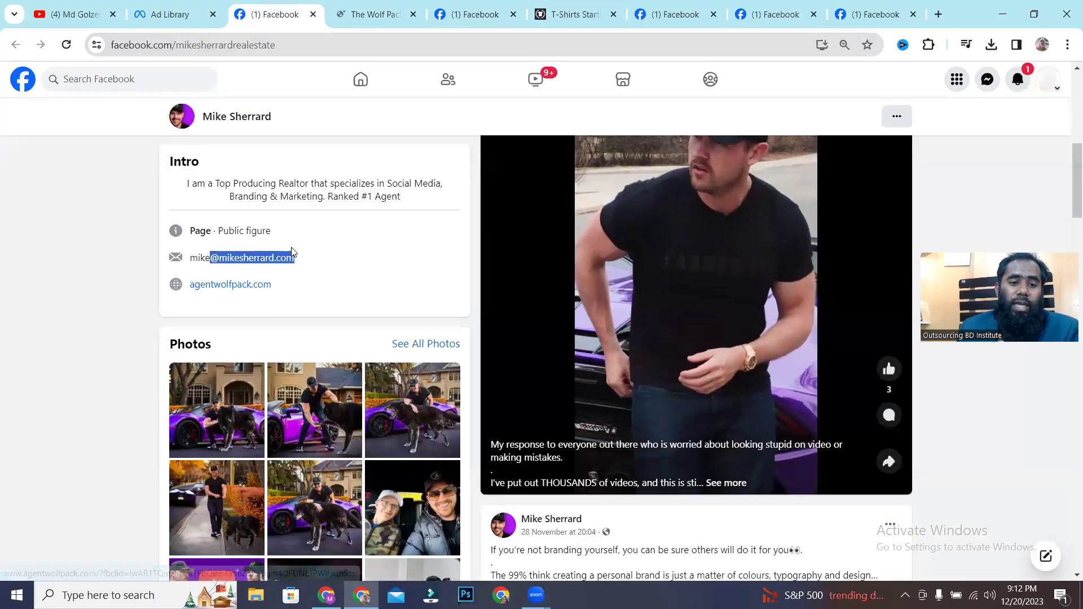
# Examine the realtor's agentwolfpack.com landing page, from the opening pitch through the training offers and agent testimonials to the footer
pyautogui.click(381, 12)
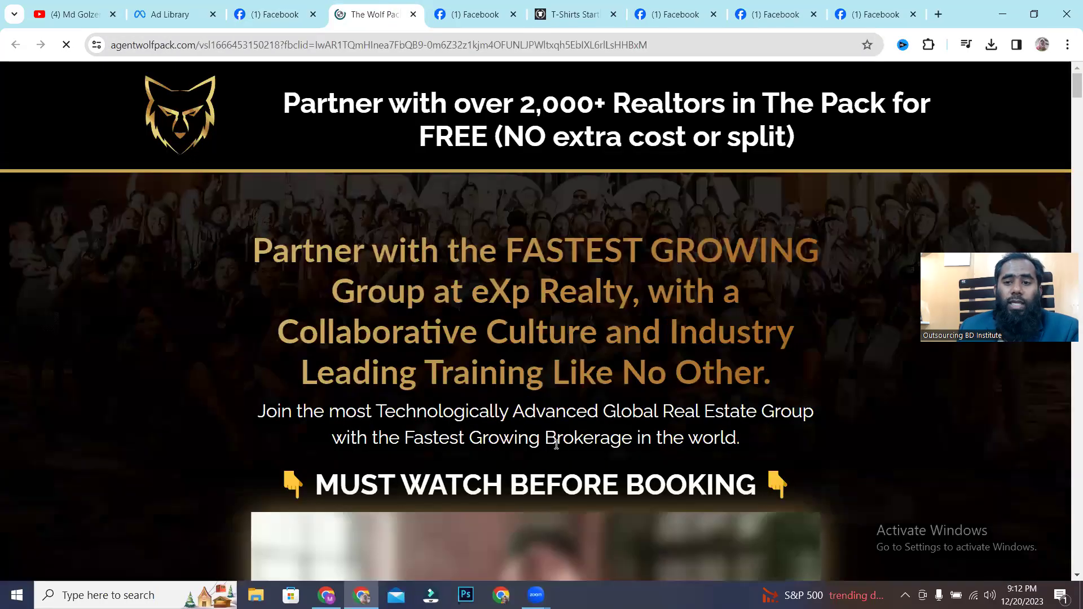
pyautogui.scroll(-15, 557, 441)
pyautogui.scroll(-20, 555, 457)
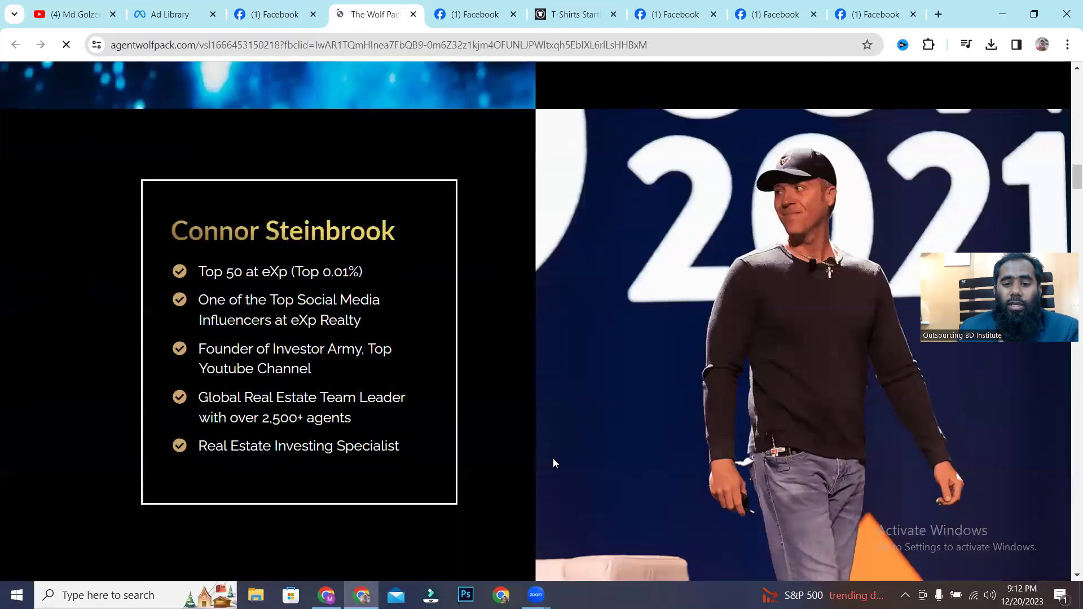
pyautogui.scroll(-20, 556, 496)
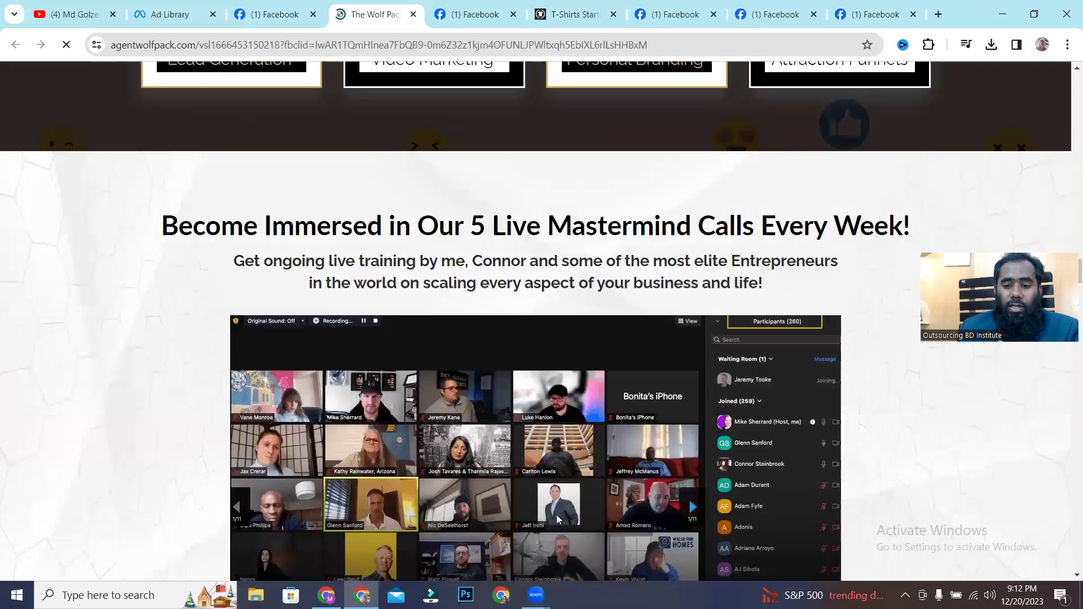
pyautogui.scroll(-20, 559, 511)
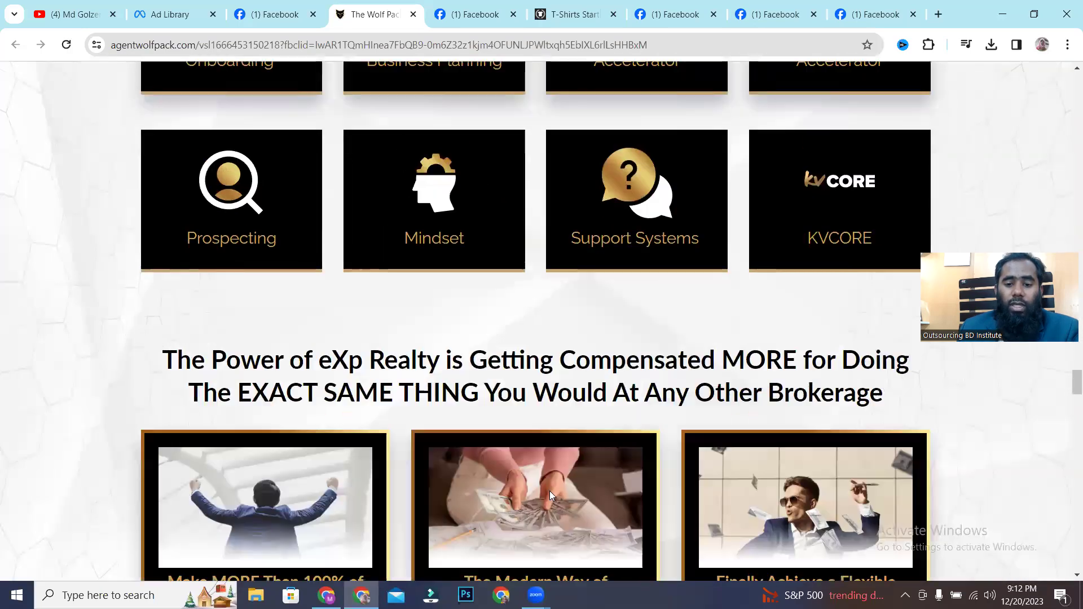
pyautogui.scroll(-20, 559, 502)
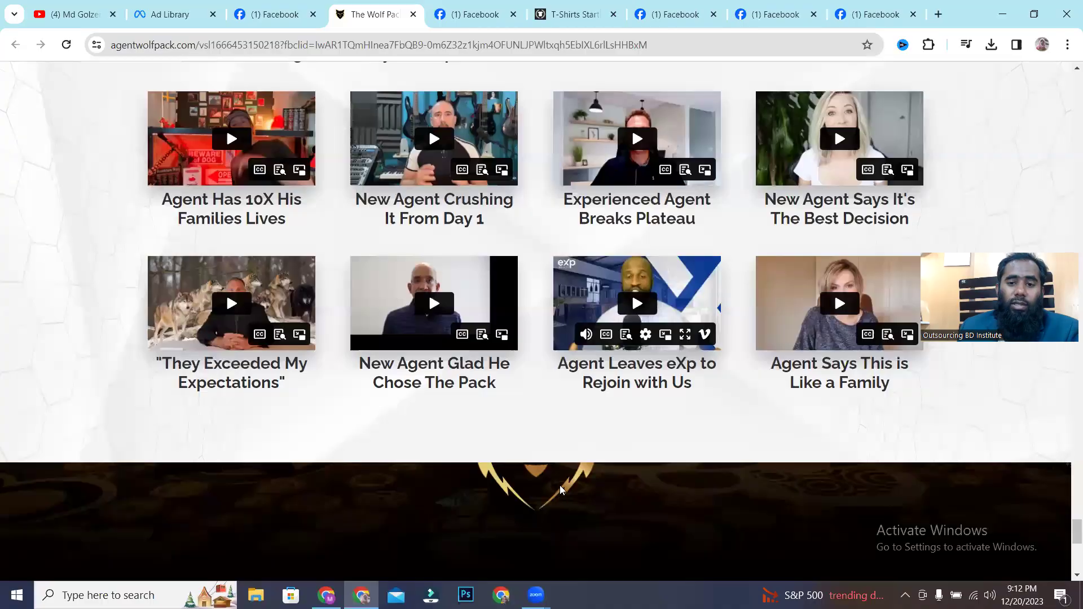
pyautogui.scroll(-8, 560, 485)
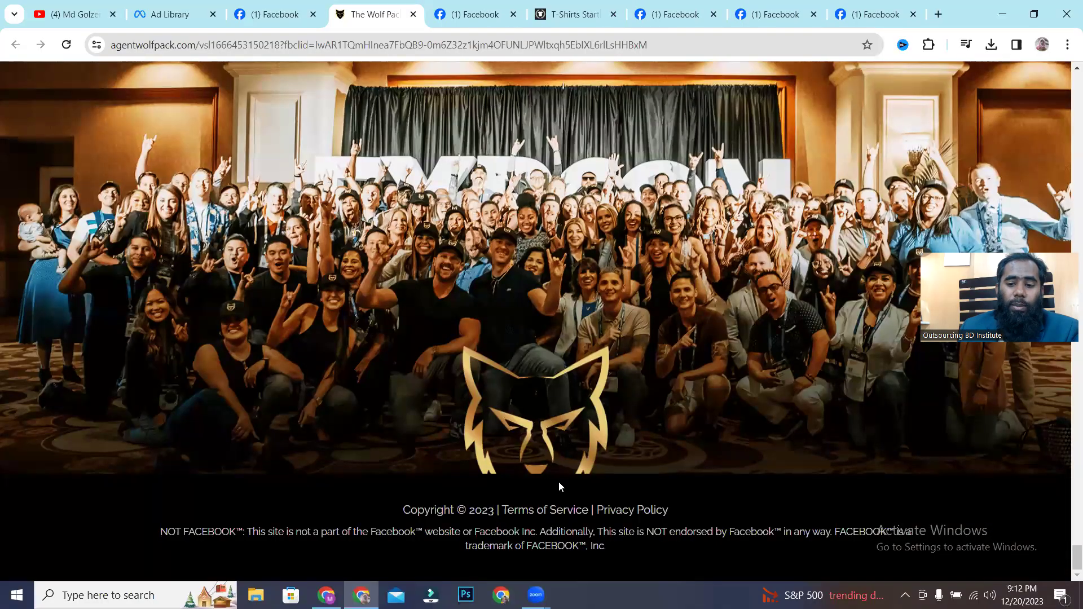
pyautogui.scroll(8, 558, 482)
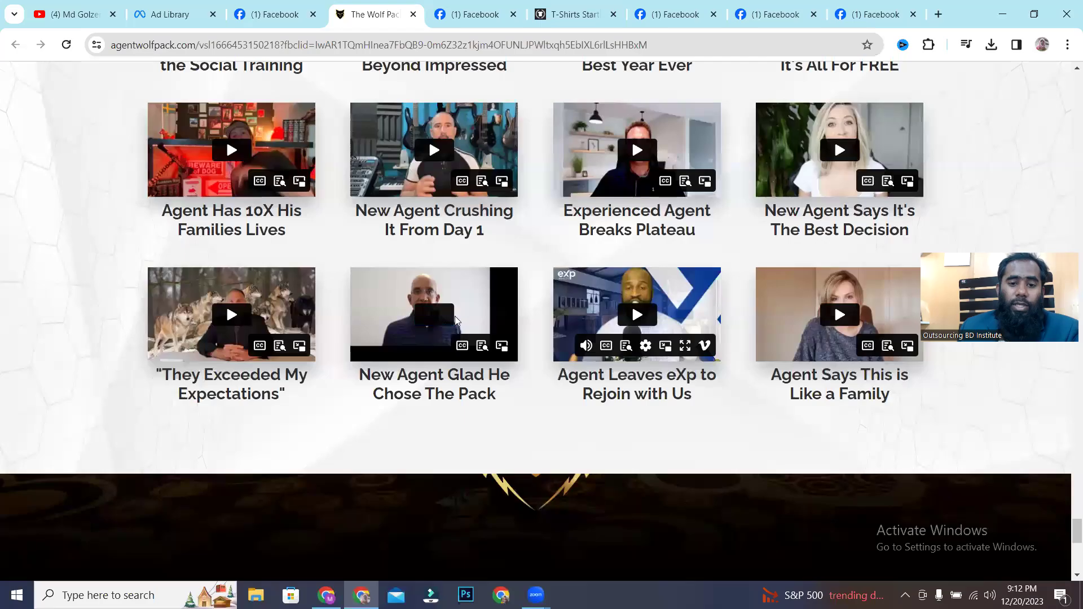
pyautogui.scroll(8, 602, 316)
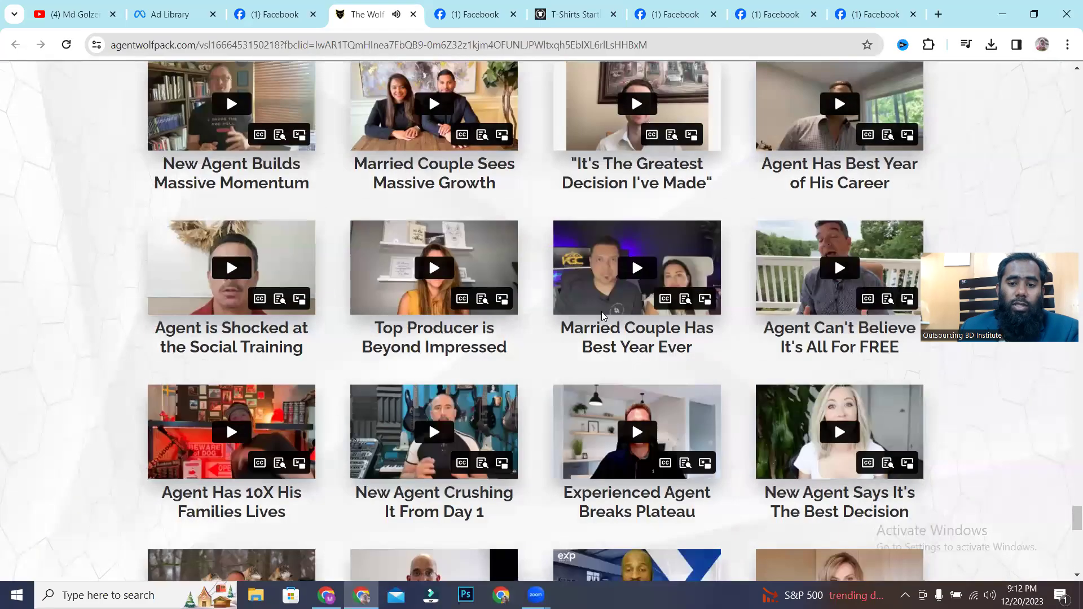
pyautogui.scroll(5, 602, 316)
pyautogui.scroll(10, 602, 320)
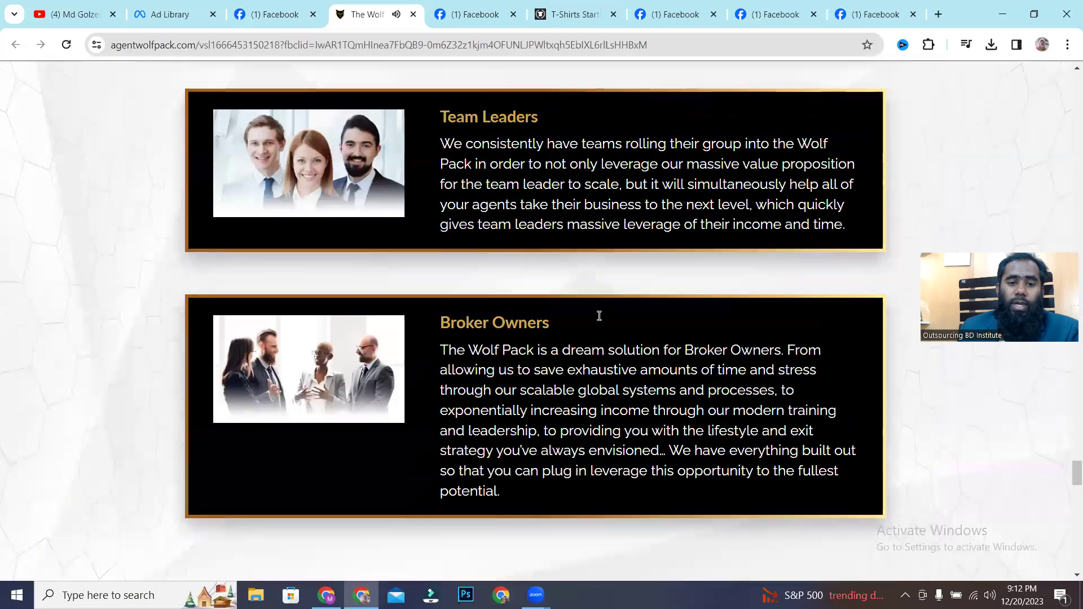
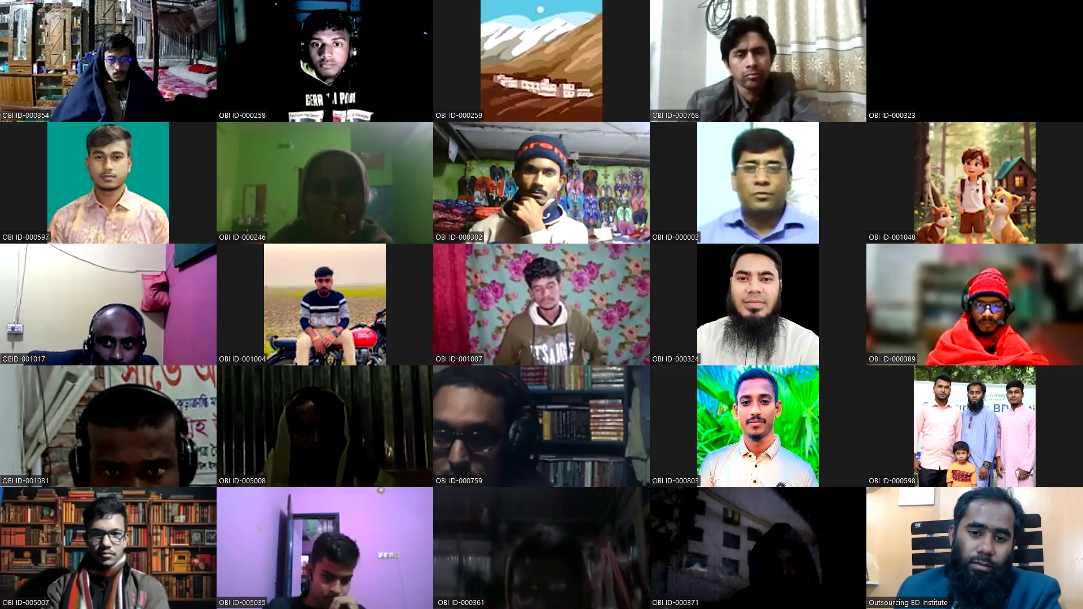
pyautogui.press('pagedown')
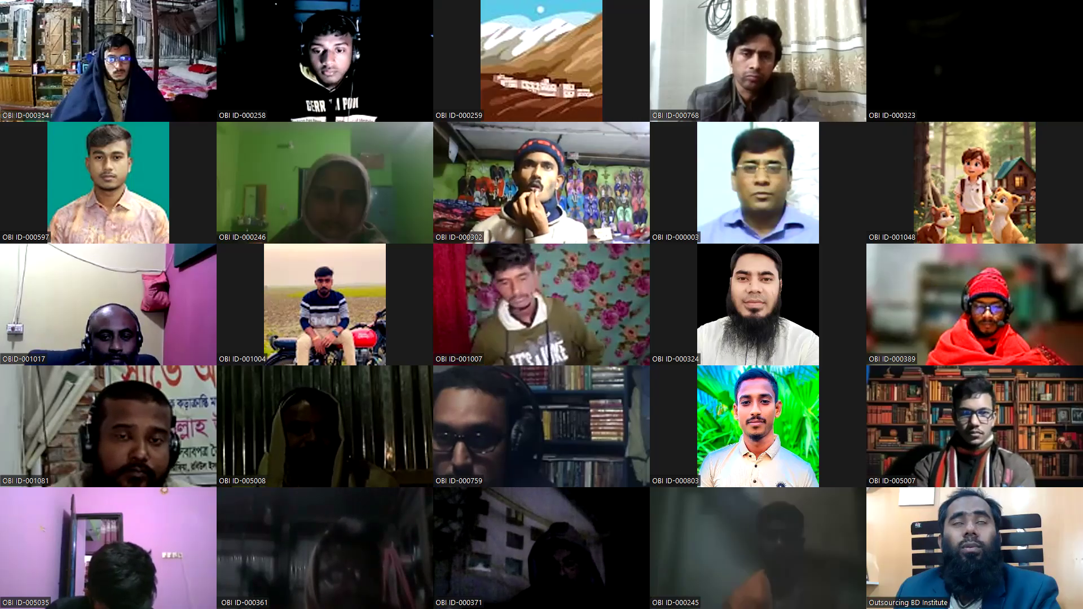
pyautogui.press('pagedown')
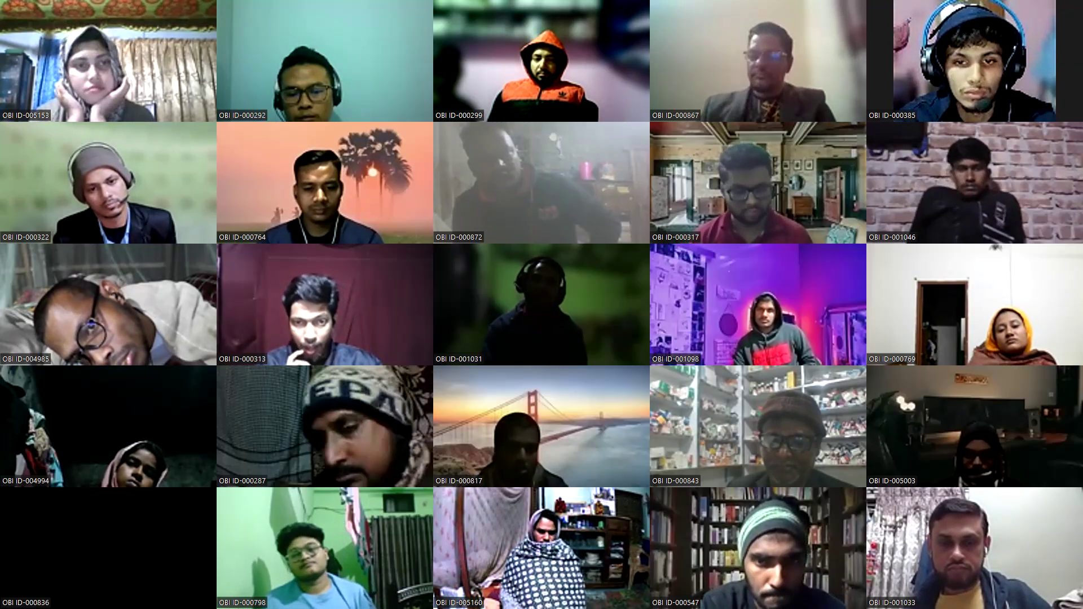
pyautogui.press('pagedown')
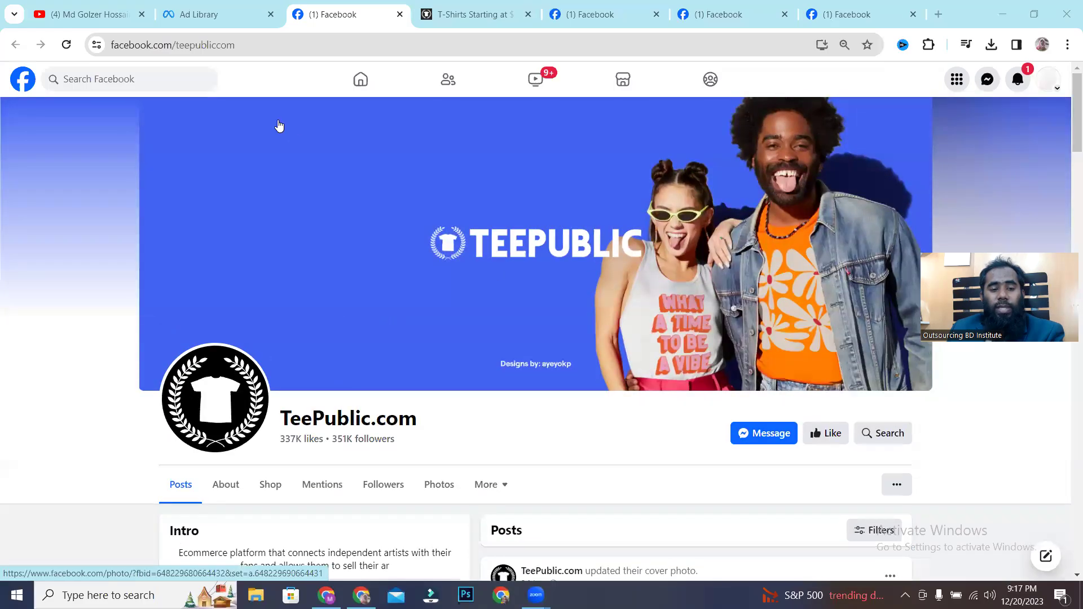
# Open Google Drive in a new tab and create a blank Google Sheets spreadsheet
pyautogui.click(384, 47)
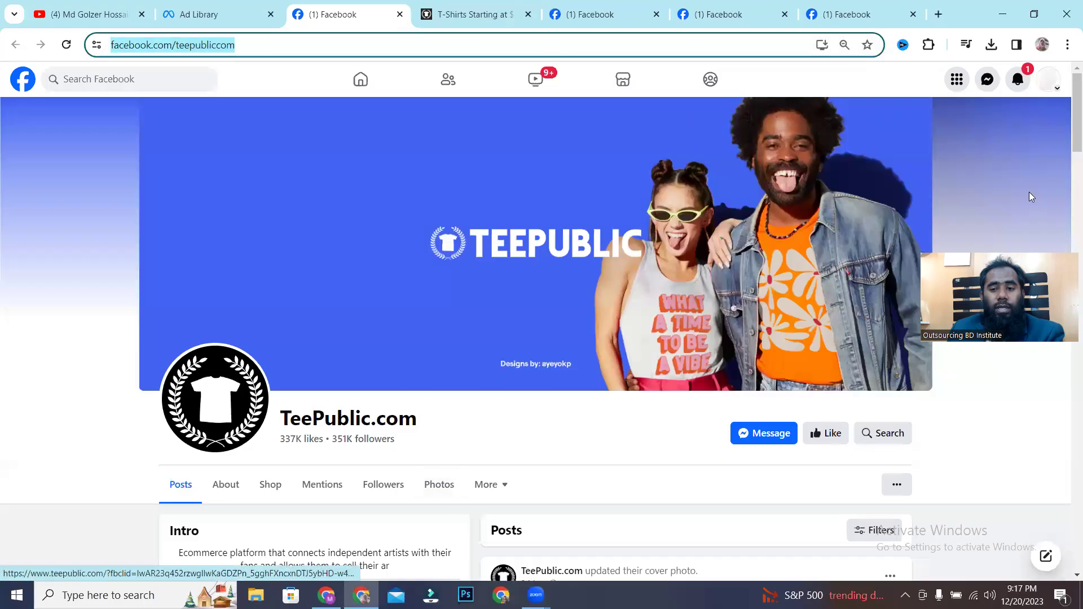
pyautogui.click(938, 14)
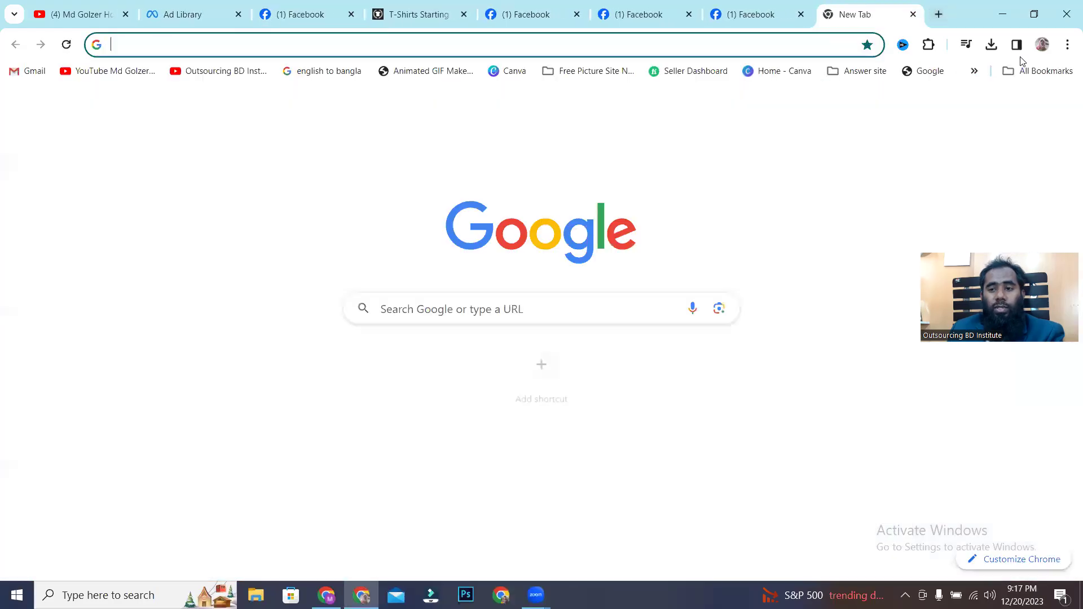
pyautogui.click(1032, 110)
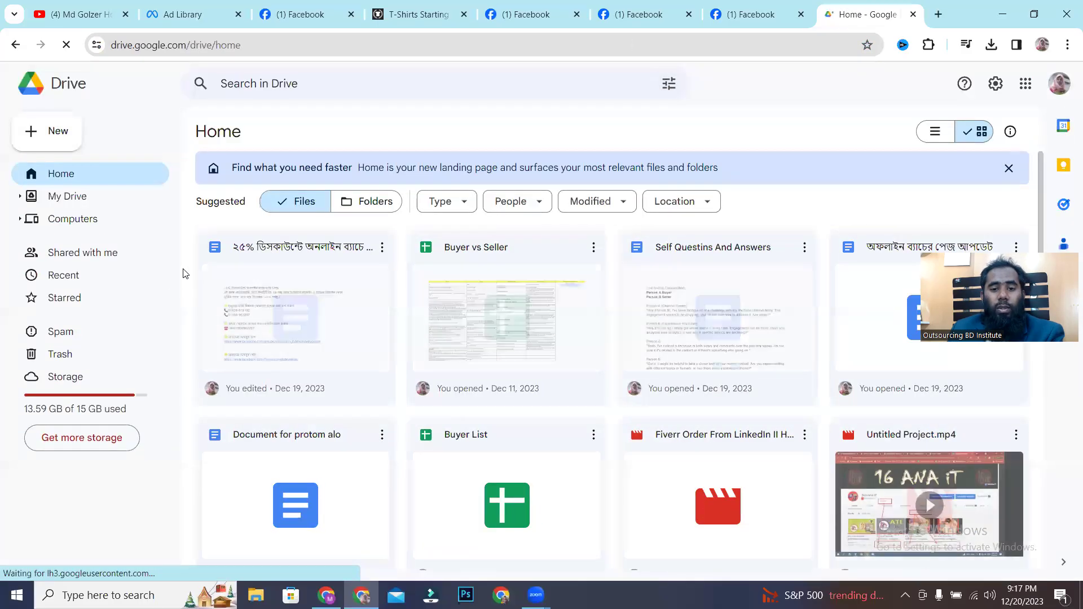
pyautogui.click(66, 137)
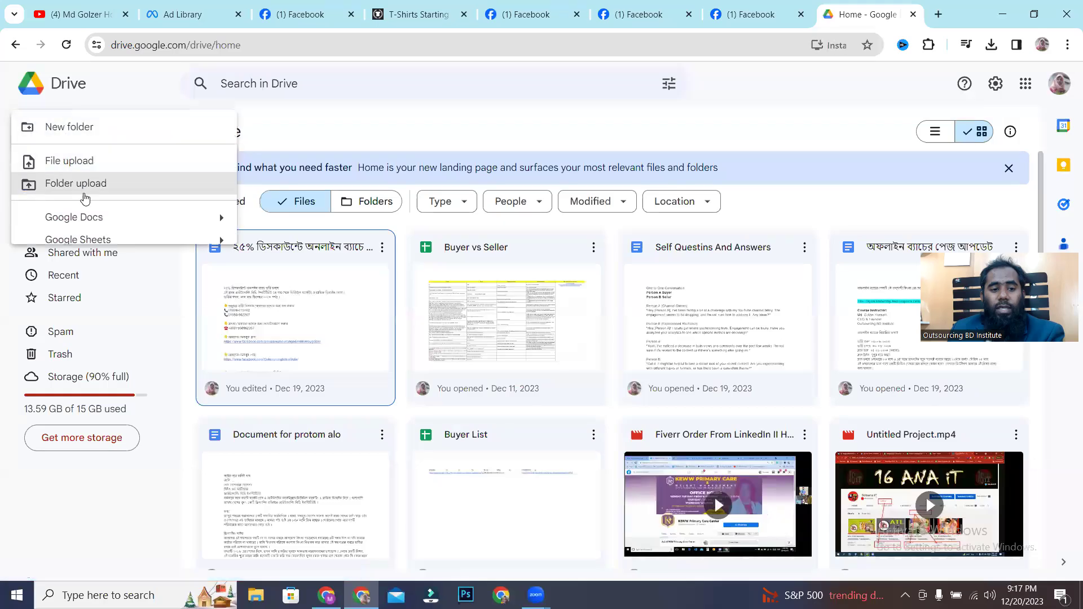
pyautogui.click(80, 241)
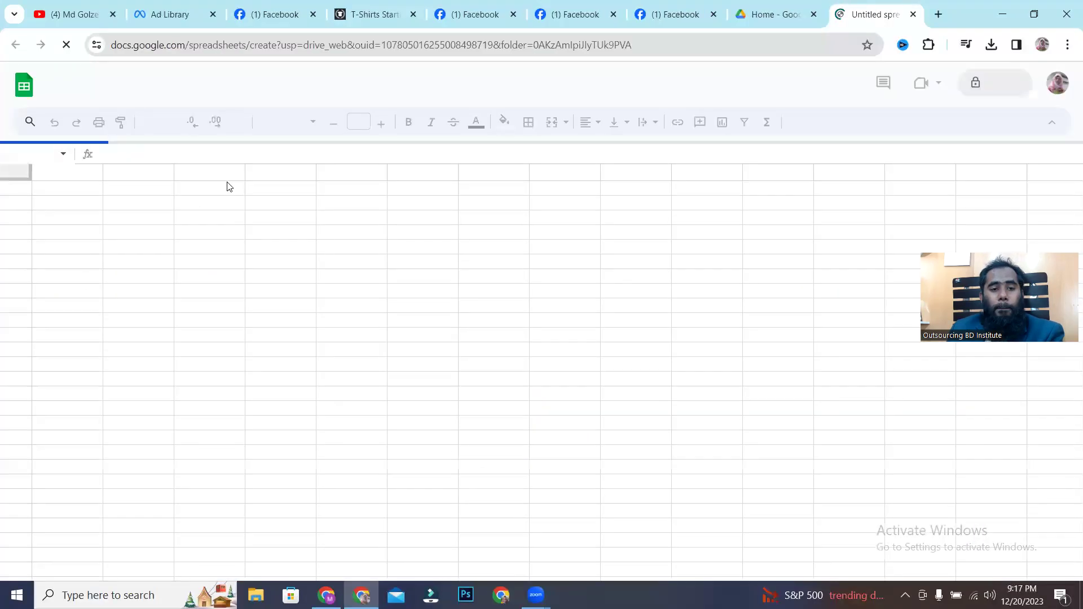
# Rename the new spreadsheet as Buyer List
pyautogui.click(105, 77)
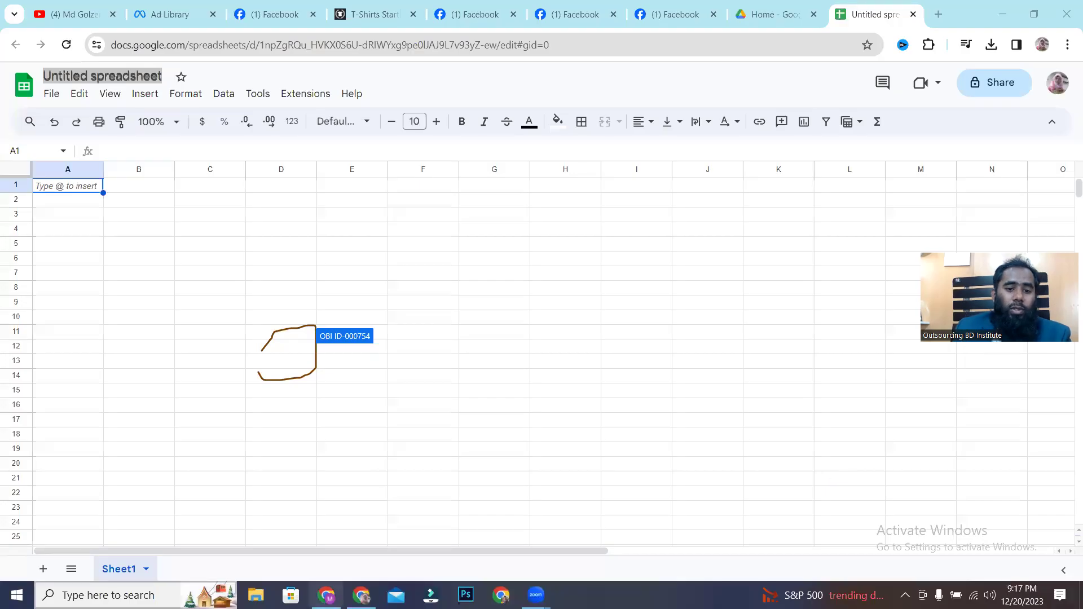
pyautogui.click(279, 291)
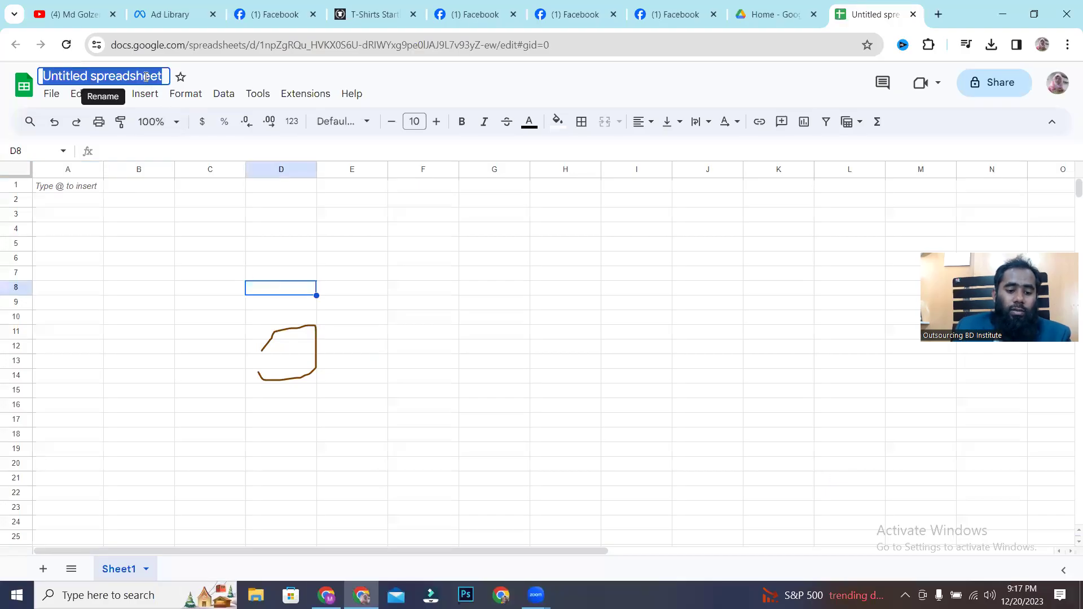
pyautogui.write('Buyer List')
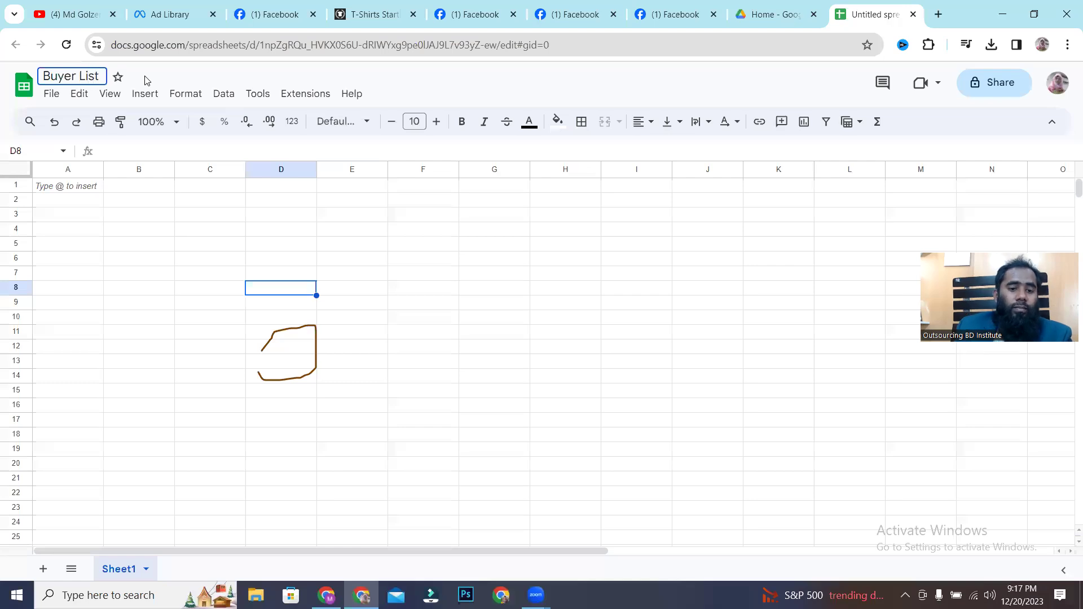
pyautogui.click(190, 319)
pyautogui.click(76, 191)
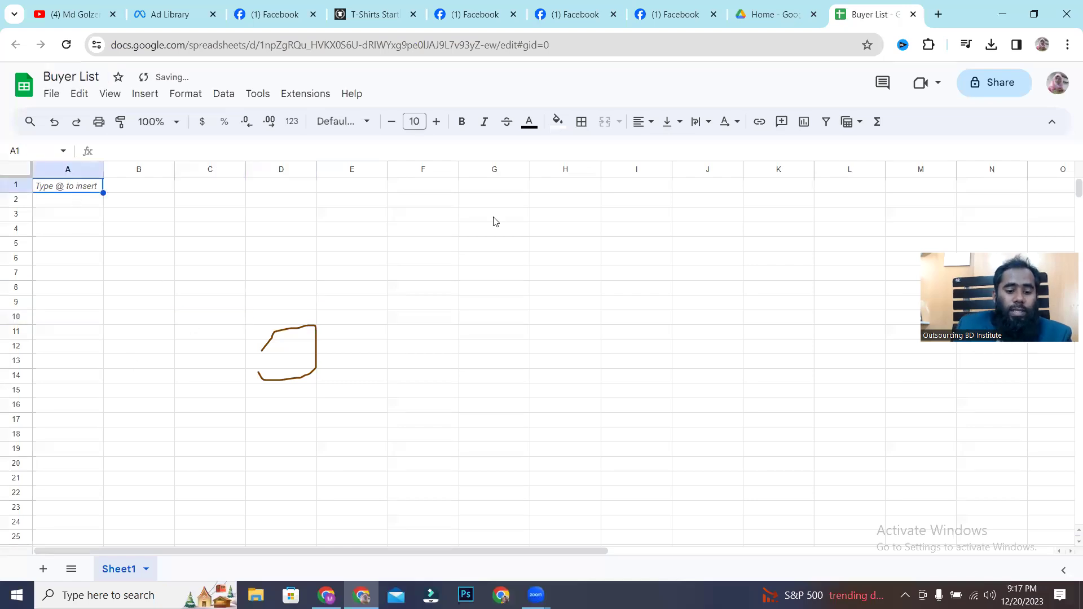
pyautogui.write('P')
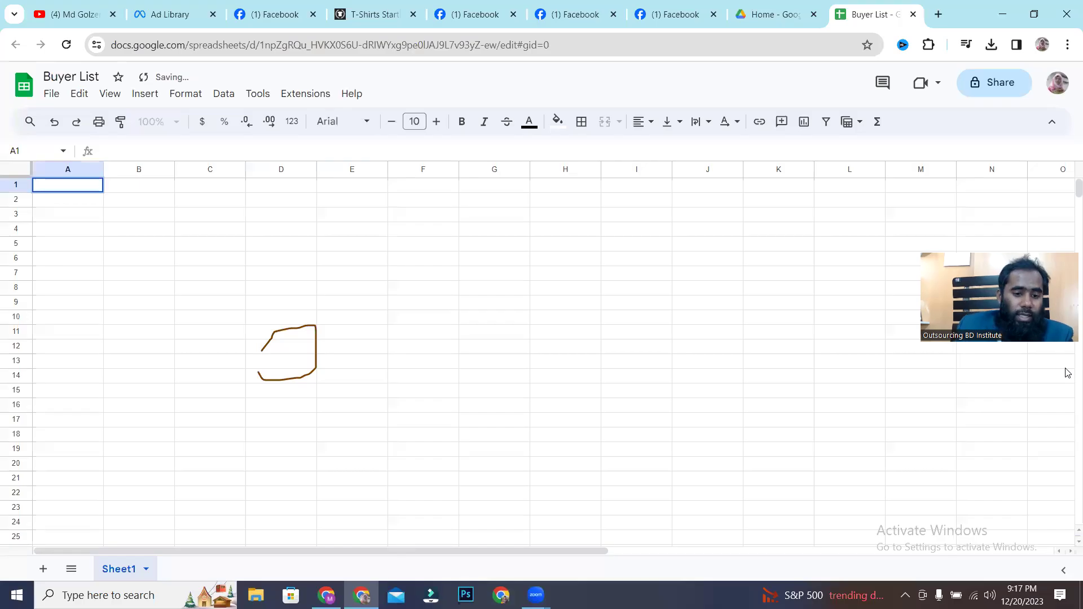
pyautogui.rightClick(127, 557)
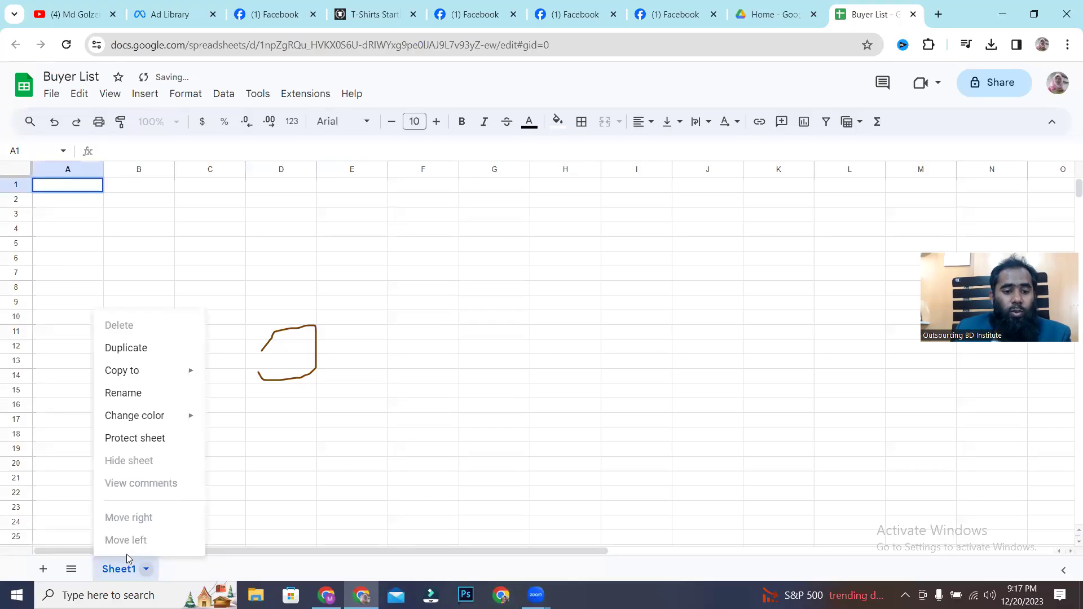
pyautogui.click(344, 247)
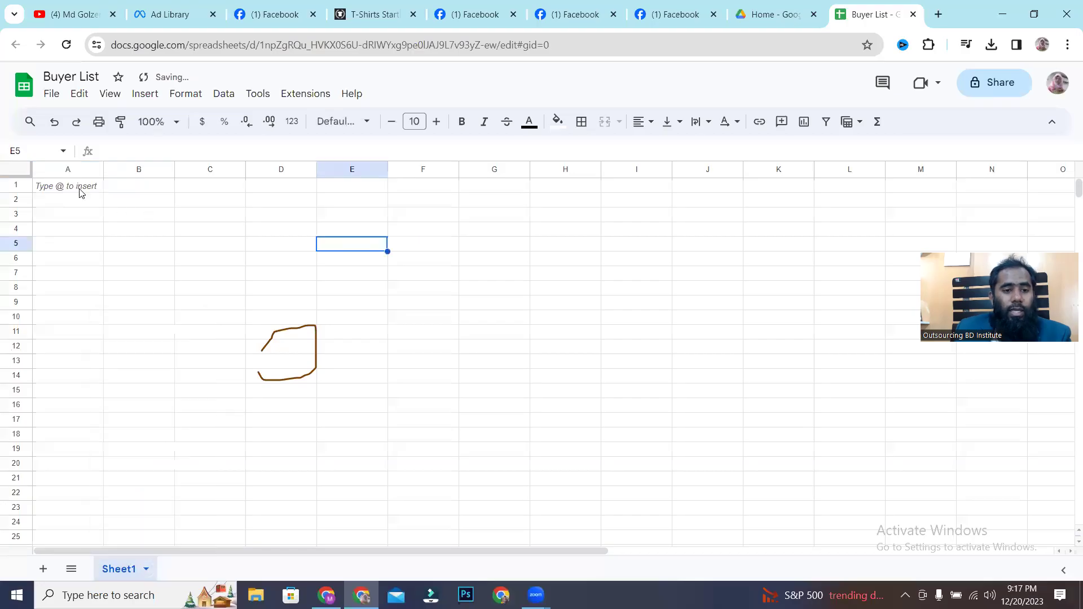
# Enter the column headings FB page, LinkedIn, WhatsApp and Email in cells A1 to D1
pyautogui.click(80, 193)
pyautogui.write('FB')
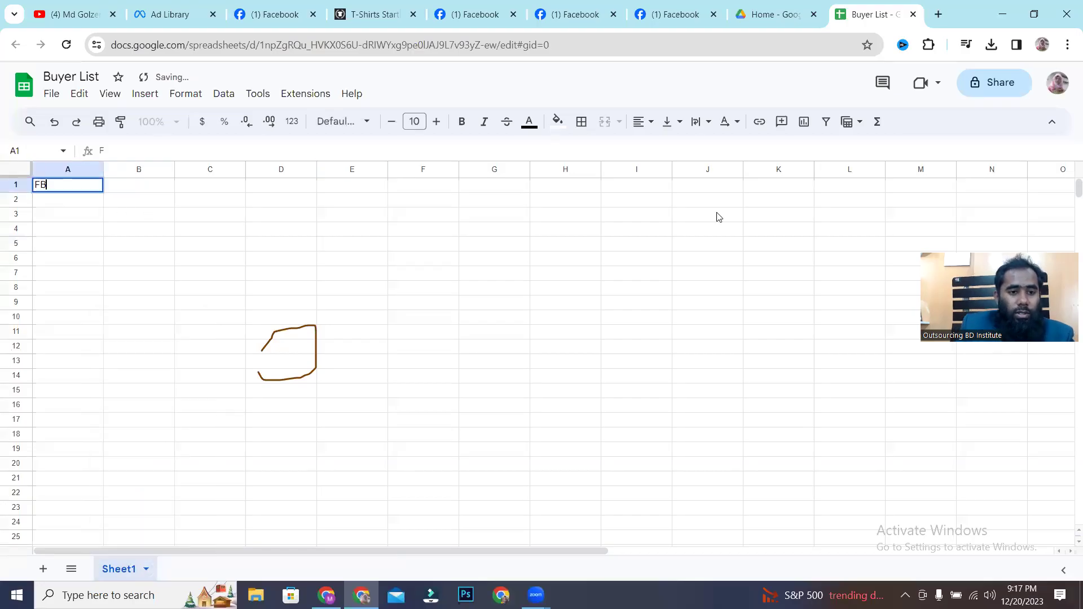
pyautogui.write(' pag')
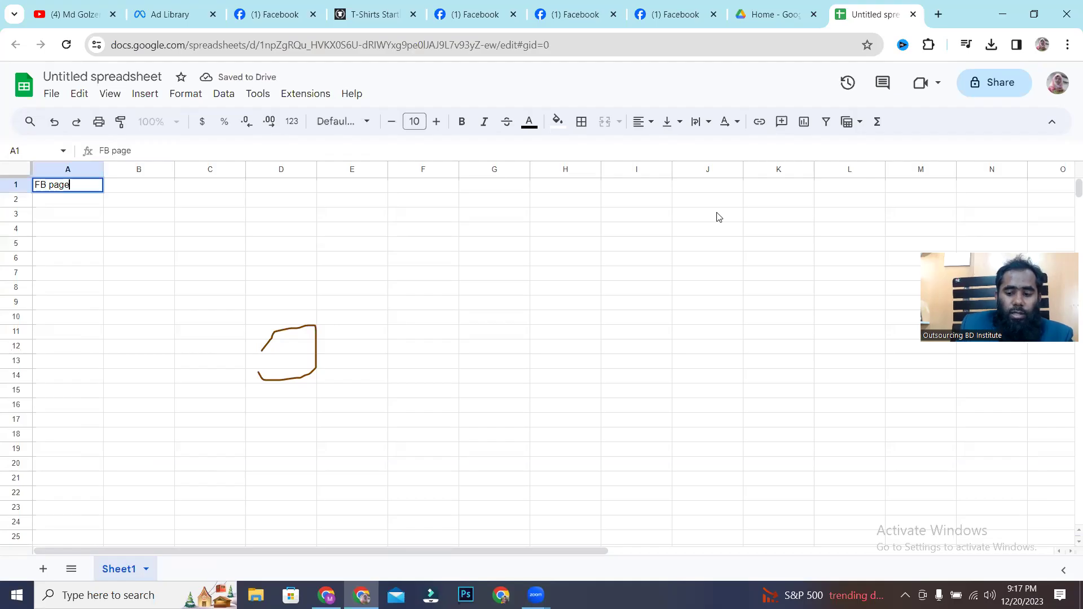
pyautogui.write('e')
pyautogui.press('Tab')
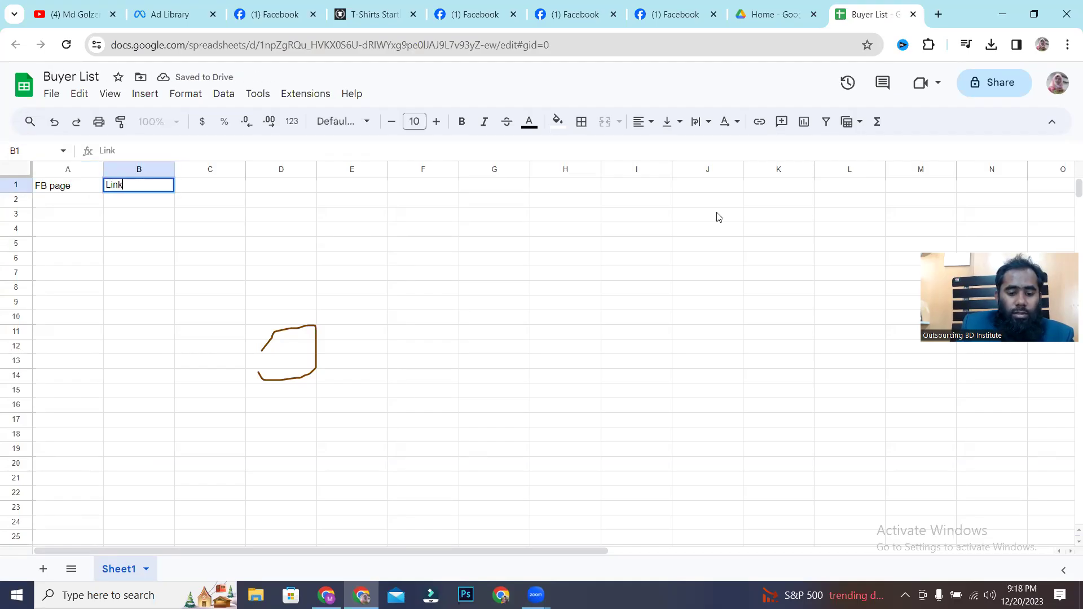
pyautogui.write('LinkedIn')
pyautogui.press('Tab')
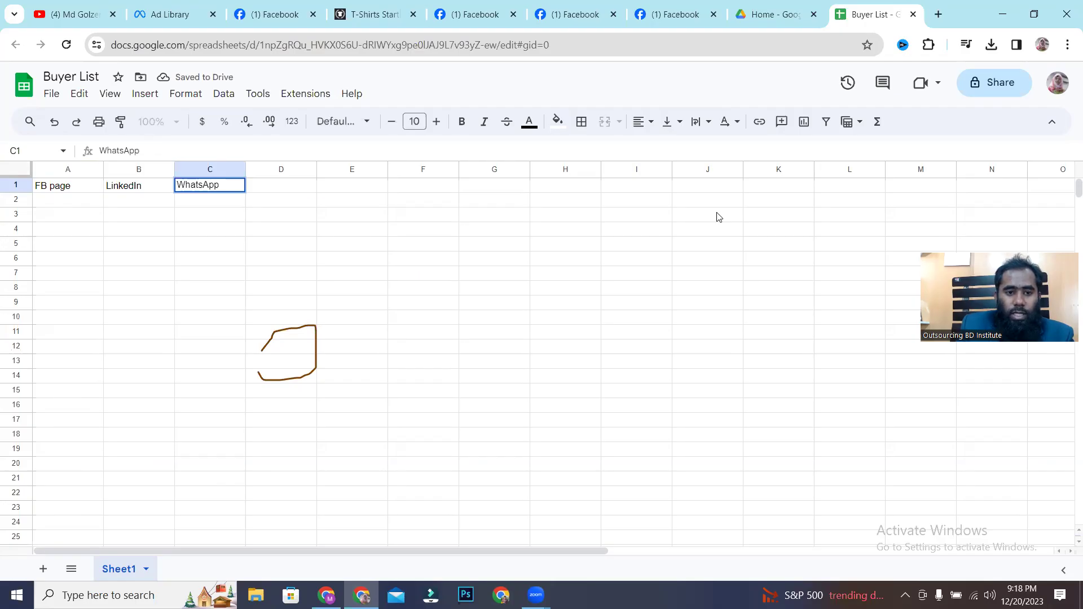
pyautogui.write('WhatsApp')
pyautogui.press('Tab')
pyautogui.write('Em')
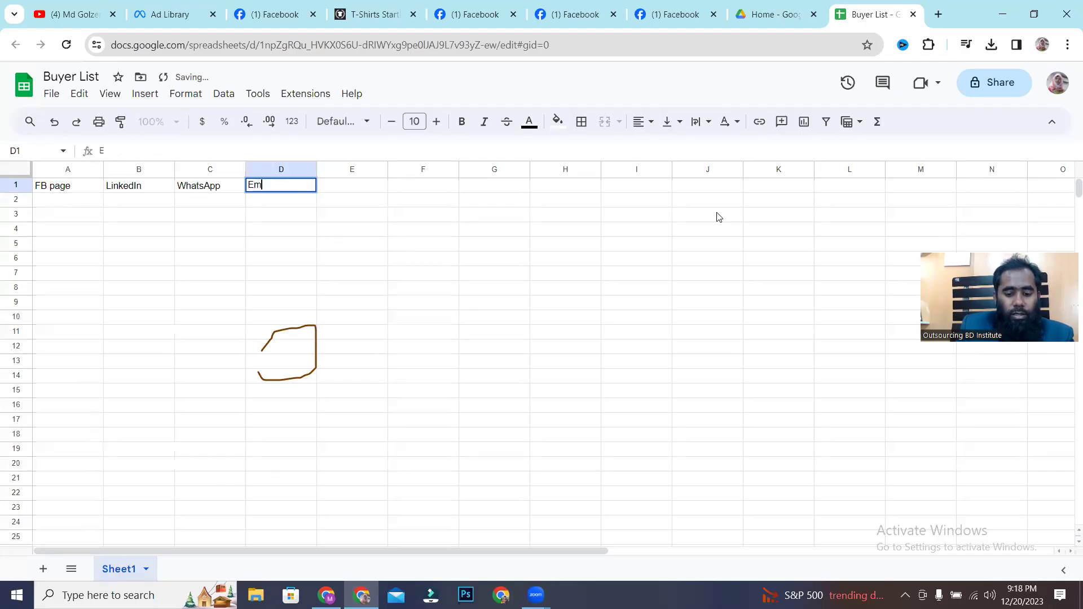
pyautogui.press('Tab')
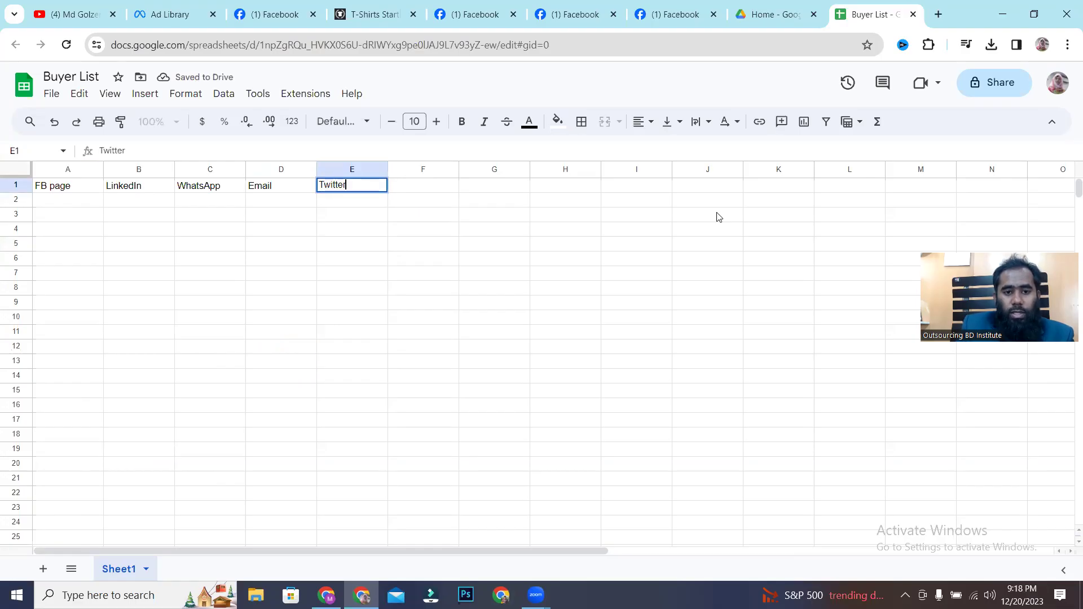
# Add the headings Twitter, IG and Website in cells E1 to G1
pyautogui.write('Twitter')
pyautogui.press('Tab')
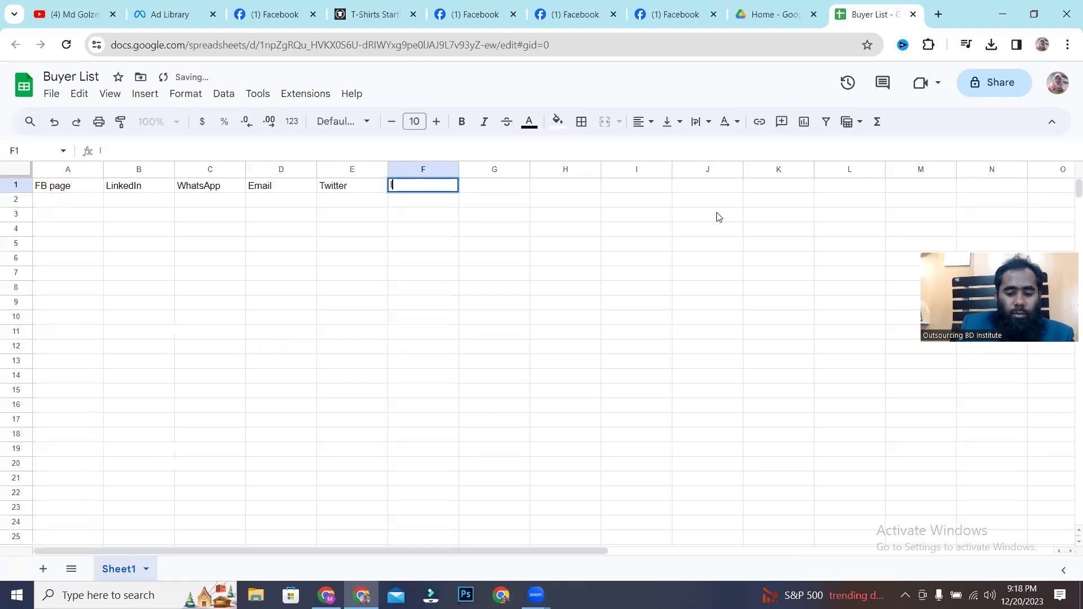
pyautogui.write('IG')
pyautogui.press('Tab')
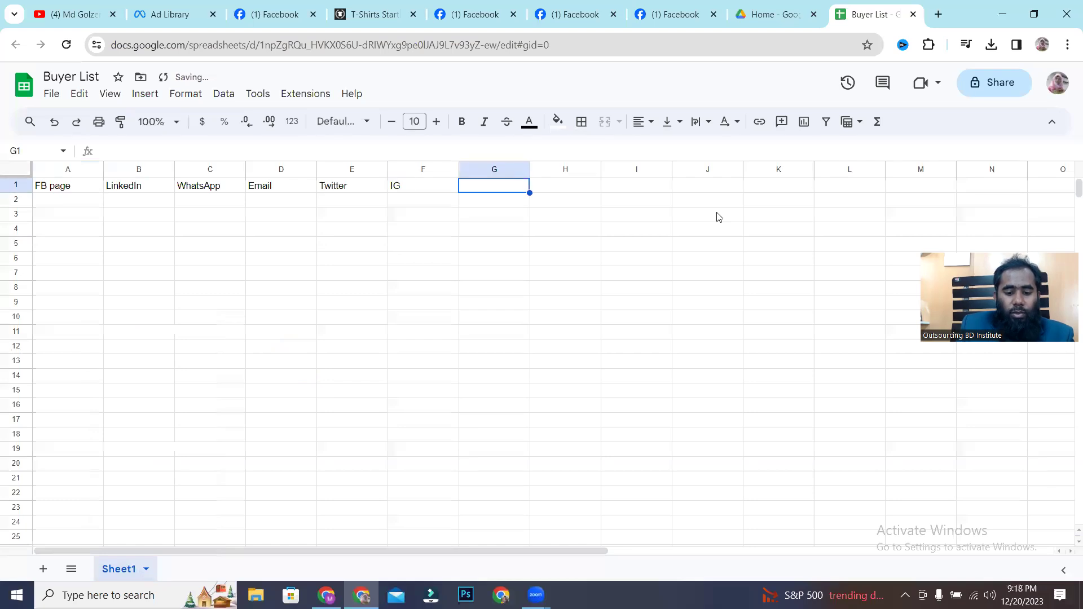
pyautogui.write('Website')
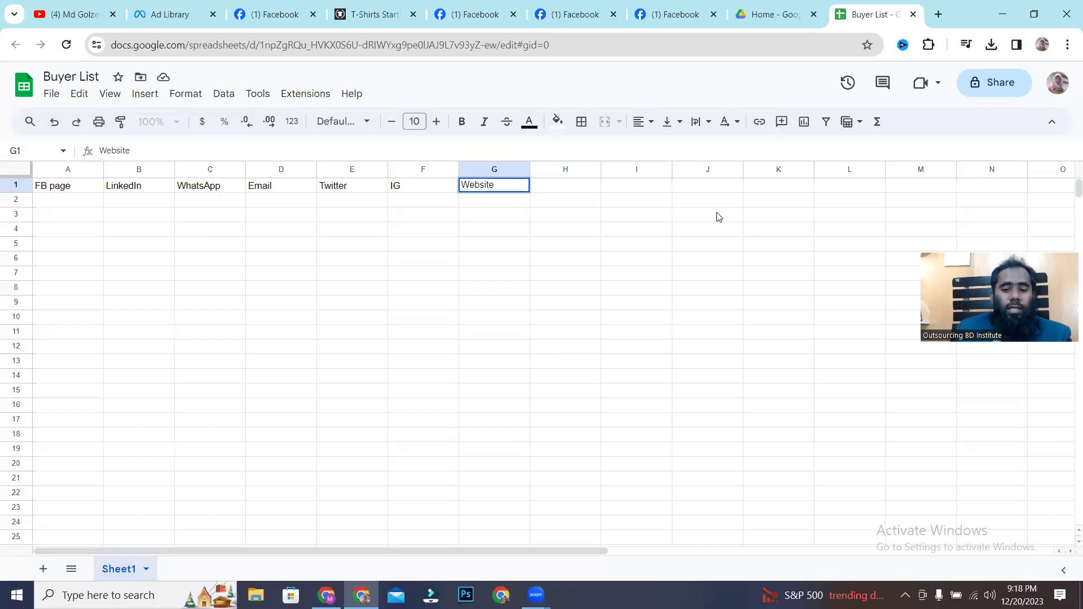
pyautogui.click(637, 316)
# Format the headings in A1:G1 as centred, bold, red text at font size 12
pyautogui.moveTo(90, 189); pyautogui.dragTo(500, 195)
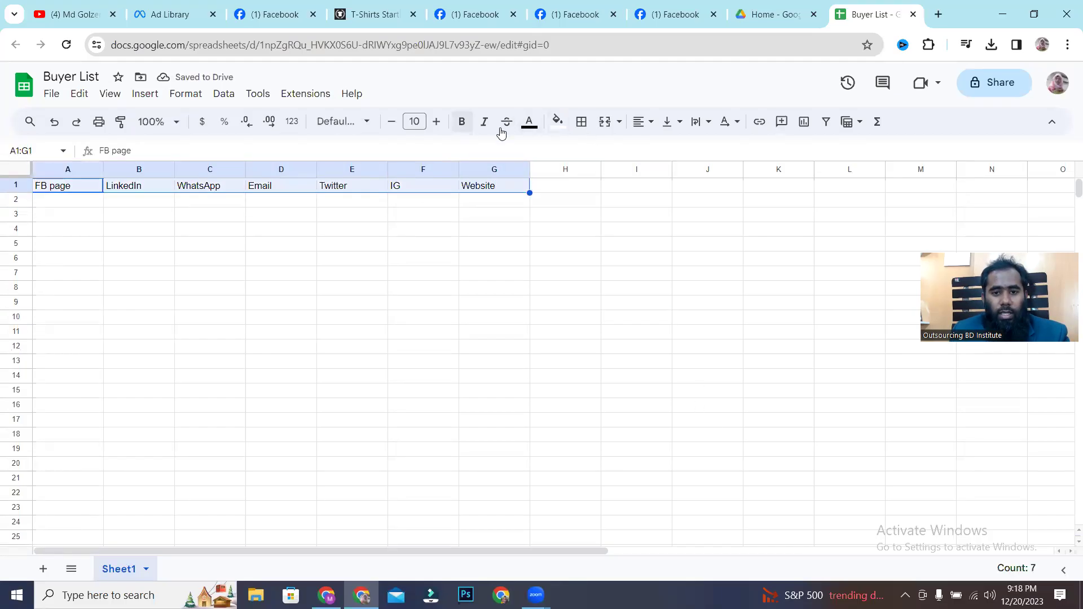
pyautogui.click(640, 124)
pyautogui.click(664, 147)
pyautogui.click(463, 123)
pyautogui.click(528, 125)
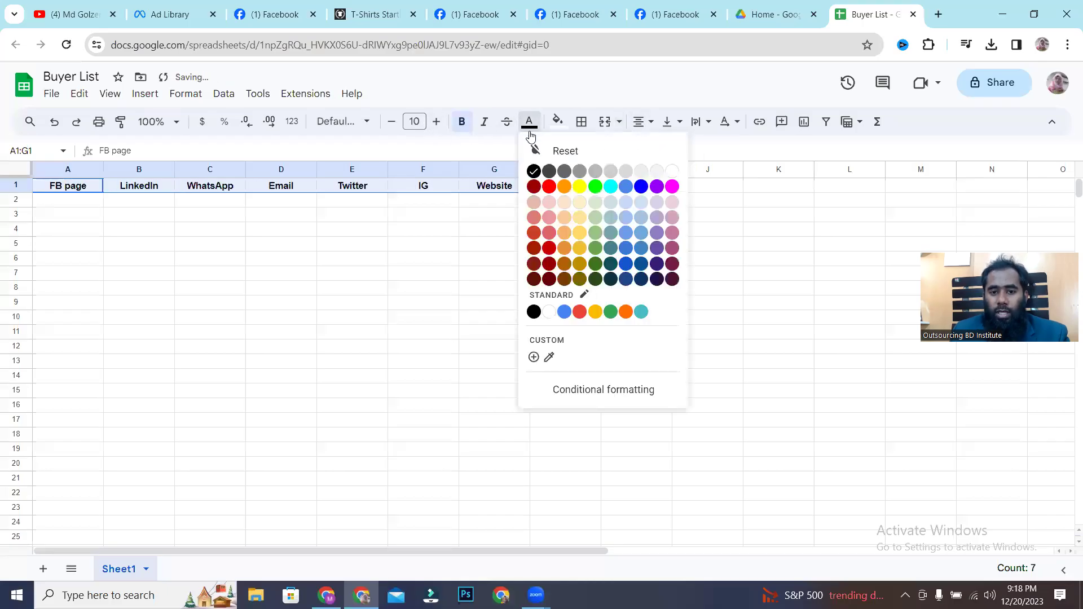
pyautogui.click(548, 187)
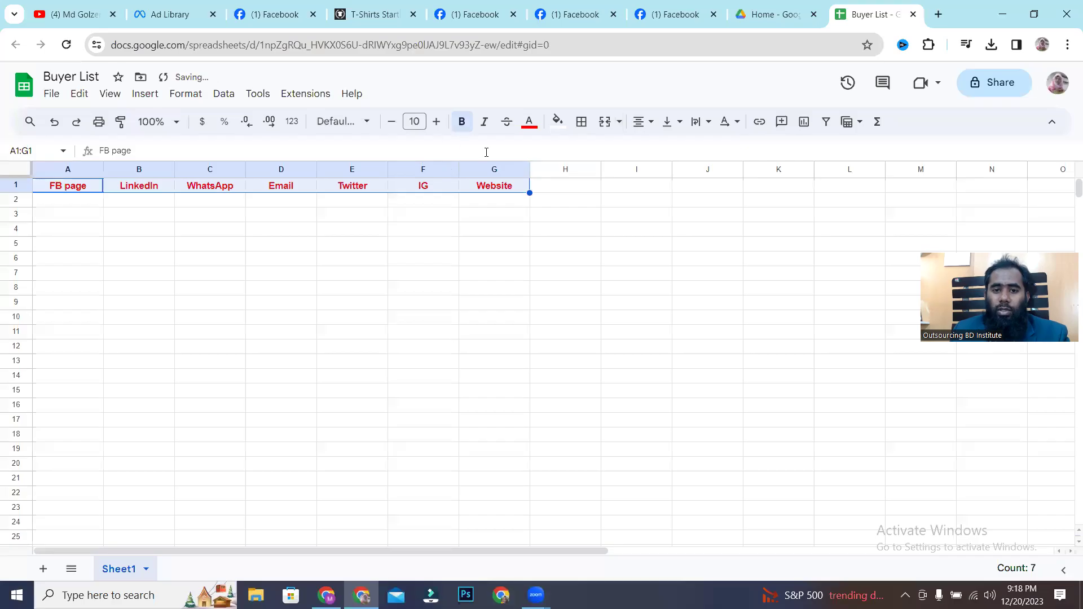
pyautogui.click(436, 121)
pyautogui.click(436, 122)
pyautogui.click(458, 308)
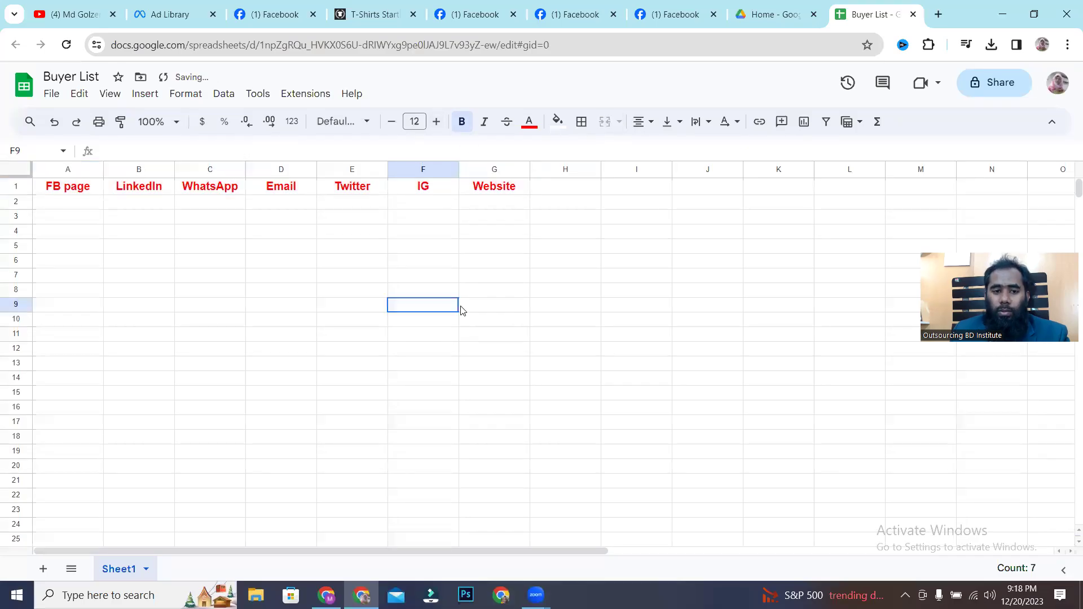
# Widen columns A to G evenly so the headings have more room
pyautogui.moveTo(80, 170); pyautogui.dragTo(552, 171)
pyautogui.moveTo(683, 169); pyautogui.dragTo(710, 170)
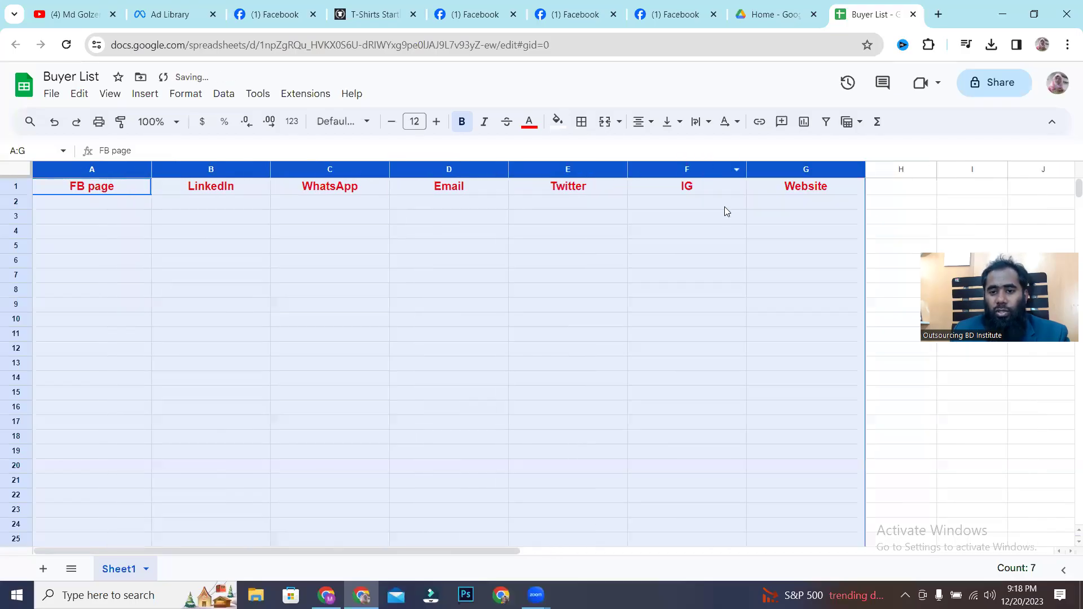
pyautogui.click(852, 266)
# Fill the heading row A1:G1 with a light grey background
pyautogui.moveTo(92, 186); pyautogui.dragTo(832, 196)
pyautogui.click(558, 122)
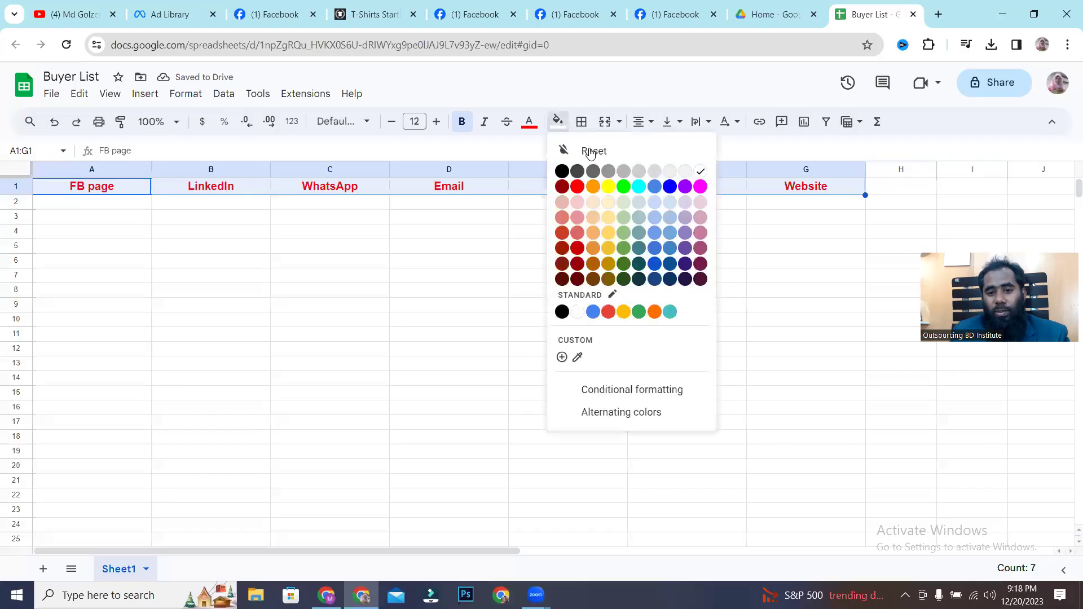
pyautogui.click(684, 173)
pyautogui.click(632, 258)
# Apply all borders to the table range A1:G19
pyautogui.moveTo(67, 191); pyautogui.dragTo(800, 450)
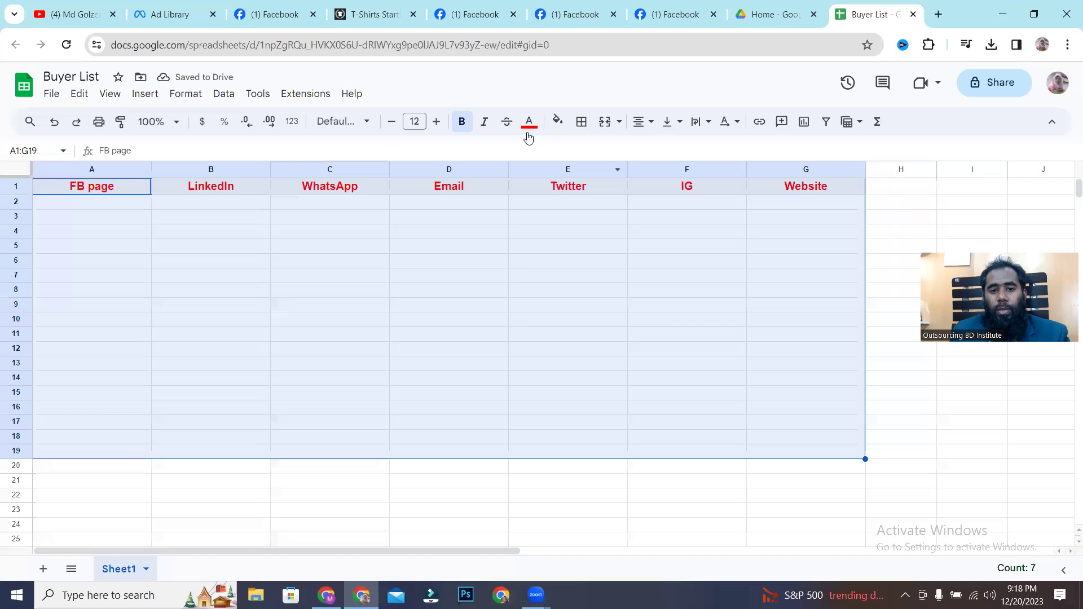
pyautogui.click(581, 122)
pyautogui.click(599, 158)
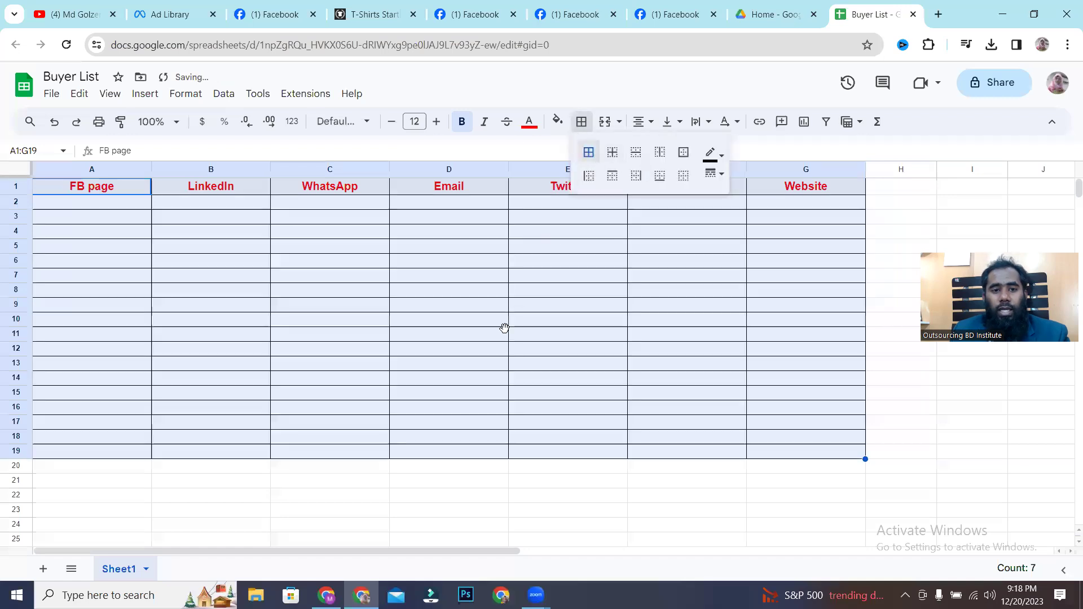
pyautogui.click(502, 330)
# Revisit the Tee-Owels Facebook page intro and close three research tabs, ending on the Iron Savage Apparel page
pyautogui.click(443, 17)
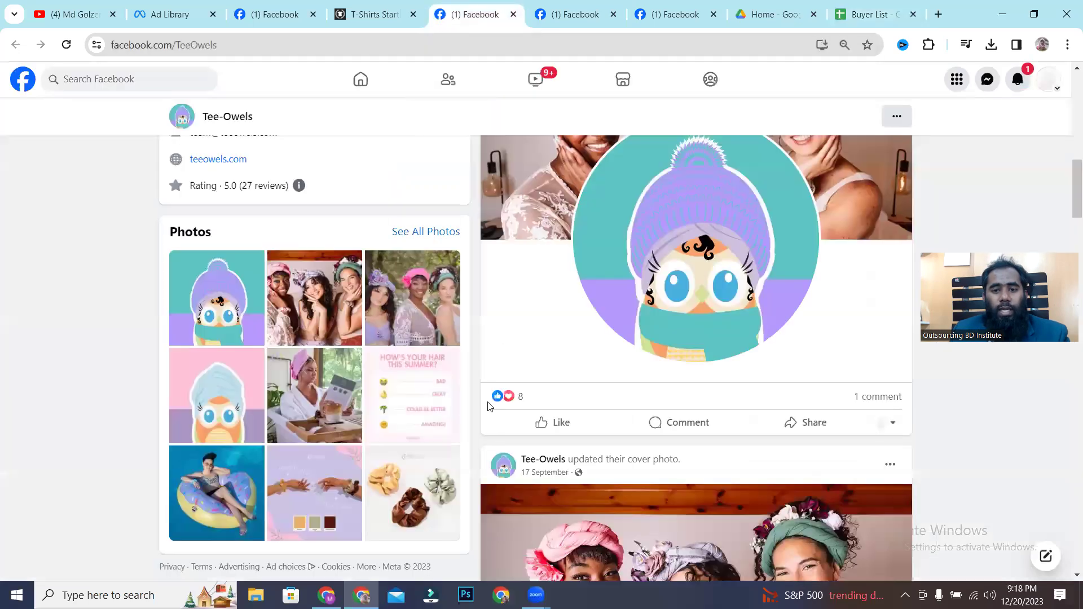
pyautogui.scroll(10, 489, 400)
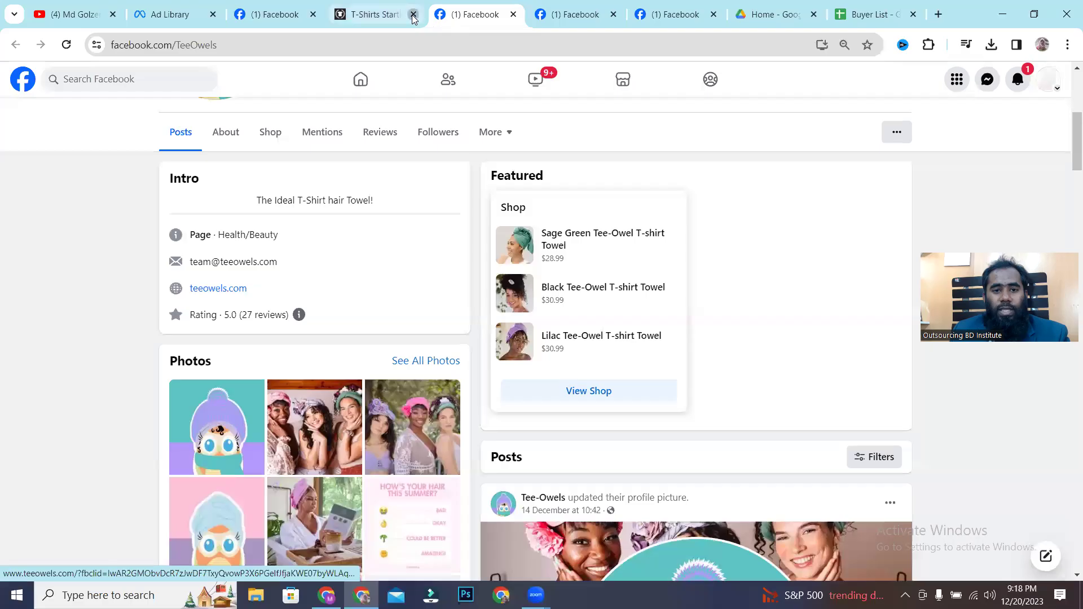
pyautogui.click(413, 15)
pyautogui.click(413, 14)
pyautogui.click(413, 15)
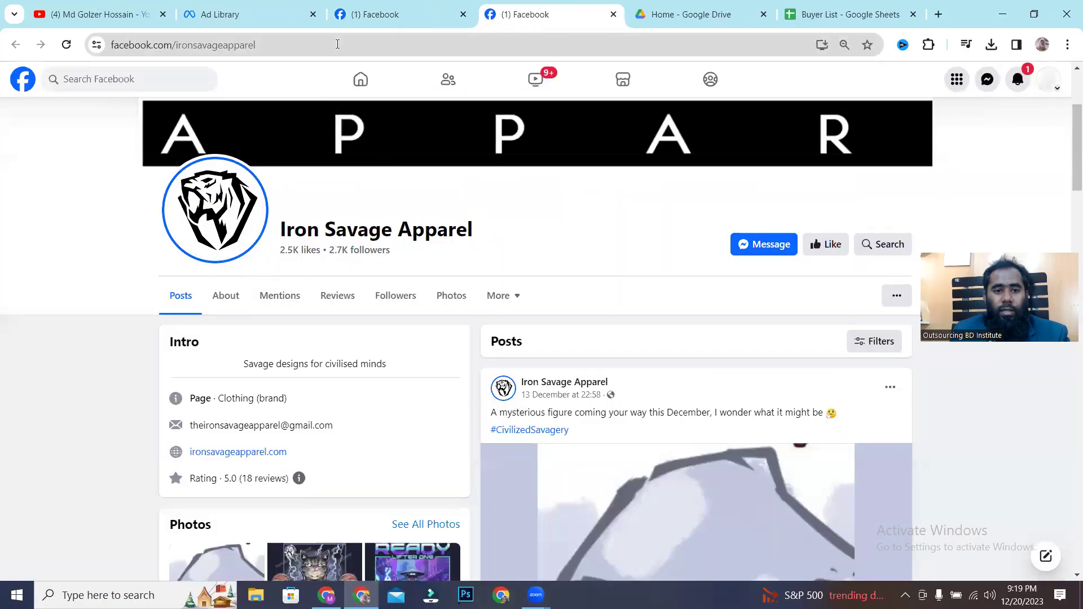
# Copy the Iron Savage Apparel Facebook page address and switch to the Buyer List spreadsheet
pyautogui.click(338, 44)
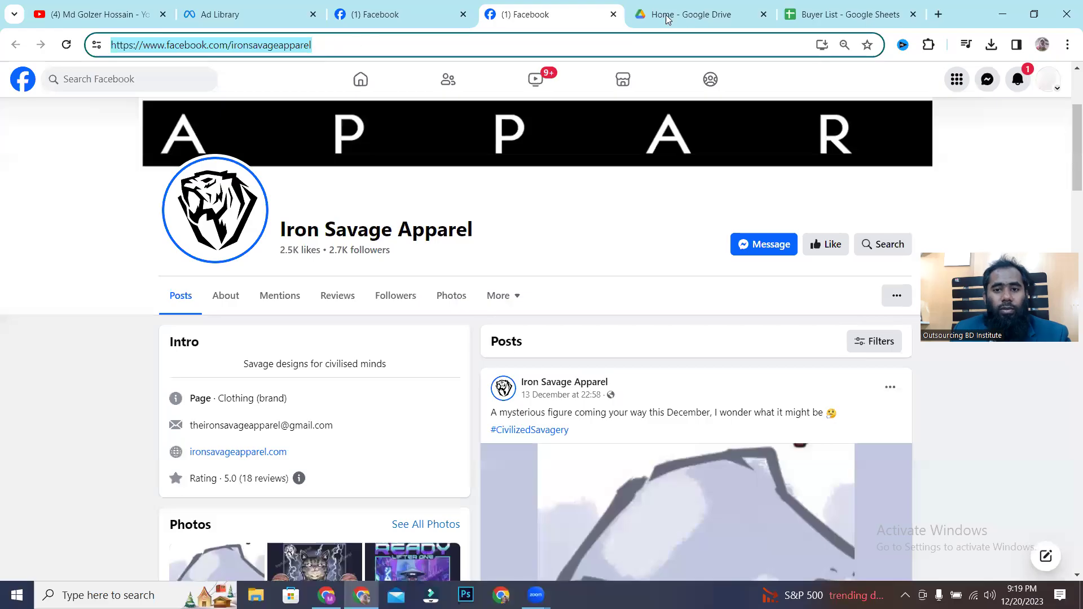
pyautogui.click(849, 14)
pyautogui.click(214, 232)
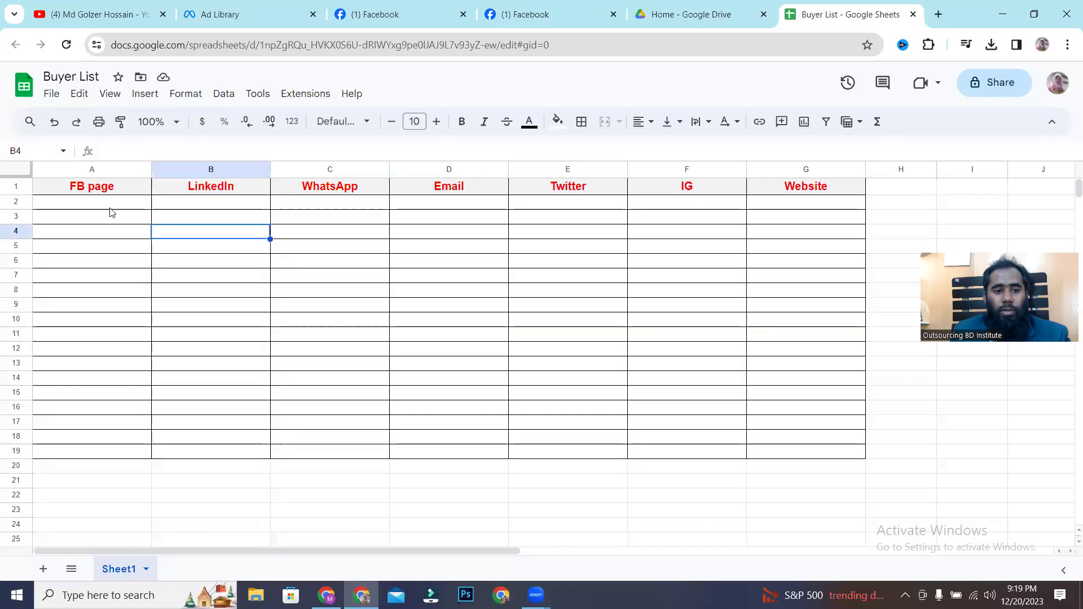
# Insert a column after FB page headed FB Page Link, and paste the Iron Savage Apparel page address into B2
pyautogui.click(125, 173)
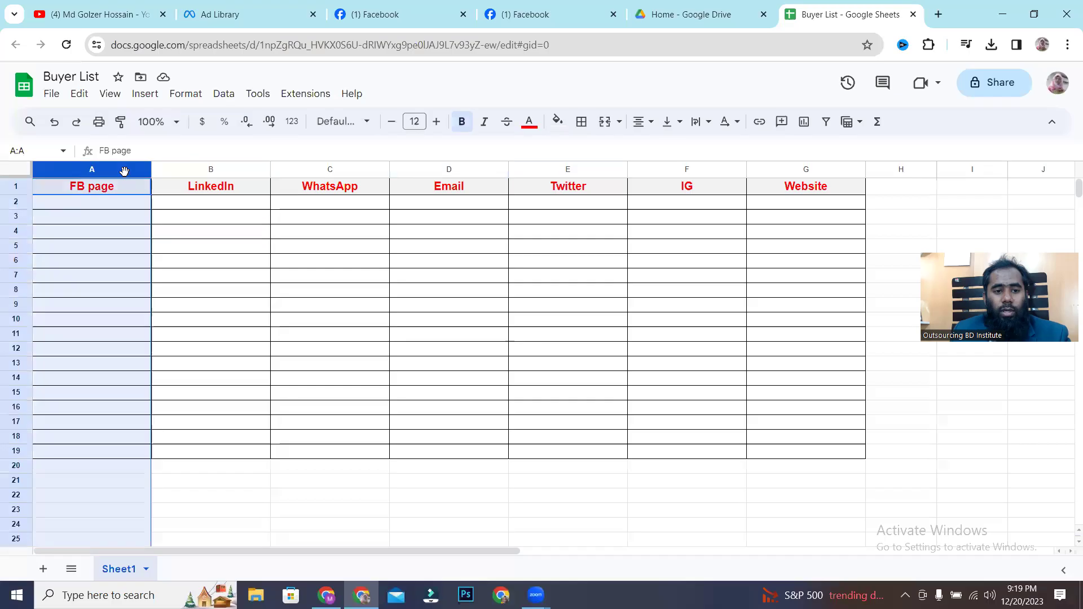
pyautogui.rightClick(126, 172)
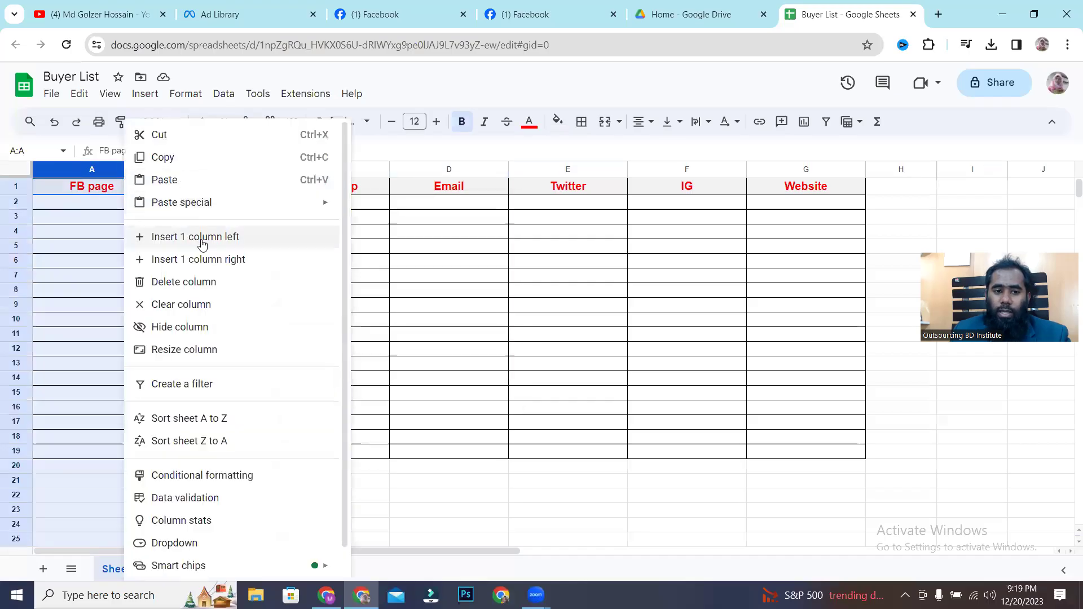
pyautogui.click(232, 261)
pyautogui.click(355, 290)
pyautogui.doubleClick(220, 189)
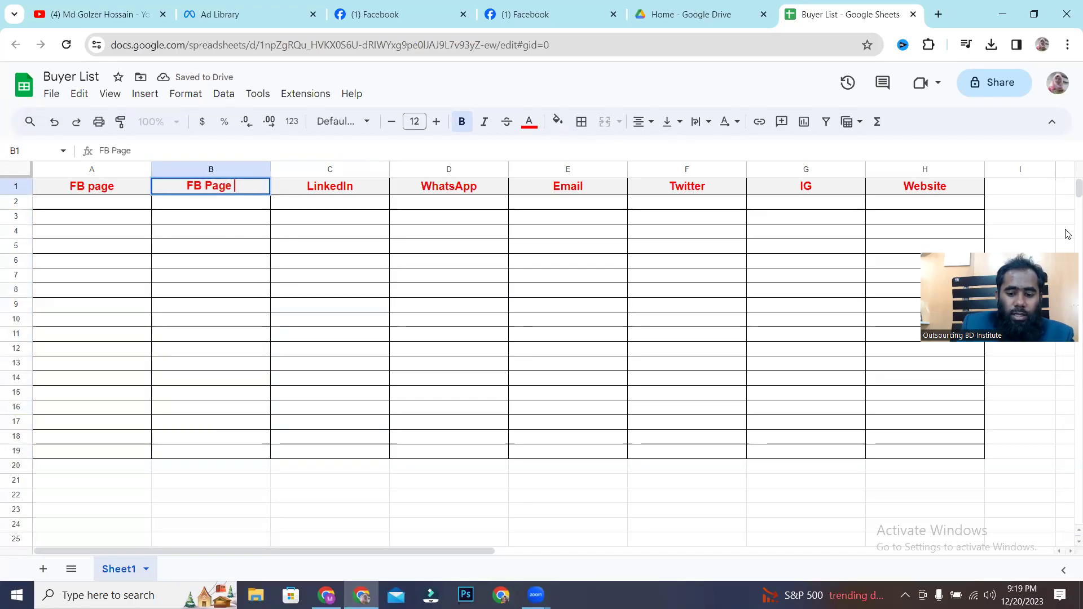
pyautogui.click(565, 305)
pyautogui.click(186, 212)
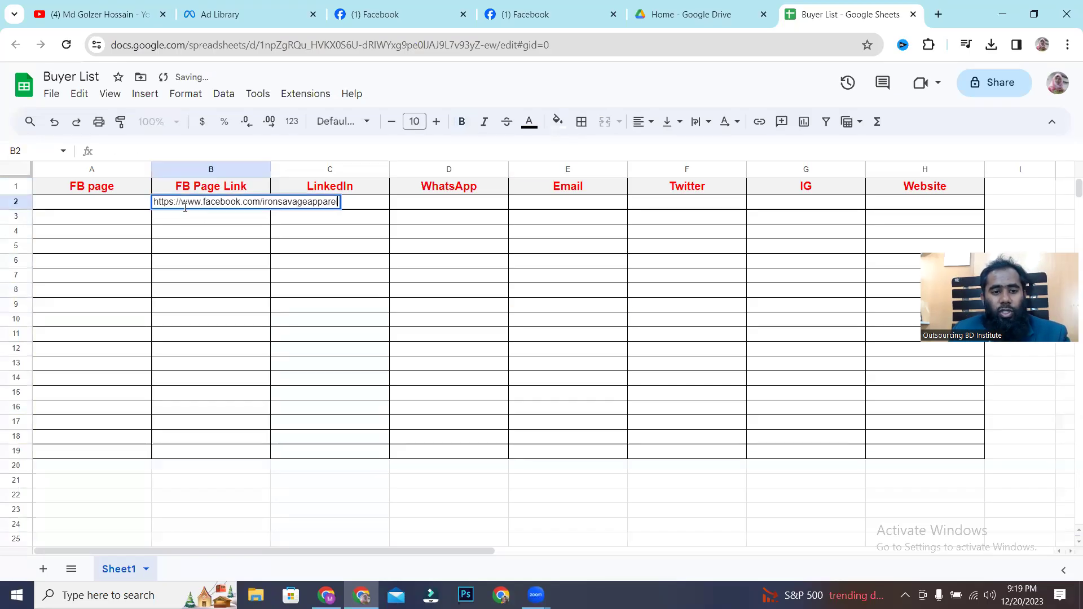
pyautogui.click(449, 334)
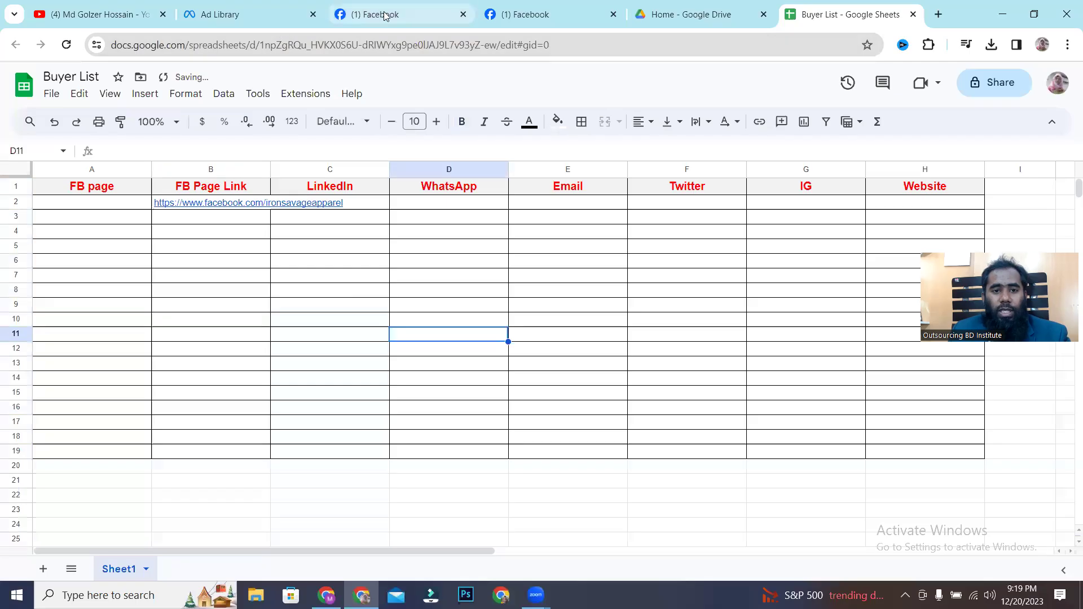
# Copy the page name Iron Savage Apparel from its Facebook page into A2 of the Buyer List
pyautogui.click(381, 15)
pyautogui.click(213, 46)
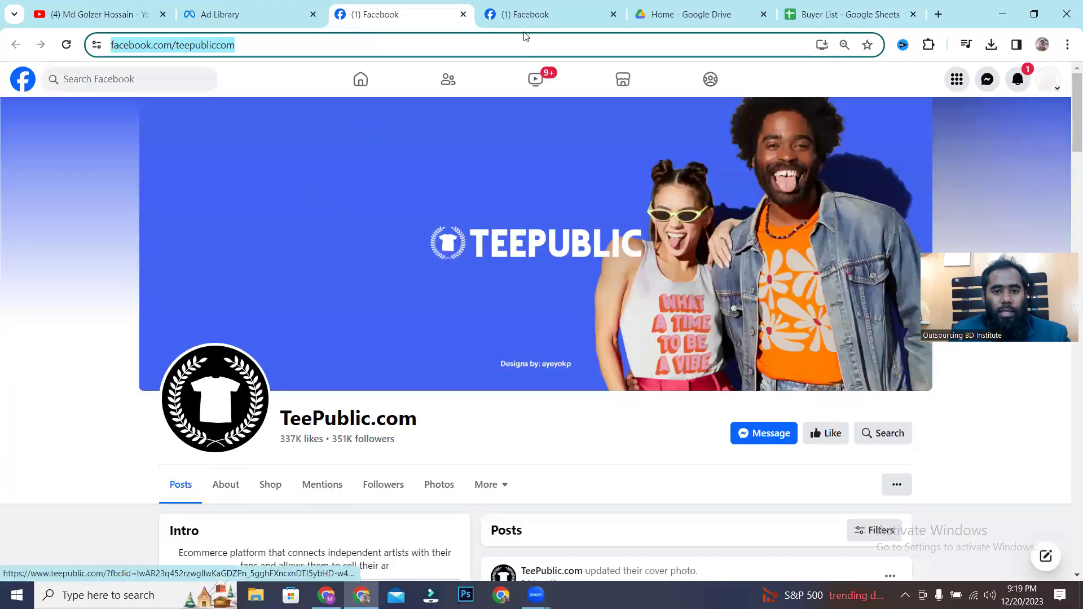
pyautogui.click(522, 15)
pyautogui.moveTo(282, 228); pyautogui.dragTo(474, 227)
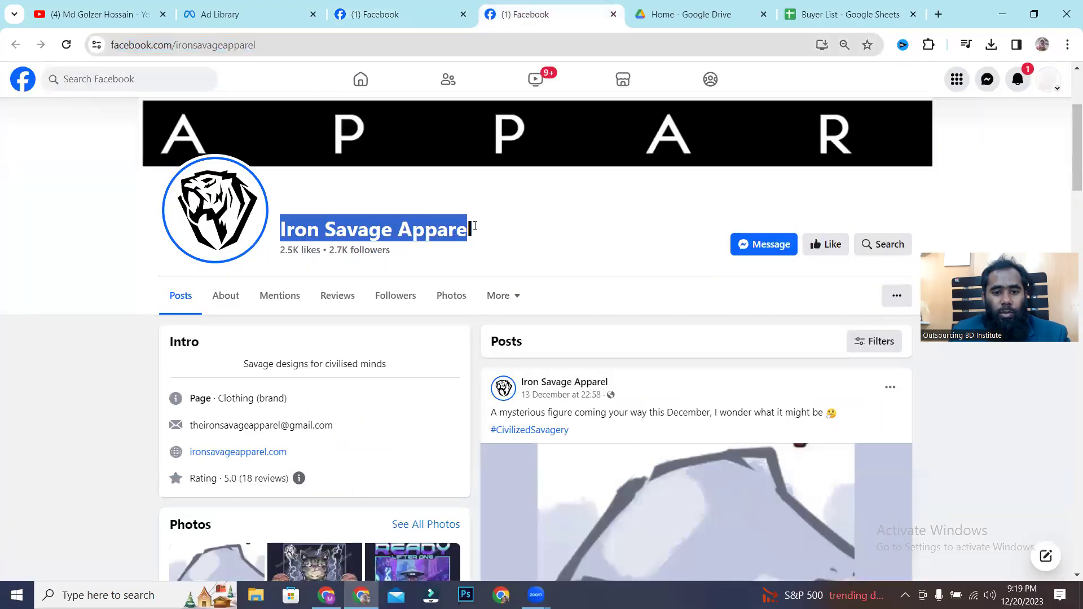
pyautogui.click(849, 14)
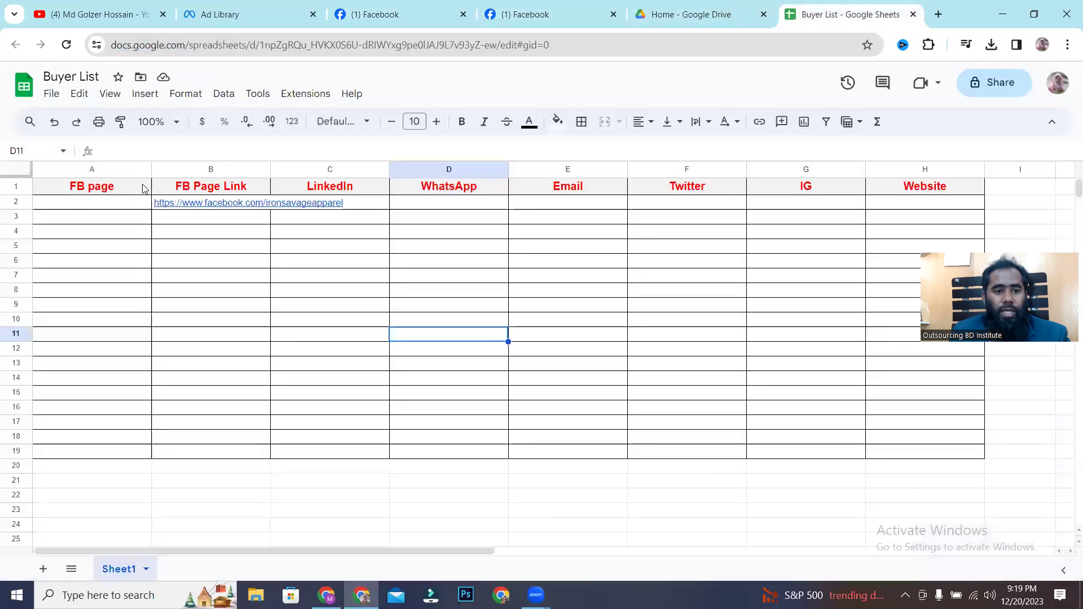
pyautogui.click(90, 207)
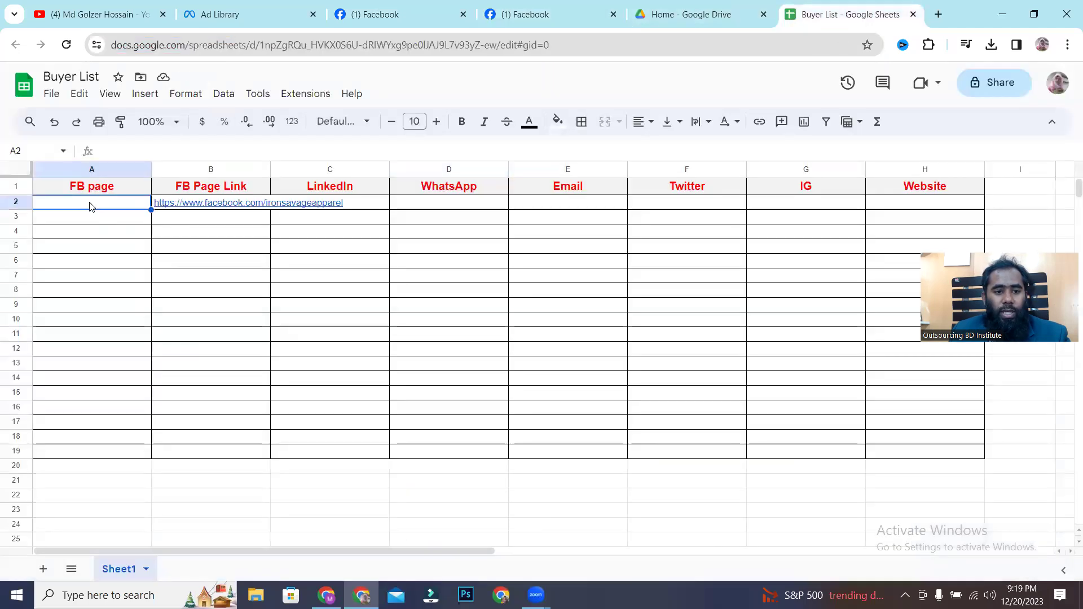
pyautogui.click(240, 260)
pyautogui.click(334, 191)
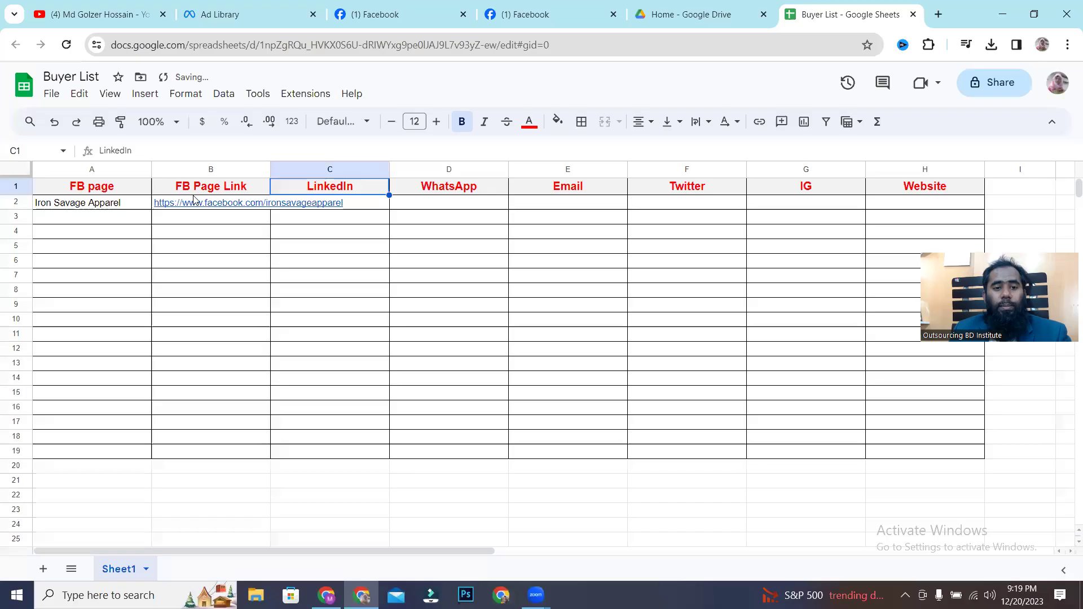
# Copy the contact e-mail from the Iron Savage Apparel Facebook page intro into E2 of the Buyer List
pyautogui.click(389, 15)
pyautogui.click(462, 16)
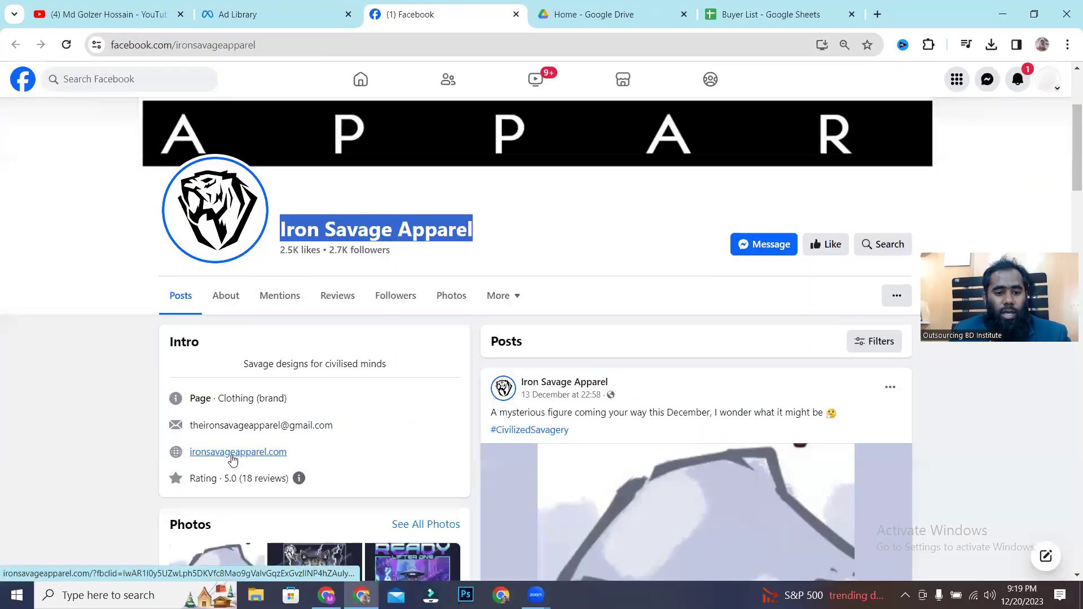
pyautogui.moveTo(332, 425); pyautogui.dragTo(288, 427)
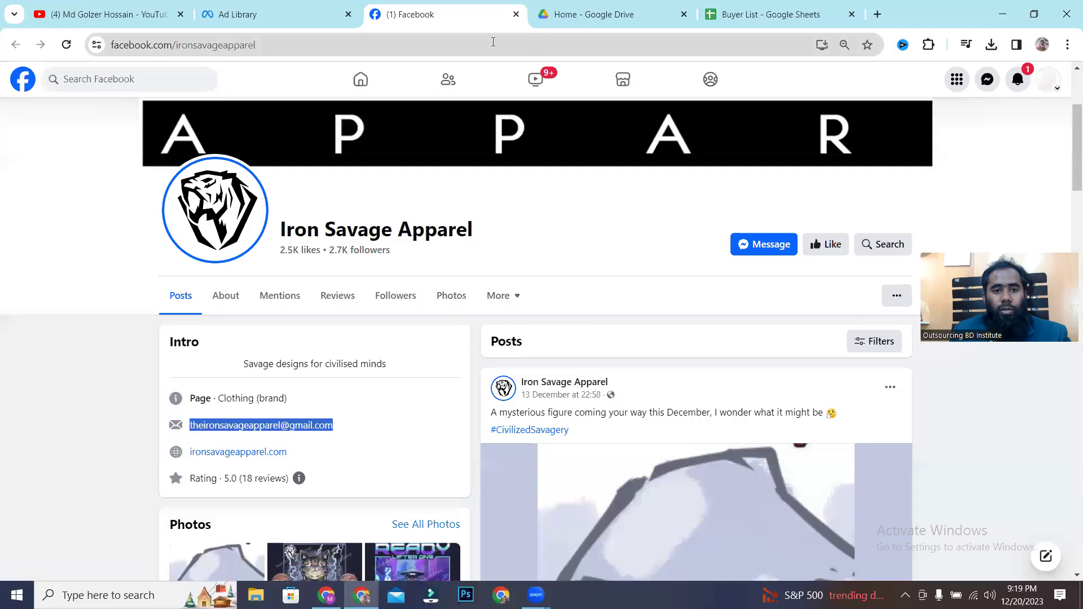
pyautogui.click(770, 14)
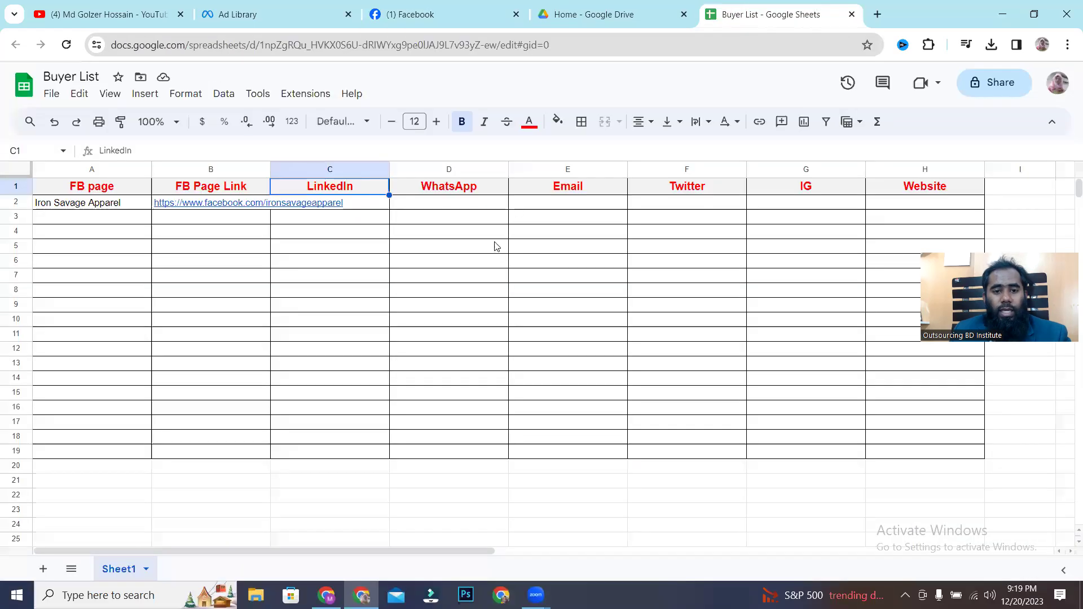
pyautogui.click(589, 206)
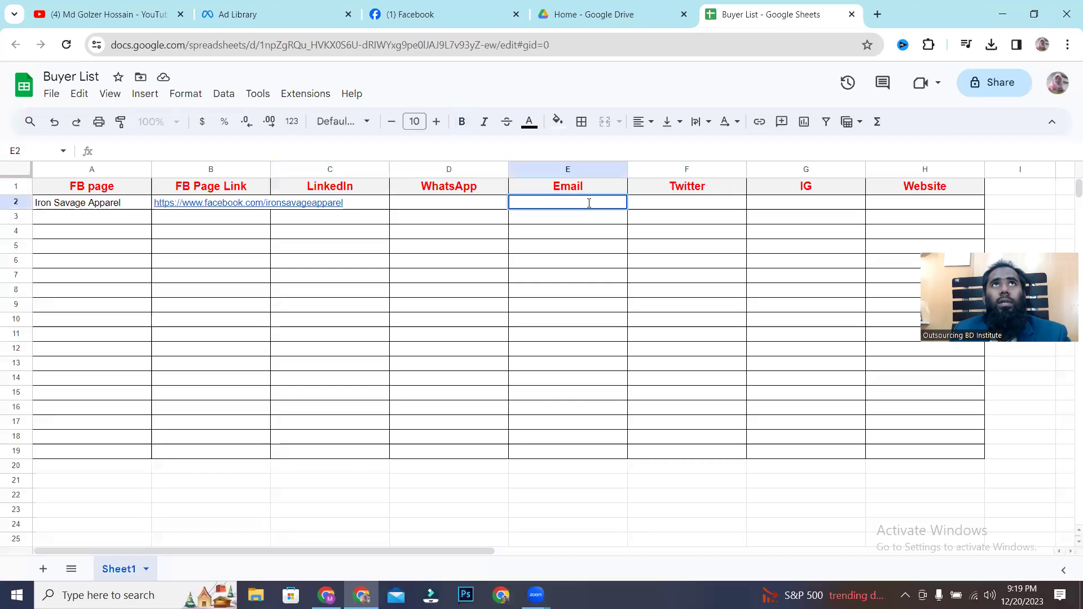
pyautogui.hotkey('ctrl', 'v')
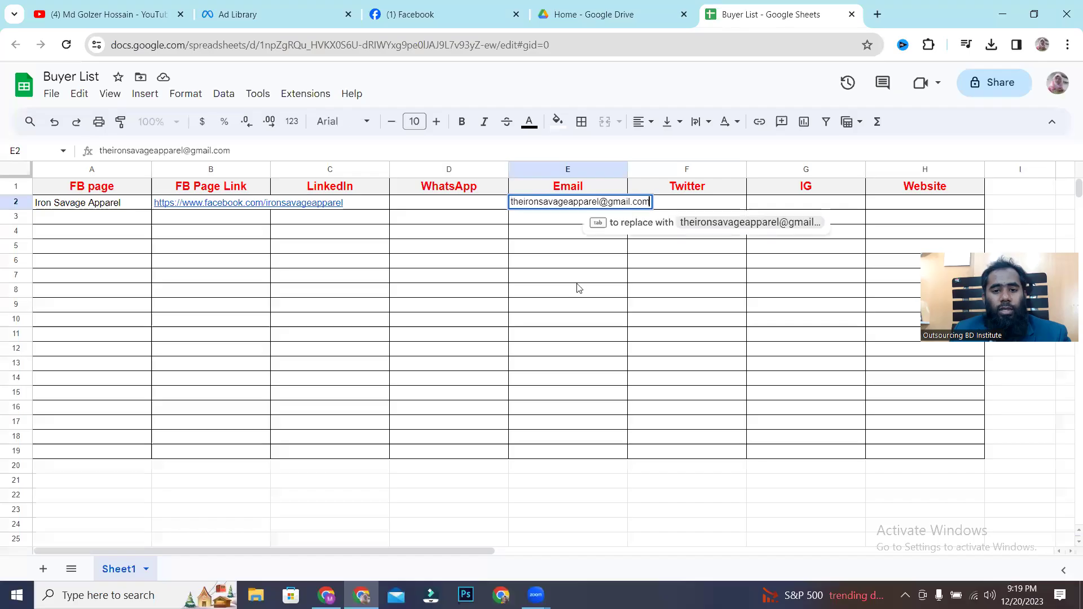
pyautogui.click(575, 288)
pyautogui.click(451, 192)
pyautogui.click(446, 14)
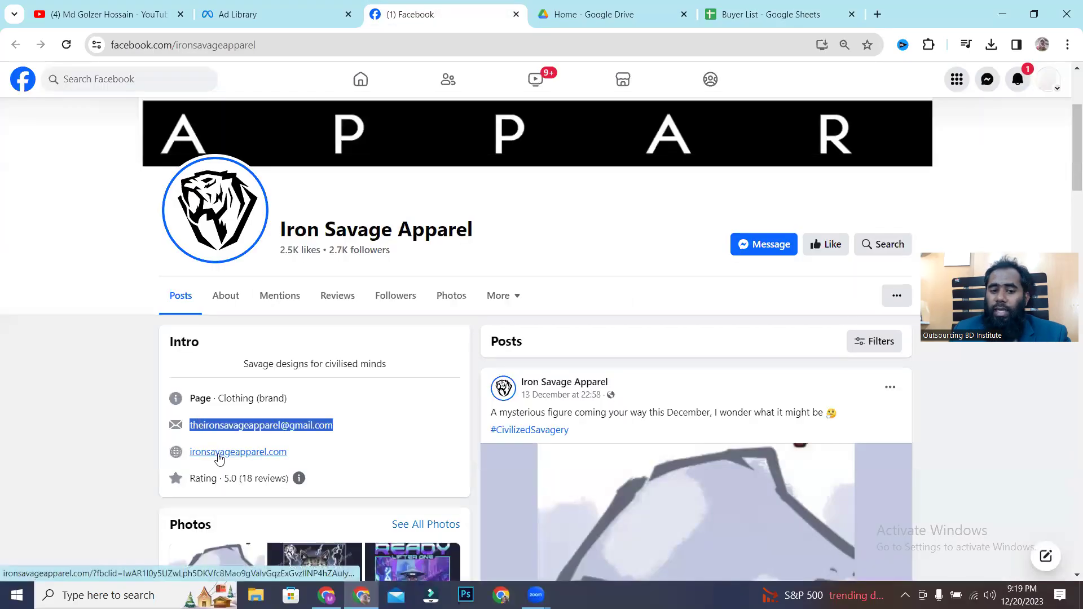
pyautogui.click(274, 277)
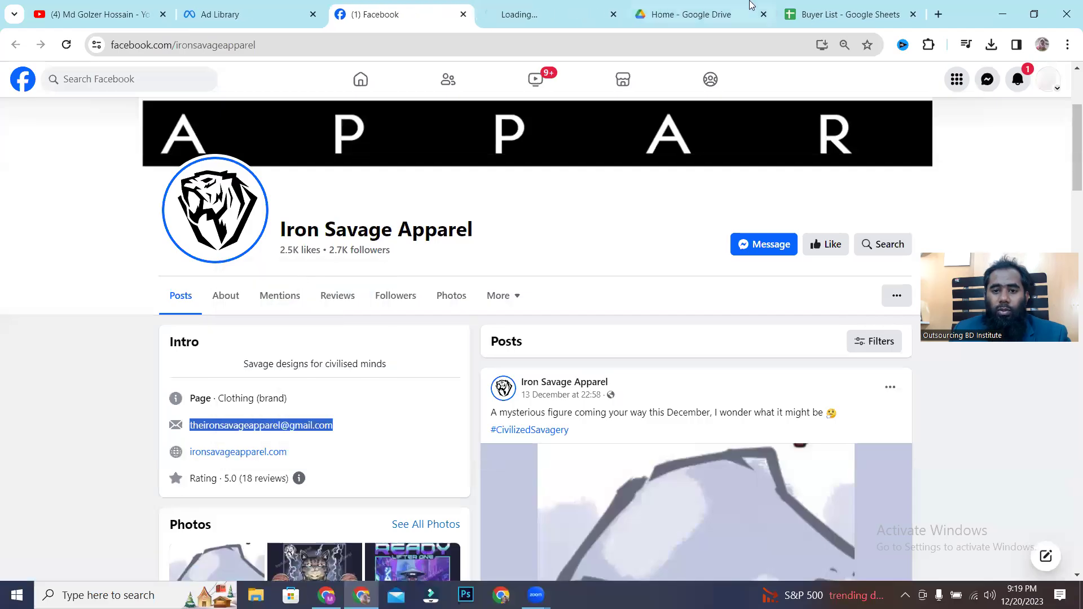
pyautogui.click(571, 12)
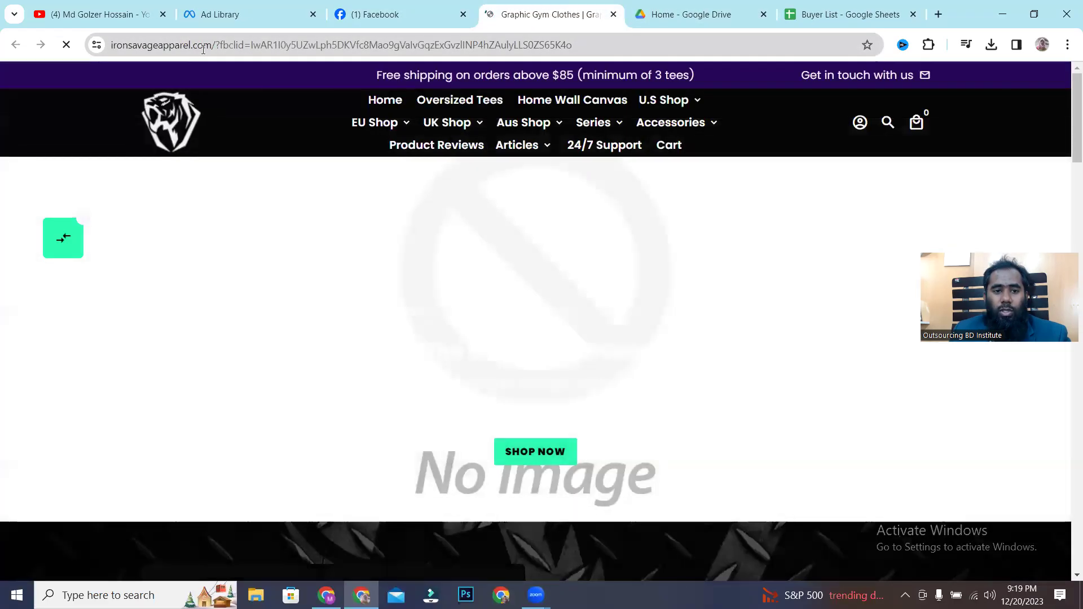
pyautogui.click(243, 45)
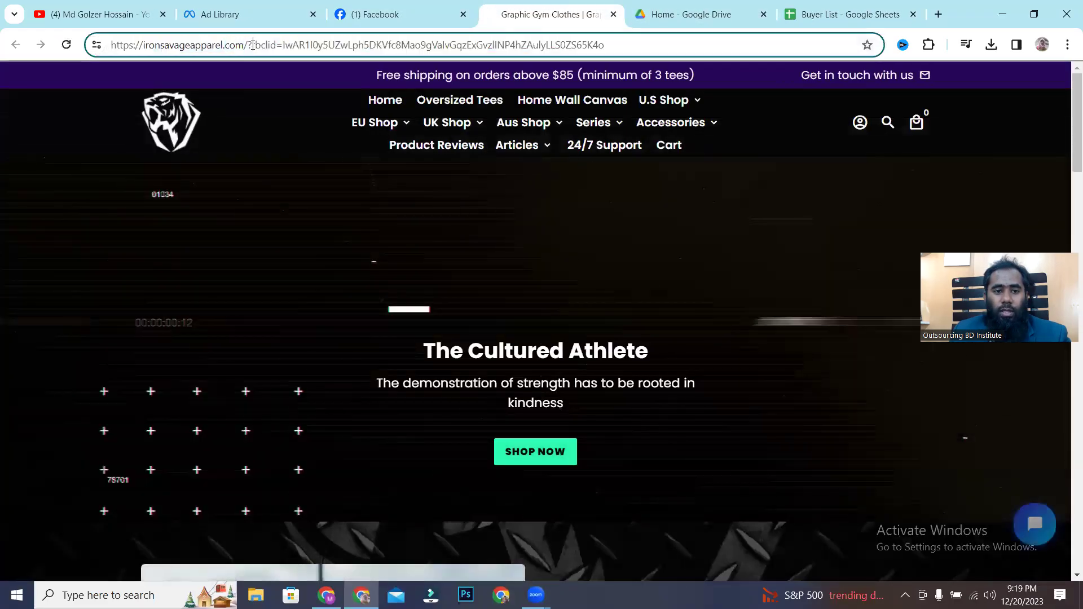
pyautogui.moveTo(249, 45); pyautogui.dragTo(110, 45)
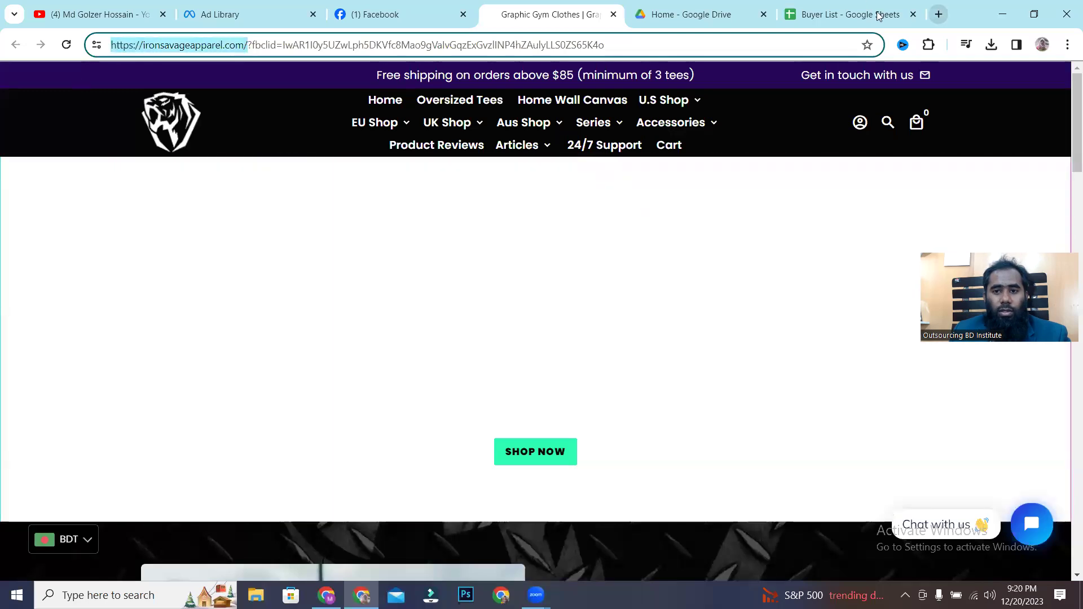
pyautogui.click(878, 16)
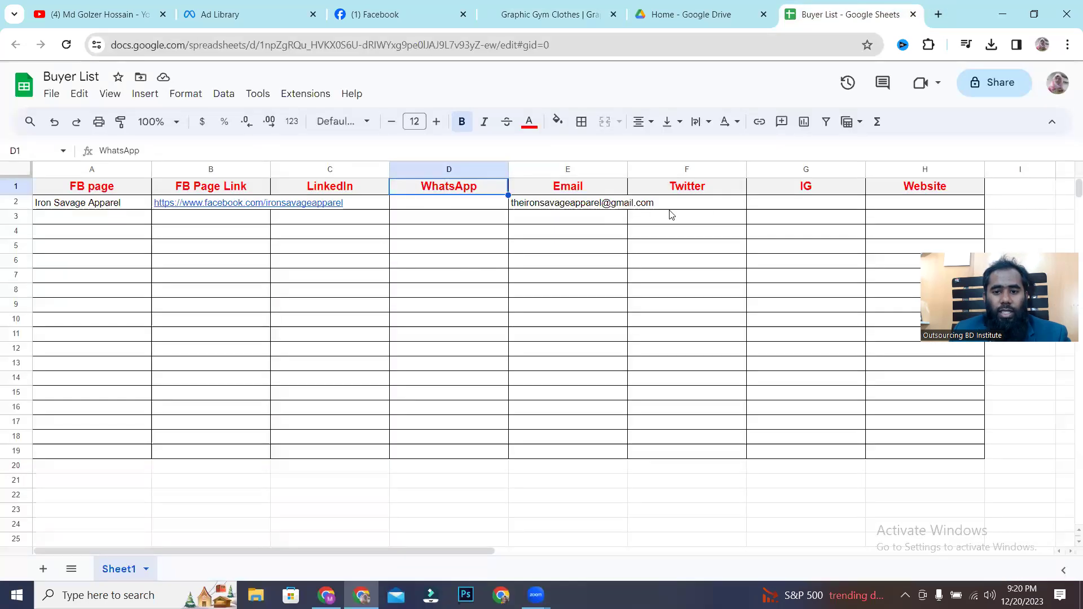
pyautogui.doubleClick(911, 204)
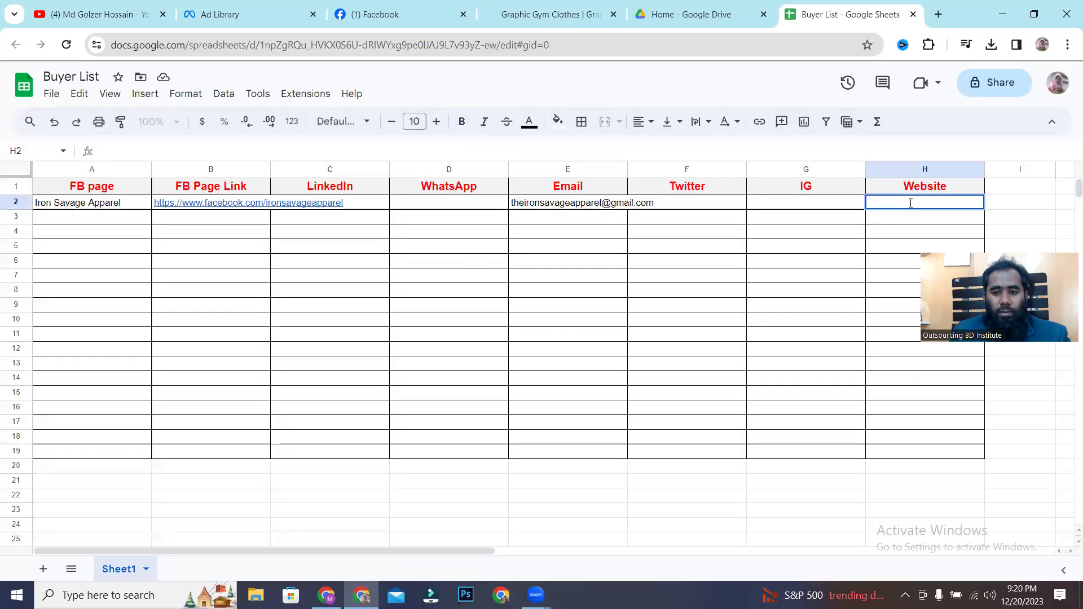
pyautogui.click(814, 306)
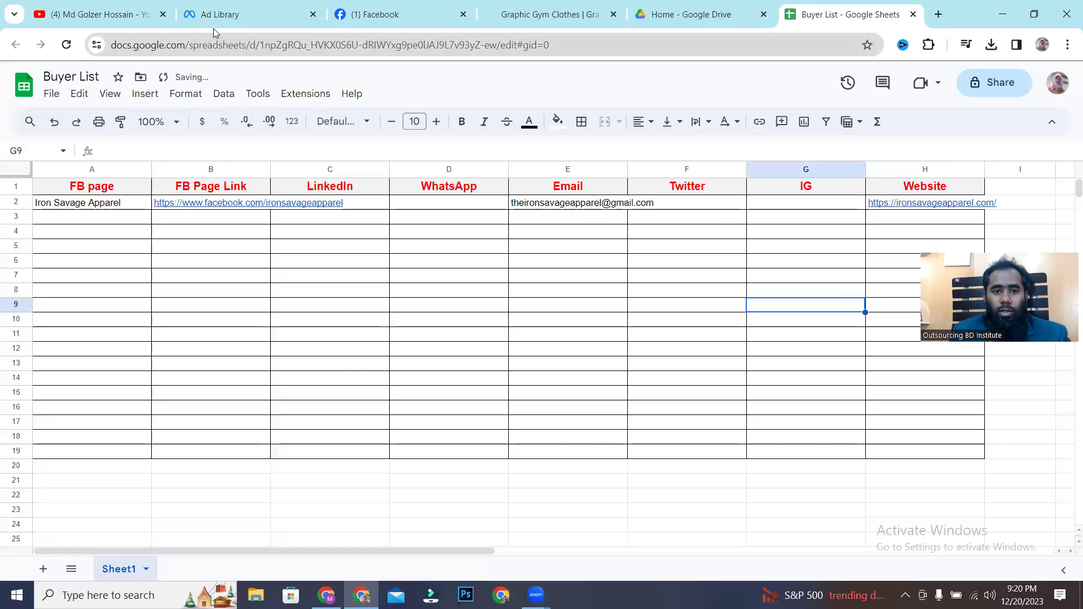
# Return to the Iron Savage Apparel website, dismiss the discount wheel offer, and open the Instagram profile linked in the footer
pyautogui.click(545, 15)
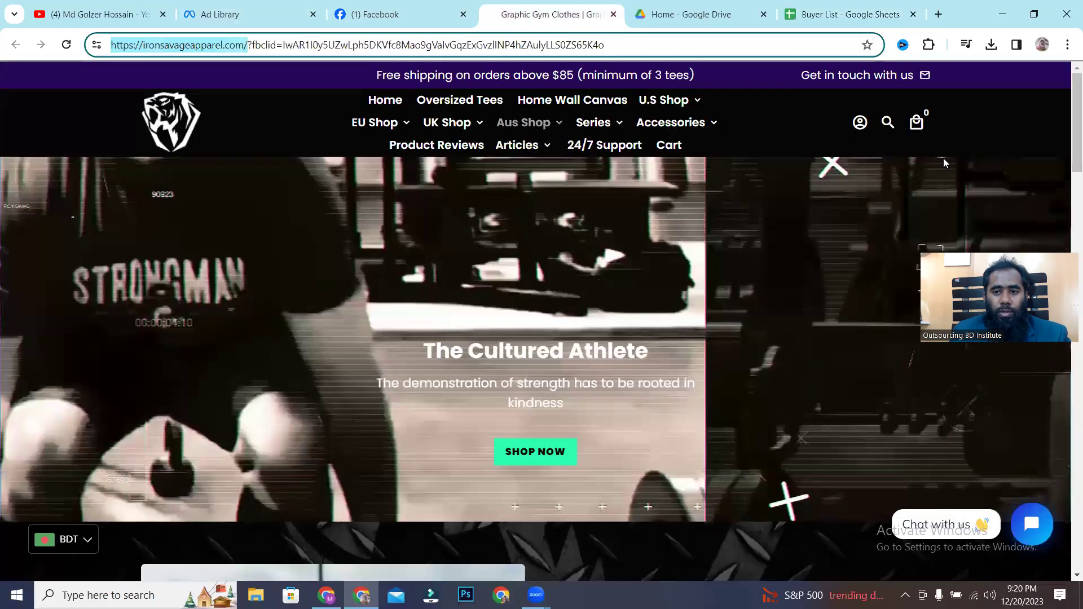
pyautogui.scroll(-10, 823, 350)
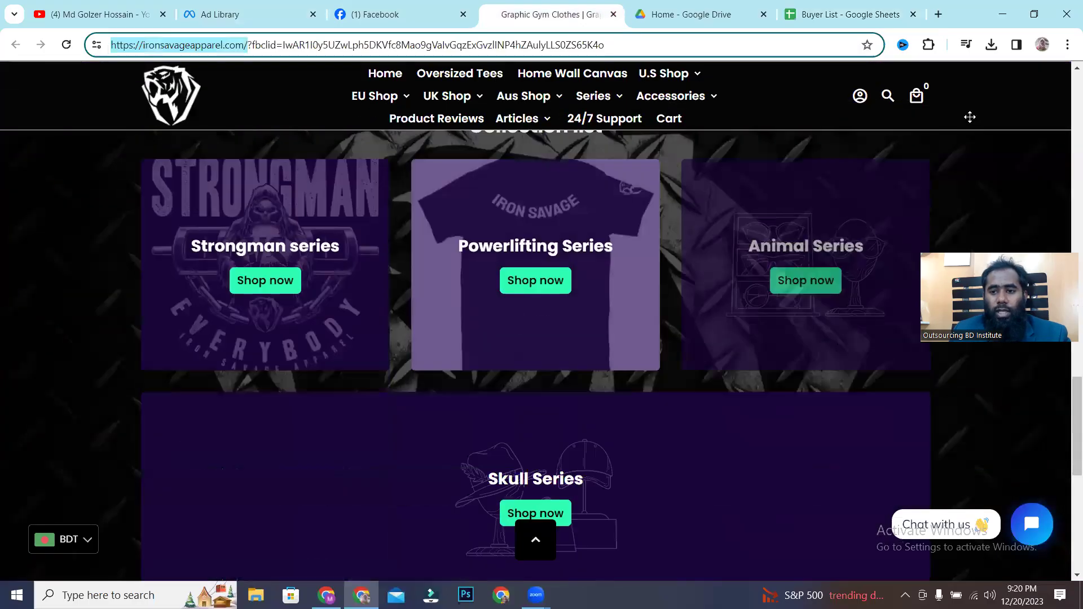
pyautogui.moveTo(970, 117); pyautogui.dragTo(970, 117)
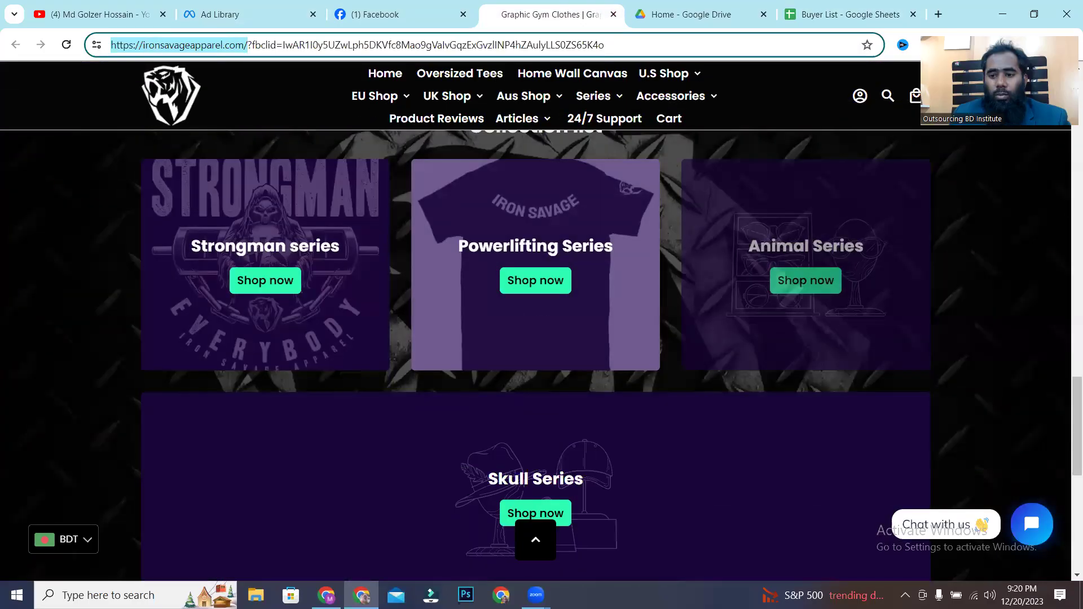
pyautogui.click(1053, 306)
pyautogui.scroll(-10, 1053, 306)
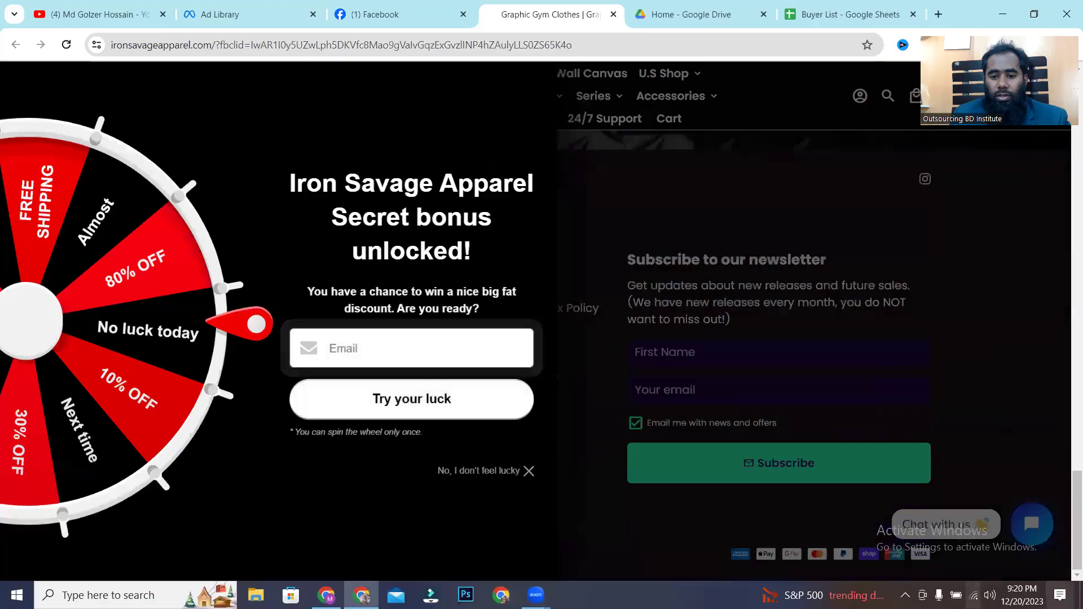
pyautogui.click(529, 470)
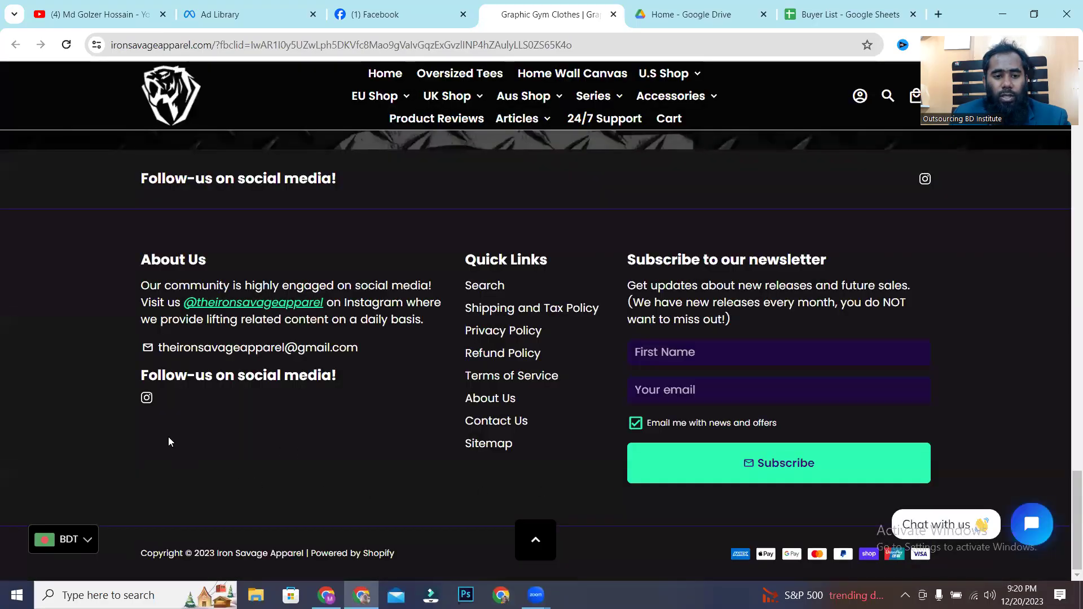
pyautogui.click(146, 399)
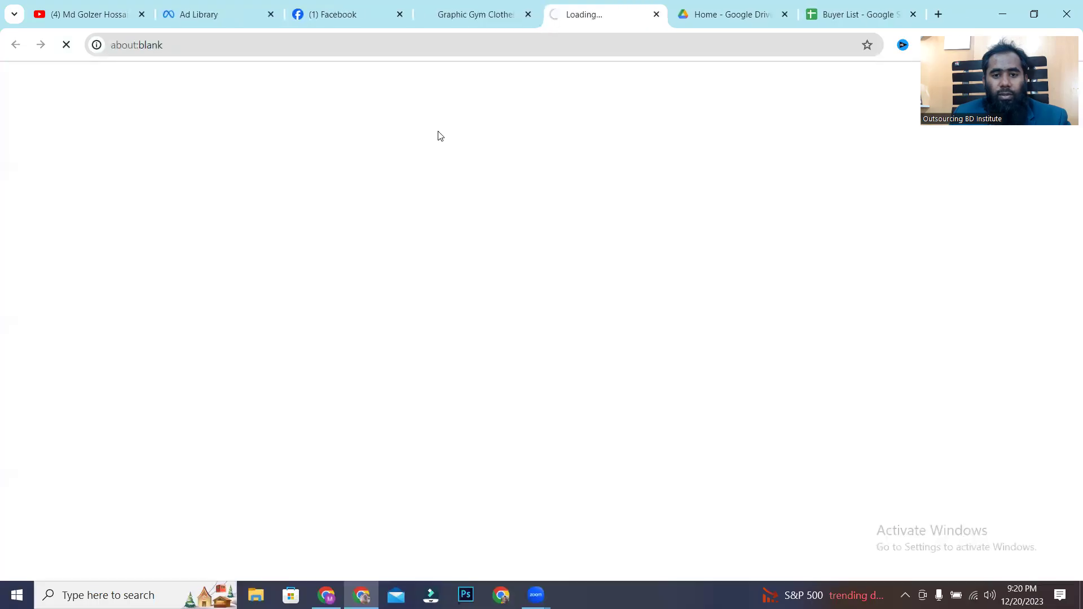
pyautogui.click(365, 44)
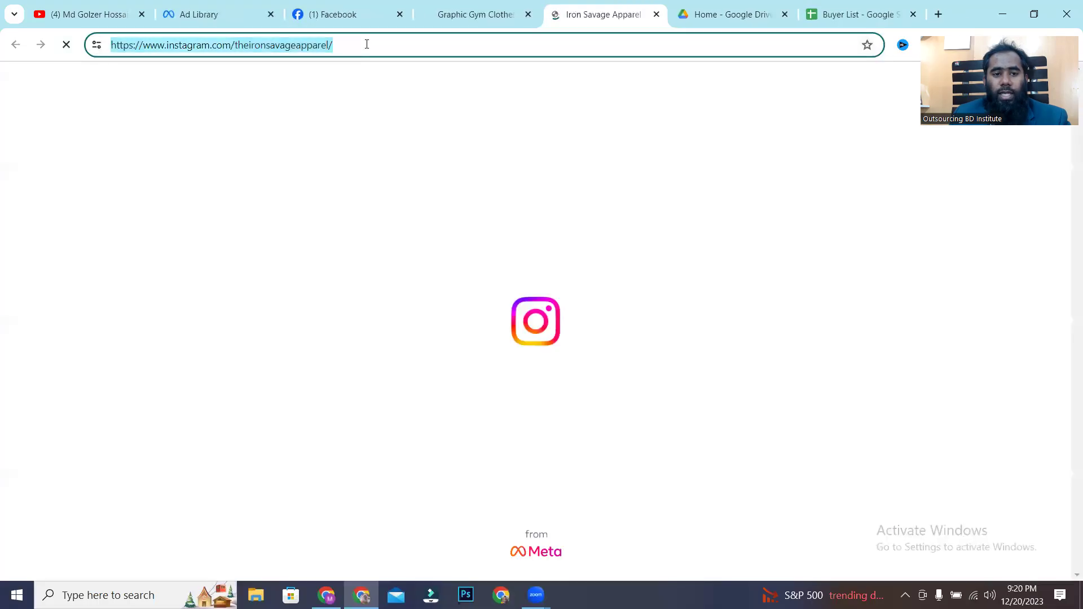
pyautogui.click(824, 4)
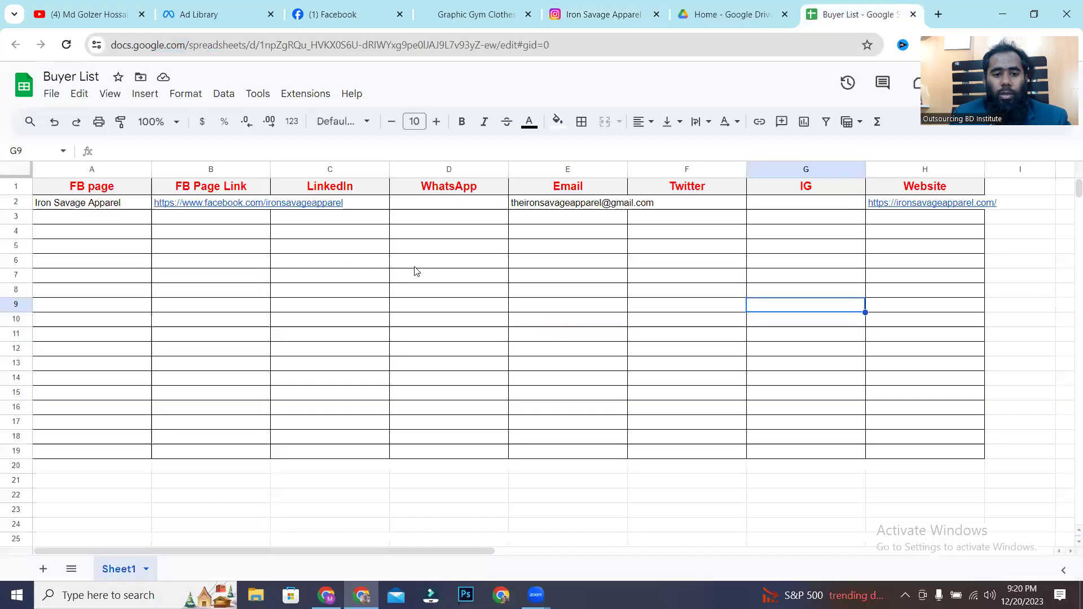
pyautogui.doubleClick(804, 203)
pyautogui.write('https://www.instagram.com/ironsavageapparel/')
pyautogui.click(786, 276)
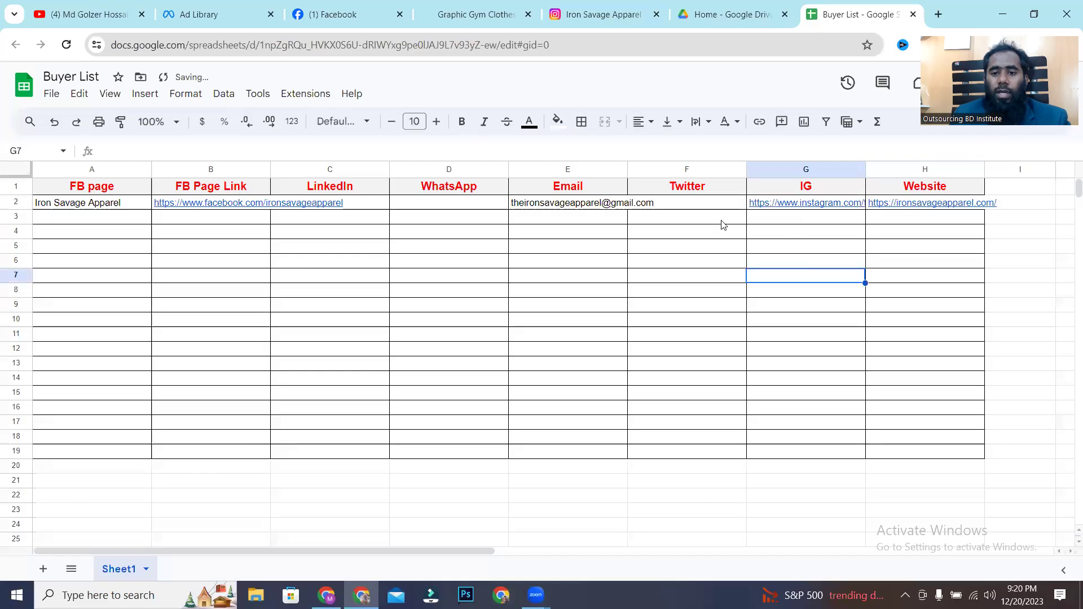
# Open the Instagram handle in the website's About Us text, compare it with the first profile, and close both Instagram tabs
pyautogui.click(482, 21)
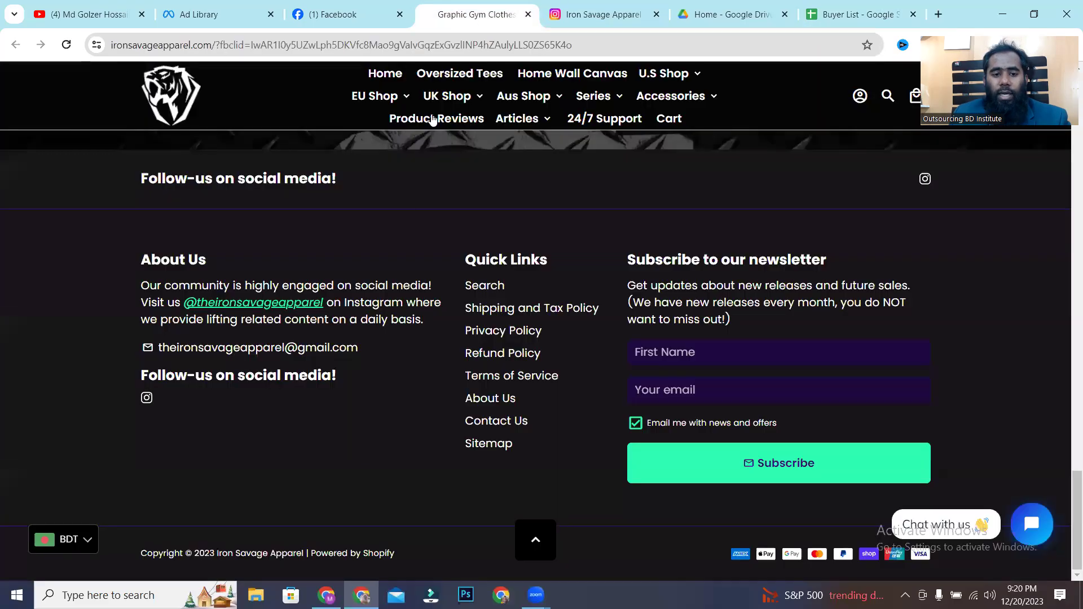
pyautogui.click(252, 310)
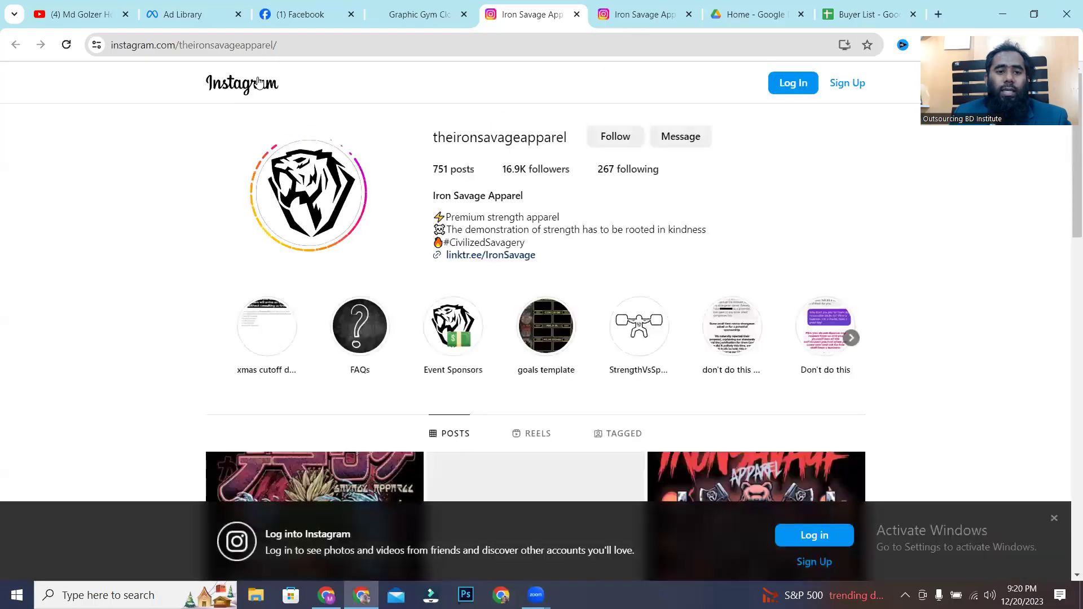
pyautogui.click(631, 8)
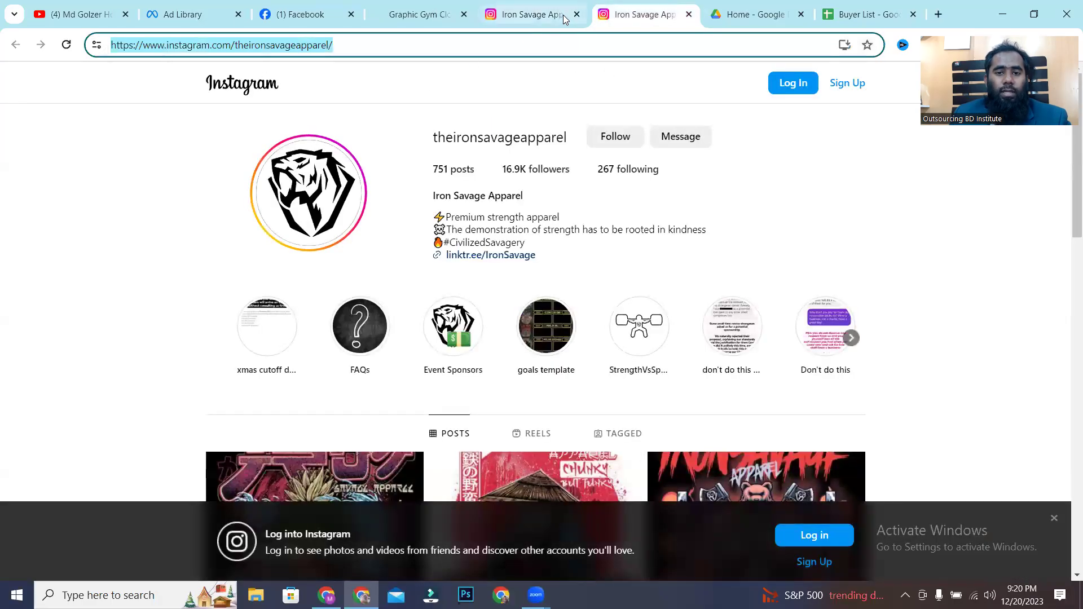
pyautogui.click(576, 15)
pyautogui.click(576, 15)
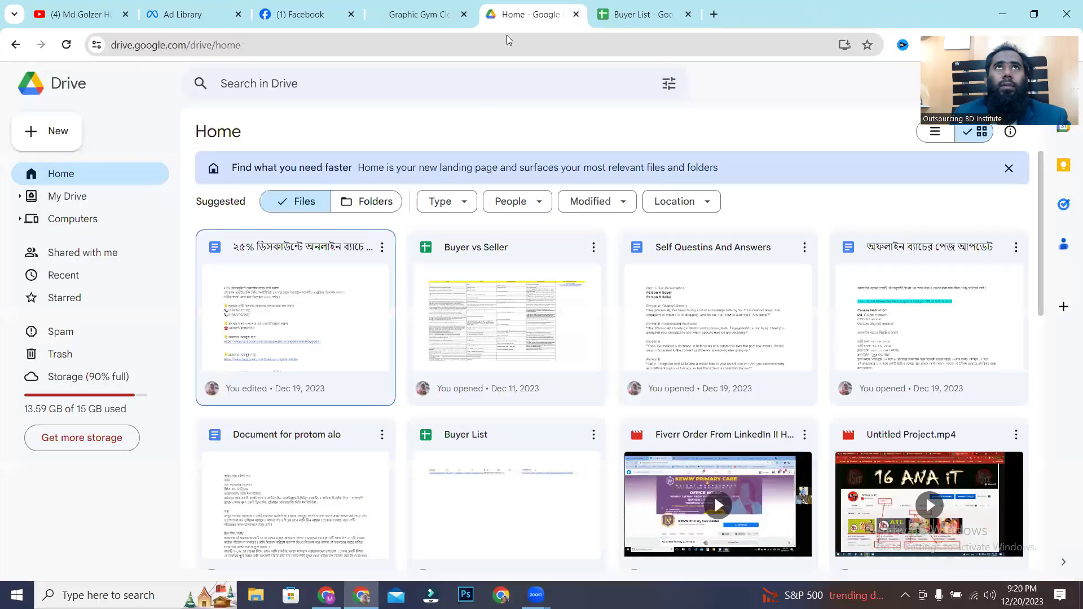
# Check the empty WhatsApp cell D2 in the Buyer List against the contact details on the Iron Savage Apparel Facebook page
pyautogui.click(798, 15)
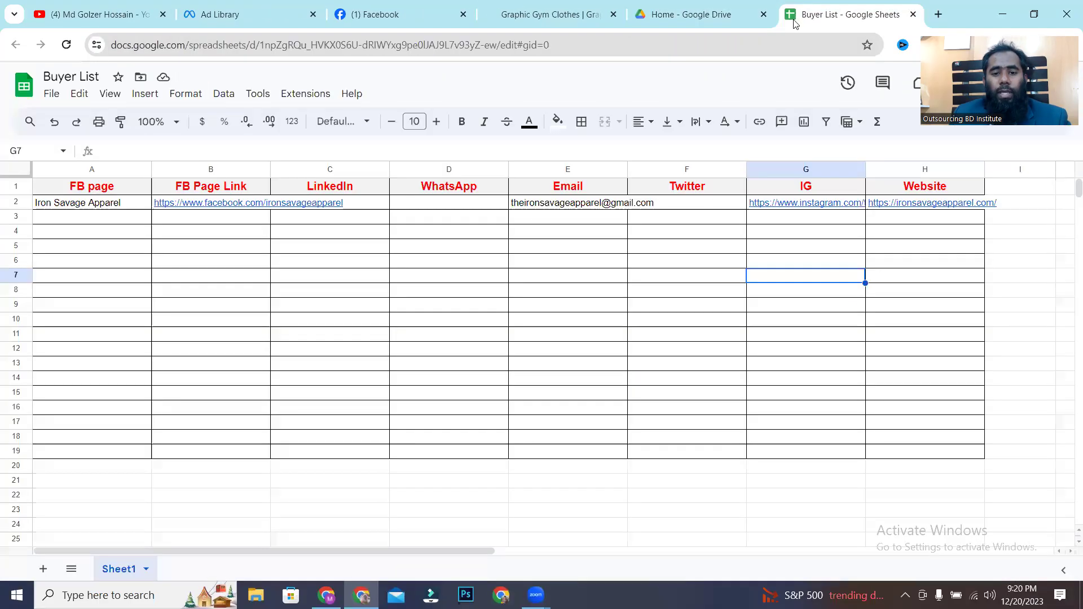
pyautogui.click(361, 265)
pyautogui.click(431, 209)
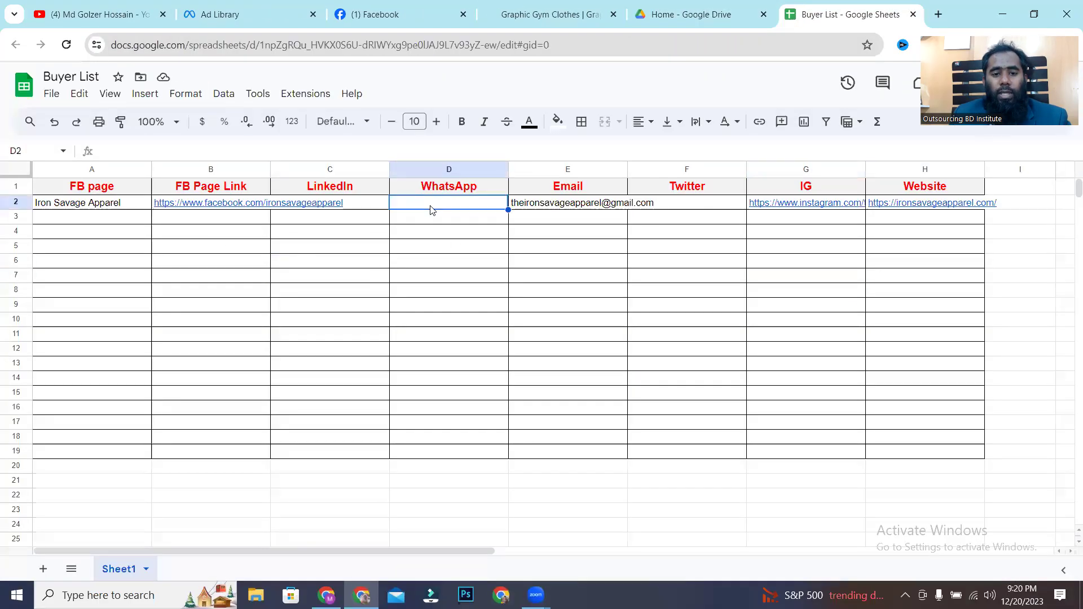
pyautogui.click(393, 17)
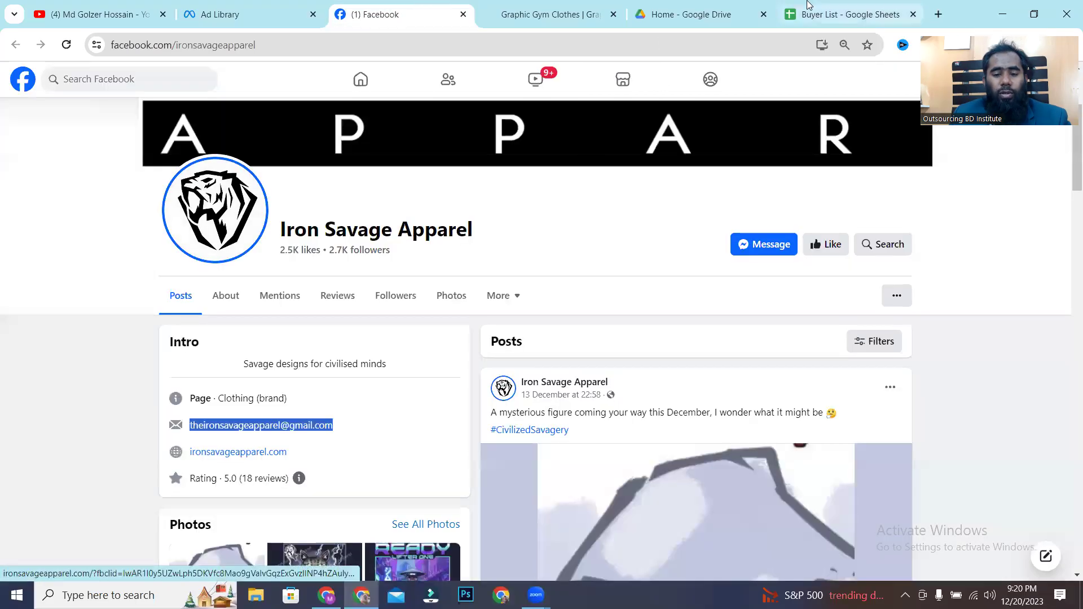
pyautogui.click(849, 14)
pyautogui.scroll(-5, 220, 302)
pyautogui.scroll(-6, 237, 327)
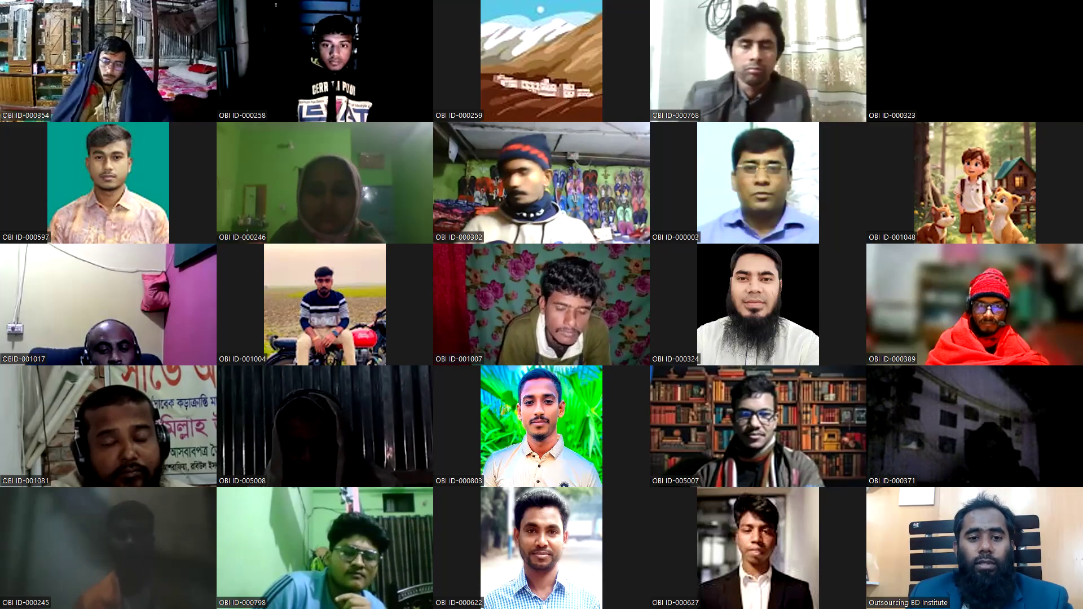
pyautogui.press('pagedown')
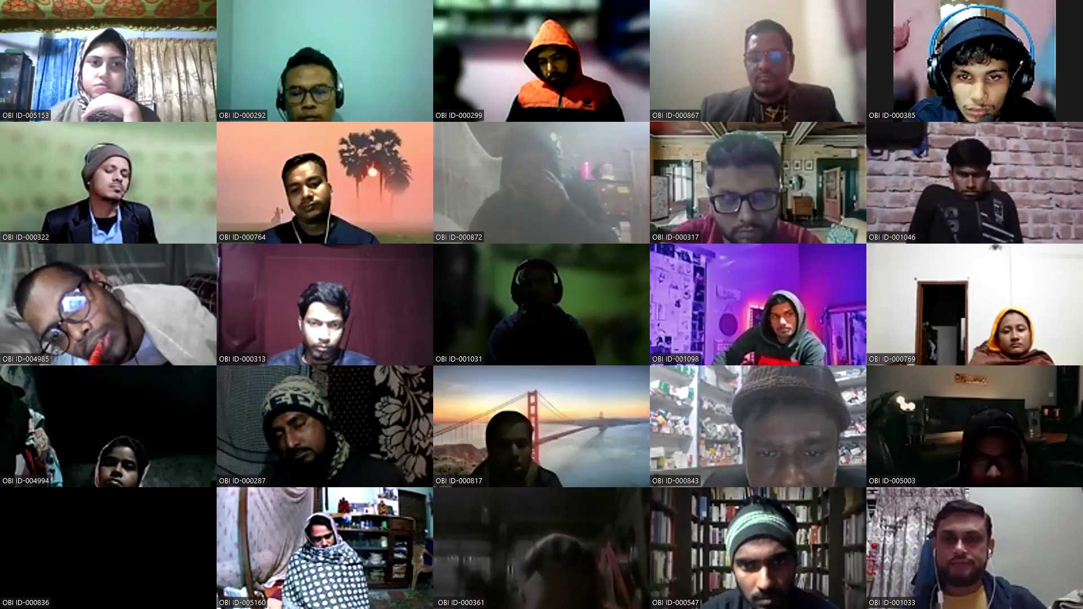